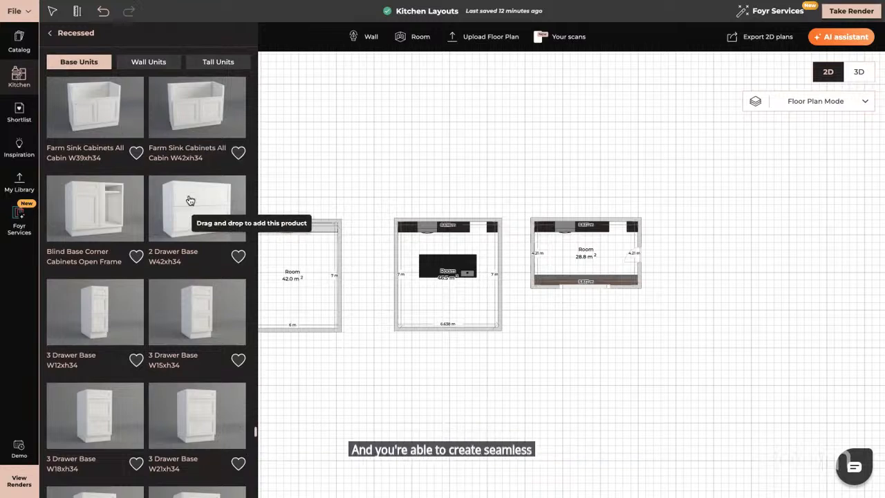
# - Browse the base units of the Recessed cabinet style in the kitchen catalog
pyautogui.scroll(3, 192, 198)
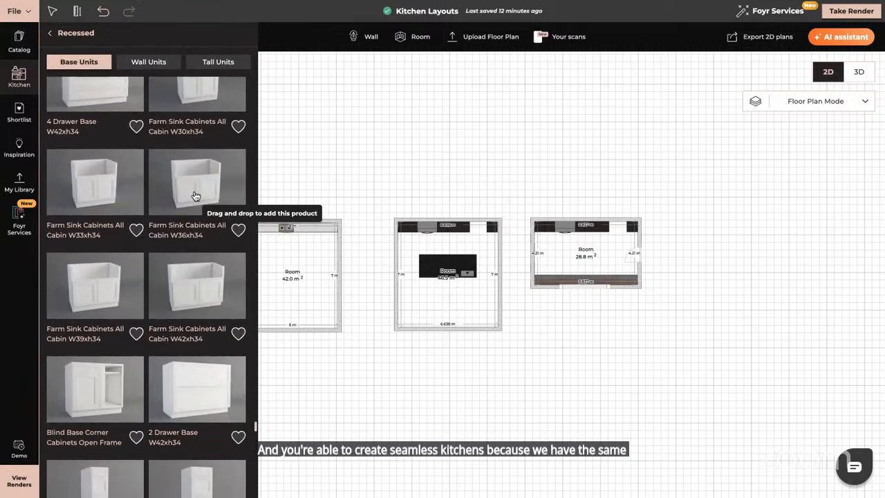
pyautogui.scroll(-3, 196, 196)
pyautogui.scroll(3, 196, 196)
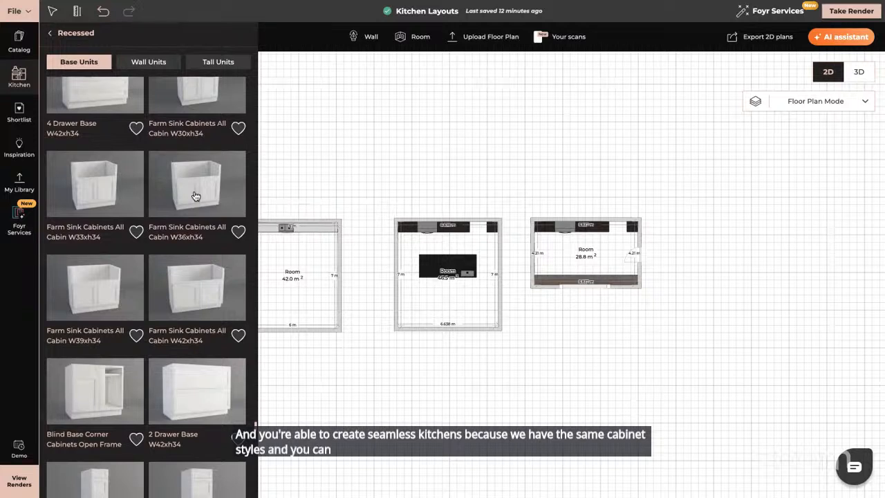
pyautogui.scroll(-5, 237, 374)
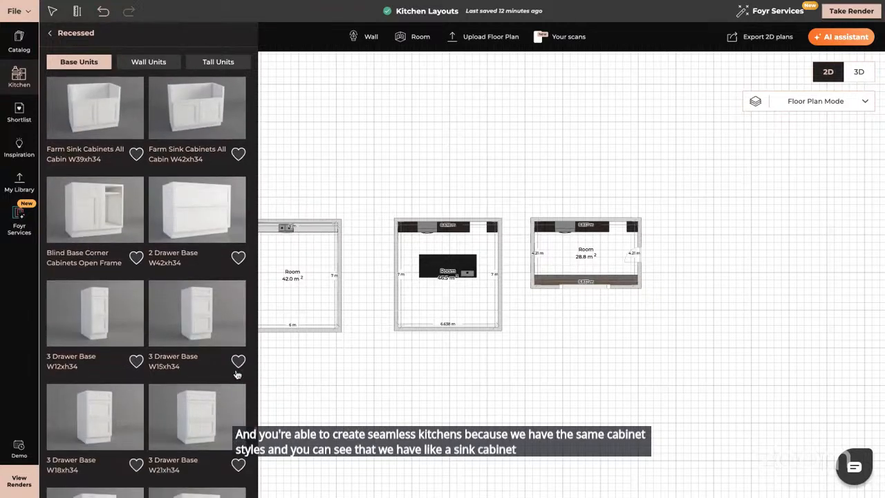
pyautogui.scroll(-3, 237, 374)
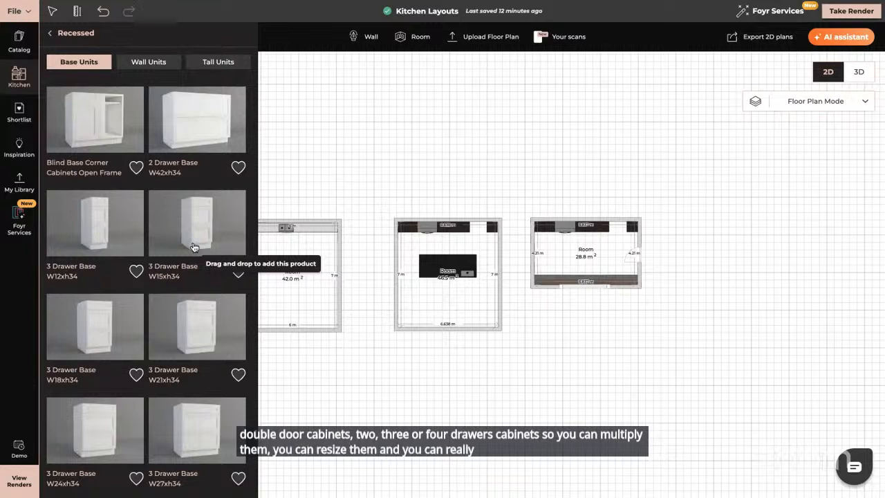
pyautogui.click(50, 33)
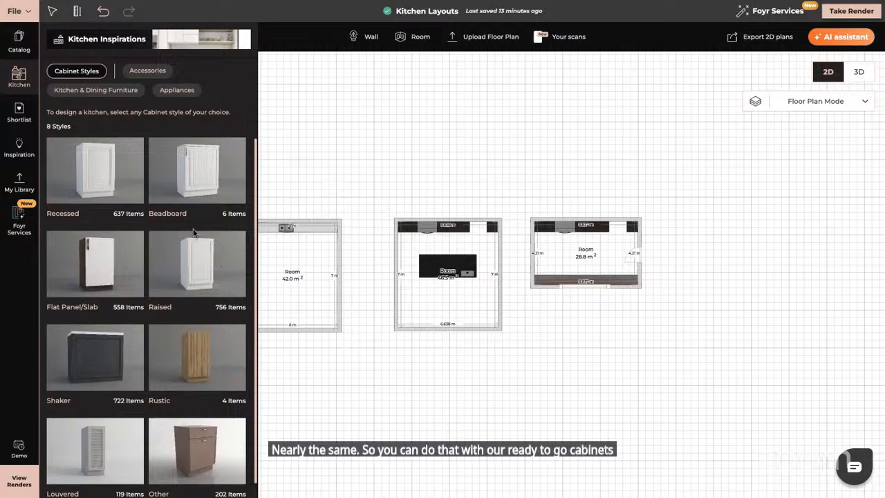
pyautogui.click(93, 169)
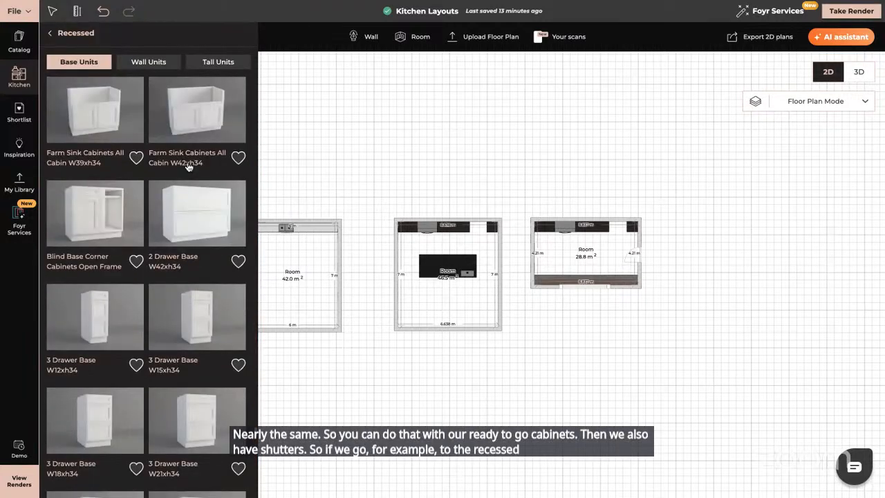
pyautogui.scroll(-5, 187, 166)
pyautogui.scroll(-10, 188, 166)
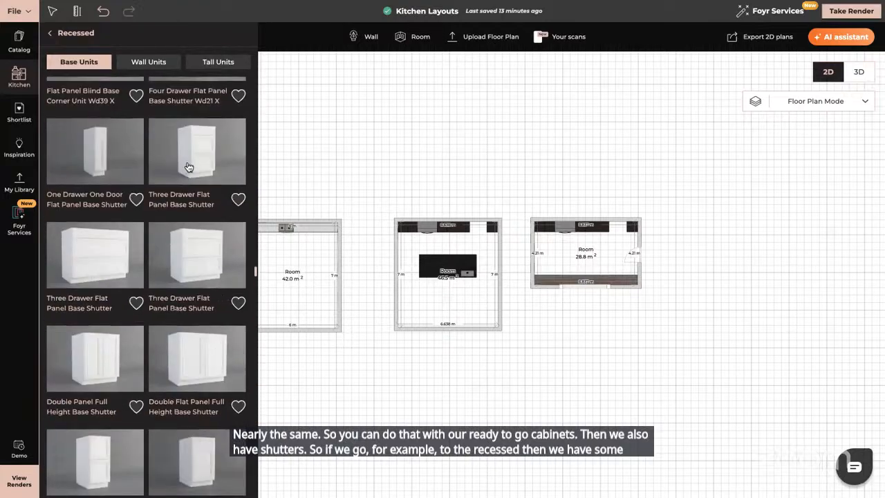
pyautogui.scroll(3, 187, 166)
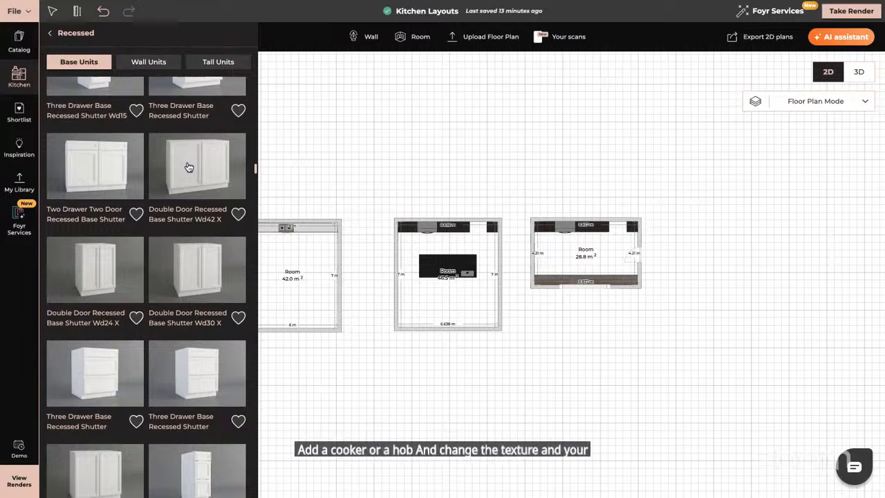
# - Search the catalog for kitchen and filter the results to Cabinet Sets and Base Units
pyautogui.click(29, 53)
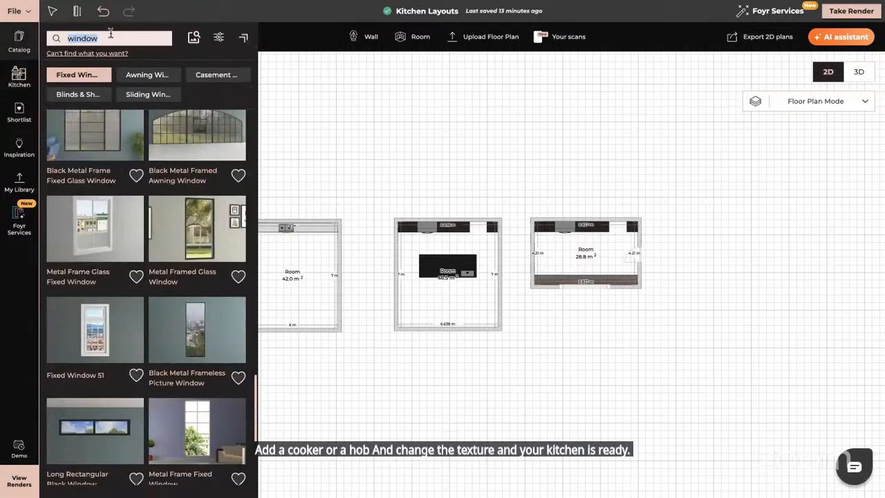
pyautogui.press('BackSpace')
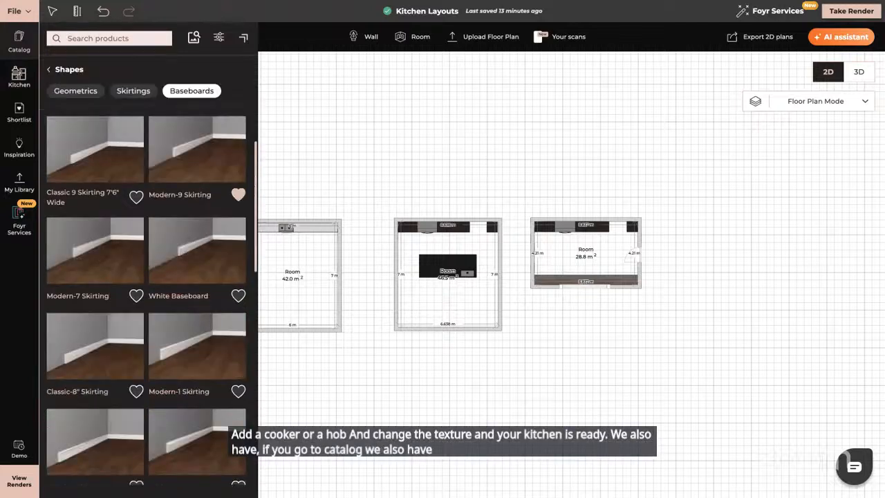
pyautogui.write('kit')
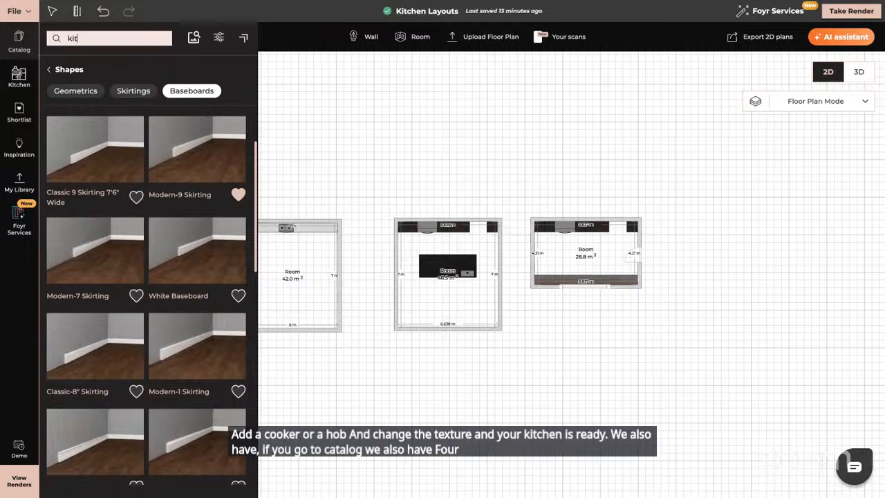
pyautogui.write('chen')
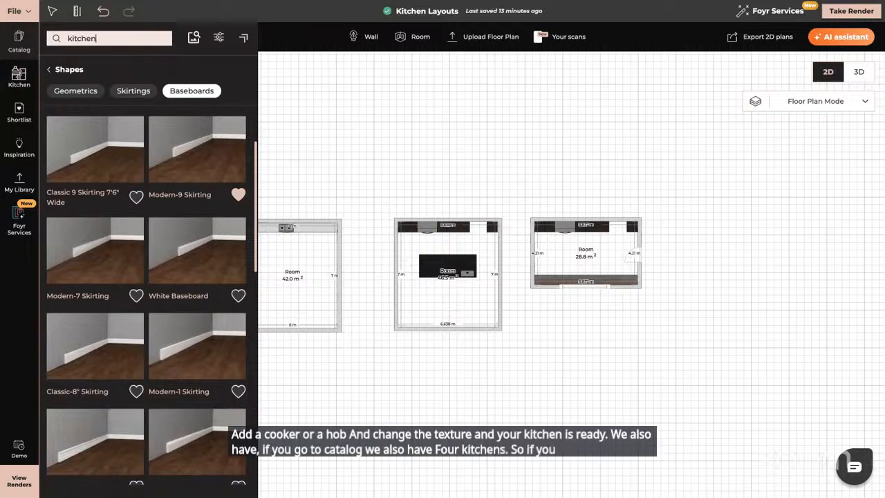
pyautogui.press('Return')
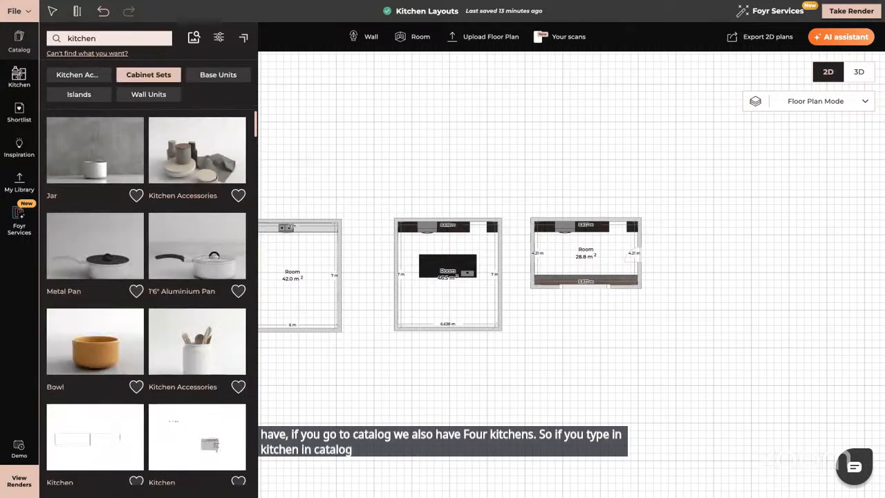
pyautogui.click(148, 79)
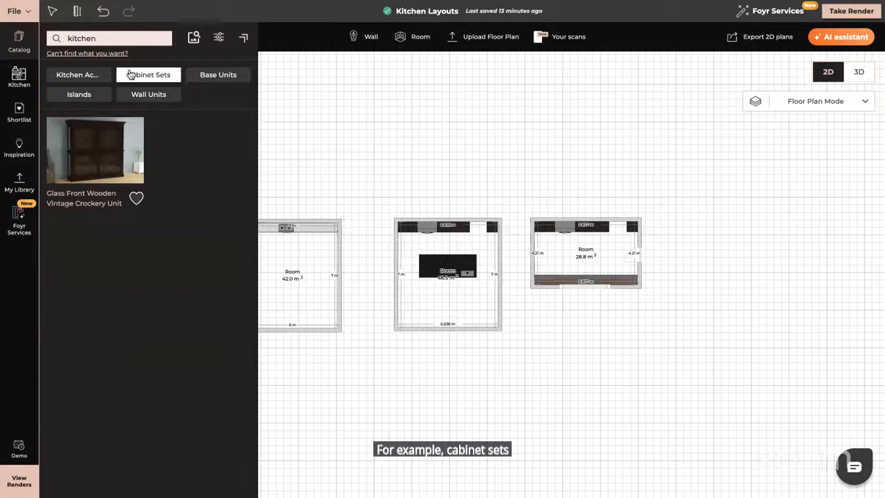
pyautogui.click(211, 76)
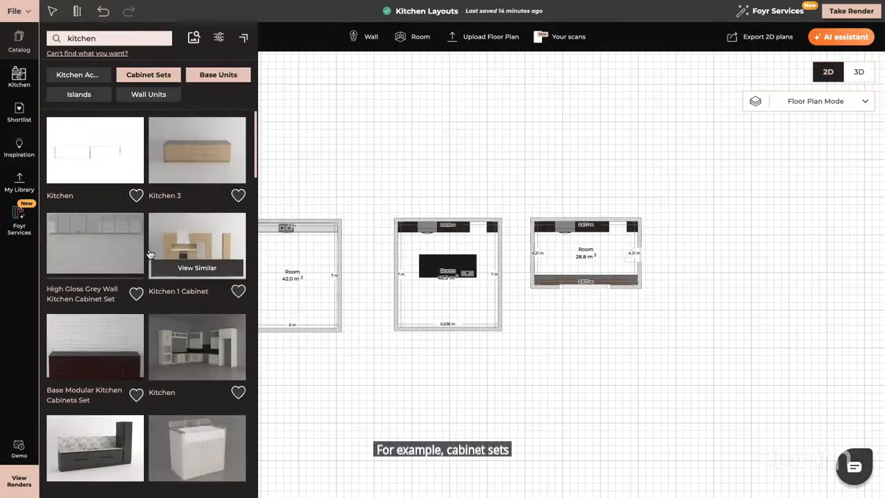
pyautogui.scroll(-3, 149, 255)
pyautogui.scroll(-2, 138, 262)
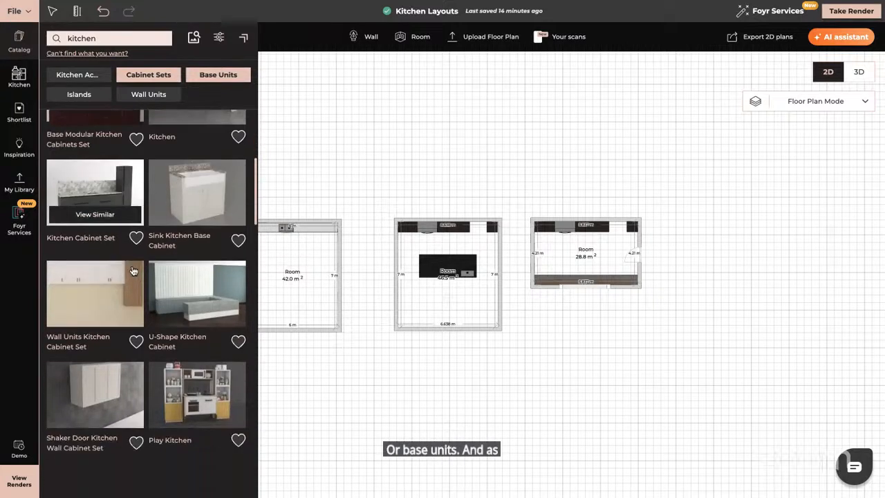
pyautogui.scroll(-4, 133, 270)
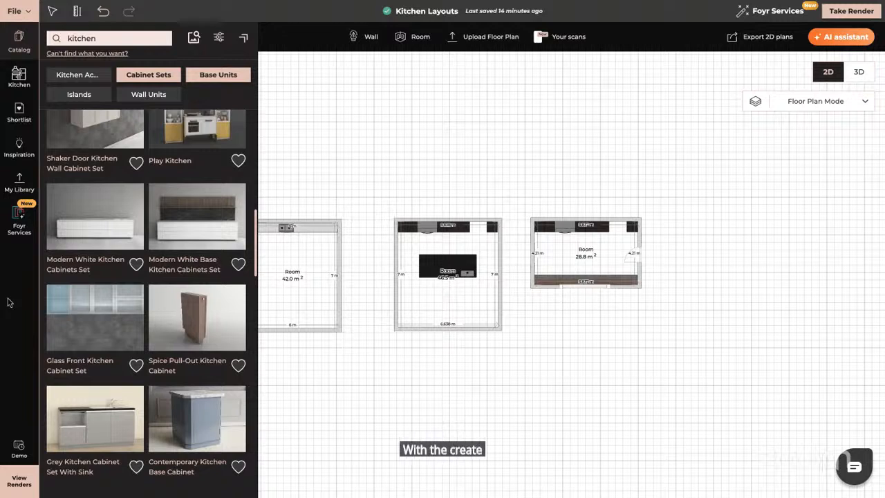
# - Close the catalog, switch to the 3D view and examine the L-shaped kitchen room
pyautogui.click(378, 257)
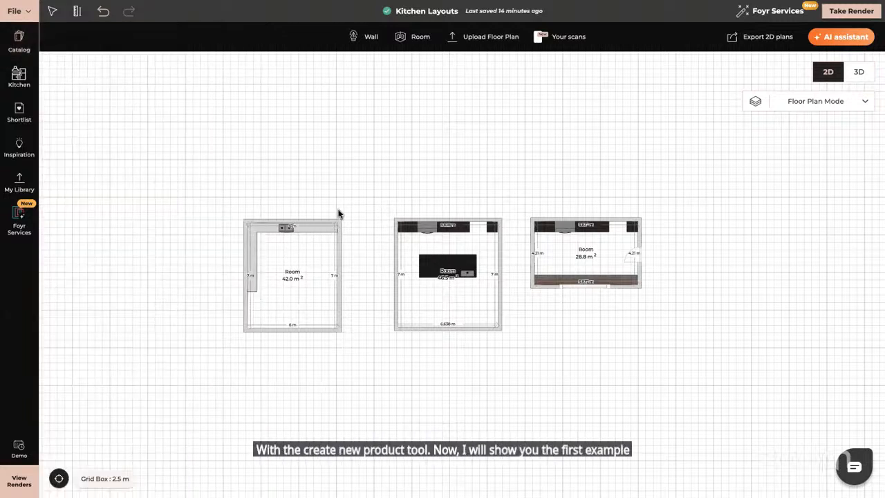
pyautogui.click(859, 72)
pyautogui.moveTo(358, 305); pyautogui.dragTo(211, 148)
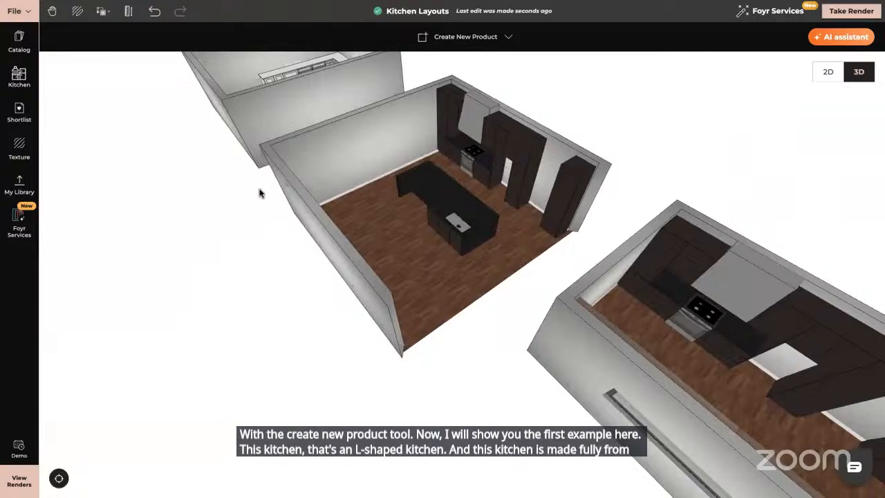
pyautogui.moveTo(258, 192); pyautogui.dragTo(366, 127)
pyautogui.doubleClick(366, 128)
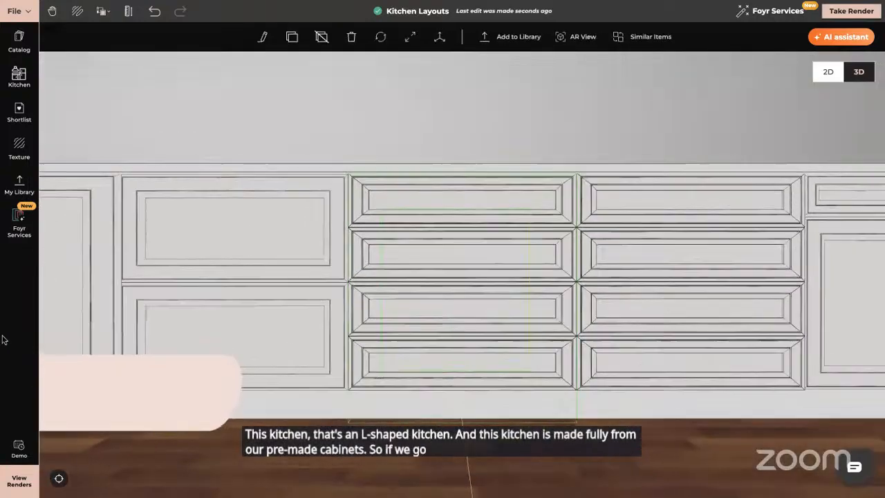
pyautogui.moveTo(359, 302); pyautogui.dragTo(405, 302)
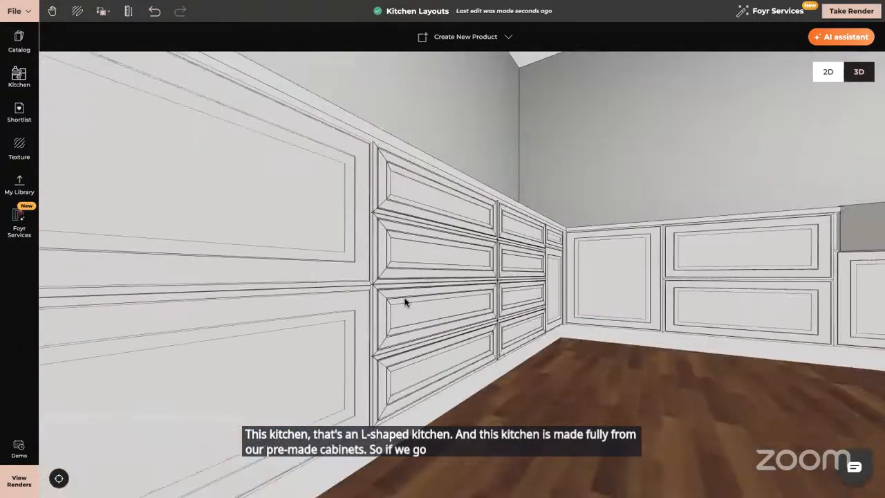
pyautogui.scroll(-5, 405, 302)
pyautogui.scroll(-5, 405, 302)
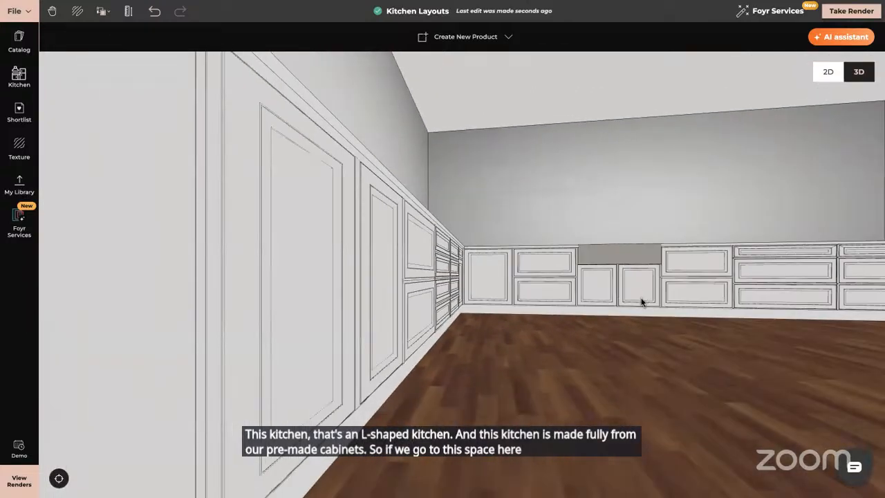
pyautogui.moveTo(642, 302); pyautogui.dragTo(538, 172)
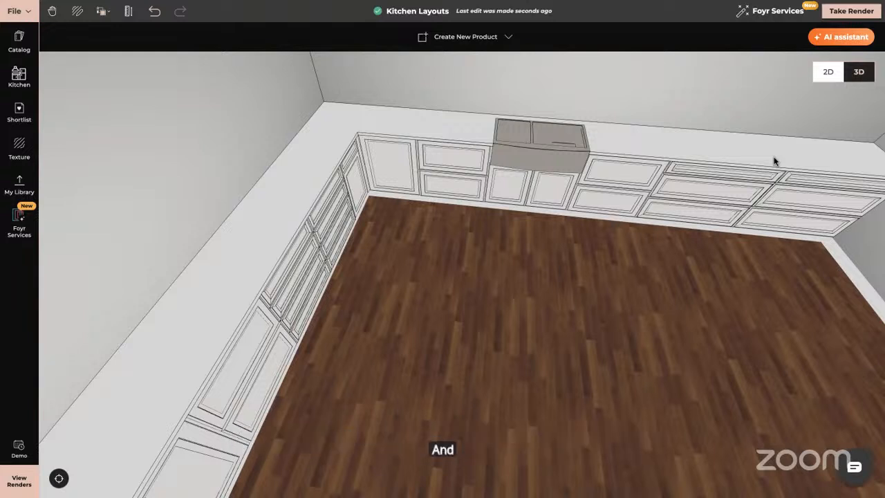
# - Orbit around the L-shaped kitchen to inspect the cabinet run and the strip along its base
pyautogui.scroll(-3, 747, 271)
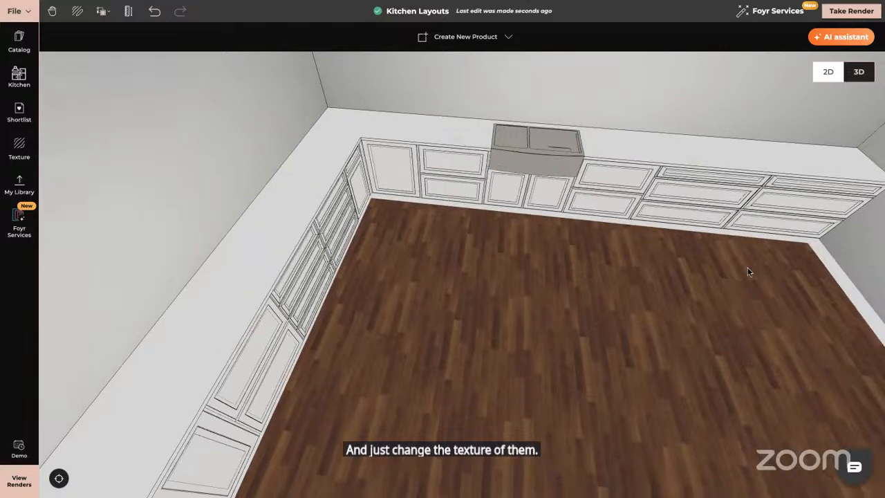
pyautogui.scroll(2, 585, 270)
pyautogui.moveTo(582, 249); pyautogui.dragTo(607, 243)
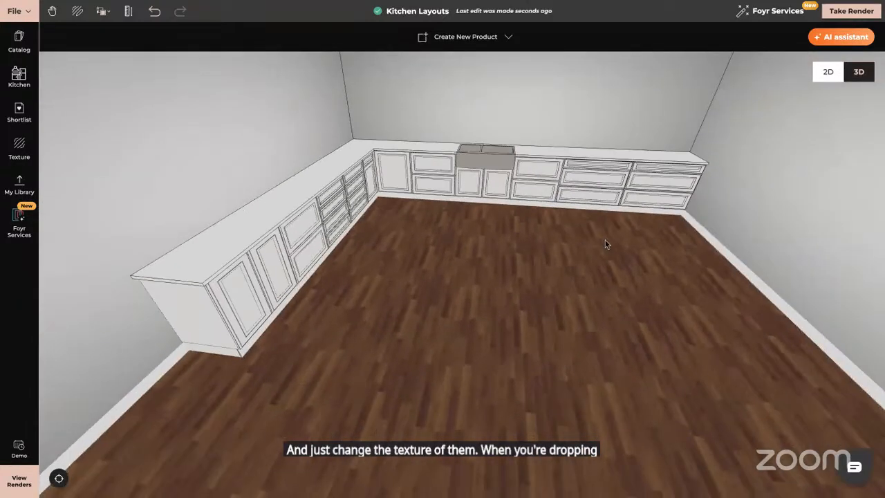
pyautogui.moveTo(529, 210); pyautogui.dragTo(465, 179, button='right')
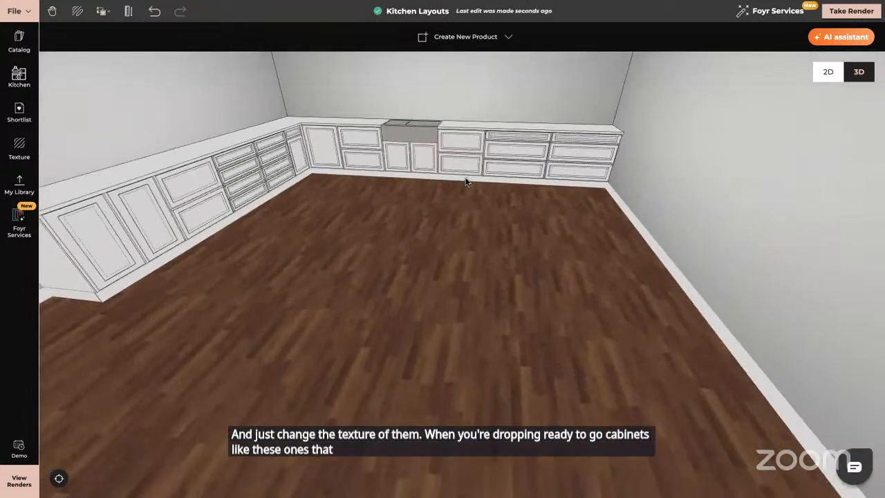
pyautogui.click(466, 181)
pyautogui.moveTo(482, 185); pyautogui.dragTo(753, 195)
pyautogui.moveTo(375, 242); pyautogui.dragTo(364, 193)
pyautogui.moveTo(365, 212); pyautogui.dragTo(618, 172)
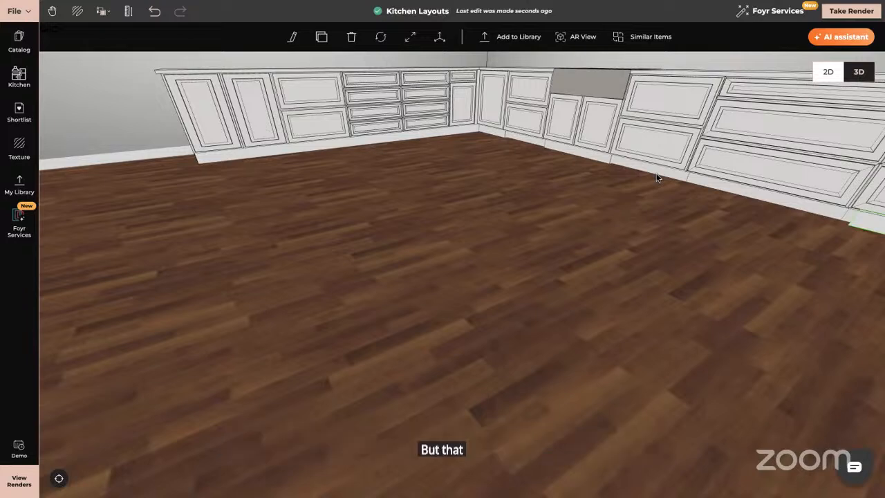
pyautogui.moveTo(498, 239); pyautogui.dragTo(684, 173)
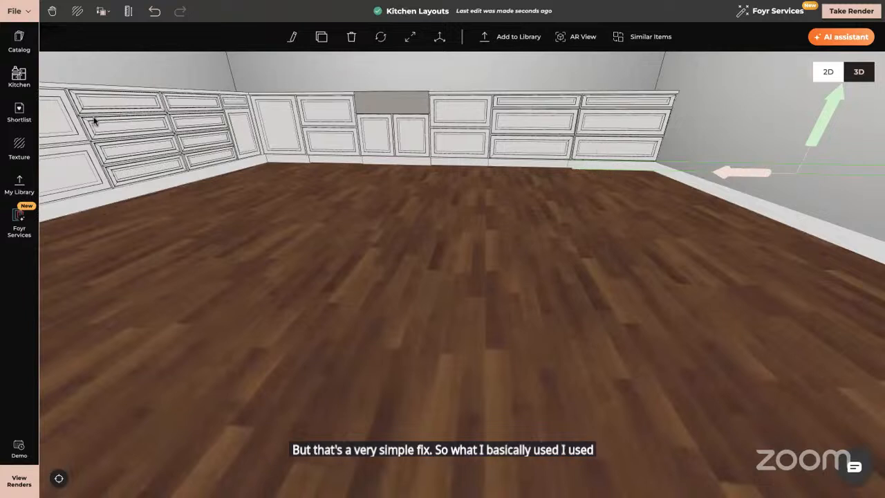
# - Open the catalog, clear the search and browse the Baseboards shapes
pyautogui.click(18, 41)
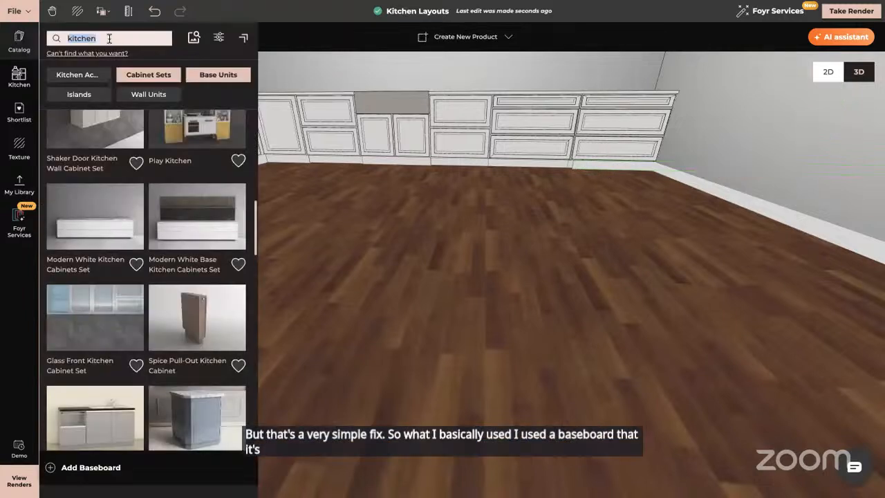
pyautogui.press('BackSpace')
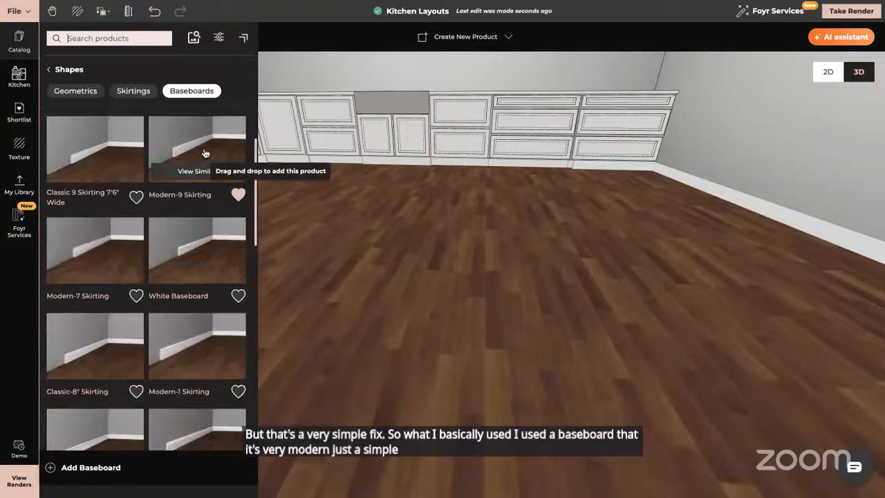
pyautogui.scroll(2, 632, 256)
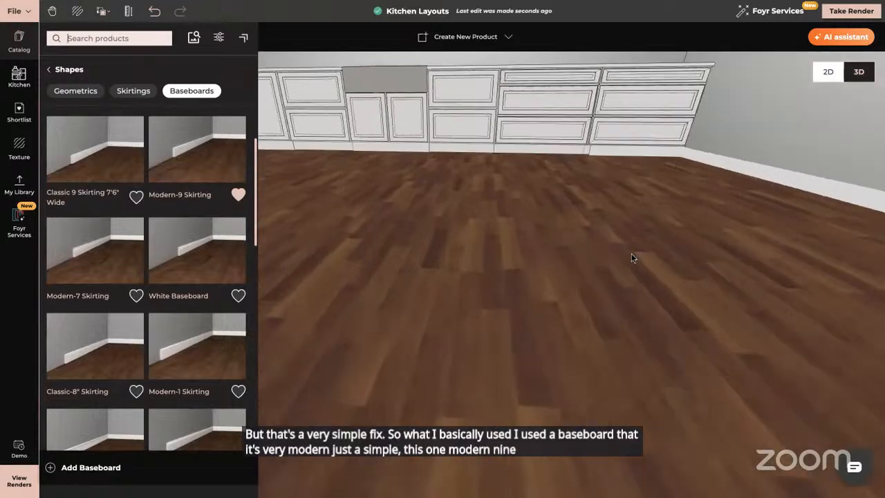
pyautogui.scroll(3, 447, 215)
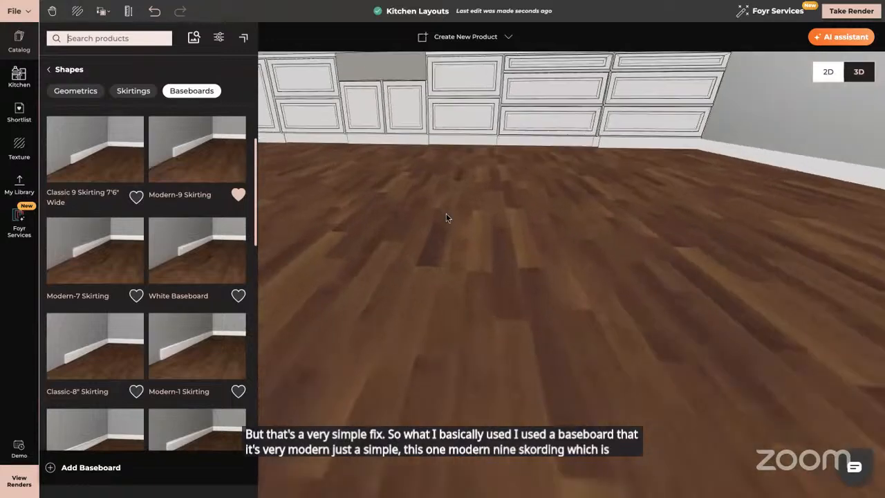
pyautogui.moveTo(447, 214); pyautogui.dragTo(524, 216)
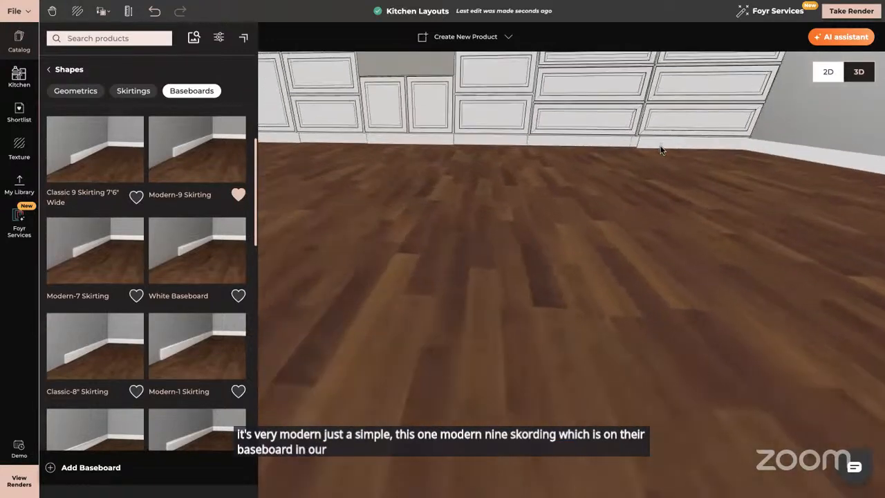
# - Select the baseboard strip running beneath the cabinets to inspect it, then deselect it
pyautogui.click(852, 148)
pyautogui.moveTo(857, 156); pyautogui.dragTo(418, 144)
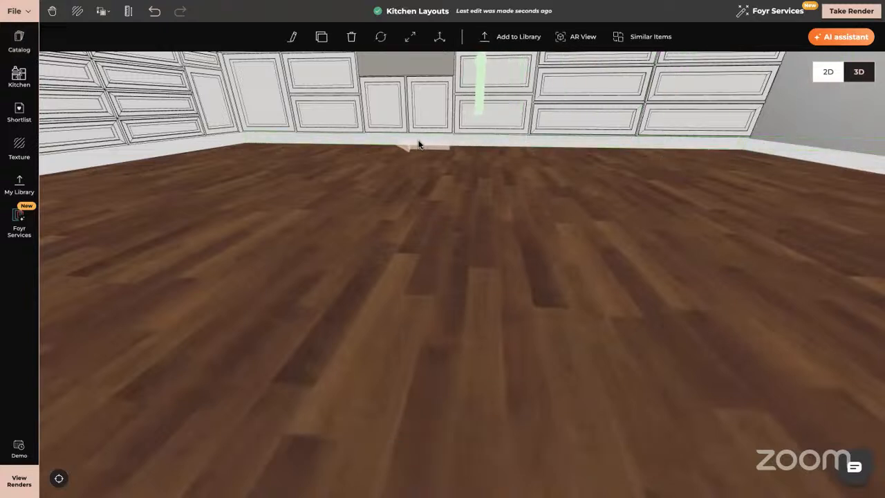
pyautogui.click(487, 291)
pyautogui.moveTo(488, 291); pyautogui.dragTo(492, 280)
pyautogui.scroll(5, 492, 282)
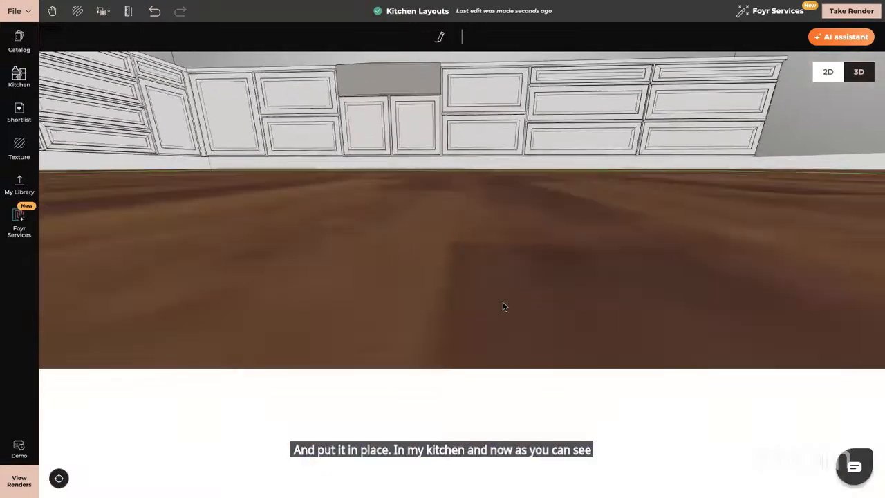
# - Orbit and zoom around the L-shaped kitchen to examine the baseboard running along both cabinet runs
pyautogui.scroll(-3, 615, 343)
pyautogui.moveTo(615, 343); pyautogui.dragTo(653, 341)
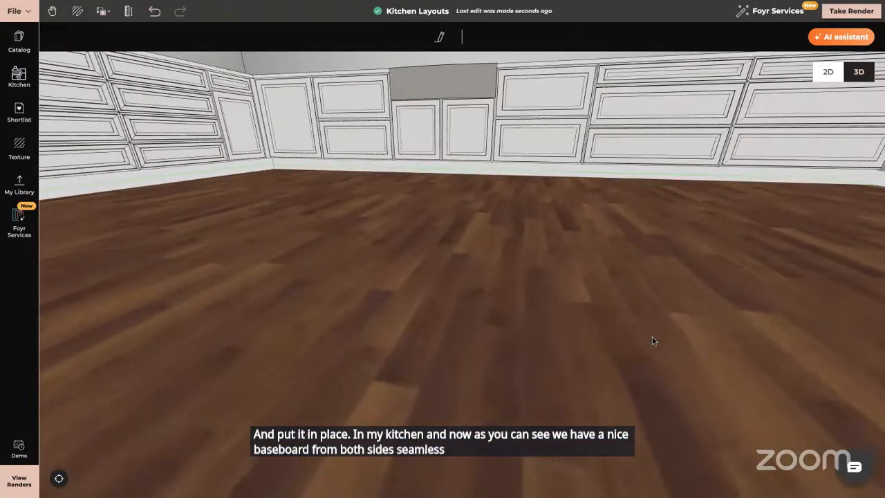
pyautogui.scroll(-2, 652, 340)
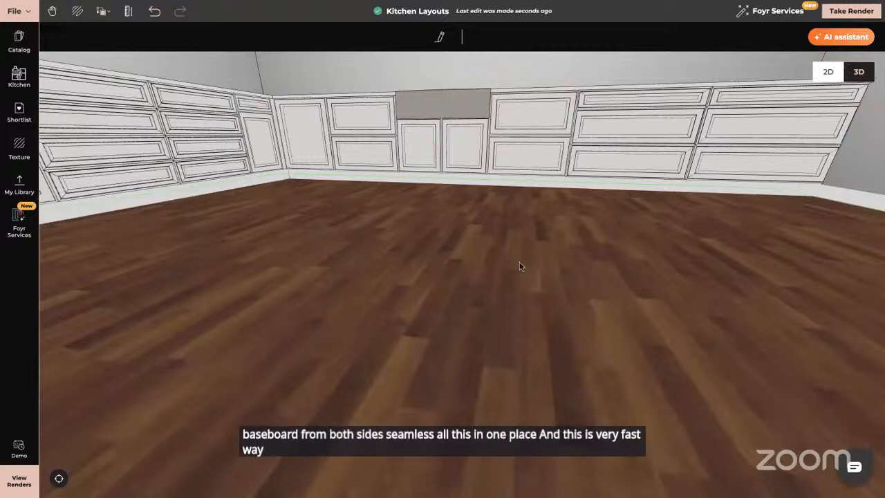
pyautogui.moveTo(522, 264); pyautogui.dragTo(669, 408)
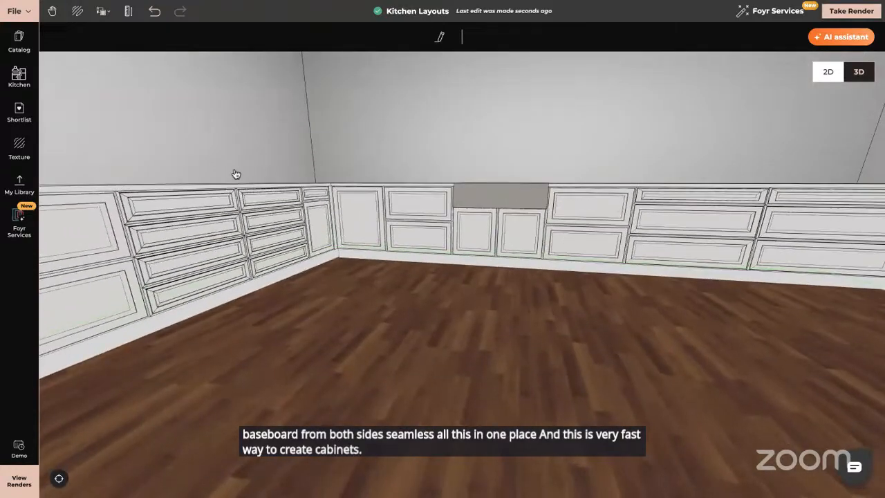
# - Open the kitchen cabinet panel and browse the recessed base units list, then close it
pyautogui.click(25, 79)
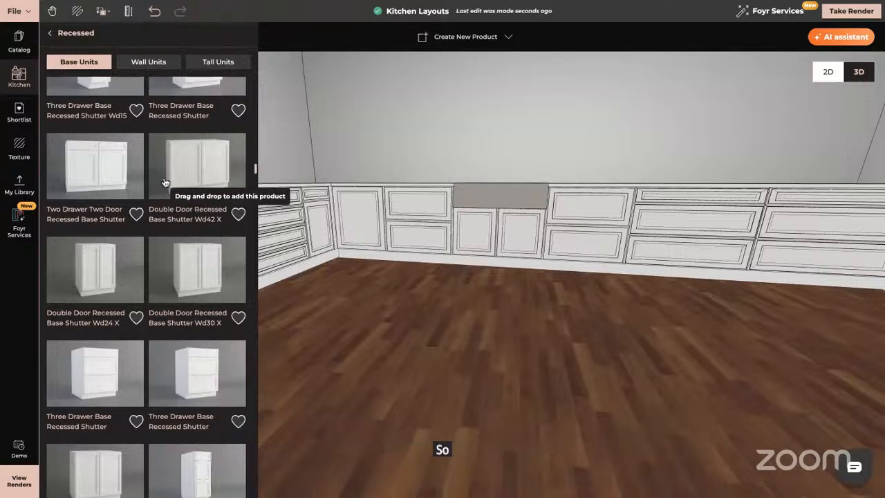
pyautogui.scroll(-10, 183, 328)
pyautogui.scroll(-10, 183, 328)
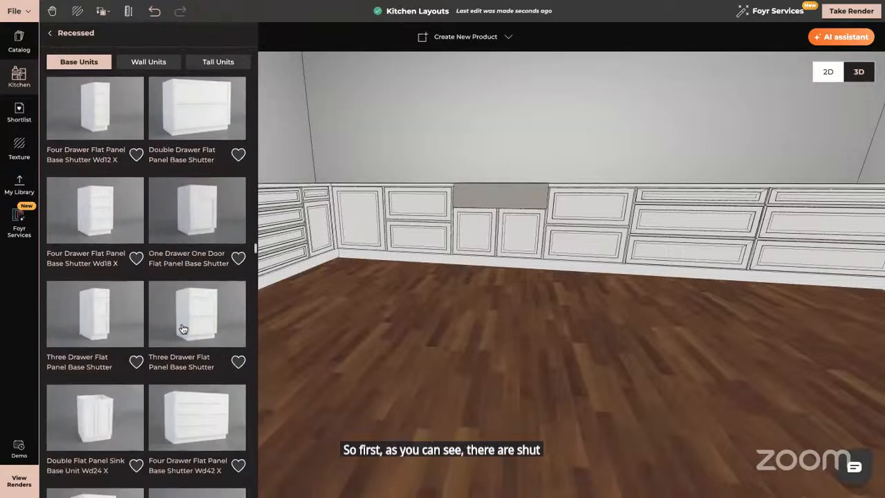
pyautogui.scroll(-3, 183, 329)
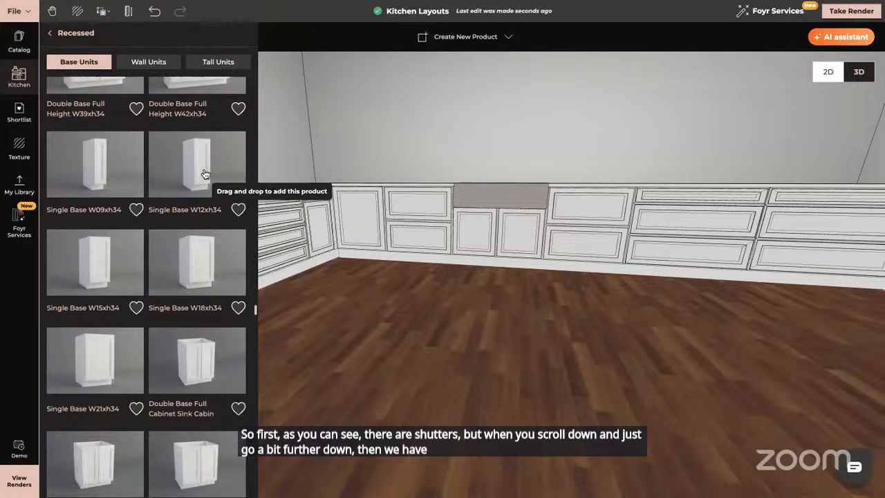
pyautogui.click(22, 294)
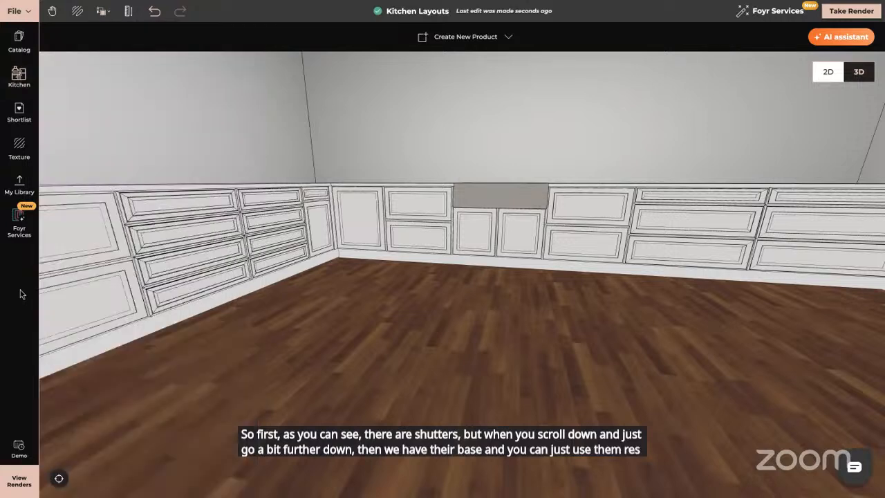
# - Orbit the L-shaped kitchen, return to the overview of all rooms and enter the second kitchen with the island
pyautogui.moveTo(322, 393); pyautogui.dragTo(490, 363)
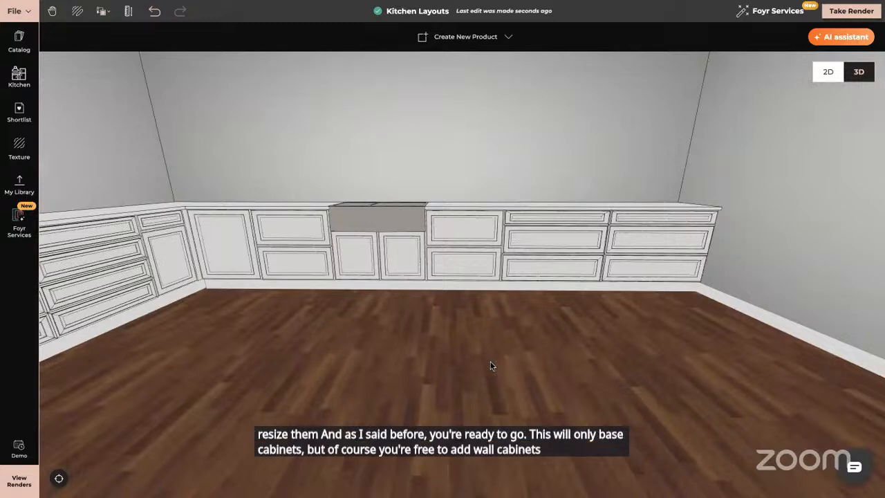
pyautogui.moveTo(491, 366); pyautogui.dragTo(615, 352)
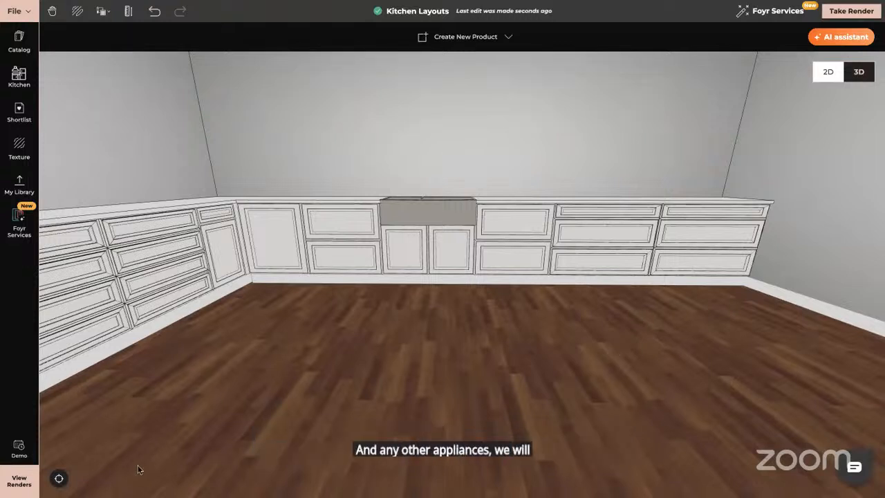
pyautogui.click(58, 479)
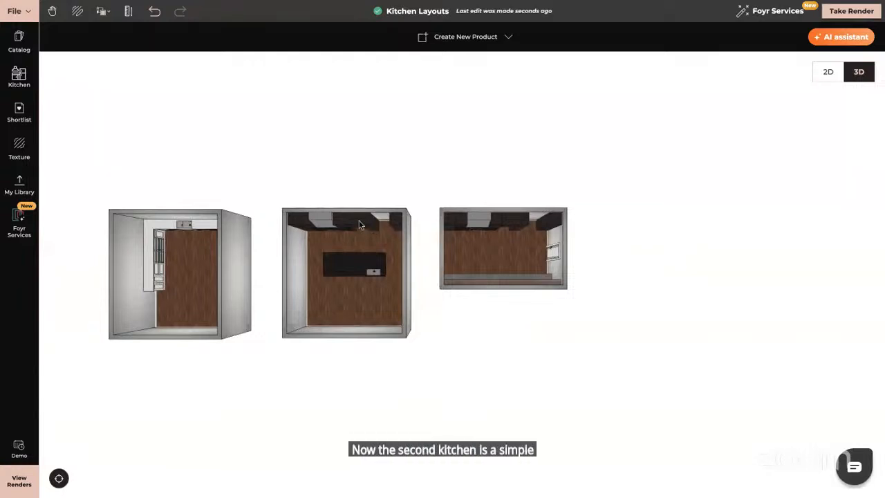
pyautogui.click(367, 227)
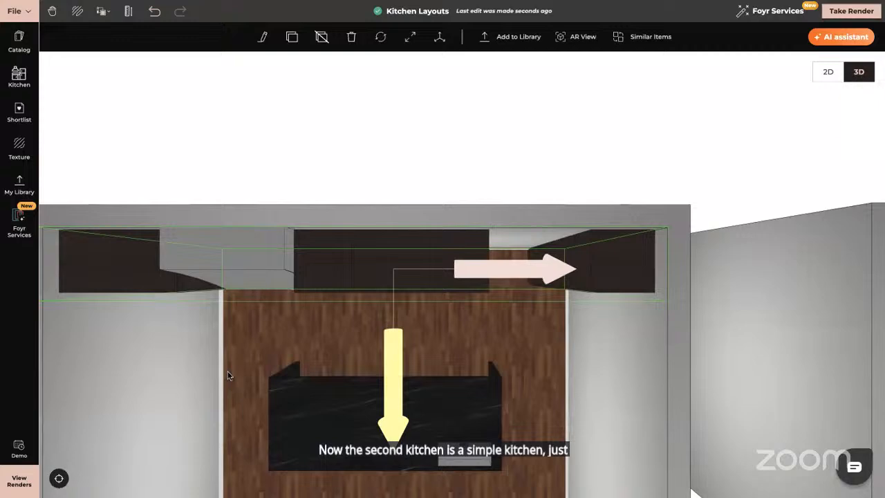
pyautogui.click(22, 373)
pyautogui.moveTo(374, 401); pyautogui.dragTo(545, 176)
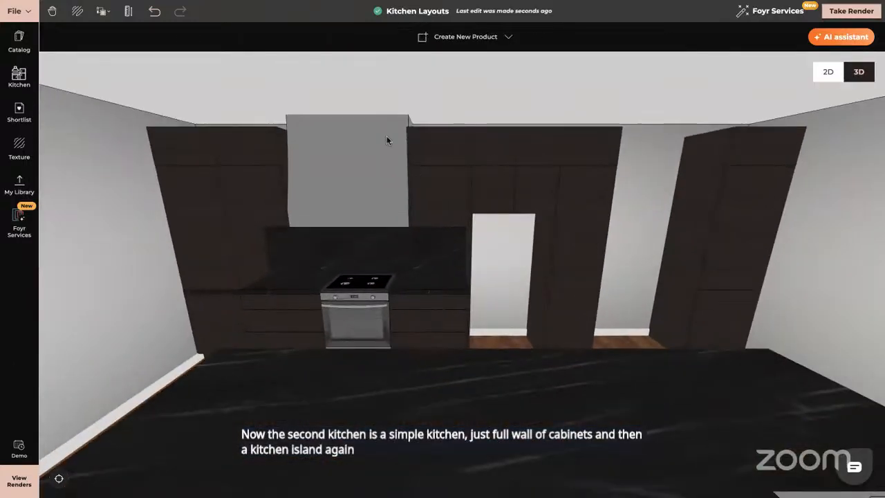
# - Search the catalog for kitchen and browse the Cabinet Sets results
pyautogui.click(17, 43)
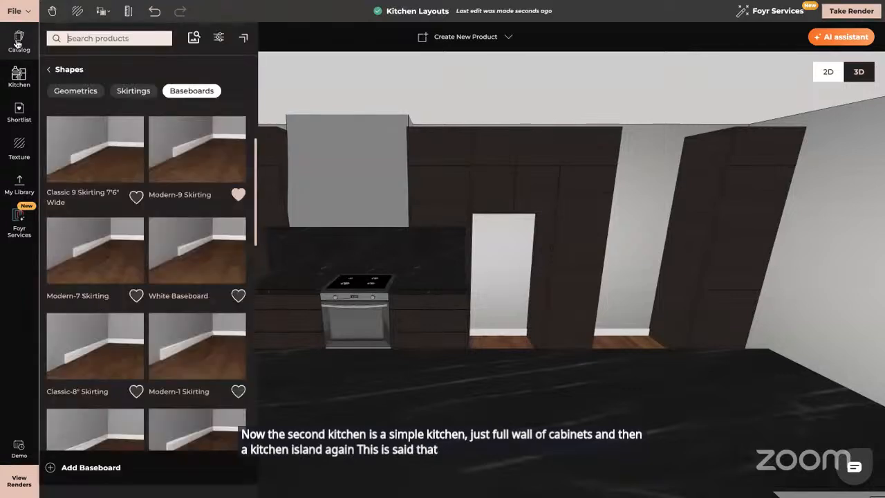
pyautogui.click(101, 38)
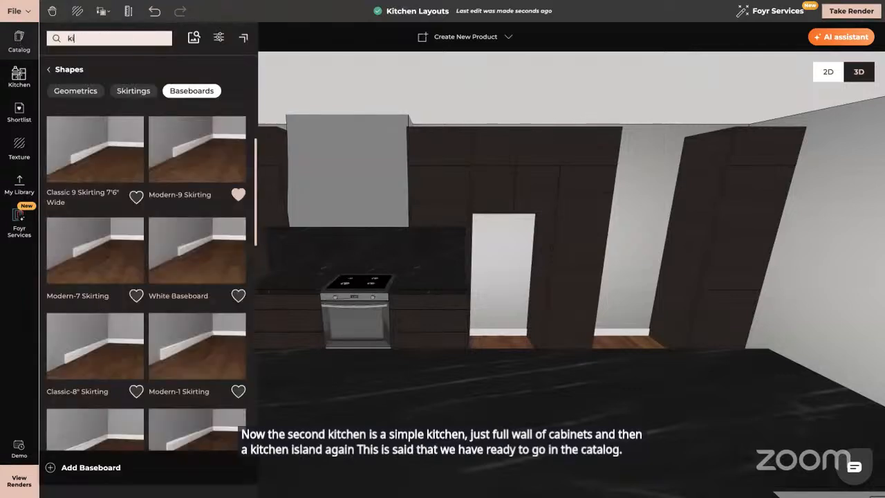
pyautogui.write('kitchen')
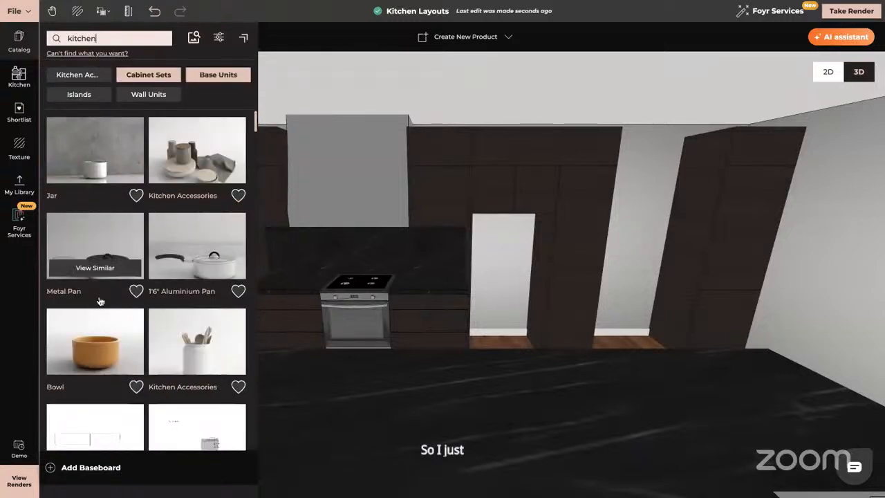
pyautogui.scroll(-5, 156, 348)
pyautogui.scroll(3, 156, 348)
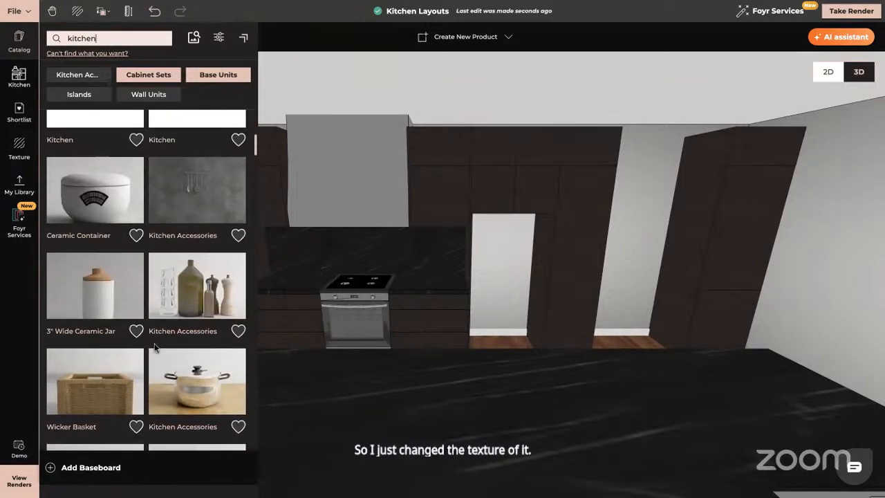
pyautogui.click(215, 76)
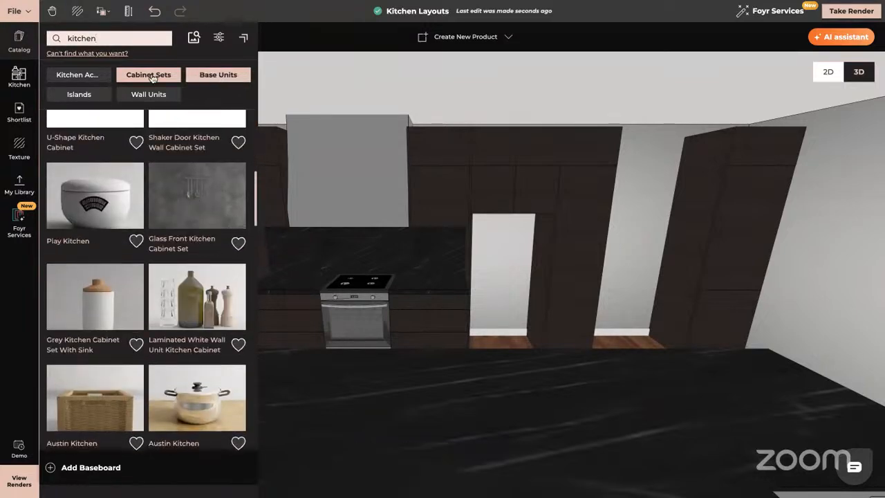
pyautogui.scroll(-3, 213, 244)
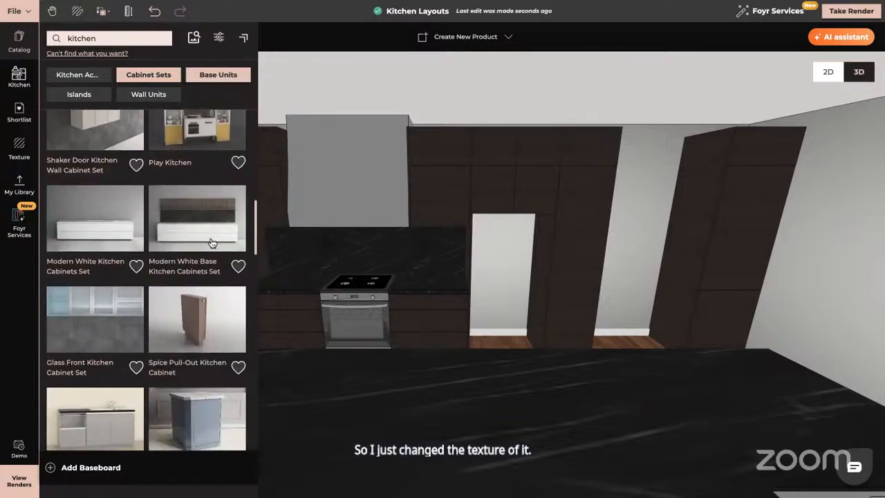
pyautogui.scroll(8, 213, 244)
pyautogui.scroll(-1, 213, 244)
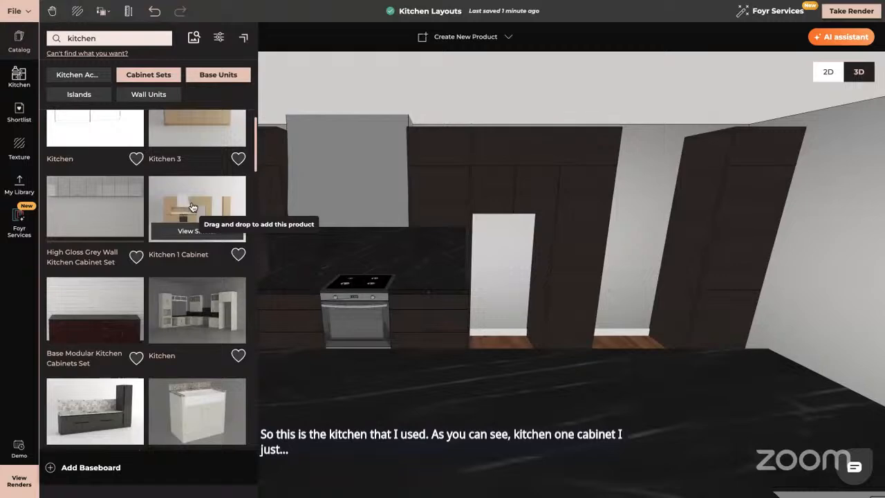
pyautogui.scroll(-7, 199, 331)
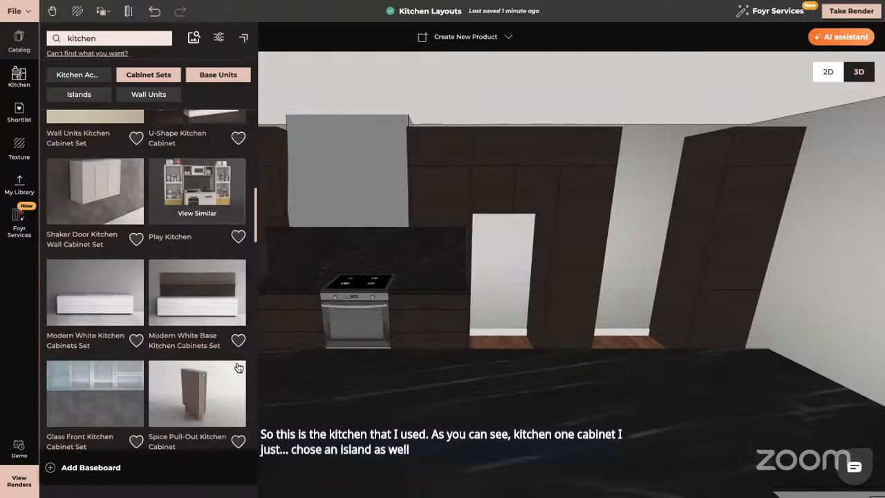
pyautogui.scroll(-10, 238, 367)
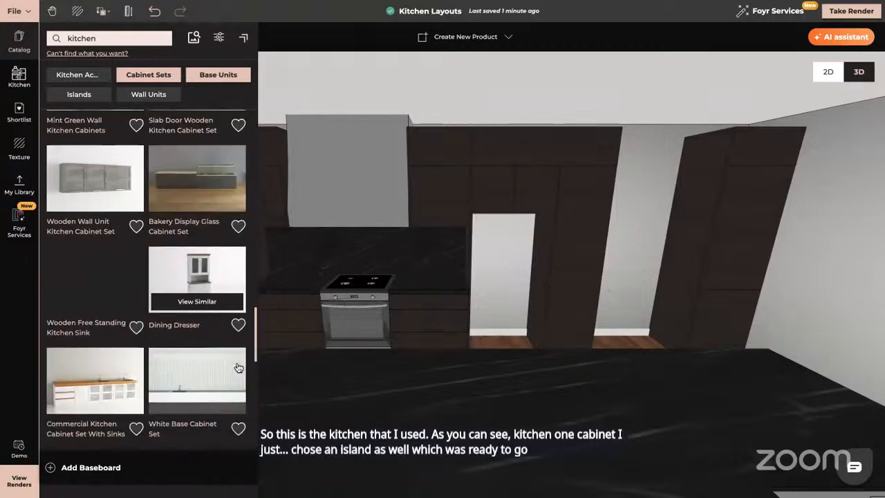
pyautogui.scroll(-6, 238, 367)
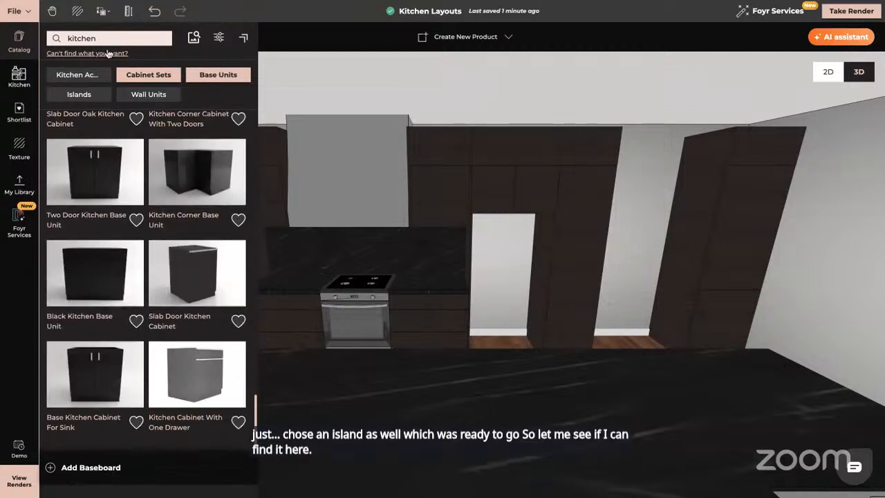
# - Search the catalog for island and browse the Islands results
pyautogui.write('island')
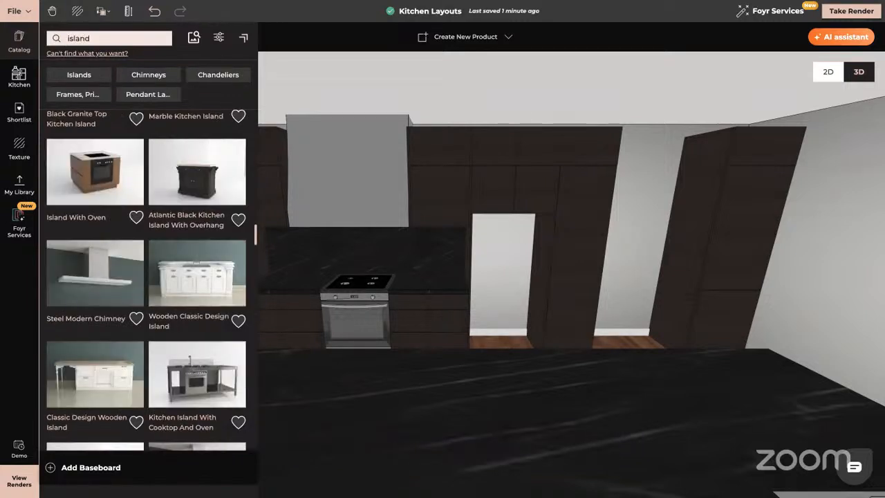
pyautogui.scroll(-8, 173, 276)
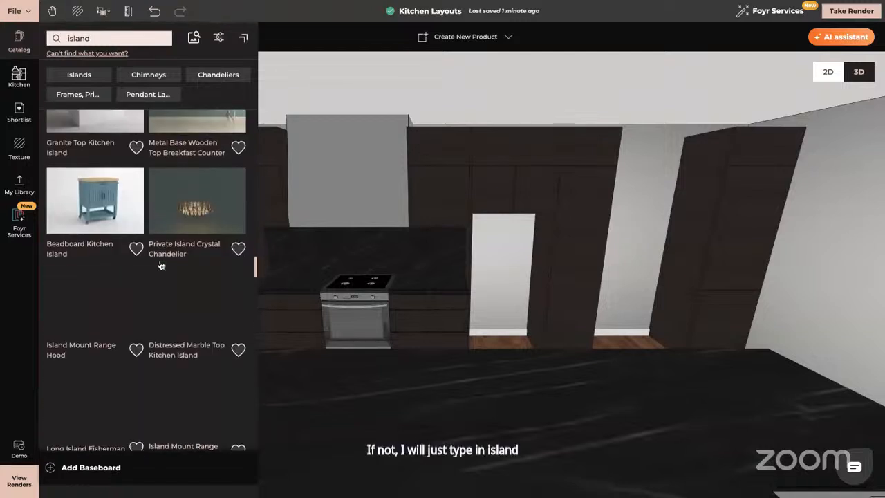
pyautogui.scroll(-2, 160, 265)
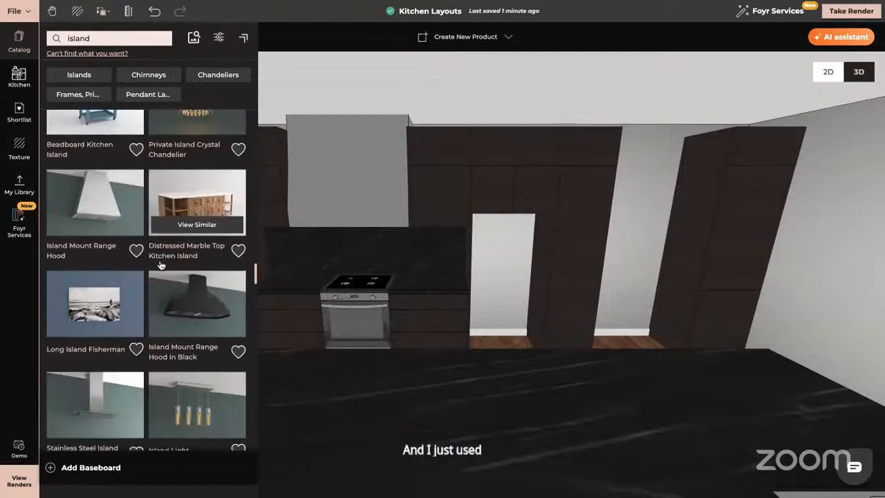
pyautogui.click(95, 76)
pyautogui.scroll(-3, 194, 294)
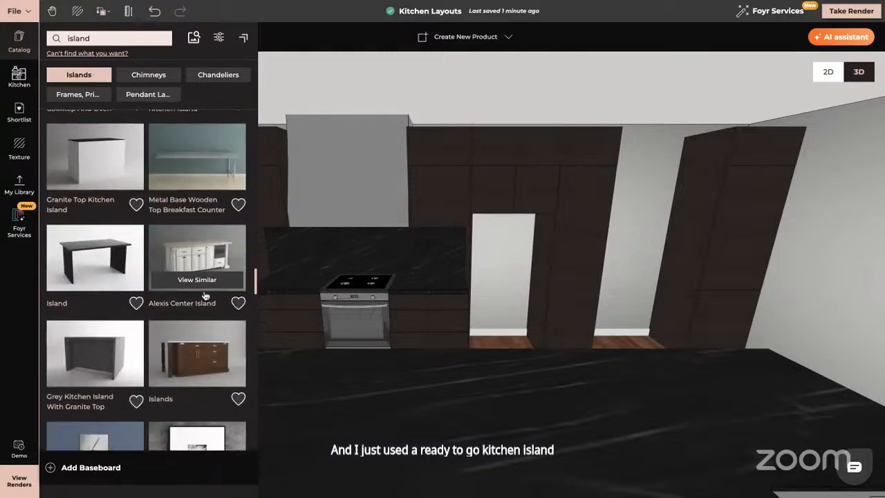
pyautogui.scroll(-8, 205, 296)
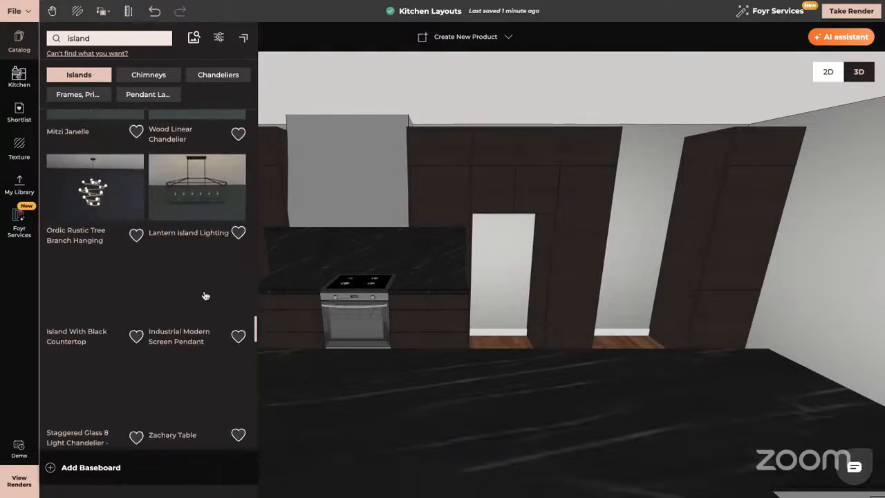
pyautogui.scroll(-5, 205, 296)
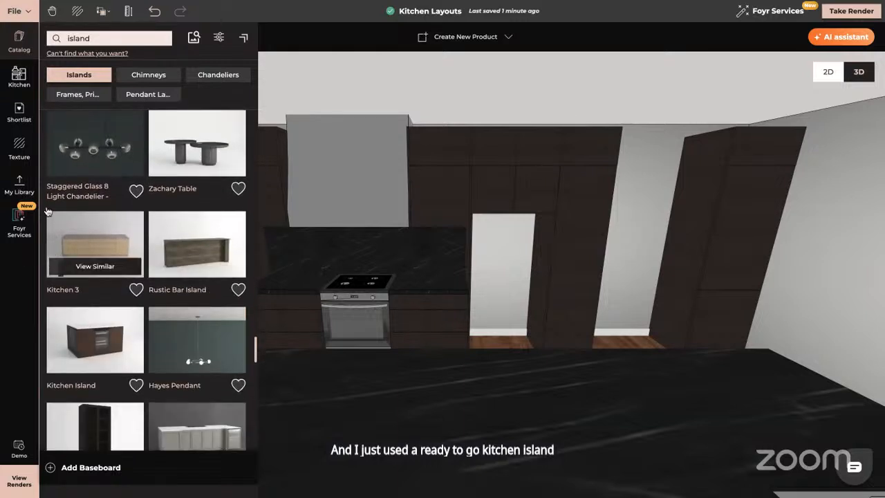
# - Open the shortlist of current project items and orbit around the kitchen island to inspect it
pyautogui.click(20, 114)
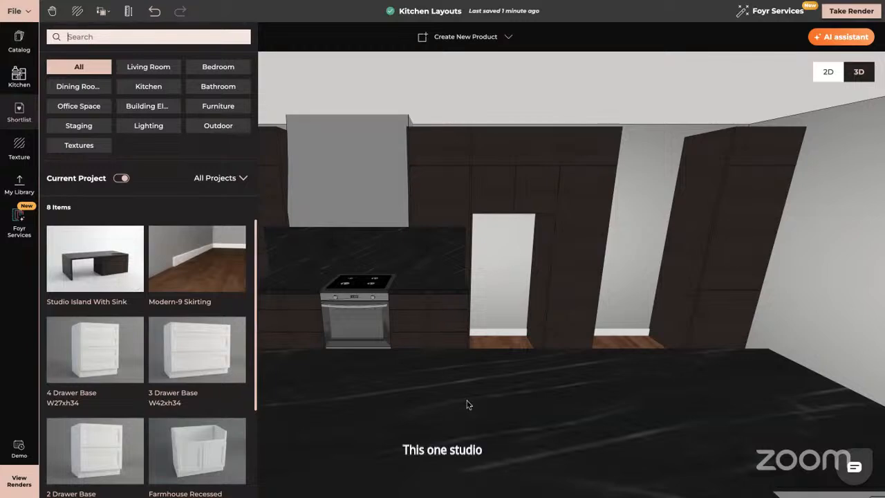
pyautogui.moveTo(464, 368); pyautogui.dragTo(465, 300, button='right')
pyautogui.scroll(-3, 465, 302)
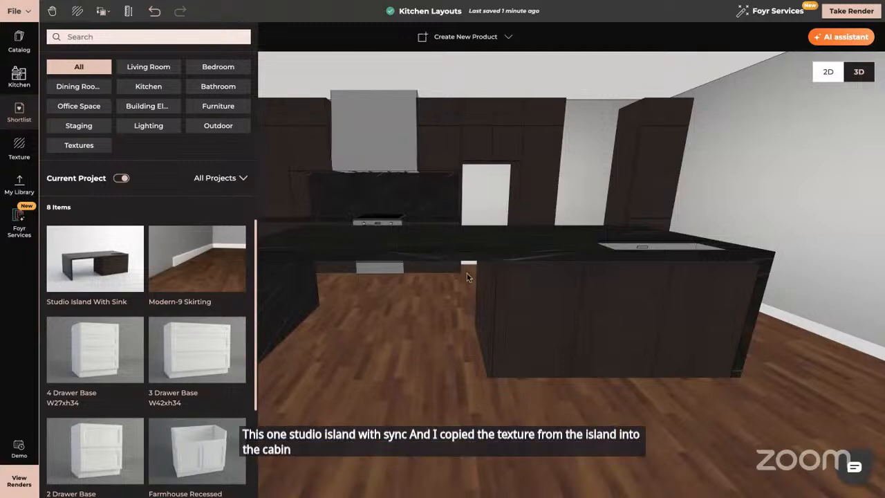
pyautogui.moveTo(453, 267); pyautogui.dragTo(456, 301)
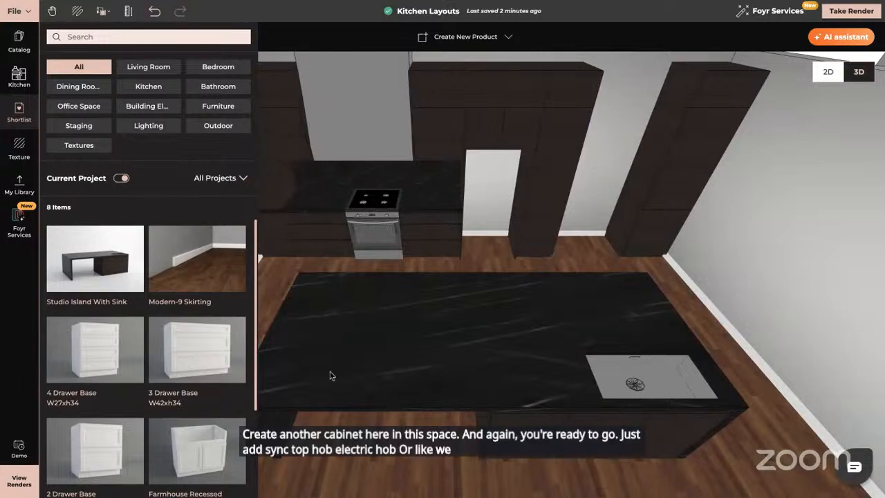
pyautogui.moveTo(418, 302); pyautogui.dragTo(417, 338)
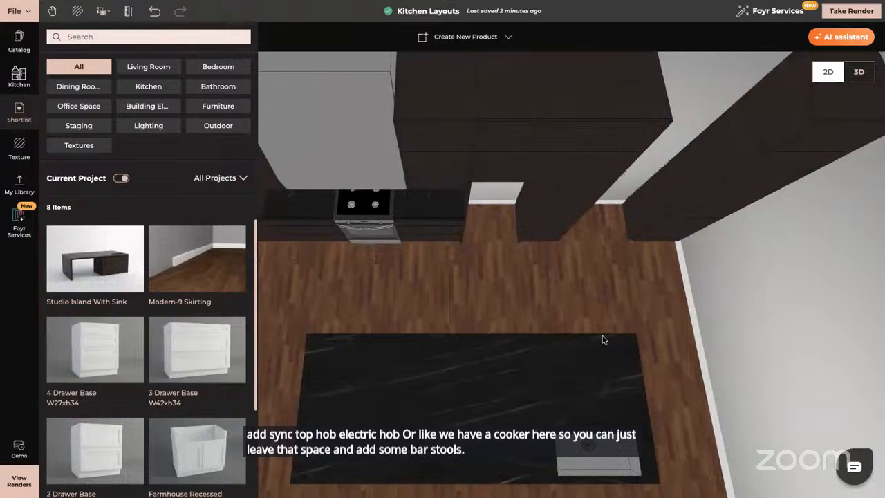
pyautogui.moveTo(603, 336); pyautogui.dragTo(545, 289, button='right')
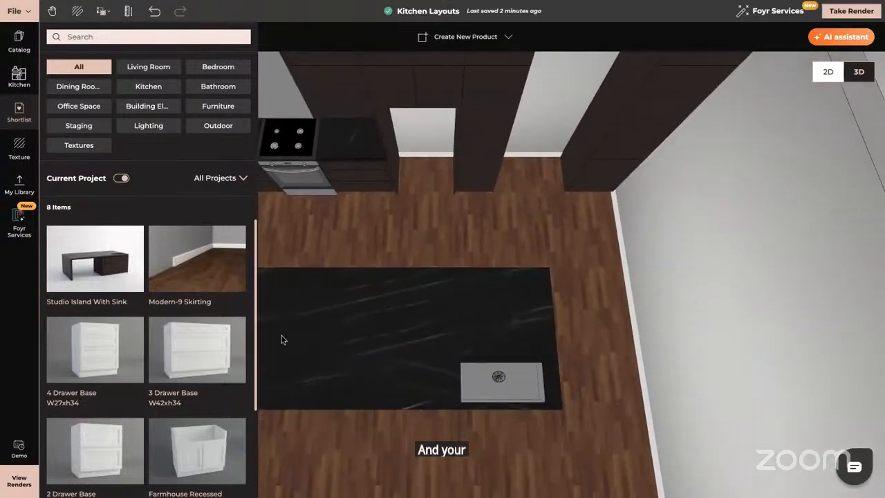
# - Close the shortlist and reset the view to the overview of all three kitchens
pyautogui.click(7, 327)
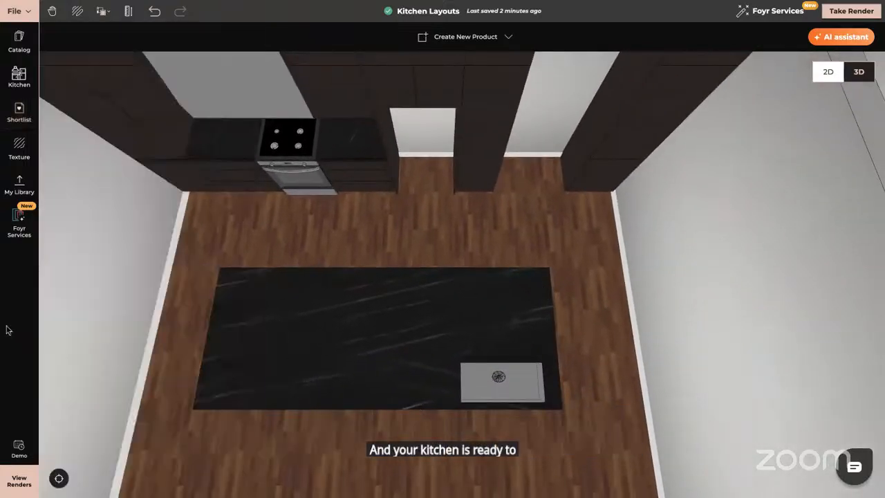
pyautogui.click(58, 479)
pyautogui.moveTo(624, 355); pyautogui.dragTo(447, 358, button='right')
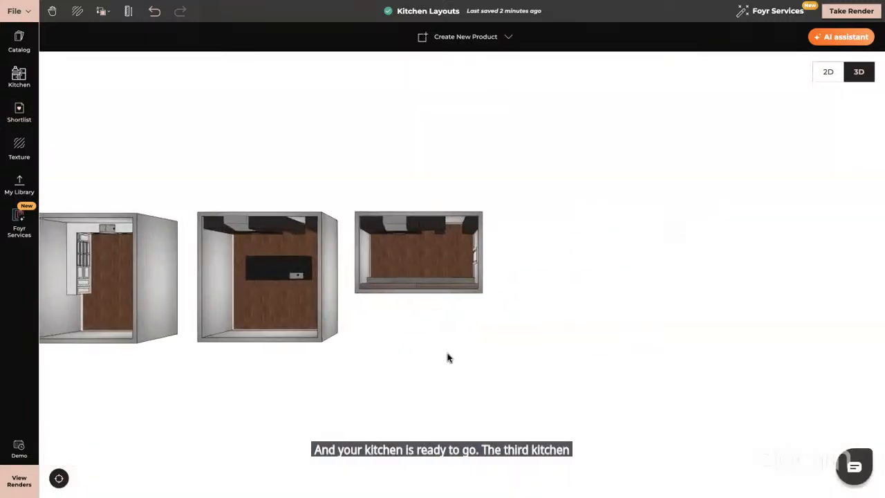
# - Zoom into the third, galley kitchen and orbit around it to inspect its wall and base cabinets
pyautogui.click(433, 231)
pyautogui.scroll(6, 432, 230)
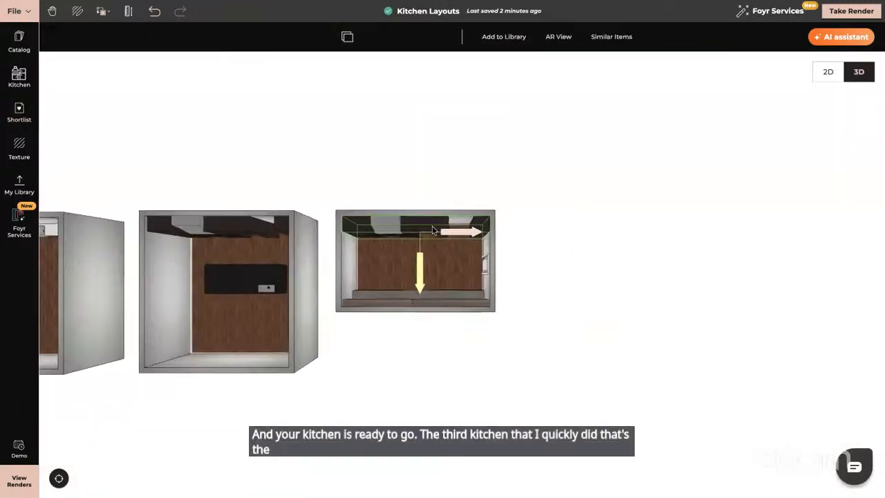
pyautogui.click(318, 332)
pyautogui.moveTo(318, 332); pyautogui.dragTo(525, 285)
pyautogui.moveTo(557, 255); pyautogui.dragTo(526, 240)
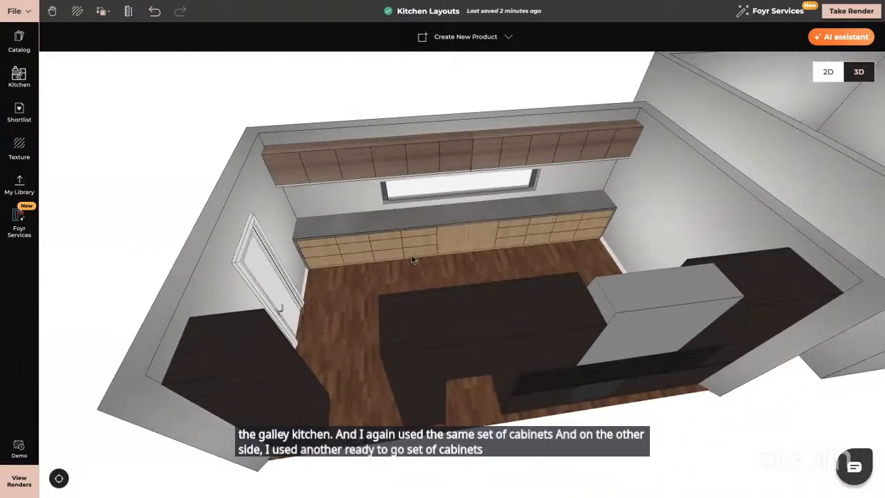
pyautogui.click(538, 147)
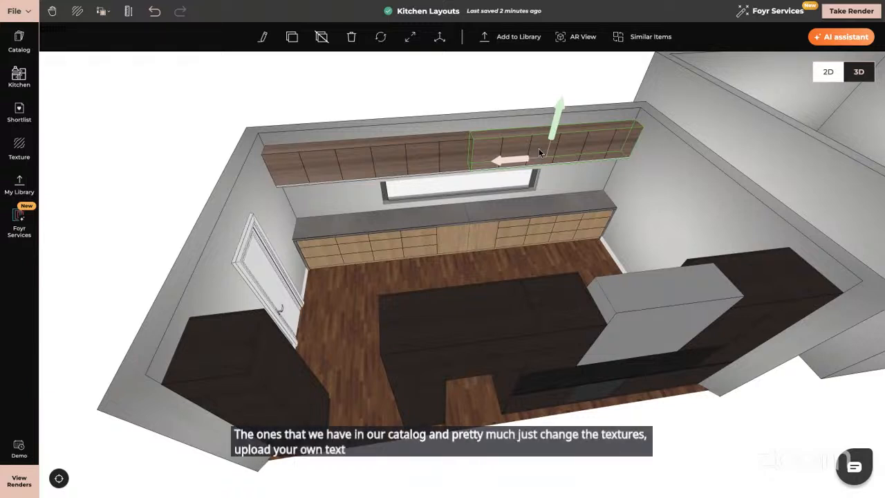
pyautogui.click(12, 296)
pyautogui.moveTo(631, 258); pyautogui.dragTo(118, 115)
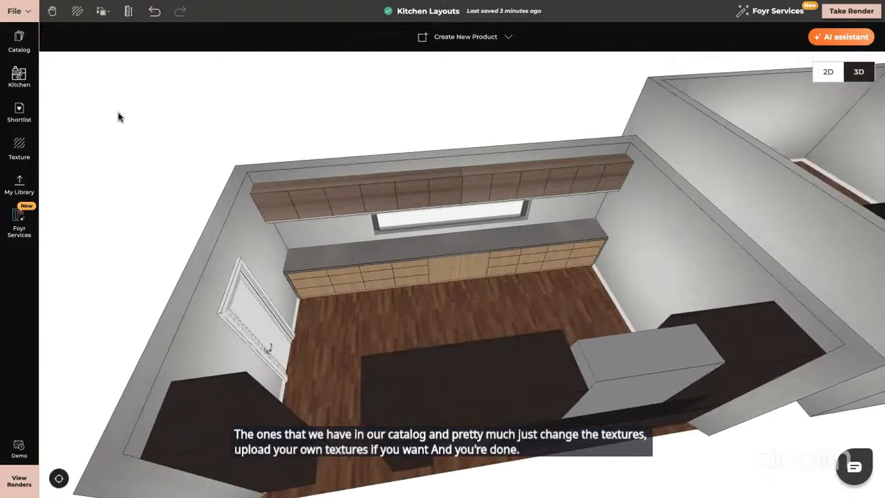
# - Browse the kitchen catalog's cabinet styles and Accessories, then the main catalog's categories
pyautogui.click(14, 78)
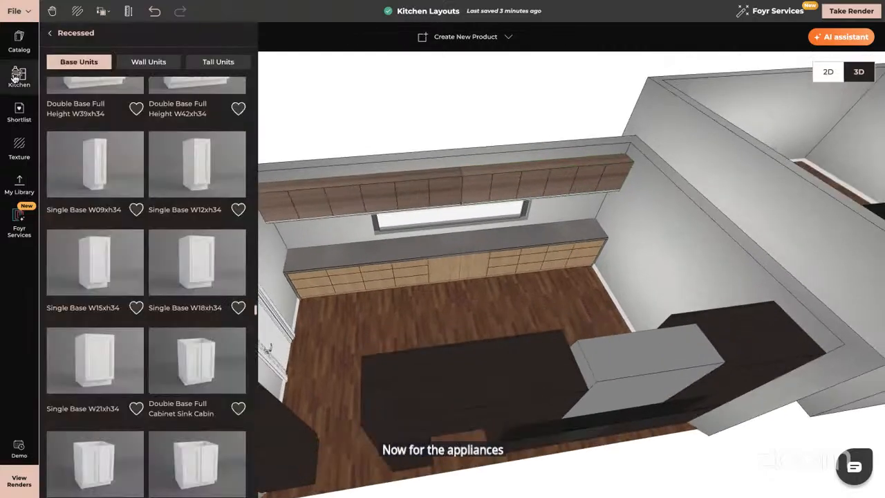
pyautogui.click(51, 36)
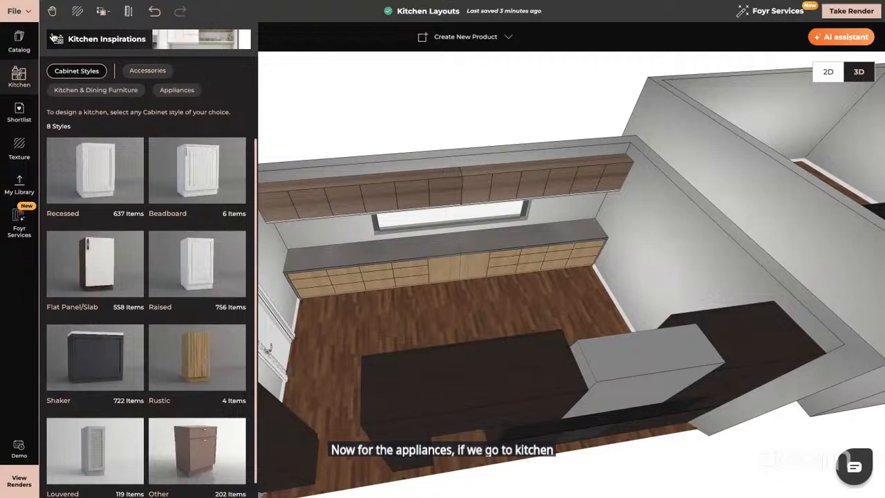
pyautogui.click(151, 73)
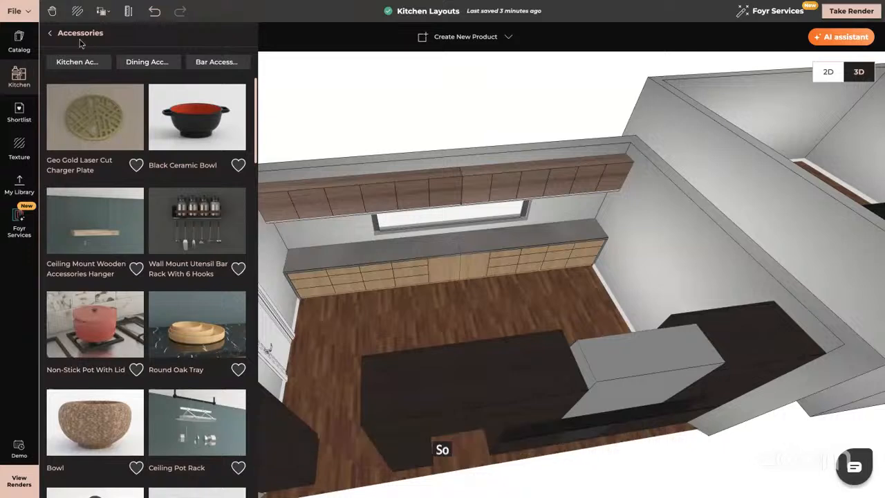
pyautogui.click(49, 37)
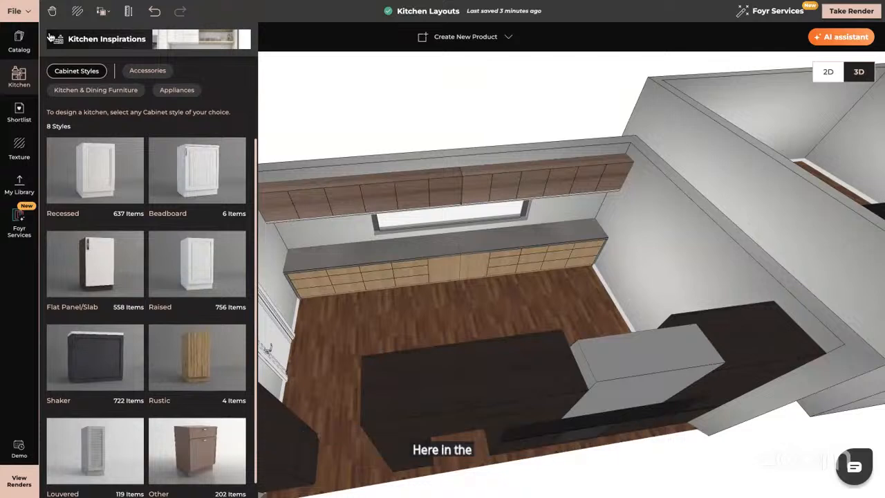
pyautogui.click(20, 40)
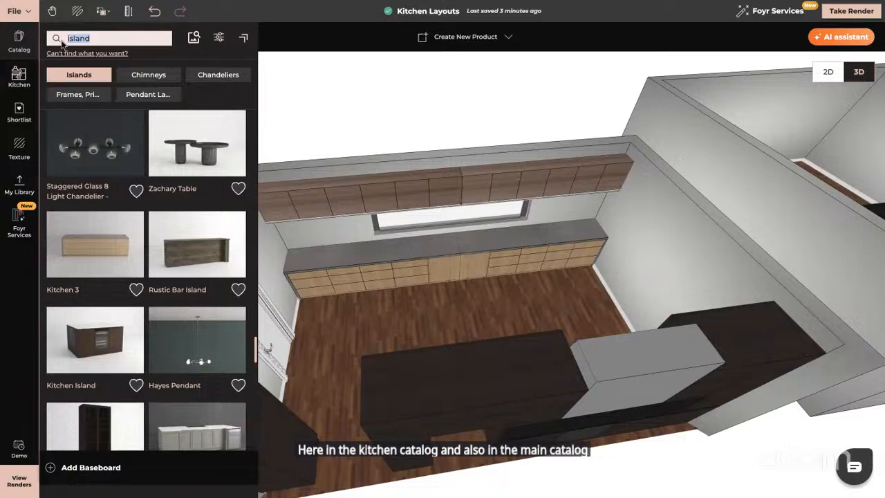
pyautogui.press('BackSpace')
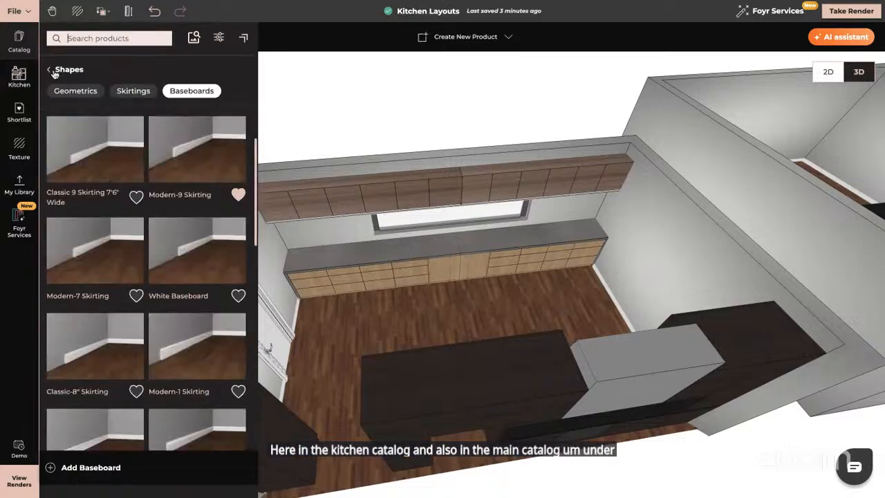
pyautogui.click(49, 69)
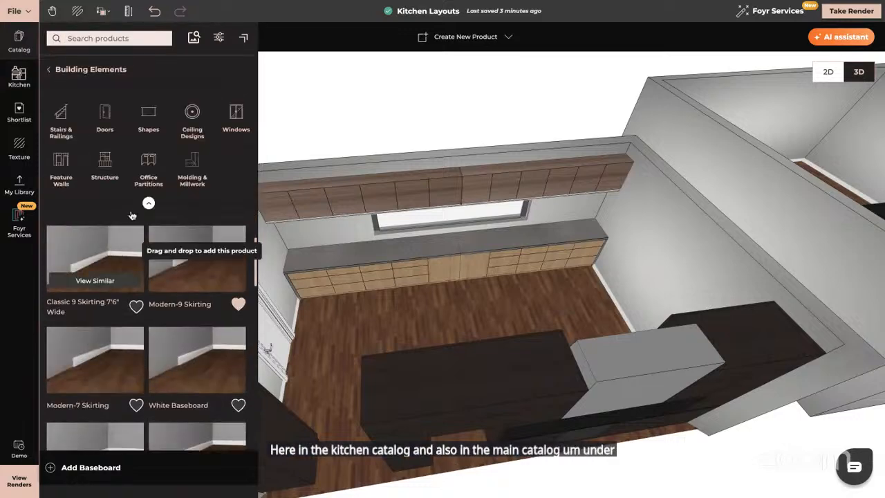
pyautogui.click(50, 71)
pyautogui.scroll(-5, 135, 272)
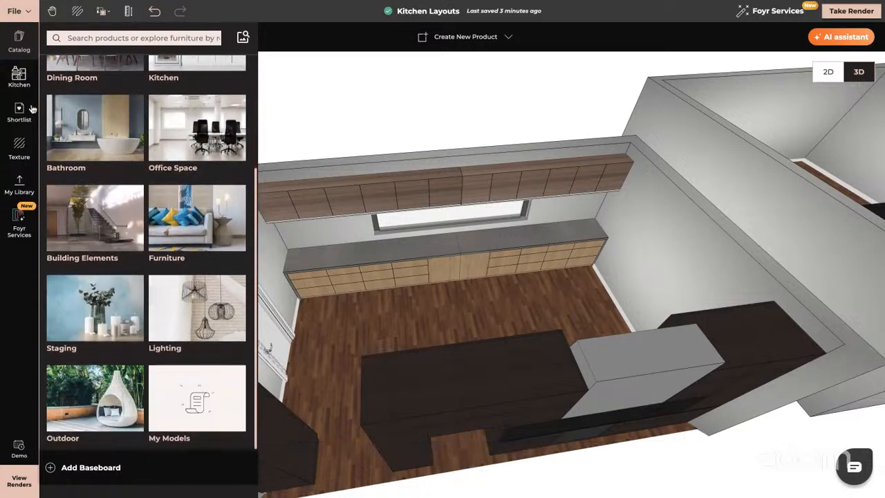
# - Open the kitchen Appliances catalog and place an oven onto the galley kitchen's base cabinet run
pyautogui.click(19, 76)
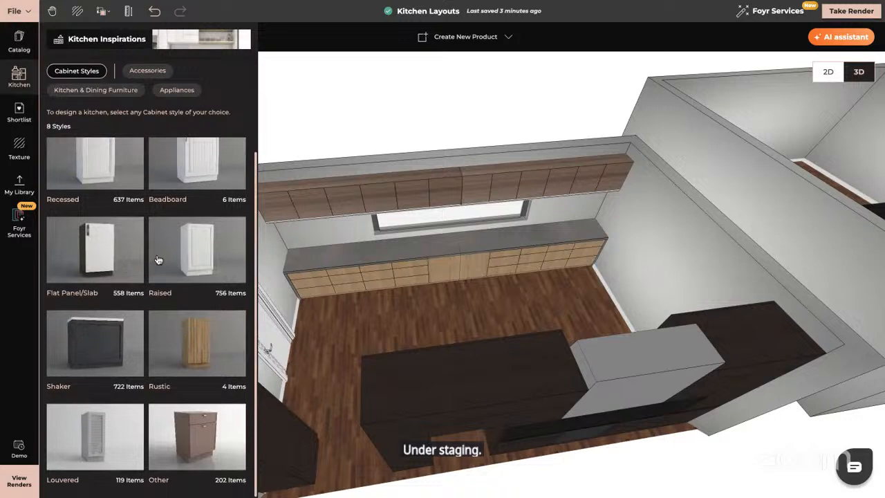
pyautogui.click(168, 90)
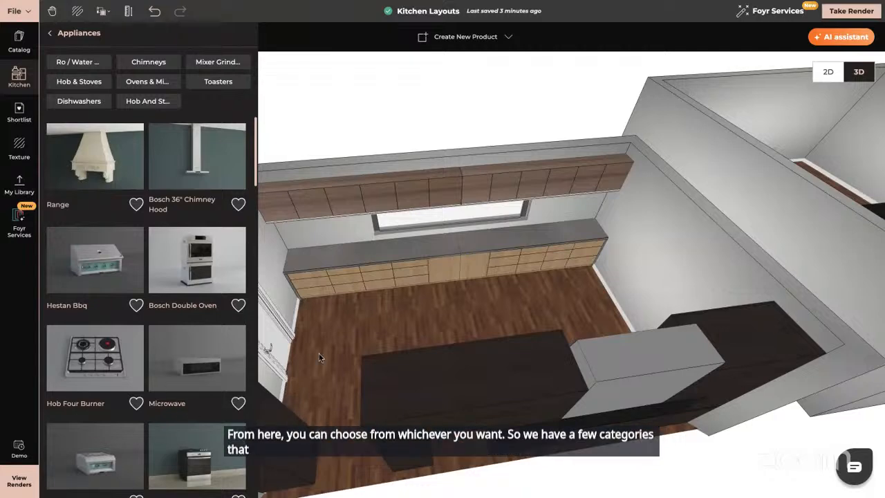
pyautogui.moveTo(477, 328)
pyautogui.mouseDown()
pyautogui.moveTo(488, 329)
pyautogui.moveTo(468, 332)
pyautogui.mouseUp()
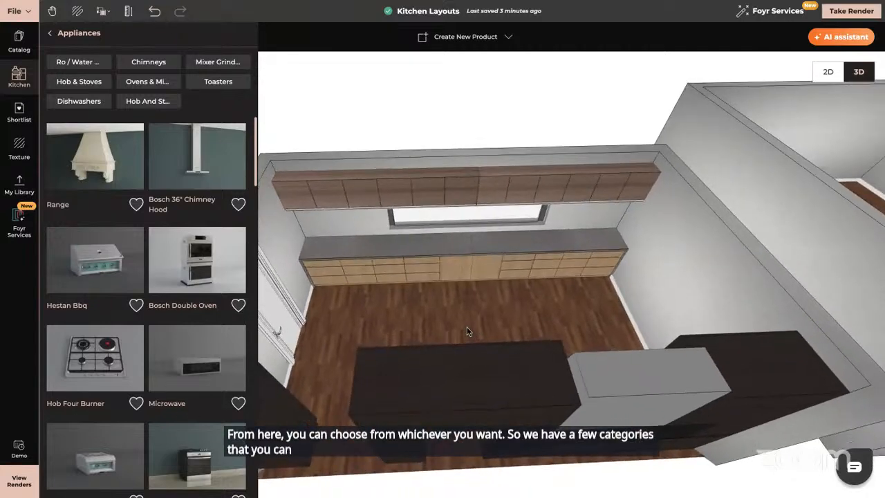
pyautogui.rightClick(221, 344)
pyautogui.press('Escape')
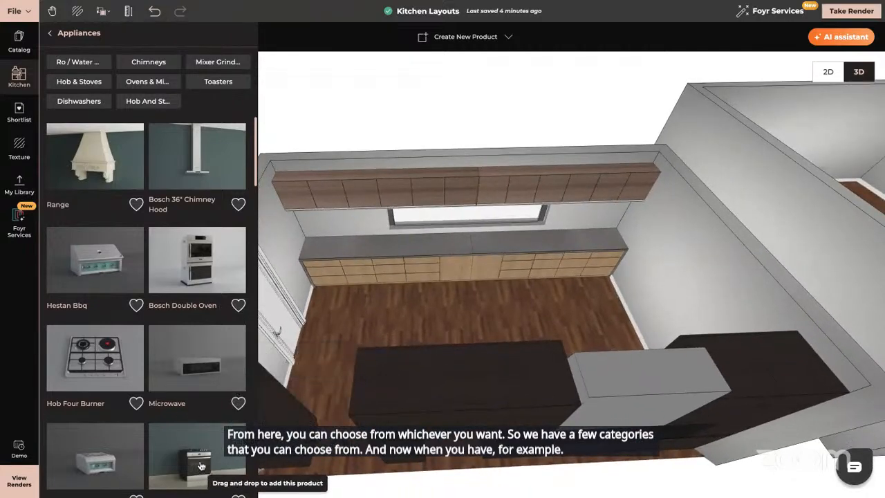
pyautogui.moveTo(194, 472); pyautogui.dragTo(477, 287)
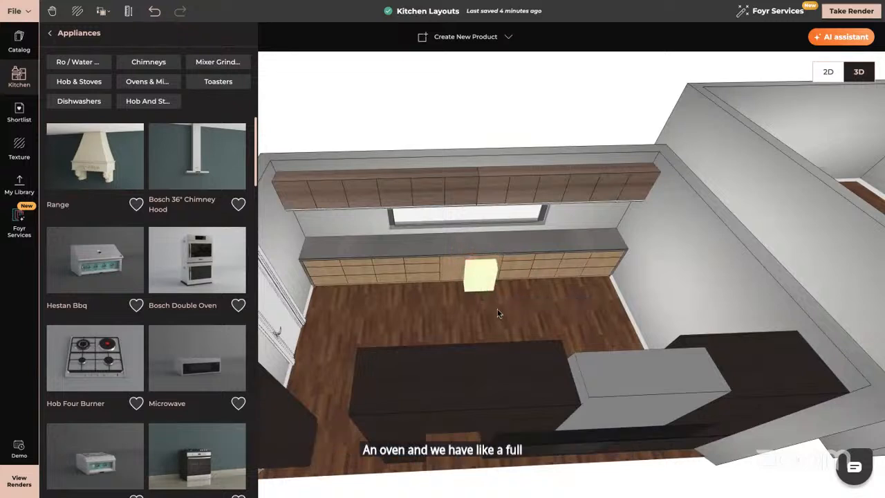
# - Select the oven, open its properties and flip it front to back
pyautogui.click(482, 277)
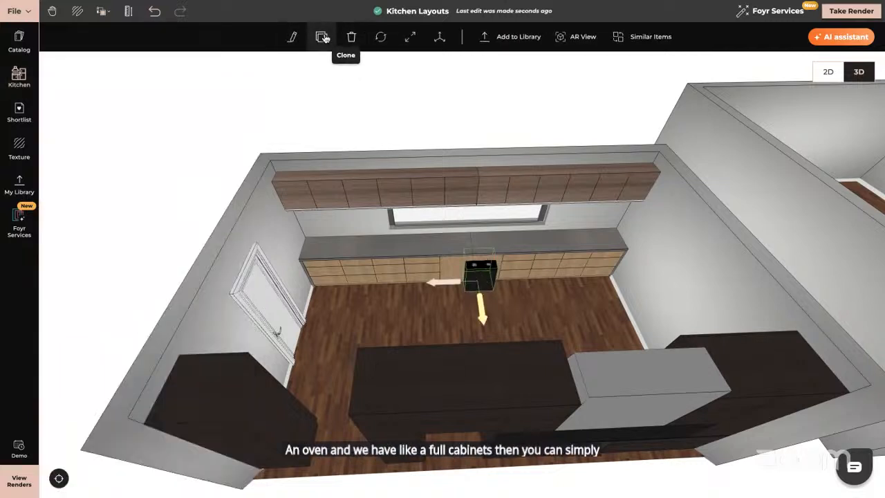
pyautogui.click(296, 37)
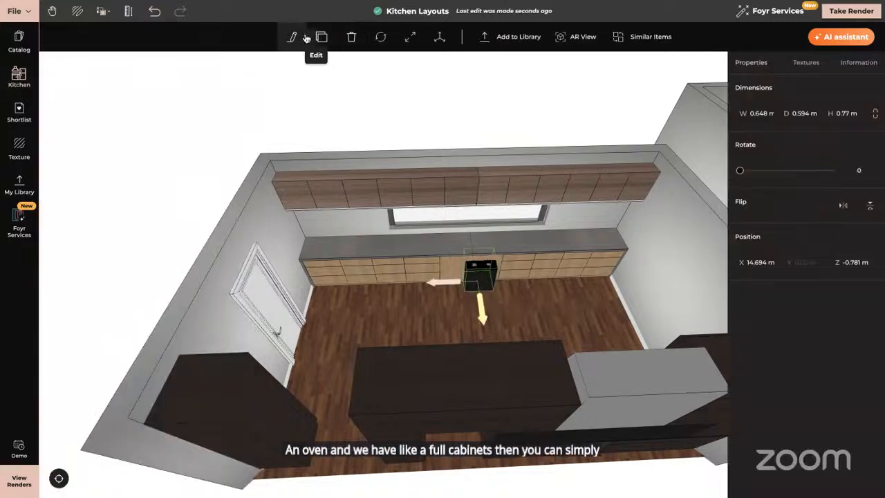
pyautogui.click(870, 205)
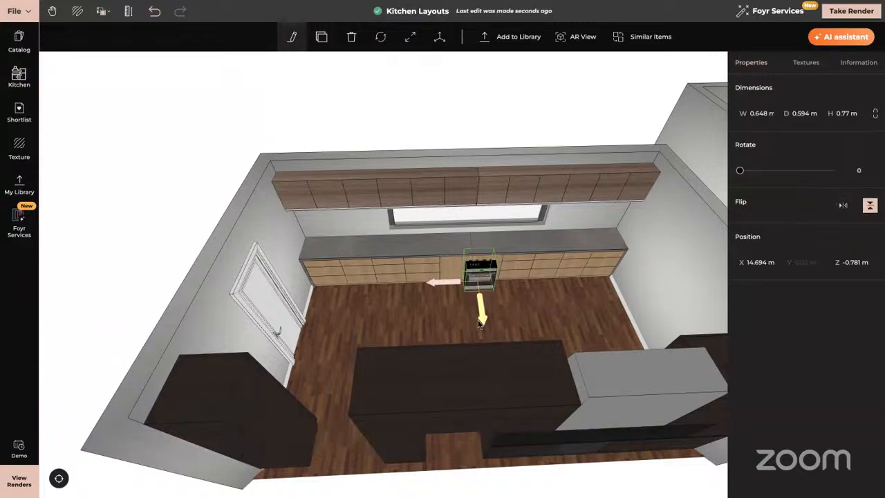
# - Move the oven back and sideways so it sits inside the base cabinet run
pyautogui.moveTo(483, 319); pyautogui.dragTo(482, 314)
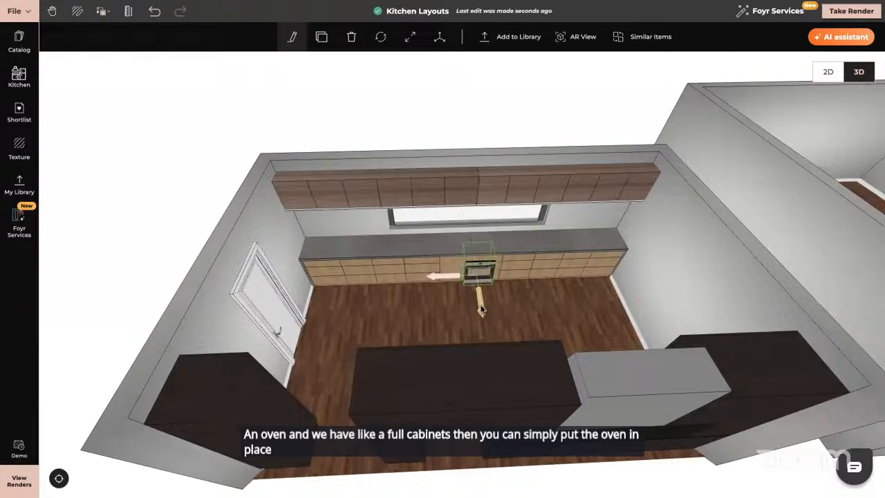
pyautogui.moveTo(447, 276); pyautogui.dragTo(456, 278)
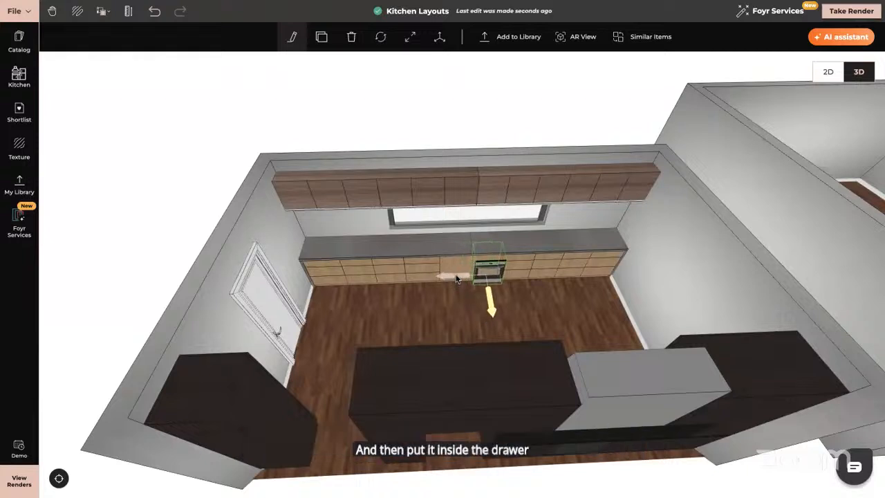
pyautogui.moveTo(541, 293); pyautogui.dragTo(541, 280)
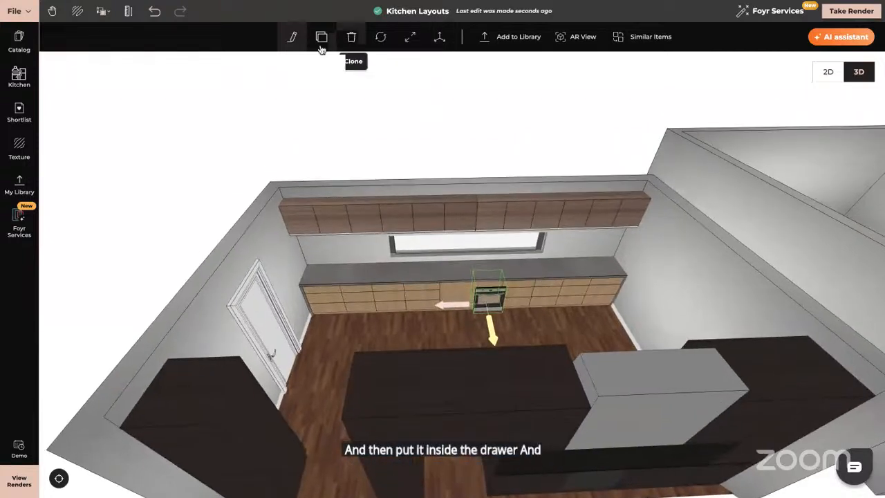
# - Try to resize the oven with the Resize tool to fit the cabinet opening
pyautogui.click(410, 36)
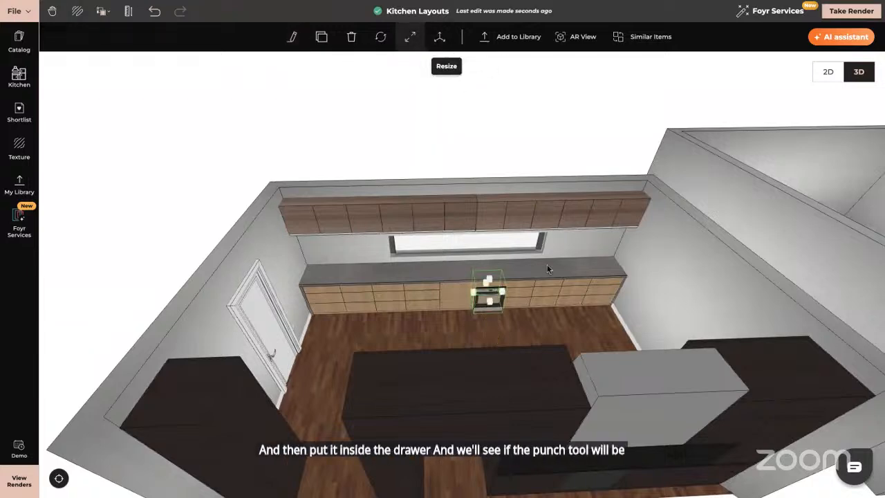
pyautogui.click(498, 338)
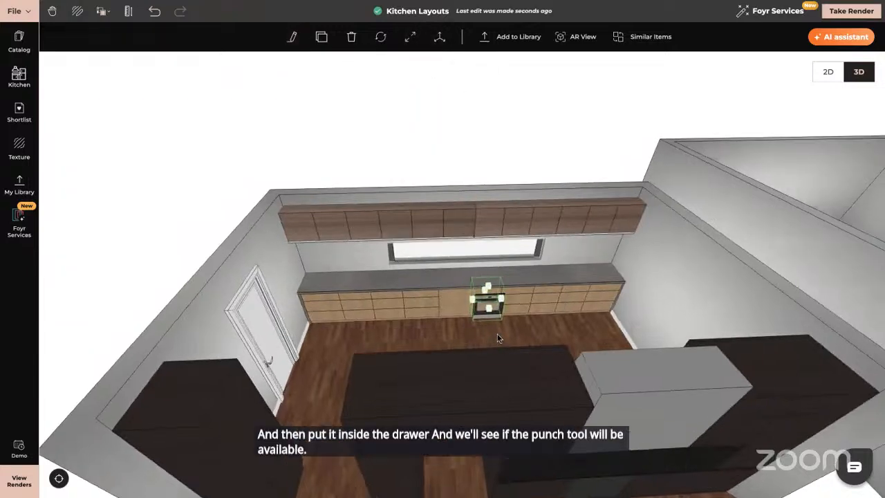
pyautogui.scroll(5, 498, 338)
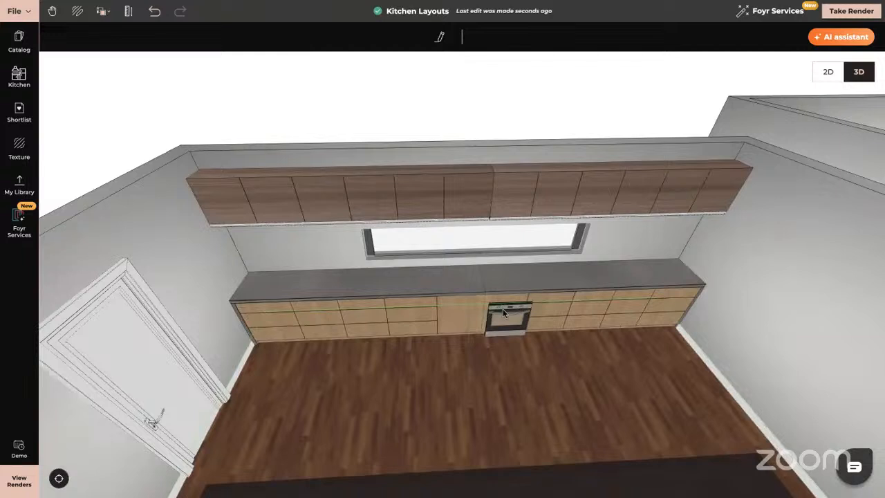
pyautogui.click(502, 308)
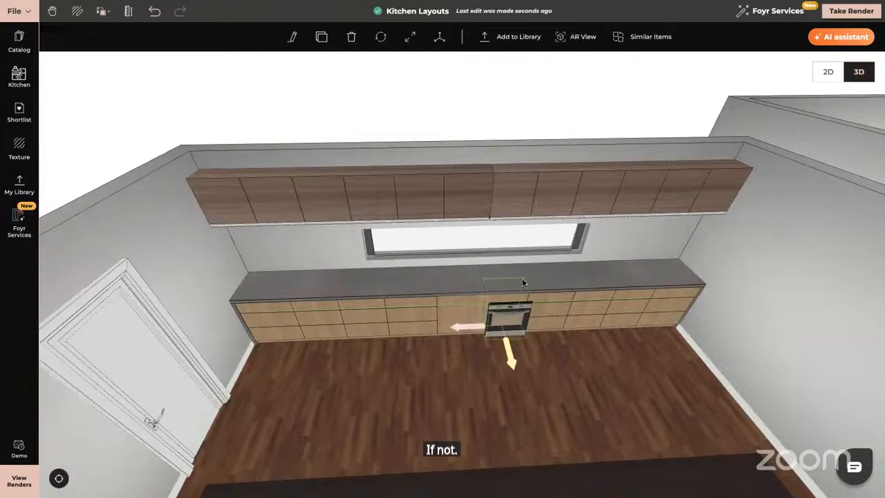
pyautogui.click(410, 37)
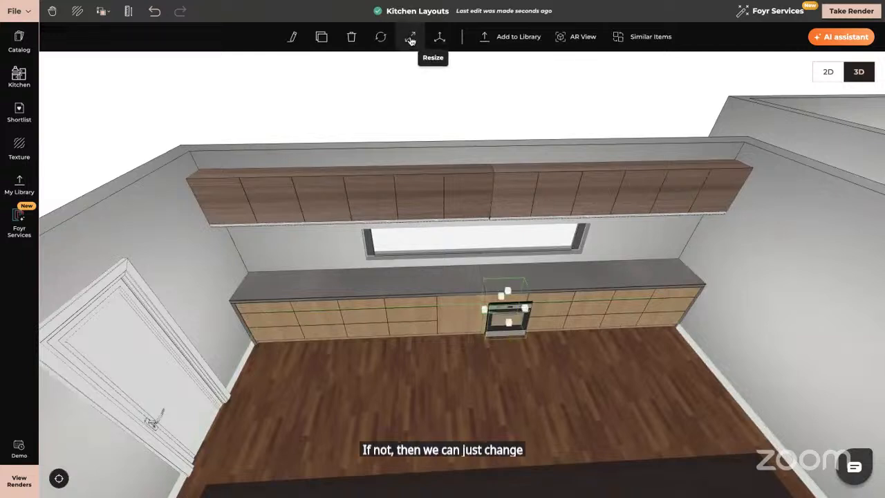
pyautogui.click(507, 288)
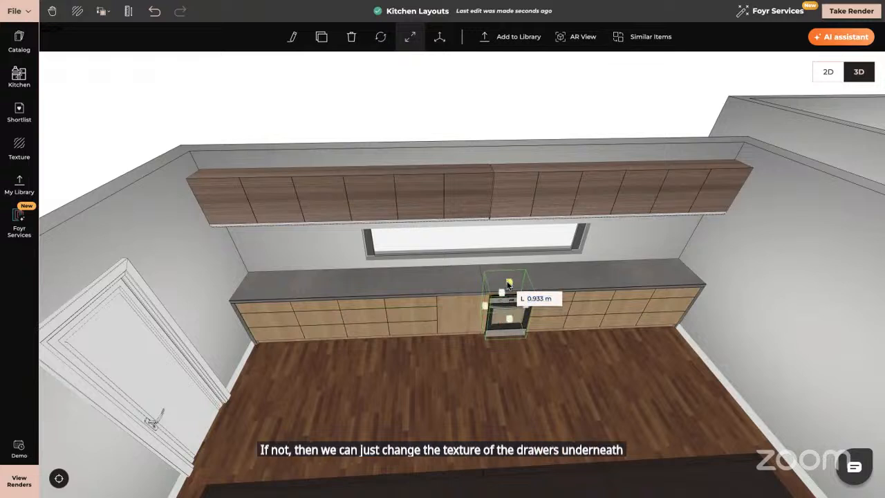
pyautogui.click(438, 40)
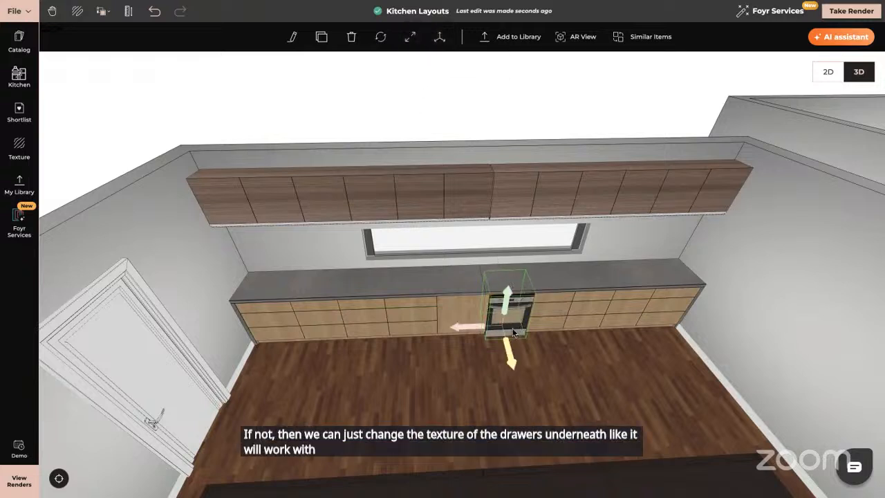
# - Orbit and zoom around the oven within the cabinet run to inspect its fit
pyautogui.moveTo(629, 343); pyautogui.dragTo(470, 345, button='right')
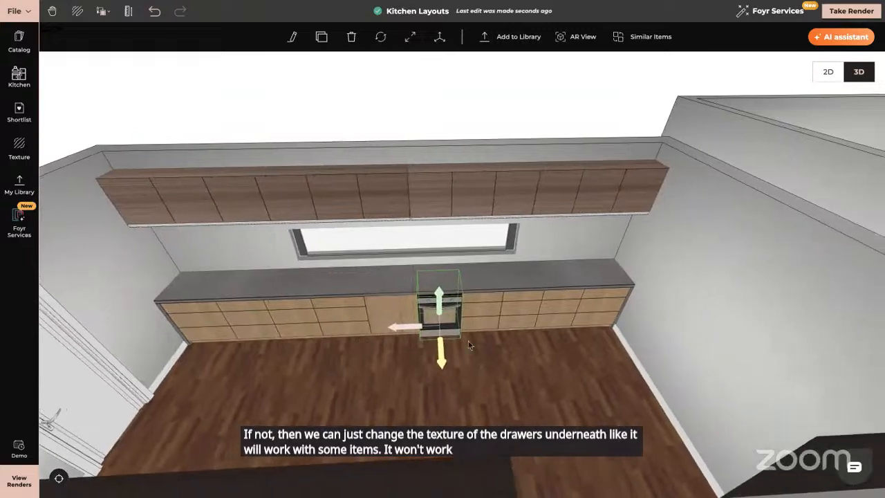
pyautogui.scroll(-2, 604, 379)
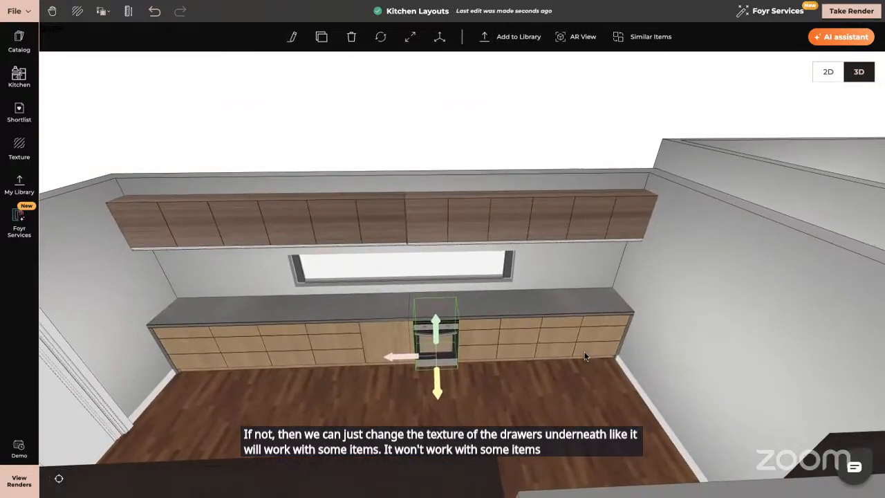
pyautogui.scroll(2, 584, 356)
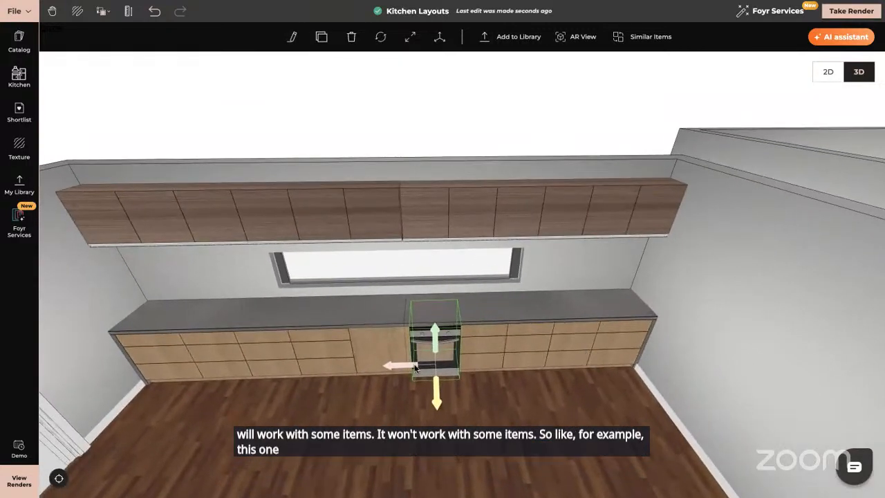
pyautogui.moveTo(435, 401); pyautogui.dragTo(436, 401)
pyautogui.click(436, 402)
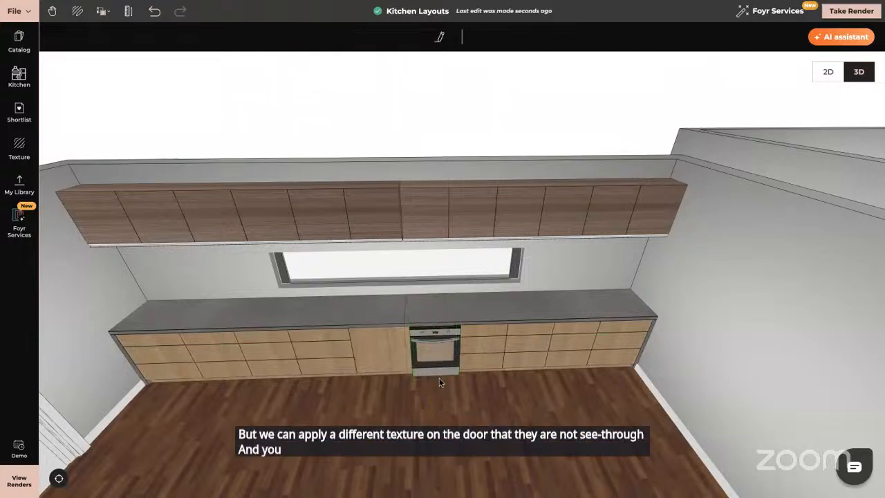
pyautogui.click(437, 332)
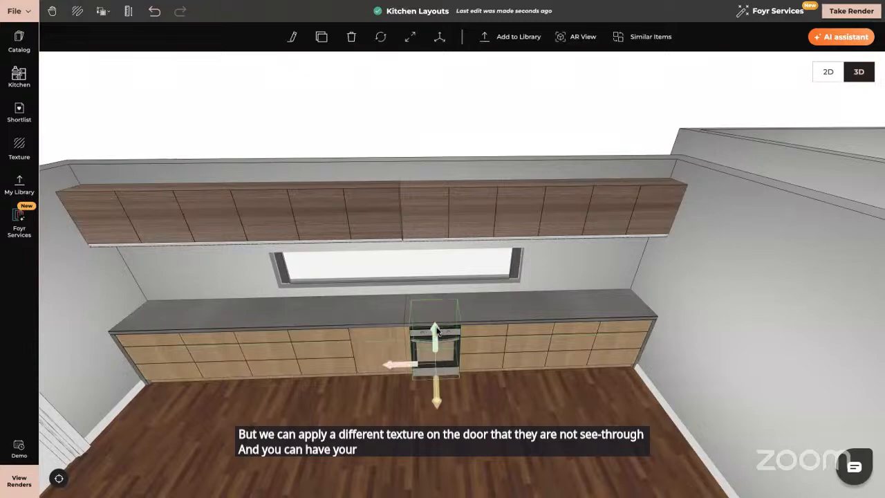
# - Nudge the oven slightly within the base cabinet run
pyautogui.click(436, 327)
pyautogui.moveTo(435, 328); pyautogui.dragTo(524, 348)
pyautogui.moveTo(508, 301); pyautogui.dragTo(474, 257)
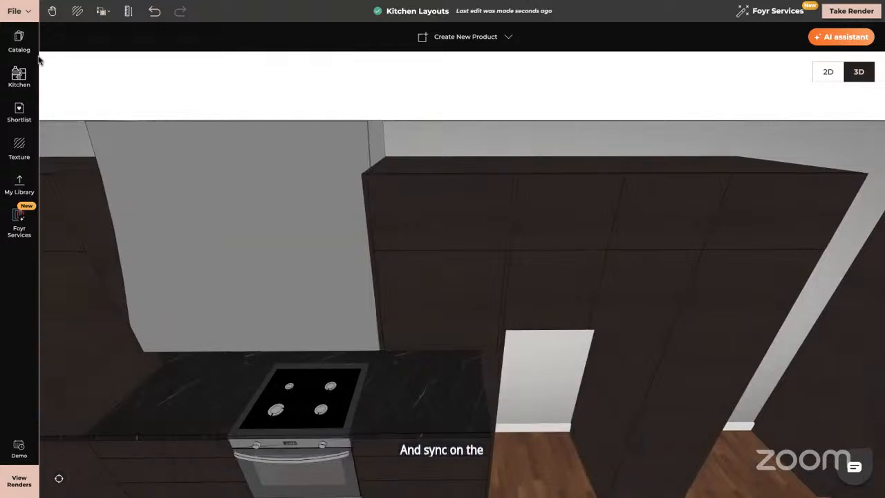
# - Browse the kitchen appliances catalog while orbiting around the dark kitchen's cooker wall
pyautogui.click(19, 85)
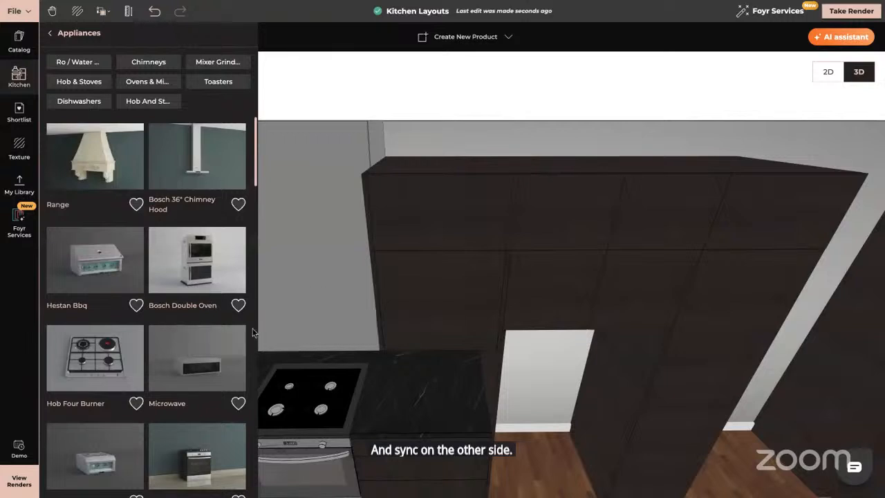
pyautogui.moveTo(604, 358); pyautogui.dragTo(527, 354)
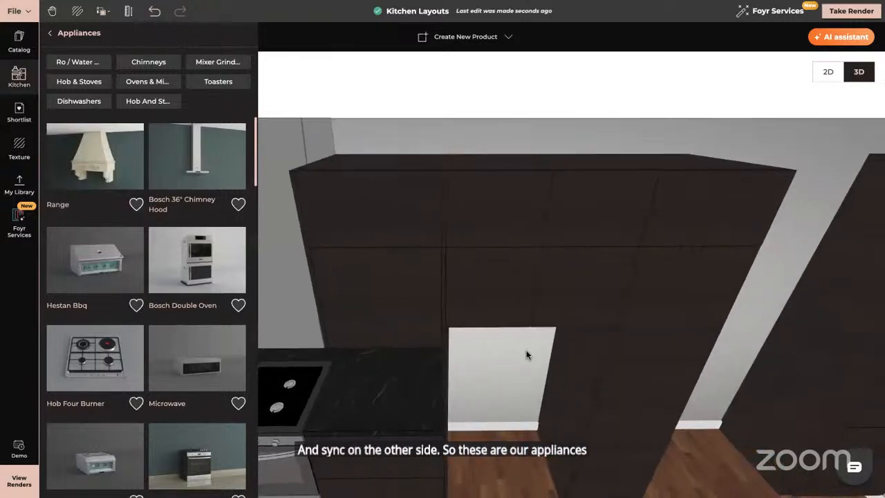
pyautogui.scroll(-3, 90, 311)
pyautogui.scroll(-5, 90, 312)
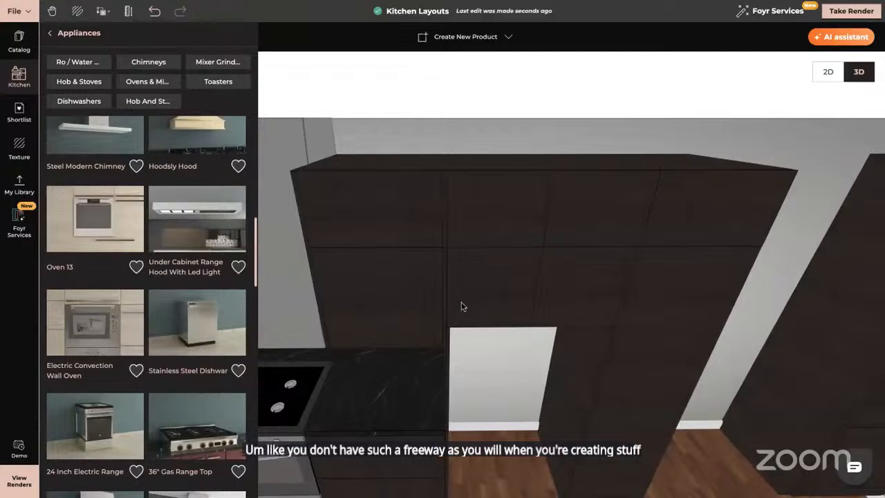
pyautogui.moveTo(463, 306); pyautogui.dragTo(763, 269)
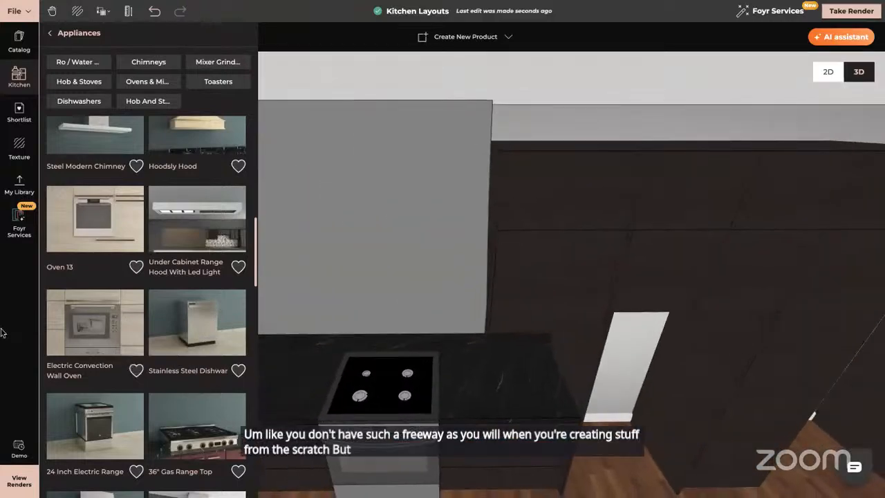
# - Go to the white L-shaped kitchen and delete one base cabinet from its back run
pyautogui.click(319, 302)
pyautogui.click(59, 478)
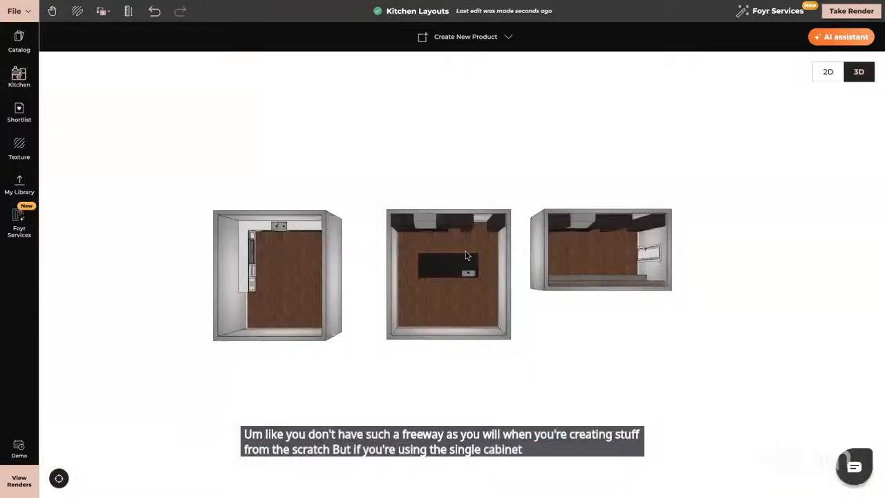
pyautogui.click(252, 230)
pyautogui.scroll(10, 251, 226)
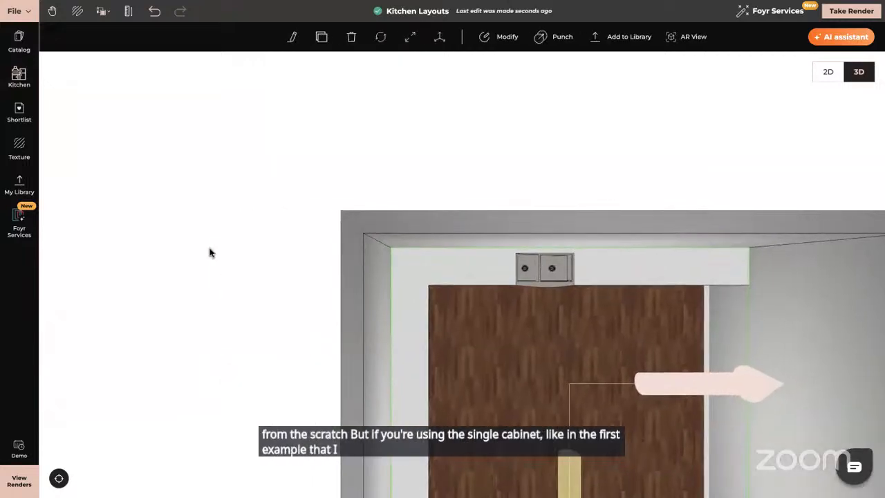
pyautogui.click(210, 251)
pyautogui.moveTo(526, 358); pyautogui.dragTo(416, 141, button='right')
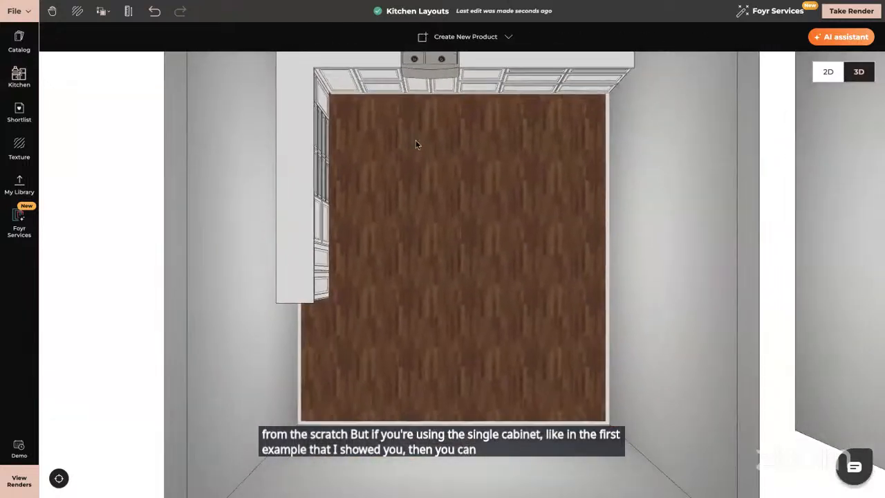
pyautogui.moveTo(416, 142); pyautogui.dragTo(414, 96)
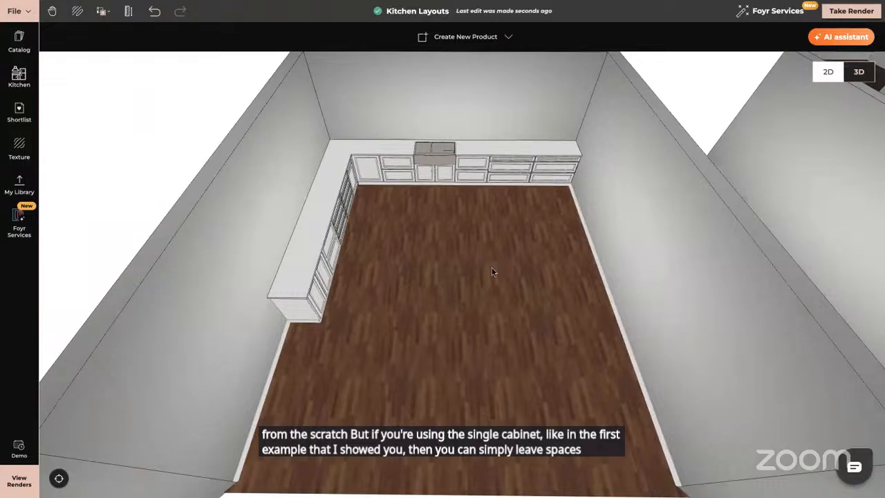
pyautogui.moveTo(492, 271); pyautogui.dragTo(415, 274)
pyautogui.click(401, 236)
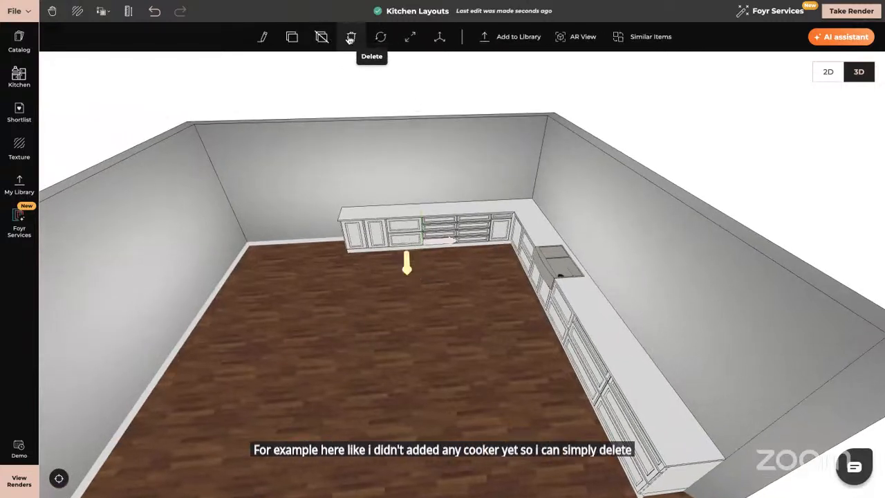
pyautogui.click(351, 37)
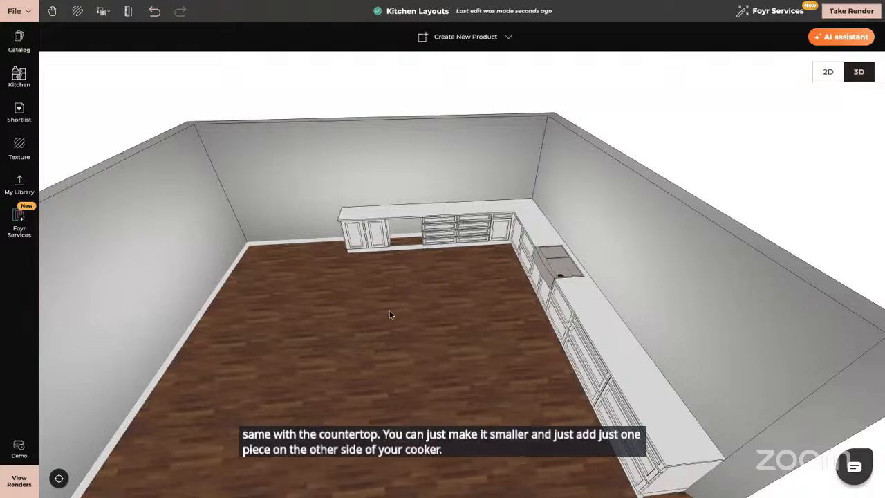
# - Switch to 2D and draw a new 7 m by 7 m room beside the existing kitchens
pyautogui.moveTo(401, 312); pyautogui.dragTo(485, 300)
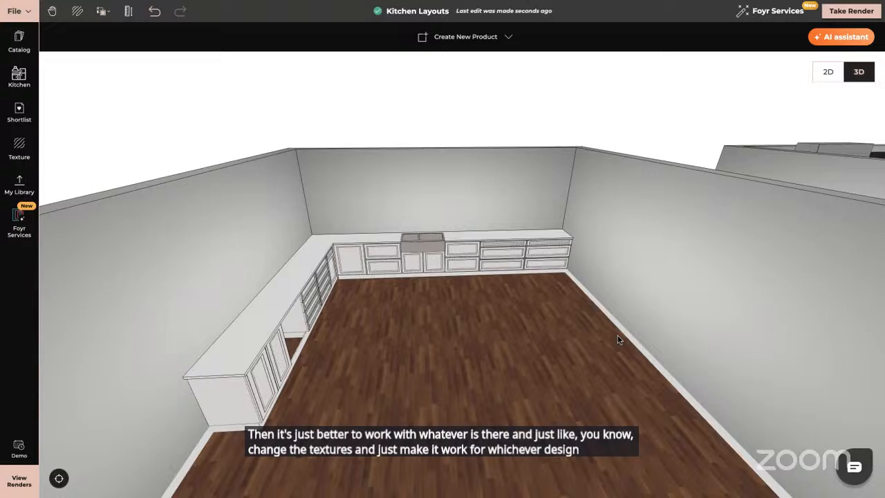
pyautogui.moveTo(617, 336); pyautogui.dragTo(32, 325, button='right')
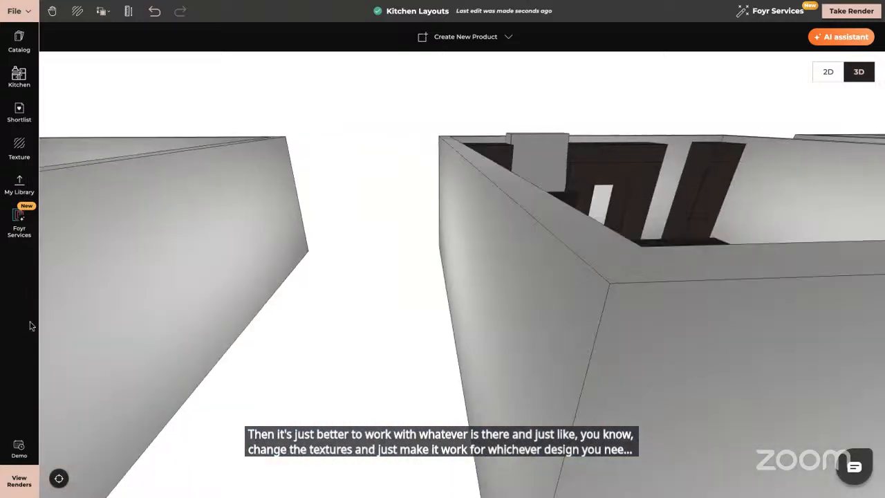
pyautogui.moveTo(484, 334); pyautogui.dragTo(13, 329, button='right')
pyautogui.moveTo(200, 326); pyautogui.dragTo(190, 386)
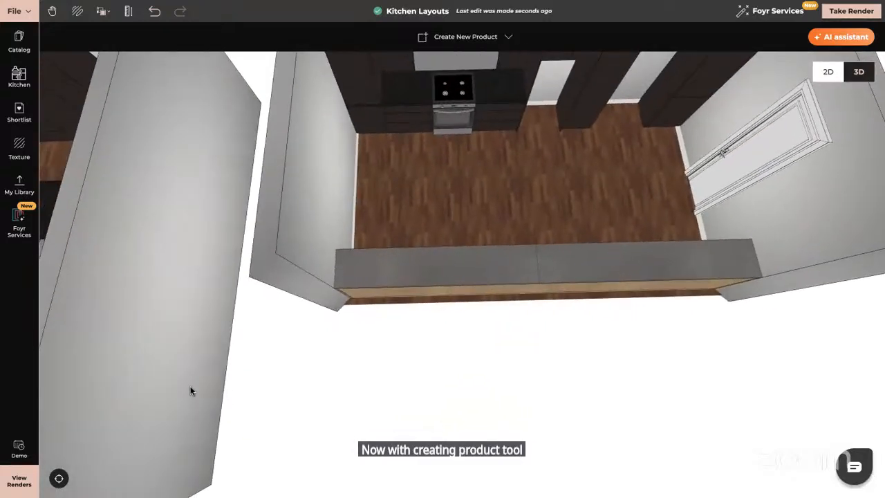
pyautogui.click(828, 72)
pyautogui.moveTo(247, 309); pyautogui.dragTo(79, 303, button='right')
pyautogui.moveTo(325, 90); pyautogui.dragTo(38, 85, button='right')
pyautogui.click(413, 37)
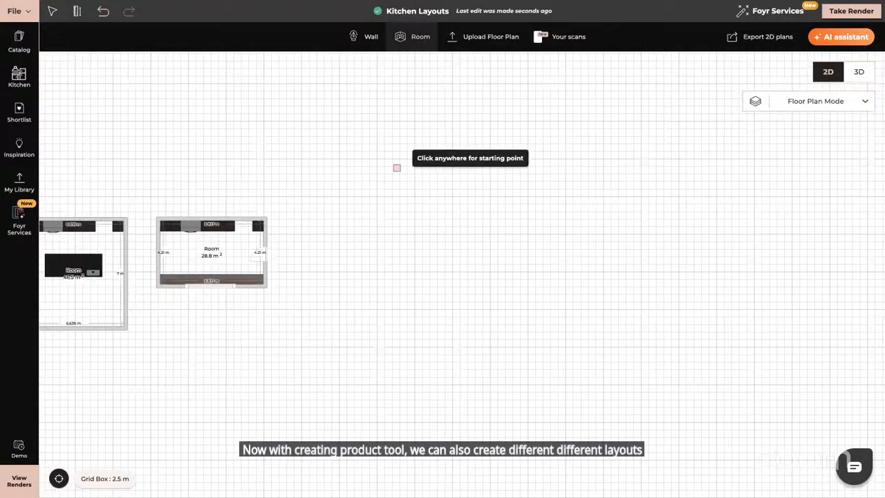
pyautogui.click(339, 187)
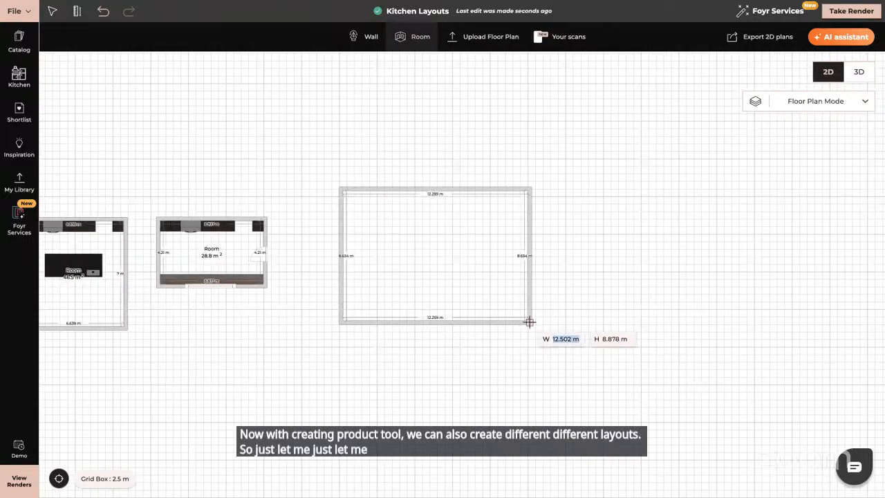
pyautogui.write('7')
pyautogui.press('Tab')
pyautogui.write('7')
pyautogui.press('Return')
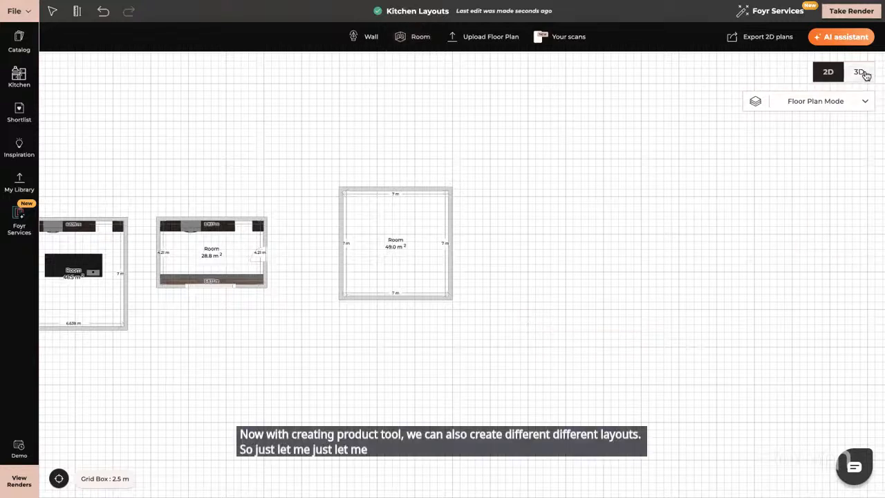
# - Focus on the new empty room in 3D and start creating a custom product yourself
pyautogui.click(861, 73)
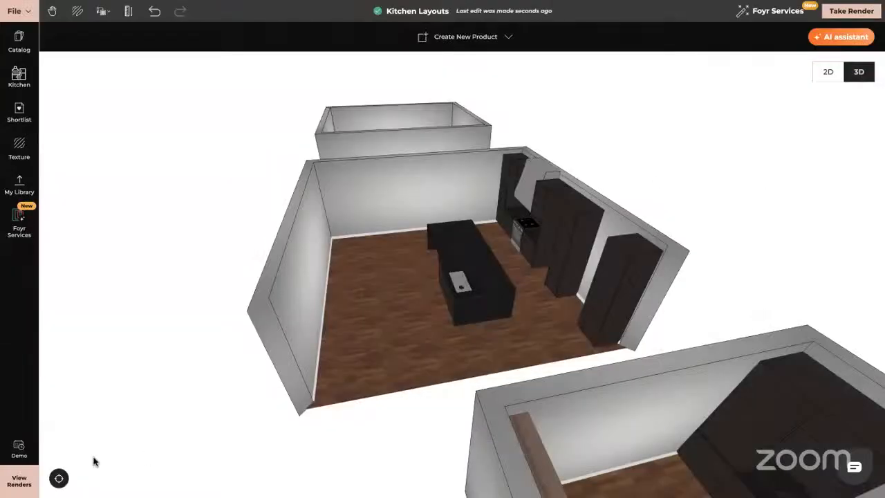
pyautogui.click(58, 479)
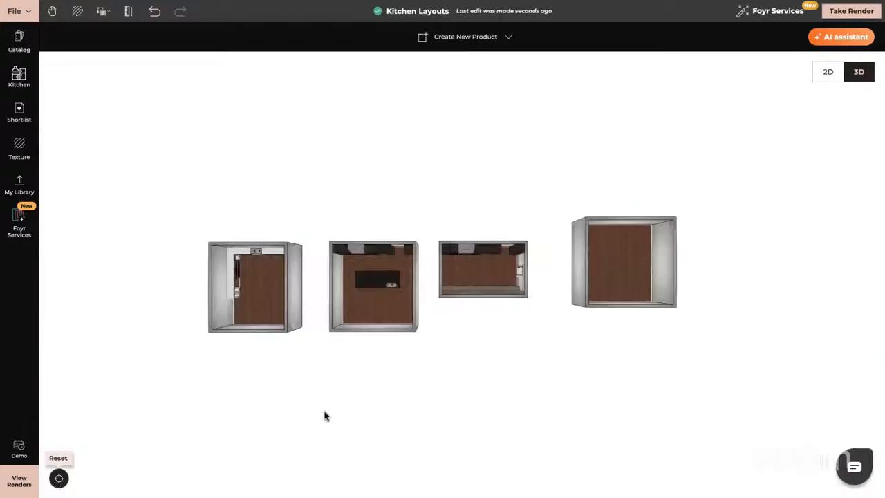
pyautogui.doubleClick(609, 251)
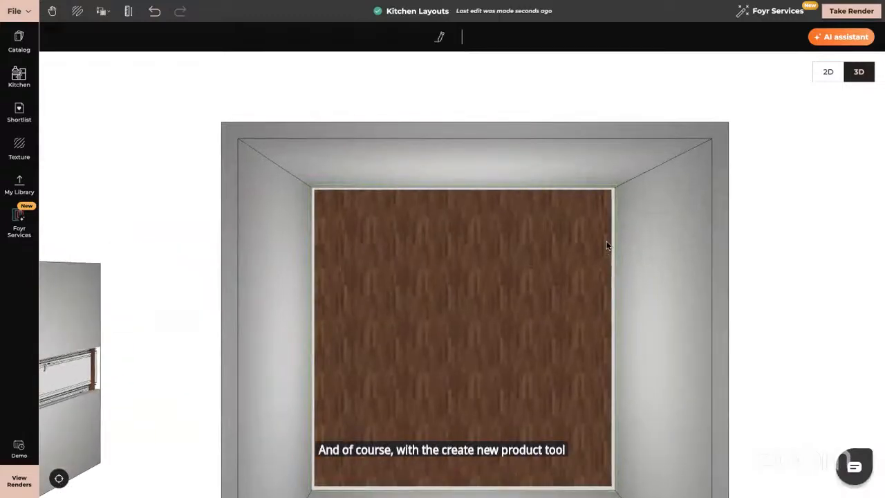
pyautogui.click(231, 263)
pyautogui.moveTo(407, 267); pyautogui.dragTo(432, 194, button='right')
pyautogui.click(455, 37)
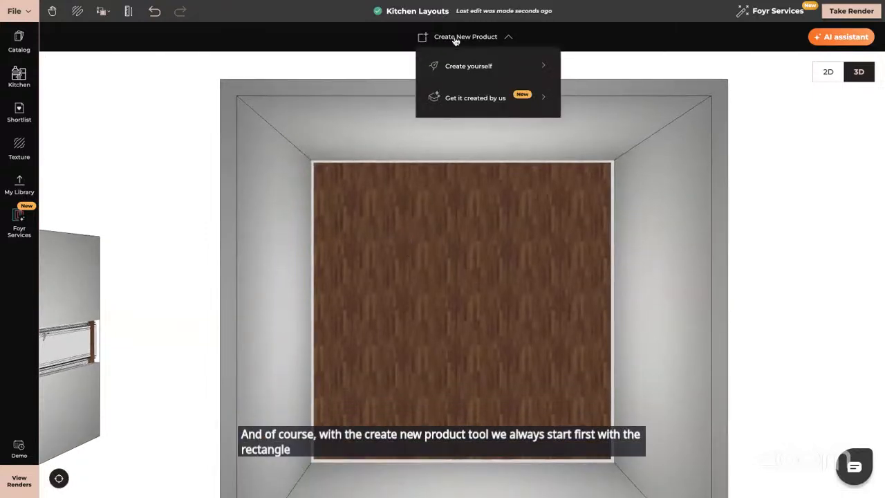
pyautogui.click(468, 66)
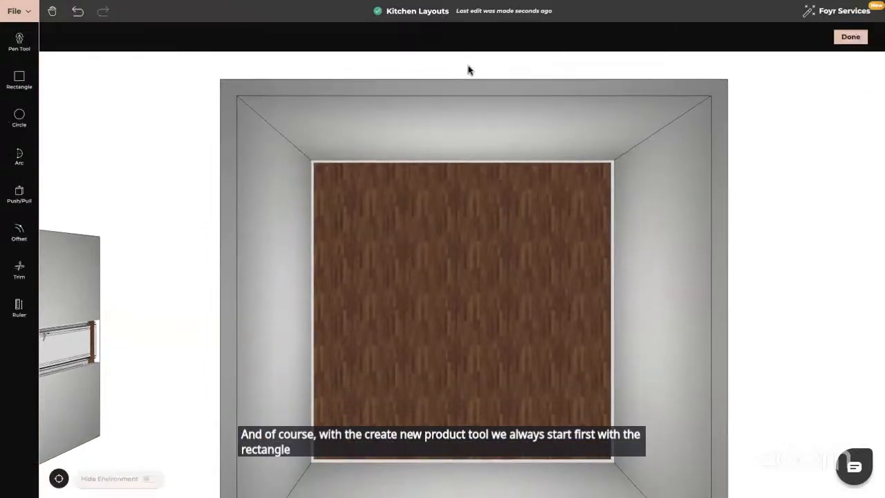
# - Draw a rectangle 7 m wide and 4 m deep from the room's back corner
pyautogui.click(20, 77)
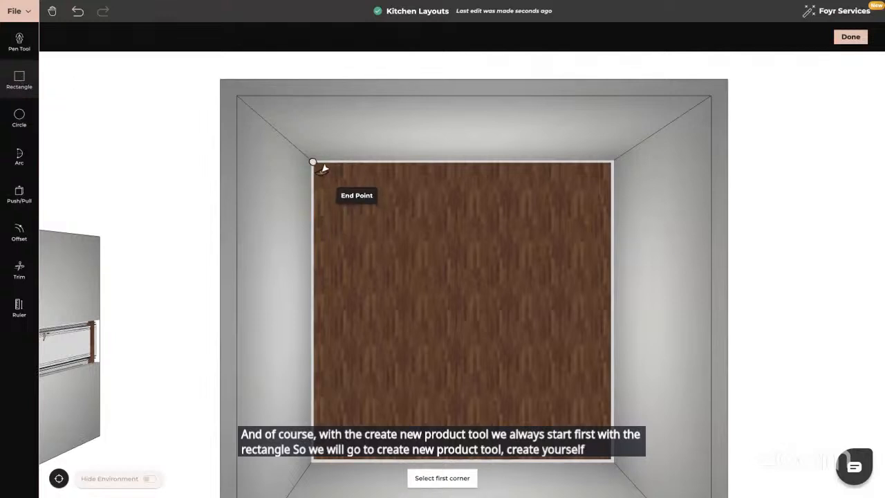
pyautogui.click(320, 167)
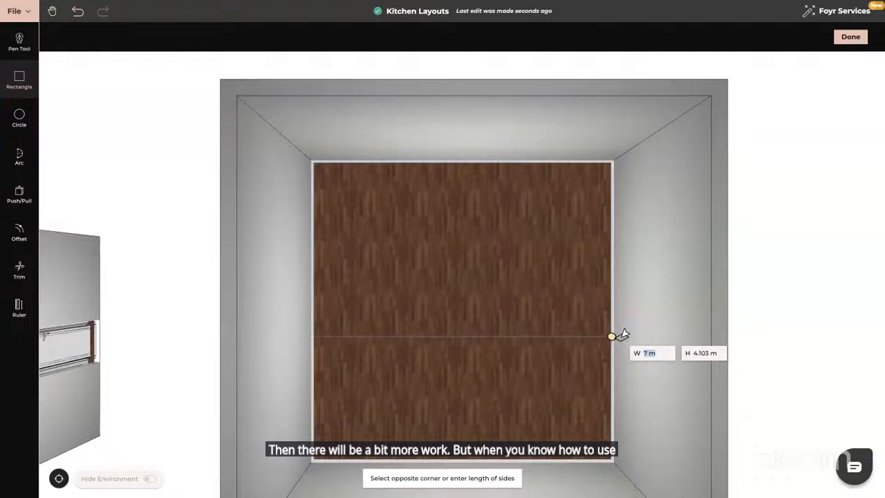
pyautogui.press('Tab')
pyautogui.write('4')
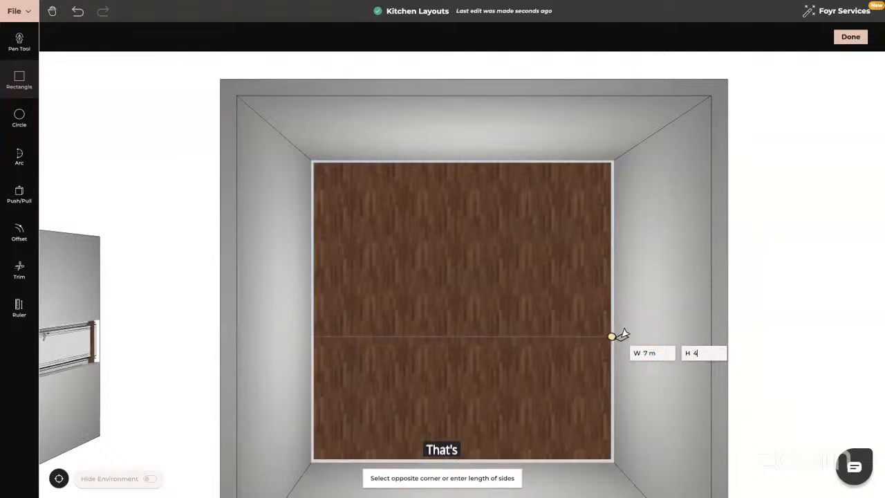
pyautogui.press('Return')
pyautogui.press('Escape')
# - Push/pull the rectangle up 0.8 m to form a solid block
pyautogui.moveTo(564, 387); pyautogui.dragTo(562, 351)
pyautogui.click(19, 193)
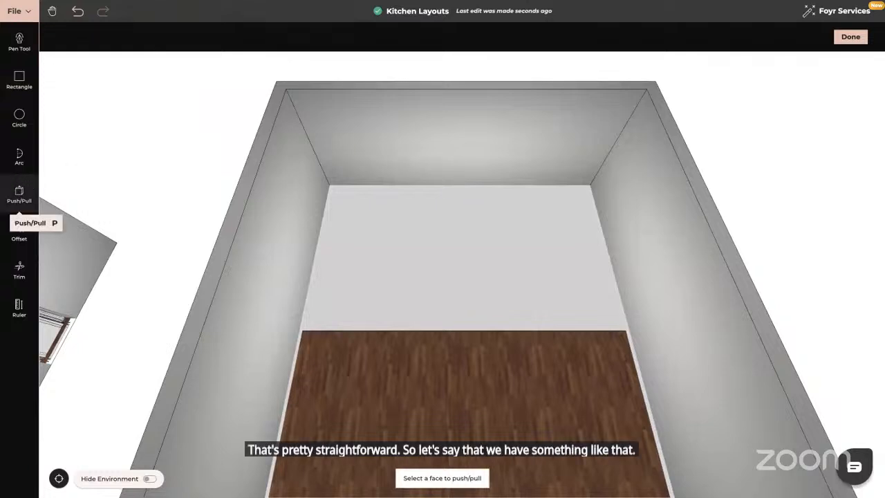
pyautogui.click(455, 280)
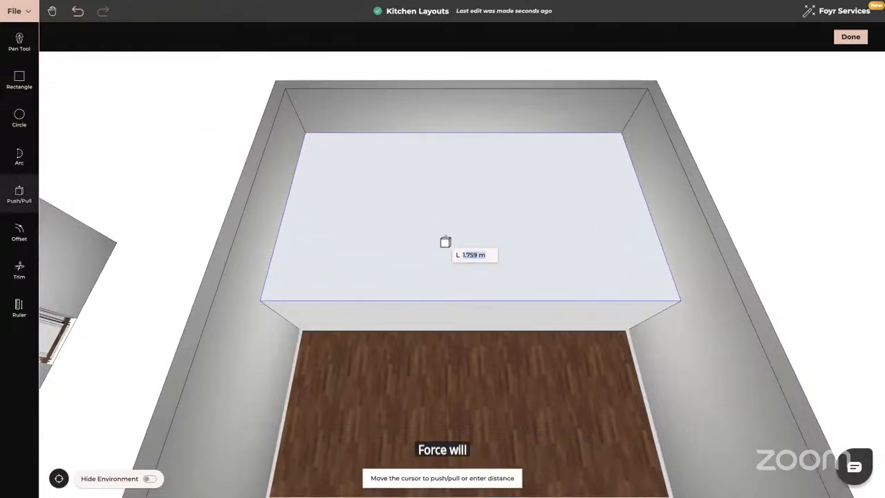
pyautogui.write('0')
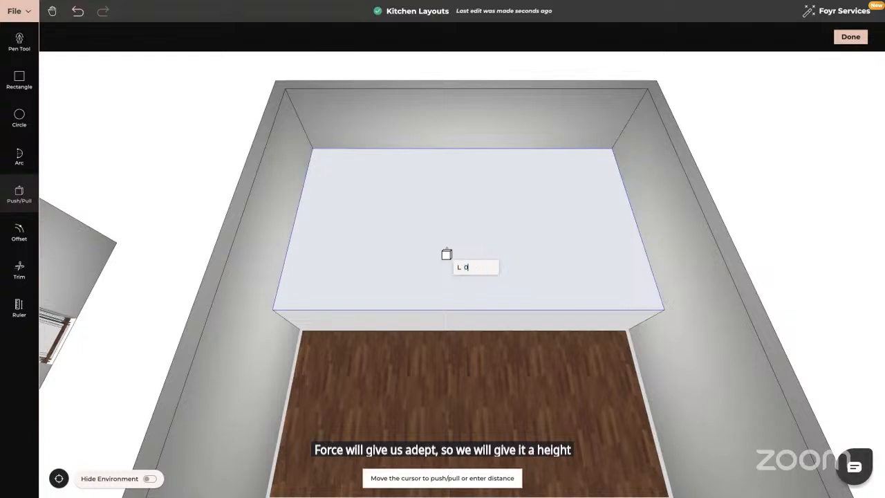
pyautogui.write('.8')
pyautogui.press('Return')
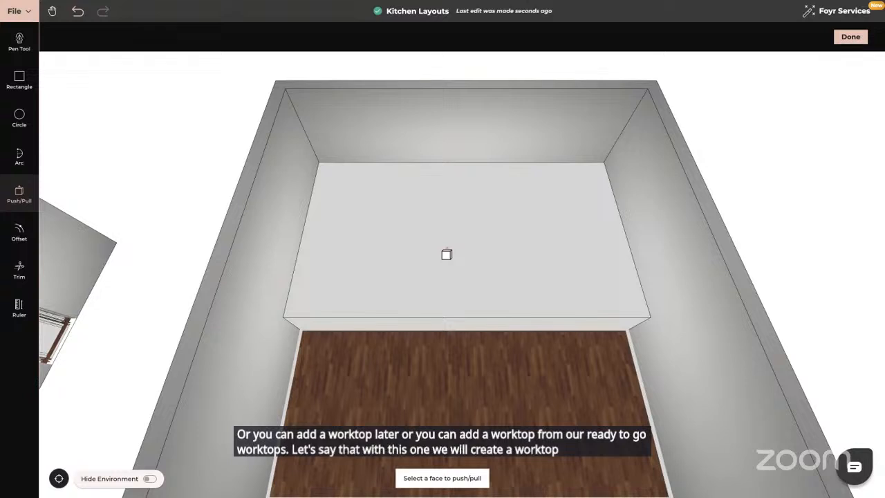
pyautogui.press('Escape')
pyautogui.moveTo(443, 288); pyautogui.dragTo(443, 298)
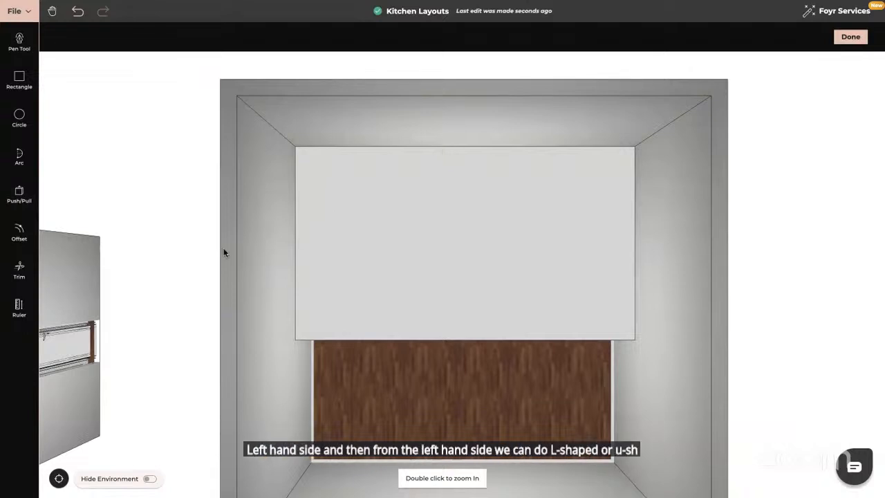
# - With Line Offset enabled, offset a line 0.62 m in from the block's left edge
pyautogui.click(19, 232)
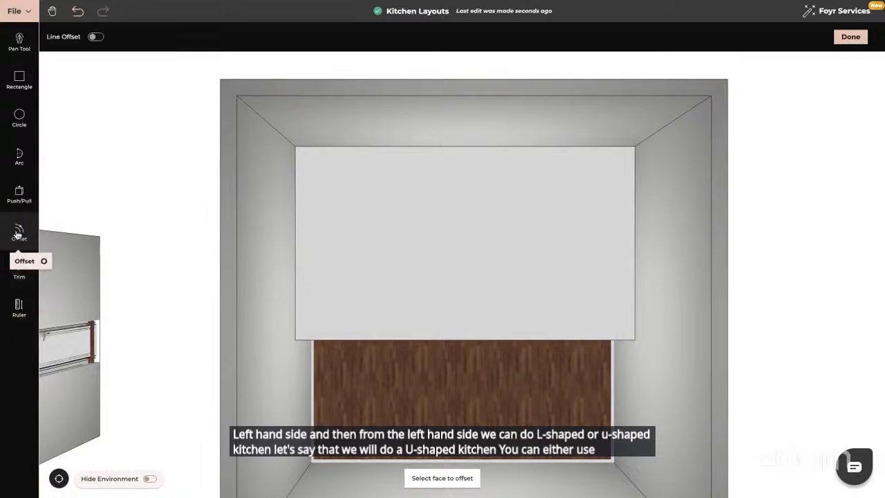
pyautogui.click(97, 39)
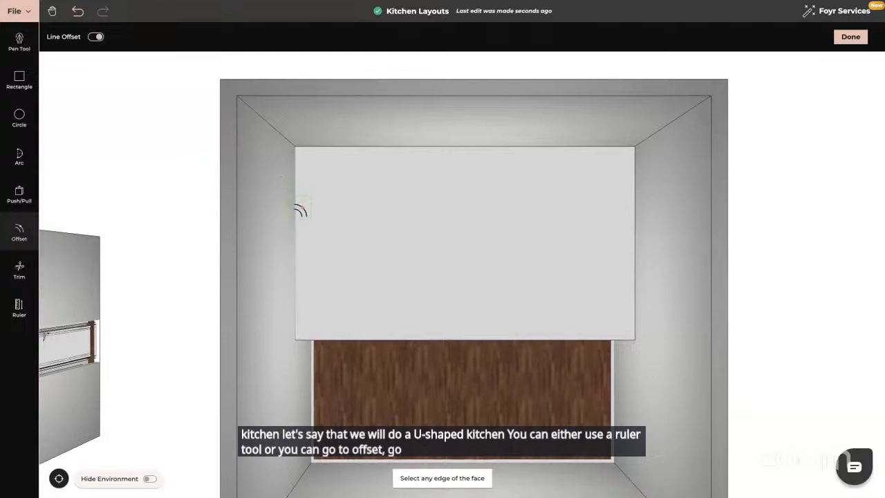
pyautogui.click(300, 210)
pyautogui.write('0.')
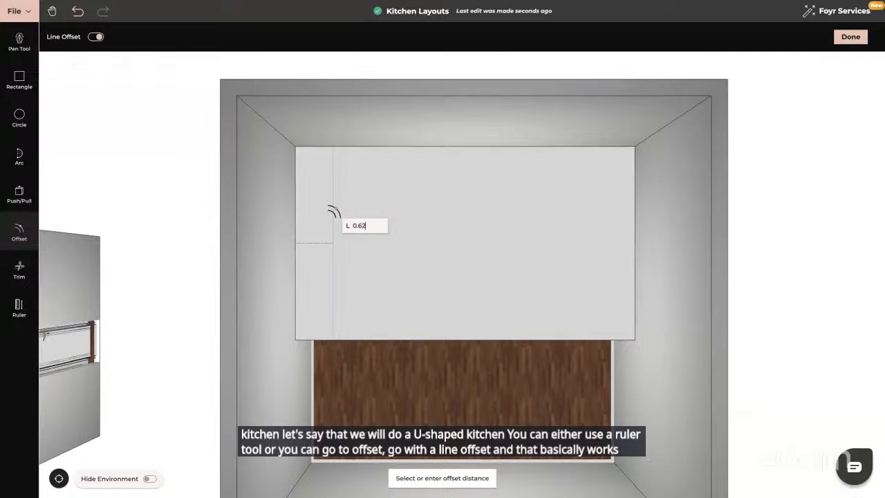
pyautogui.write('62')
pyautogui.press('Return')
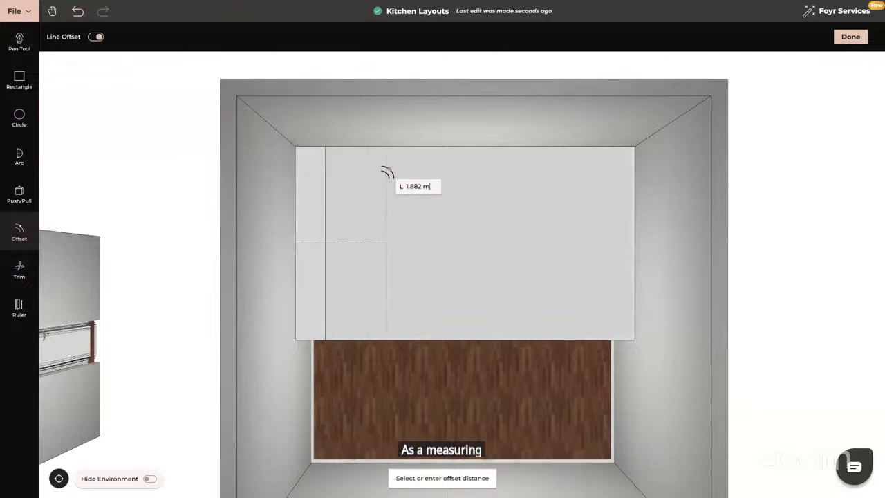
pyautogui.press('Escape')
# - Offset a line 0.62 m in from the block's back edge
pyautogui.click(414, 149)
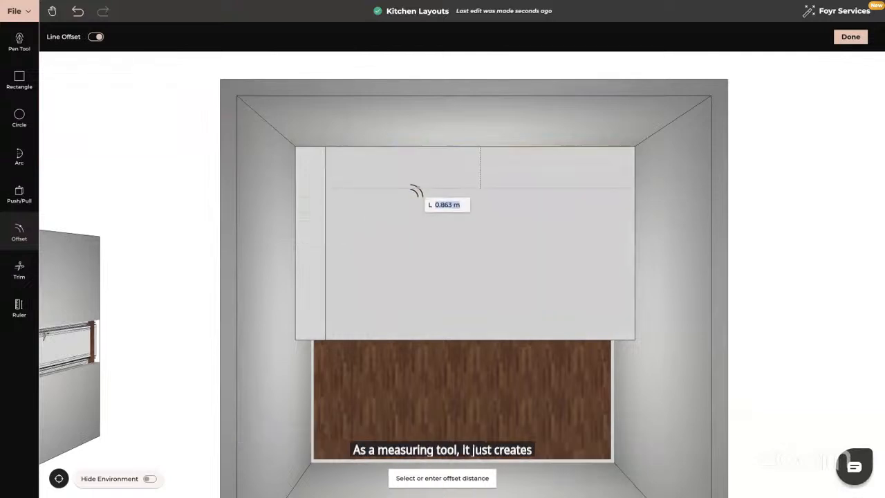
pyautogui.write('0.62')
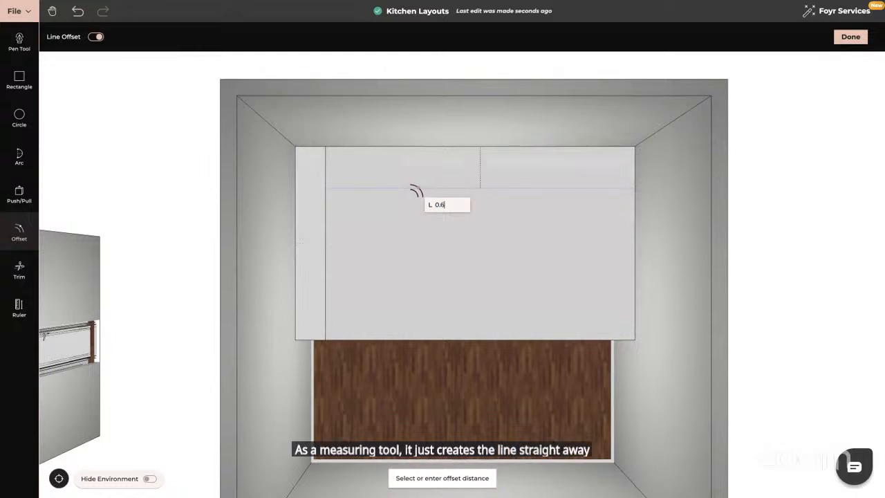
pyautogui.press('Return')
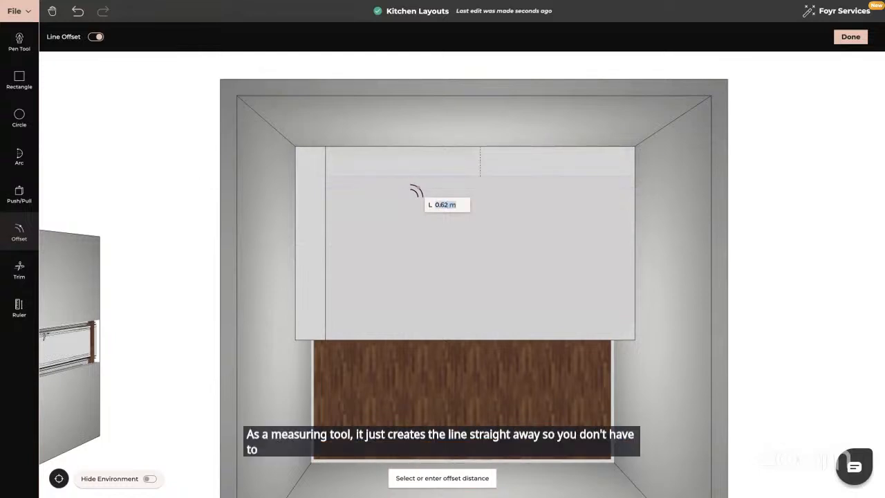
pyautogui.press('Return')
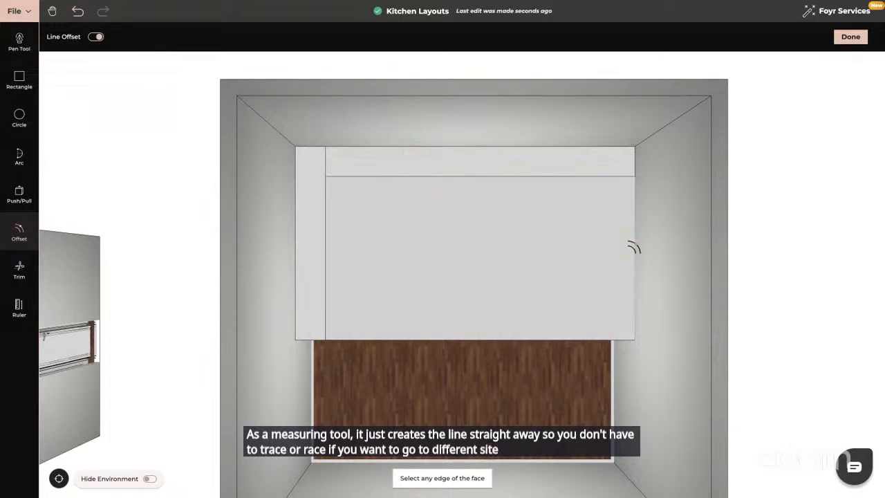
# - Offset a line 0.62 m in from the block's right edge
pyautogui.click(633, 247)
pyautogui.write('0')
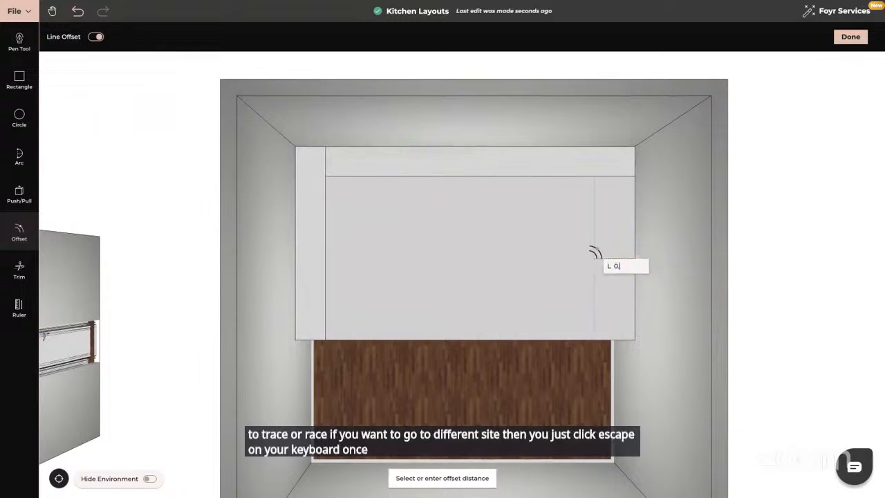
pyautogui.write('.62')
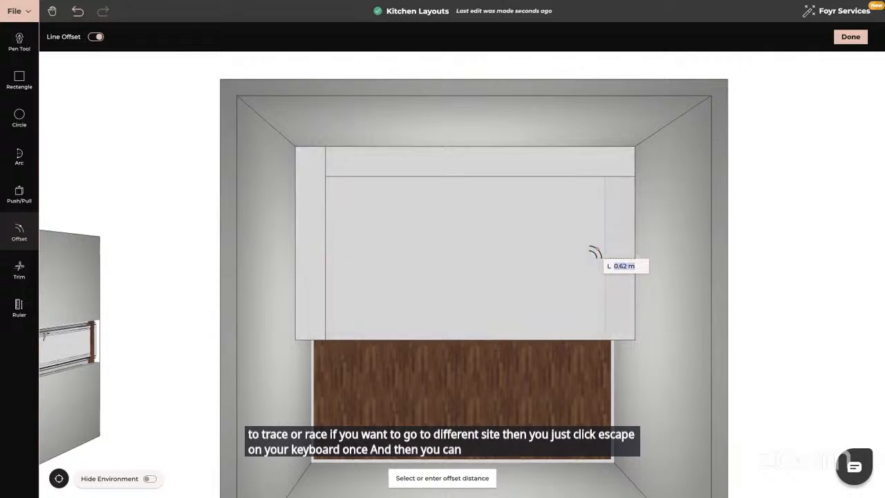
pyautogui.press('Return')
# - With Push/Pull, push the enclosed central face down to remove it, leaving a U-shaped counter
pyautogui.moveTo(577, 356); pyautogui.dragTo(575, 337)
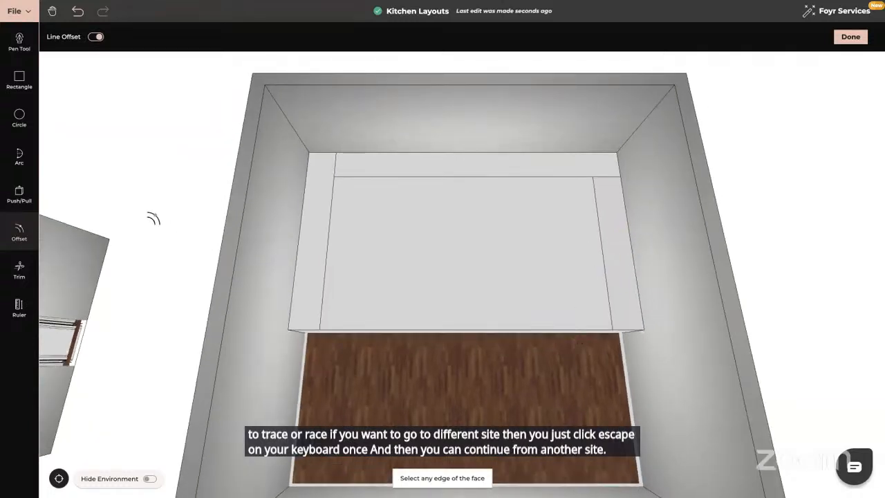
pyautogui.click(14, 201)
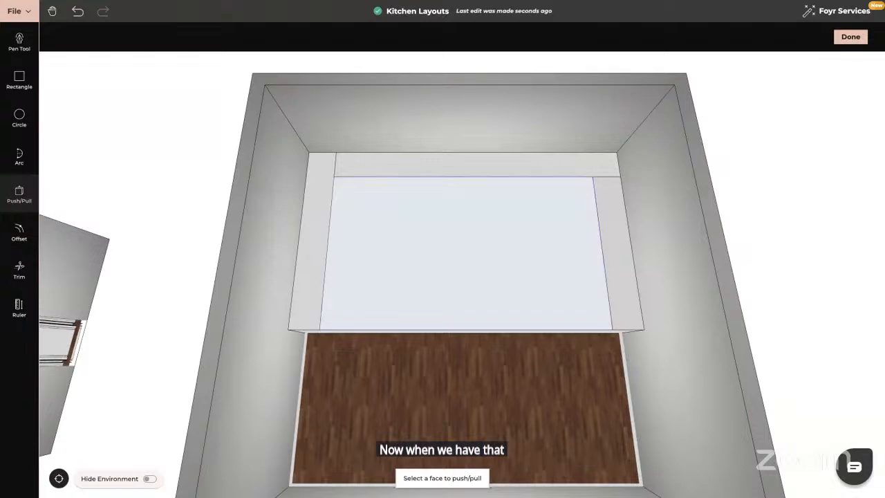
pyautogui.click(487, 282)
pyautogui.click(452, 330)
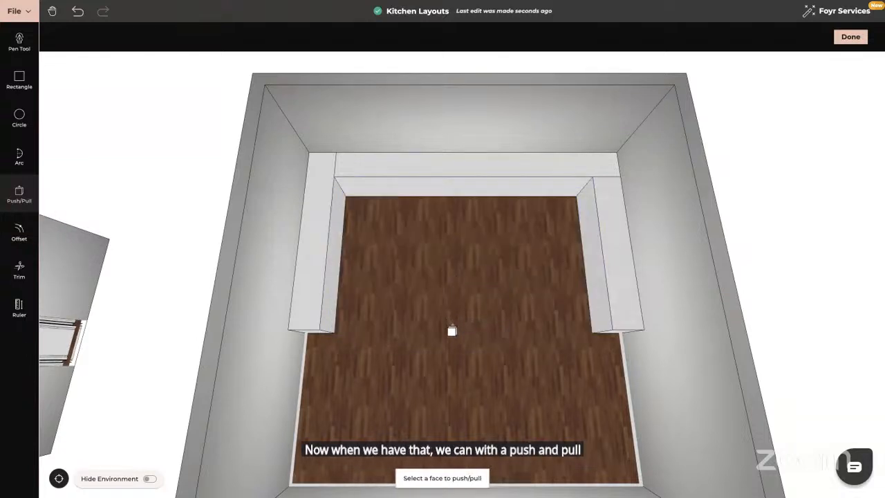
# - With the Trim tool, try to trim away the seam lines at the counter's two back corners
pyautogui.click(18, 270)
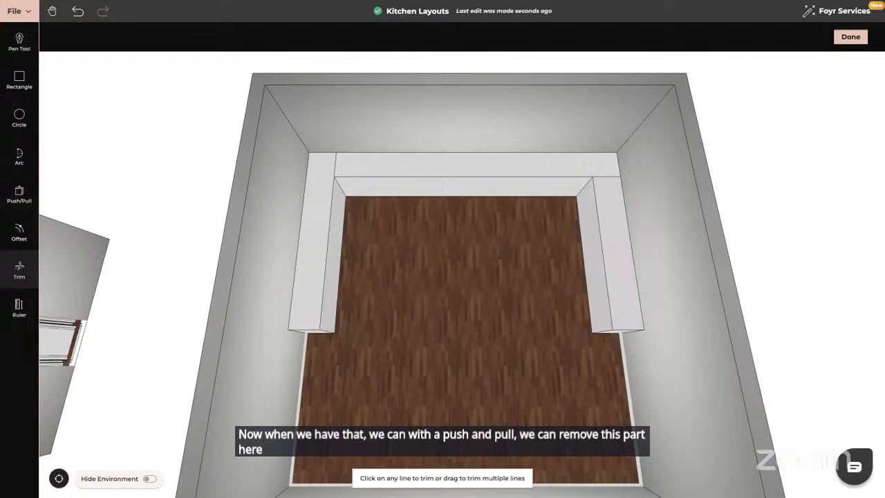
pyautogui.click(336, 161)
pyautogui.click(606, 178)
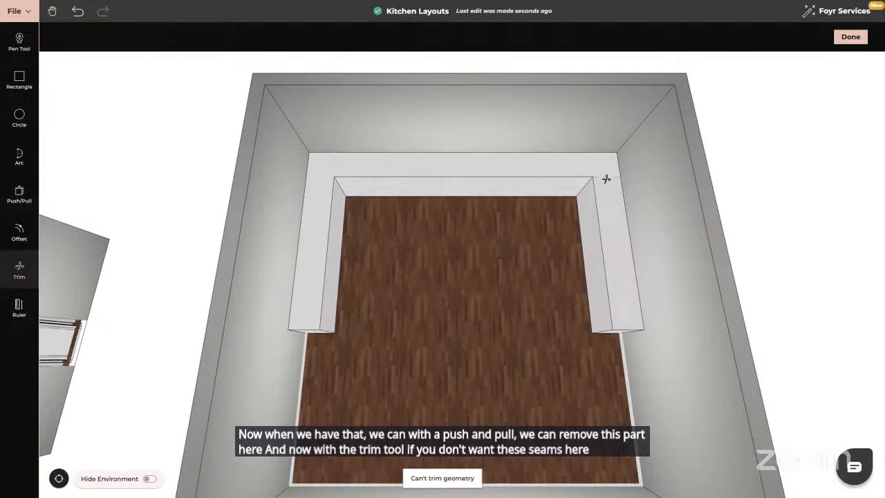
pyautogui.press('Escape')
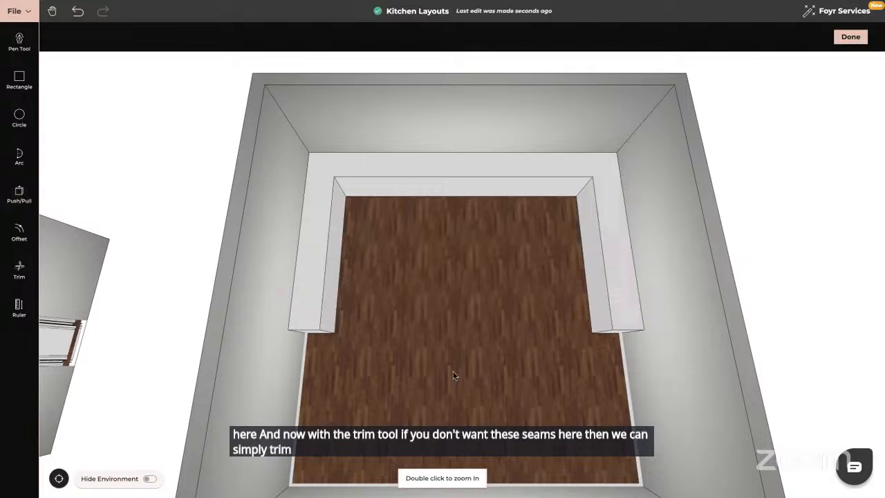
# - With Line Offset enabled, offset a line 0.1 m up from the bottom edge of the back counter's front face
pyautogui.moveTo(490, 373); pyautogui.dragTo(491, 326)
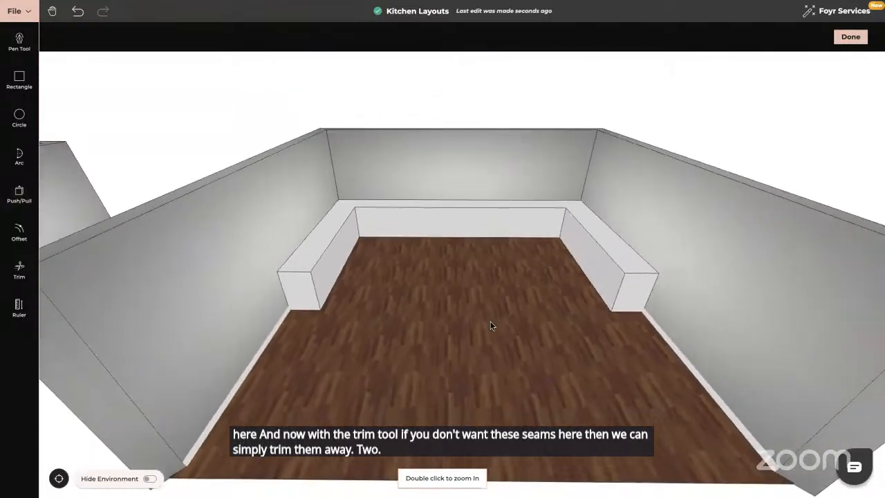
pyautogui.scroll(5, 491, 325)
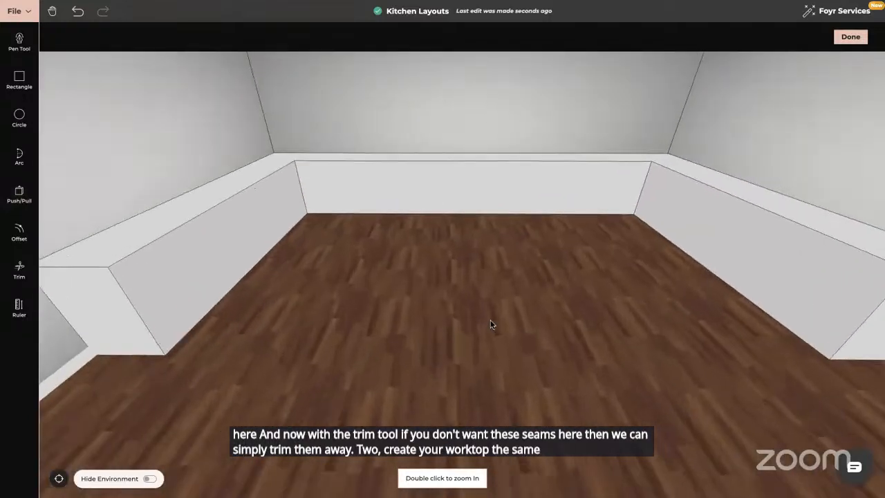
pyautogui.scroll(3, 491, 325)
pyautogui.moveTo(492, 324); pyautogui.dragTo(447, 337)
pyautogui.scroll(3, 491, 304)
pyautogui.scroll(-3, 447, 335)
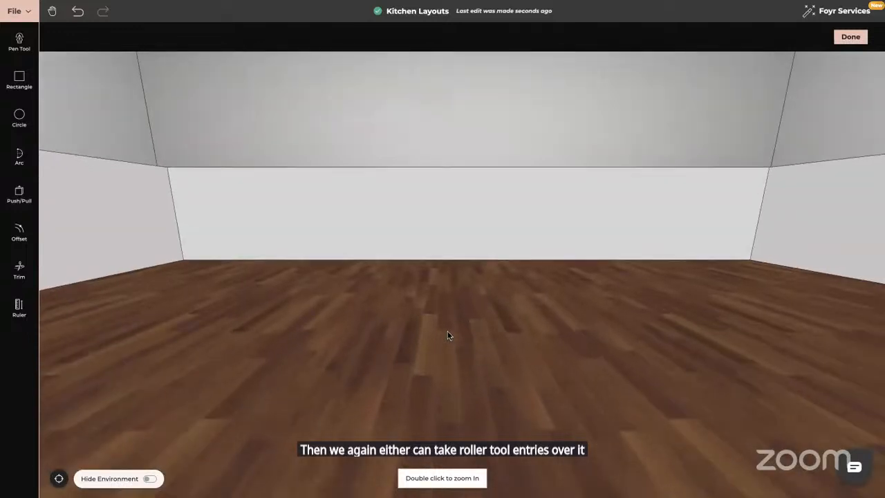
pyautogui.click(19, 231)
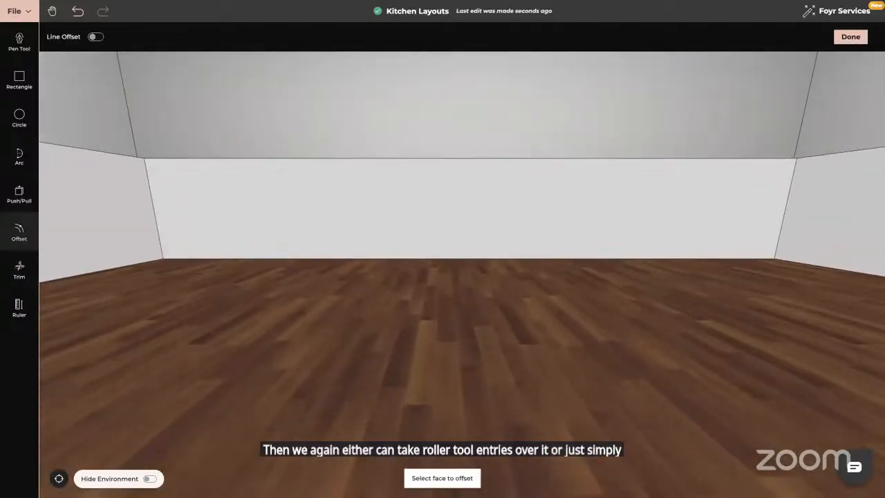
pyautogui.click(96, 36)
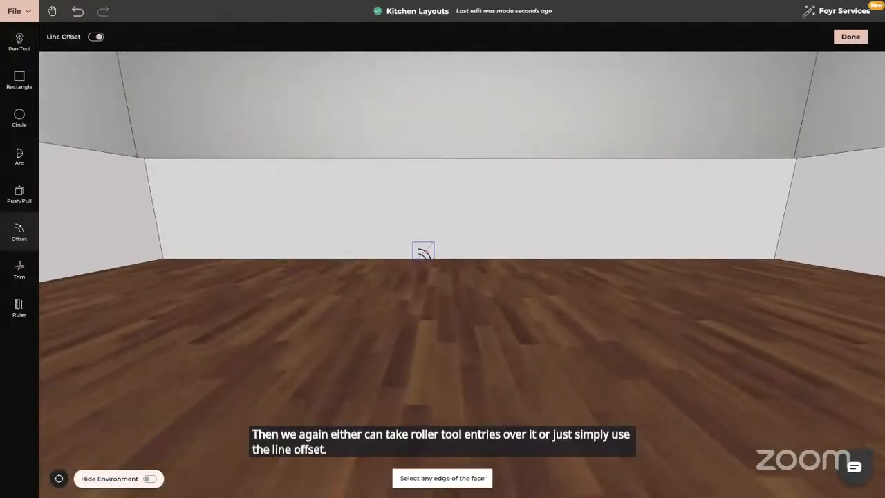
pyautogui.click(420, 256)
pyautogui.write('0')
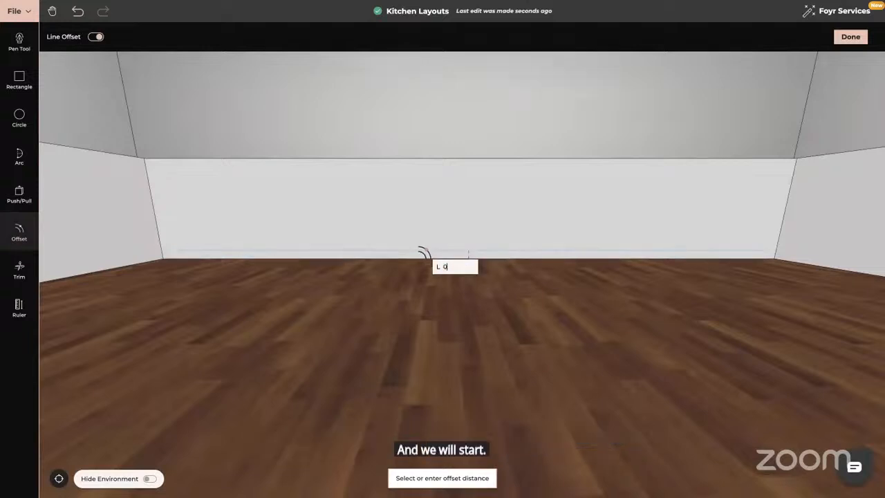
pyautogui.write('.1')
pyautogui.press('Return')
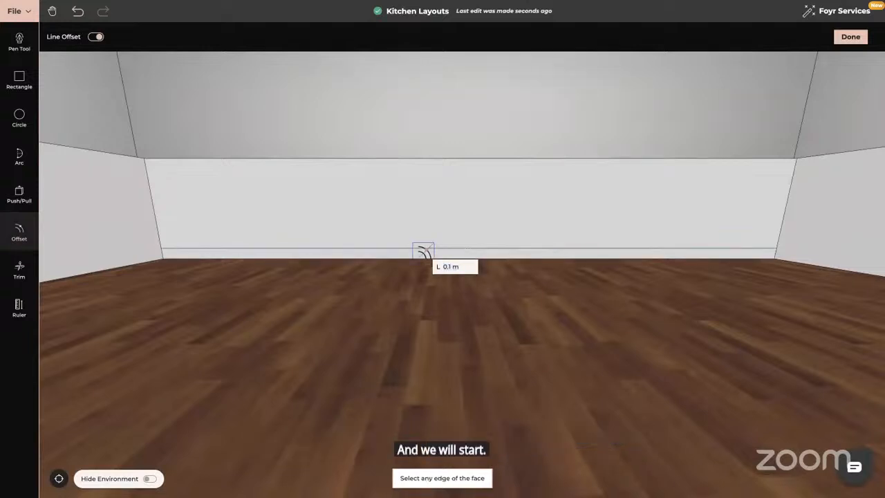
pyautogui.moveTo(342, 319); pyautogui.dragTo(476, 319)
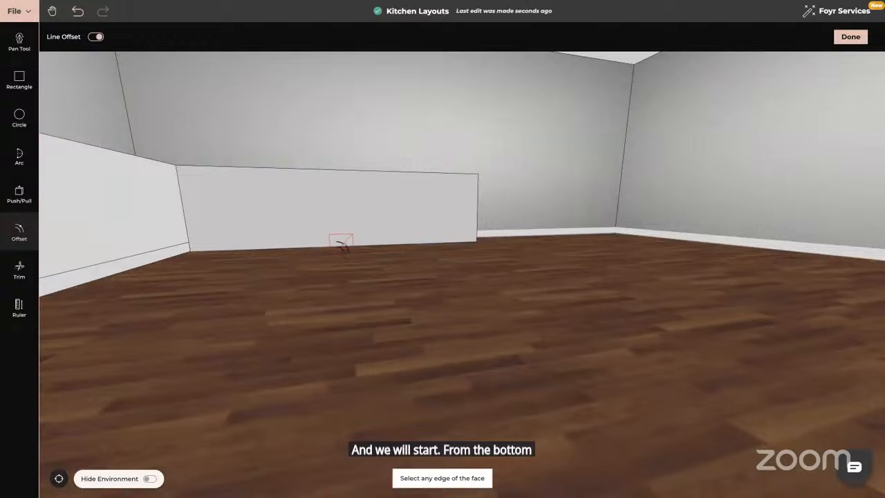
pyautogui.click(339, 243)
pyautogui.write('0.1')
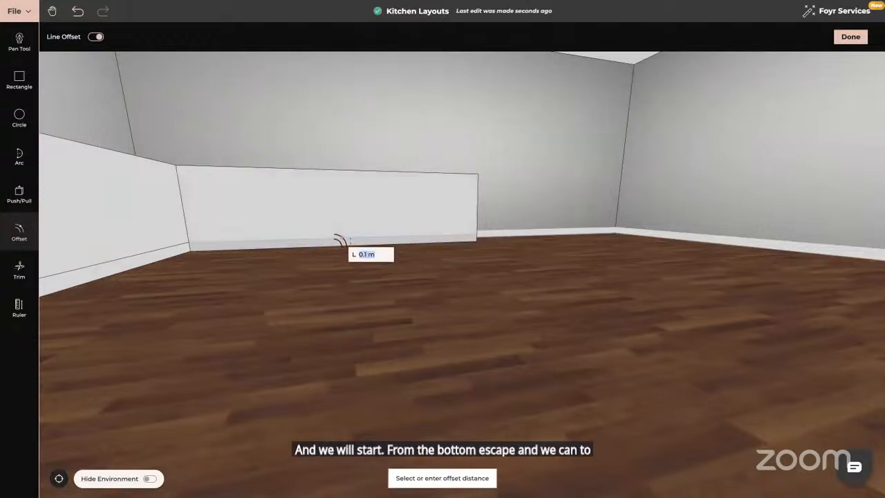
pyautogui.press('Escape')
# - Offset a line 0.1 m up from the bottom edge of a side counter's front face
pyautogui.moveTo(352, 302); pyautogui.dragTo(375, 290)
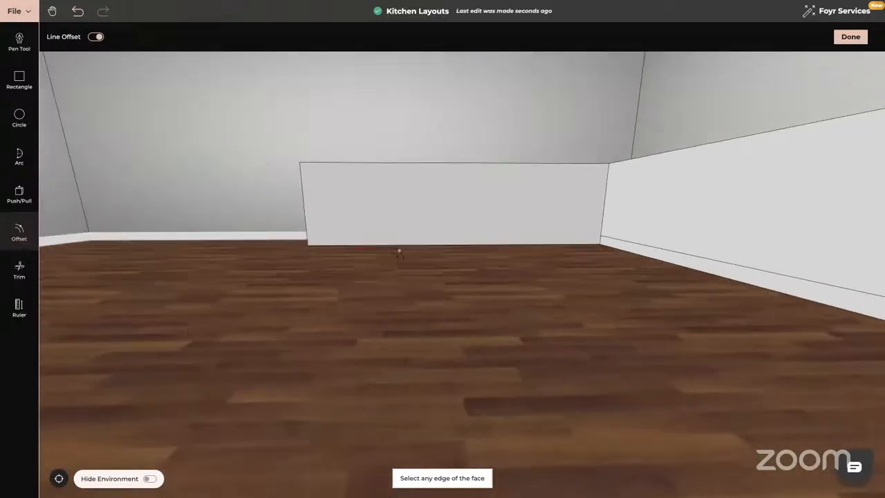
pyautogui.click(424, 244)
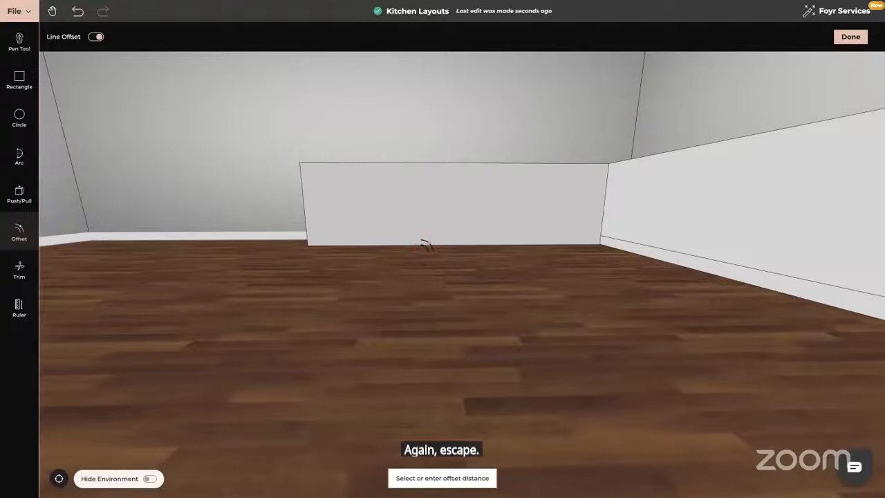
pyautogui.write('0.1')
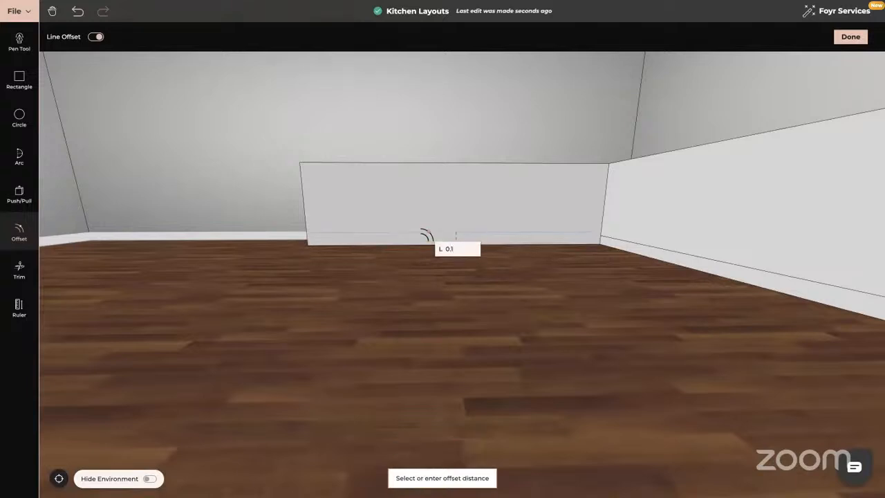
pyautogui.press('Return')
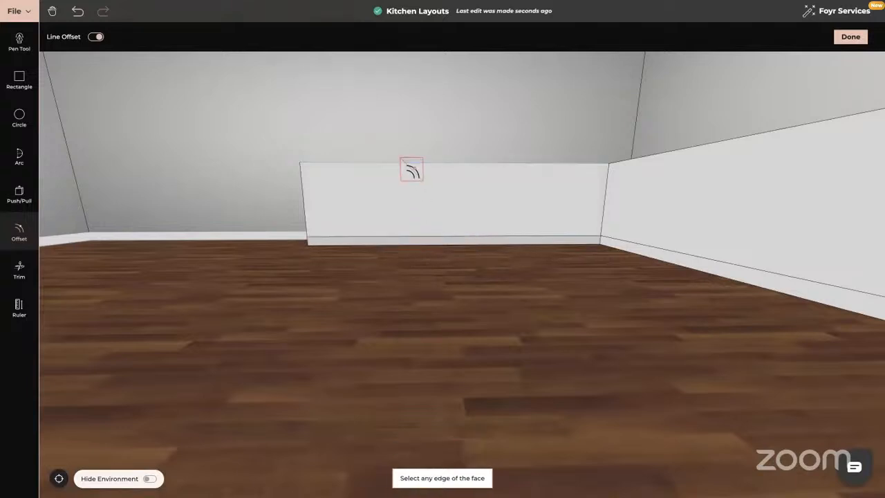
# - Offset a line 0.03 m down from the top edge of the same side counter face
pyautogui.click(413, 170)
pyautogui.write('0')
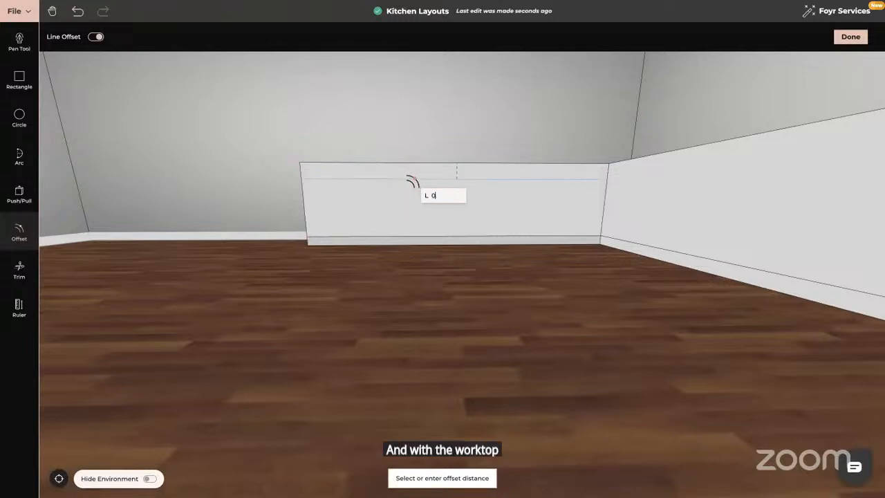
pyautogui.write('.03')
pyautogui.press('Return')
pyautogui.moveTo(460, 246); pyautogui.dragTo(526, 263)
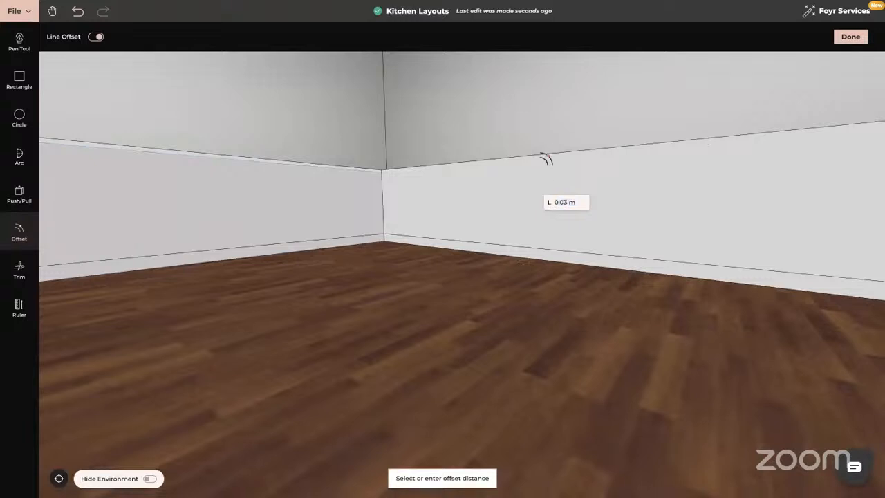
pyautogui.press('Escape')
# - With Line Offset re-enabled, offset a line 0.03 m down from the top edge of the back counter's front face
pyautogui.moveTo(484, 247); pyautogui.dragTo(504, 253)
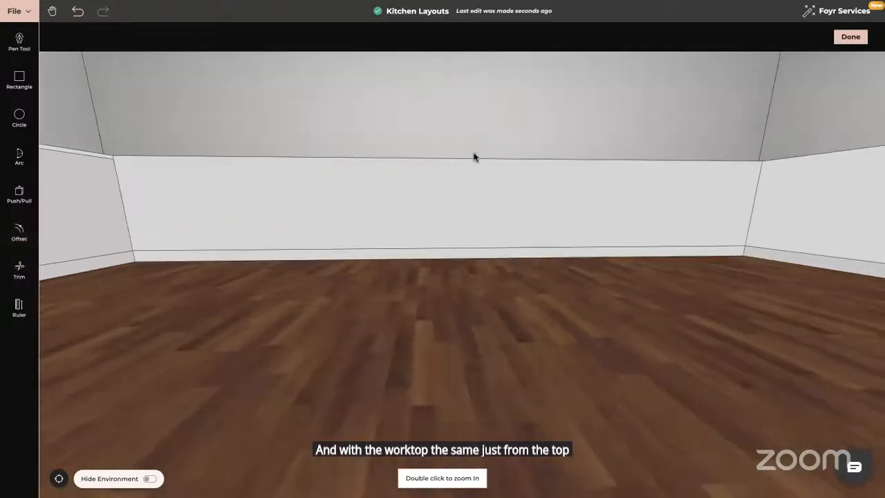
pyautogui.click(19, 231)
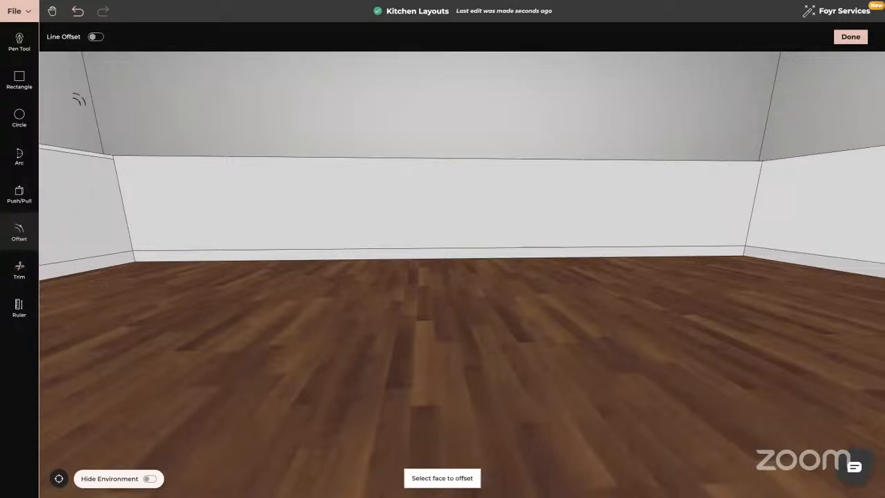
pyautogui.click(96, 36)
pyautogui.click(310, 158)
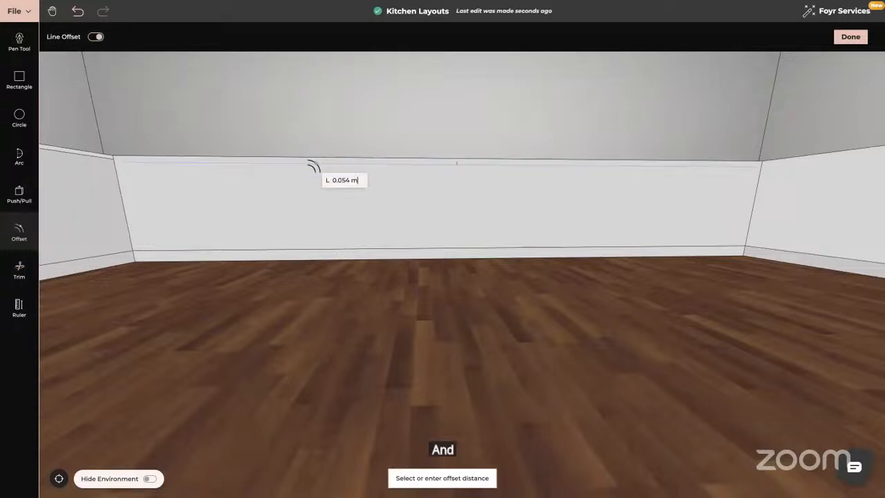
pyautogui.write('0.0')
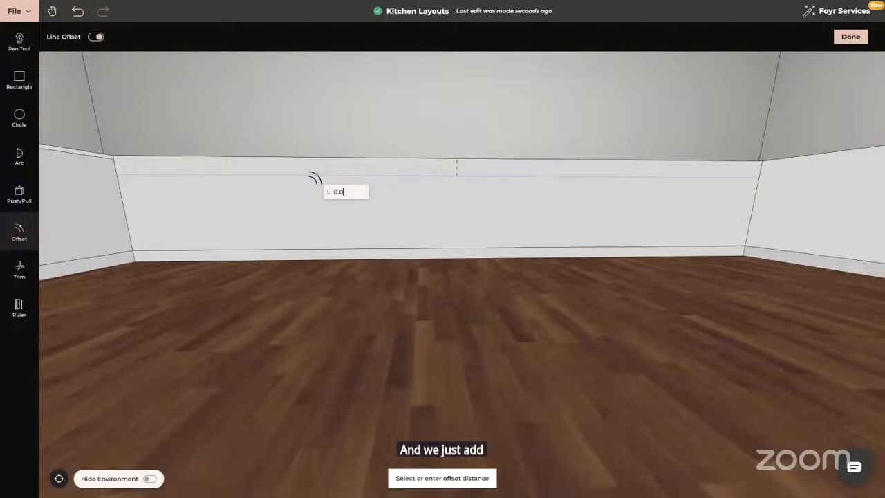
pyautogui.write('3')
pyautogui.press('Return')
pyautogui.moveTo(338, 326); pyautogui.dragTo(460, 304)
pyautogui.press('Escape')
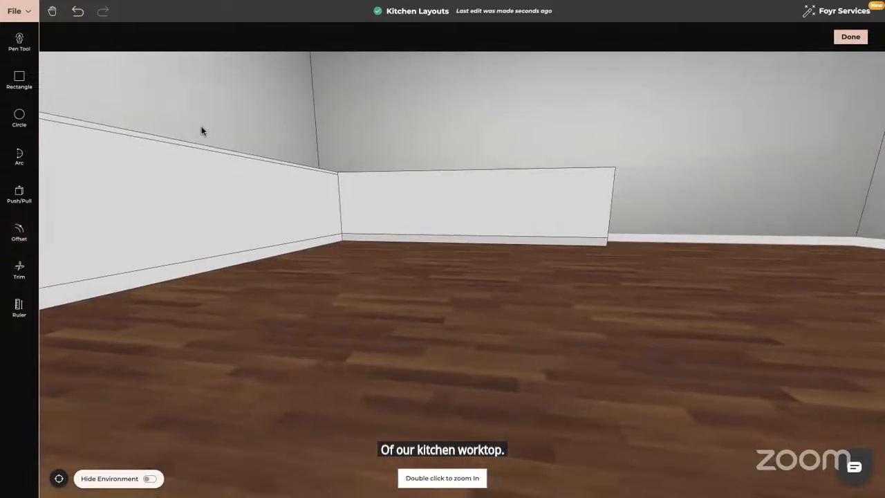
# - With Line Offset enabled, offset a line 0.03 m down from the top edge of the next counter's front face
pyautogui.click(18, 231)
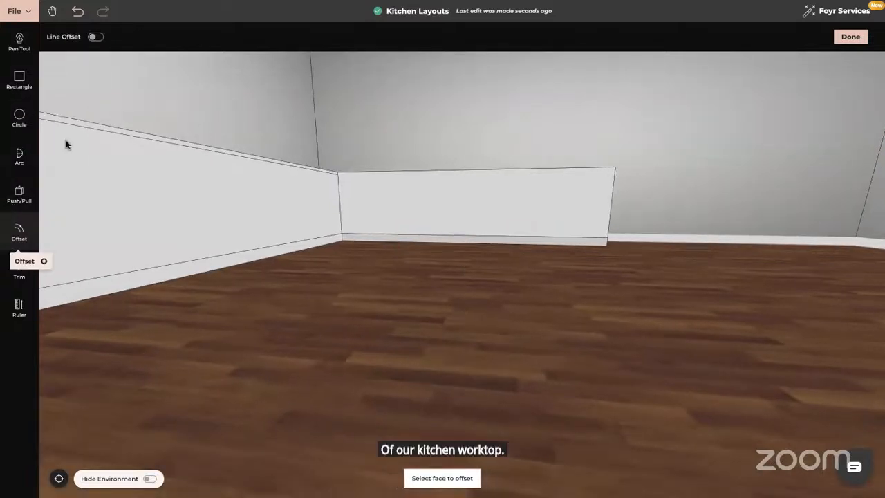
pyautogui.click(97, 38)
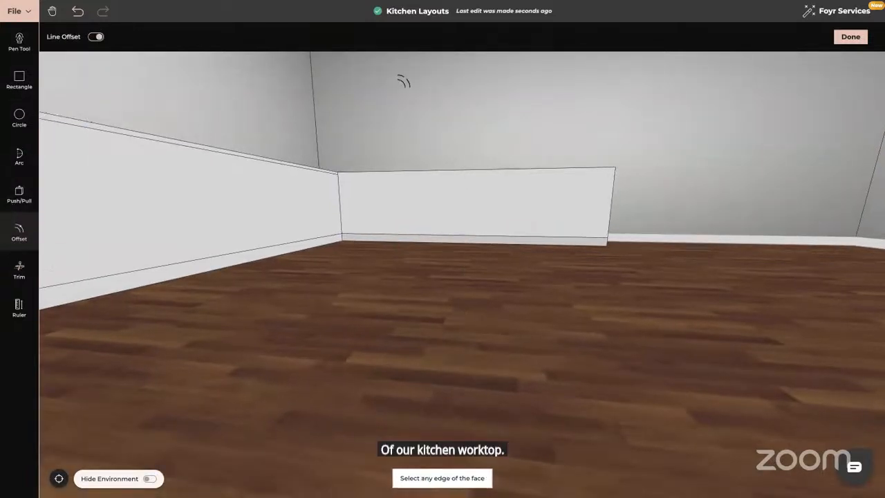
pyautogui.click(509, 174)
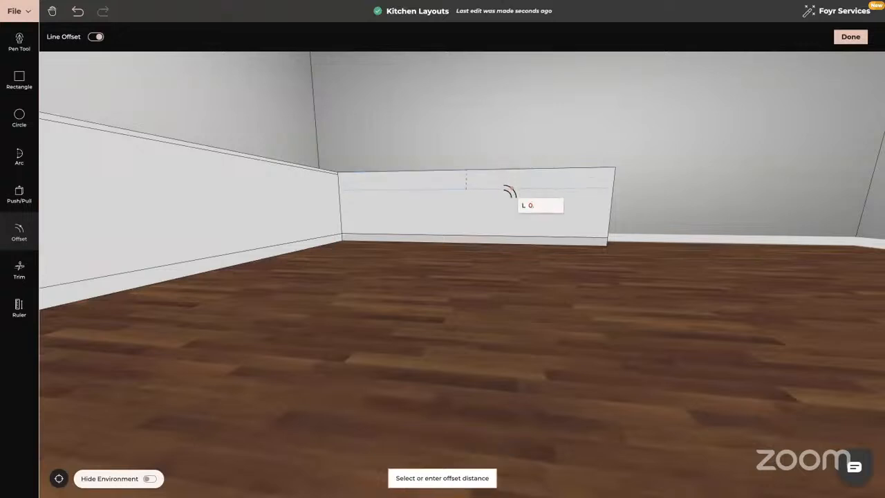
pyautogui.write('0.03')
pyautogui.press('Return')
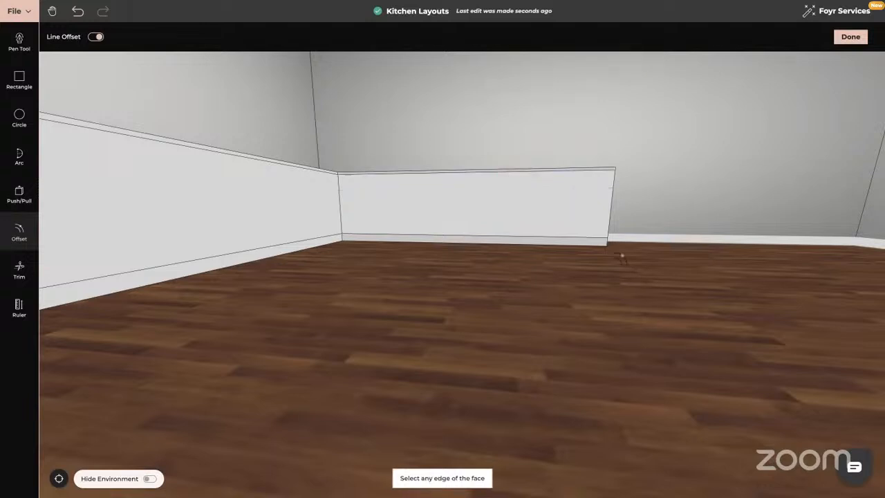
# - Try to offset lines on the end faces of the side counters
pyautogui.moveTo(623, 257); pyautogui.dragTo(574, 262)
pyautogui.moveTo(676, 264); pyautogui.dragTo(503, 270)
pyautogui.scroll(-5, 505, 268)
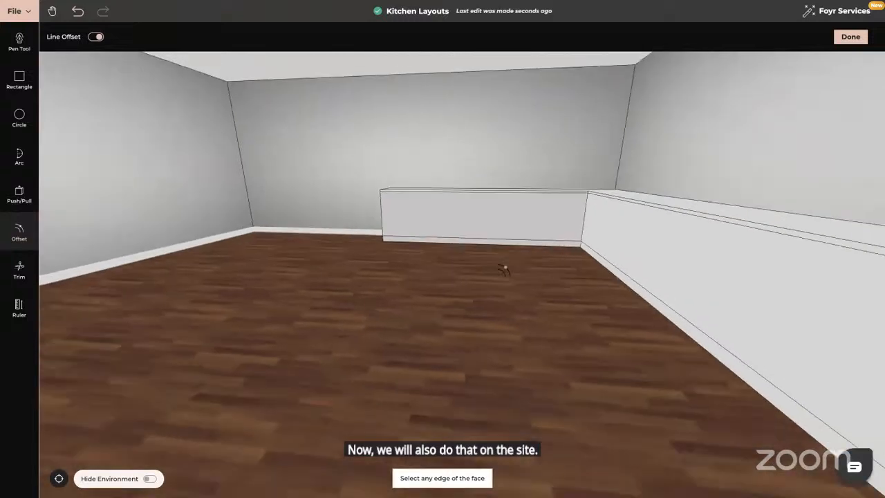
pyautogui.moveTo(807, 366); pyautogui.dragTo(686, 386)
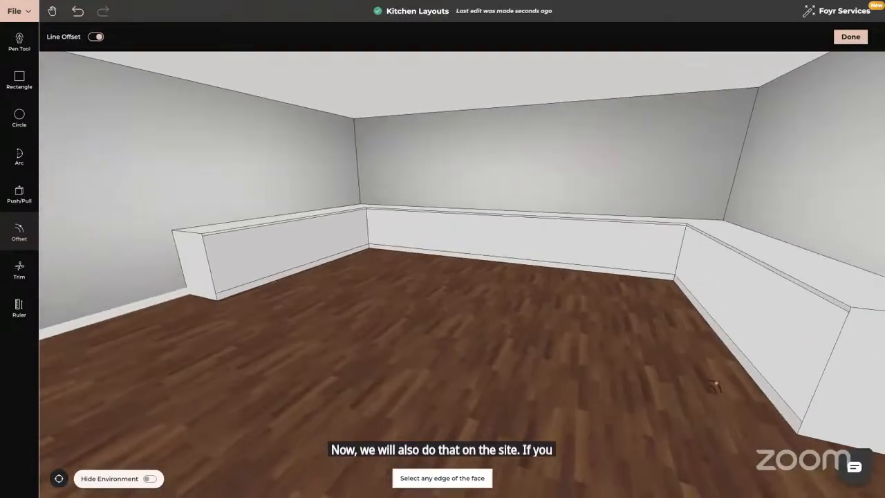
pyautogui.moveTo(322, 311); pyautogui.dragTo(500, 308)
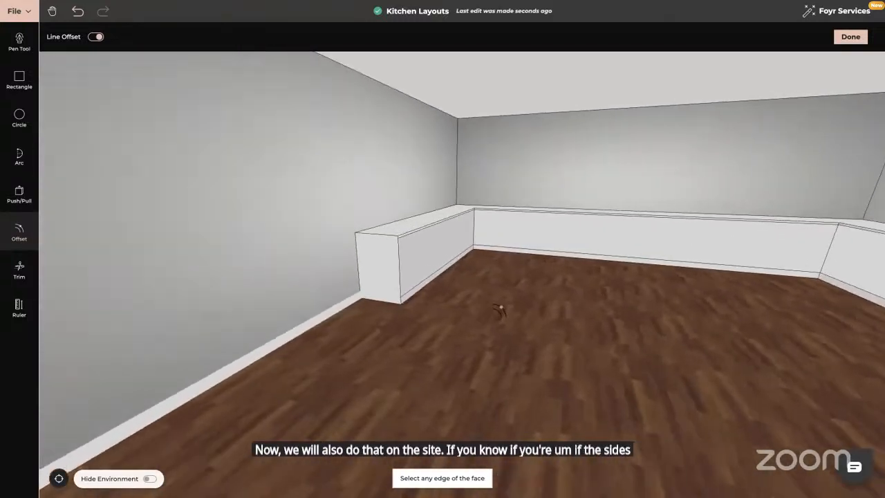
pyautogui.moveTo(380, 323); pyautogui.dragTo(402, 324)
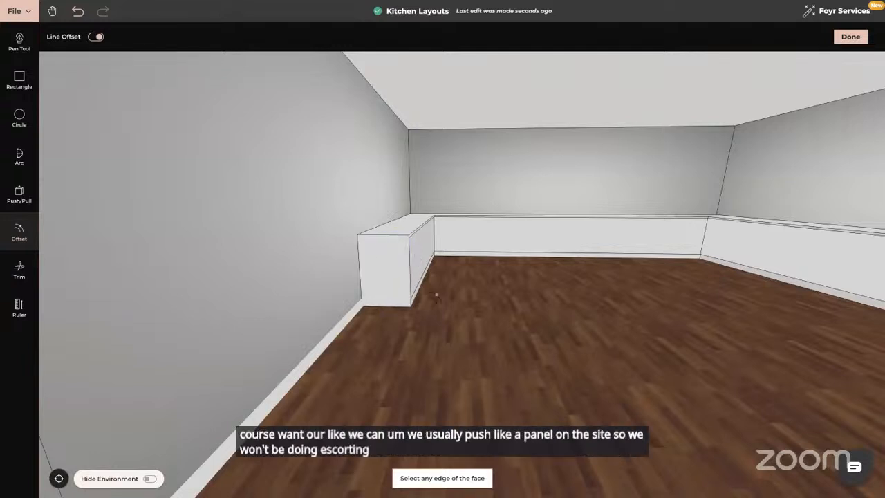
pyautogui.click(378, 247)
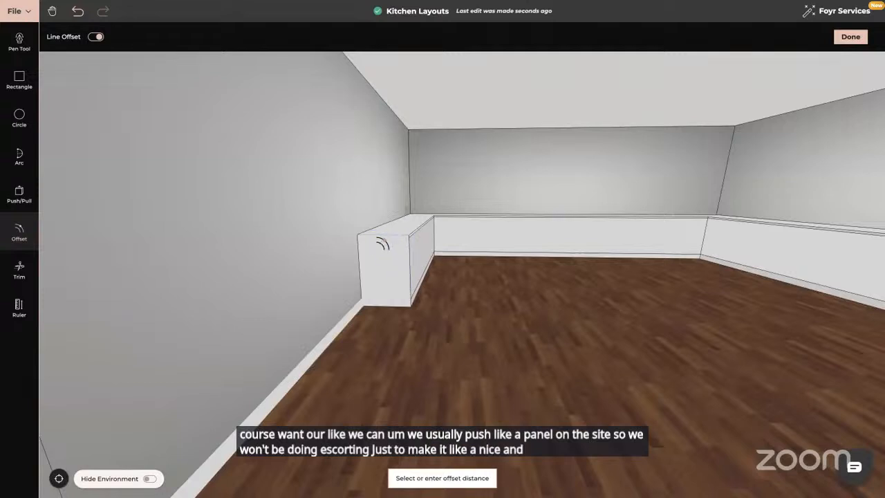
pyautogui.write('0.0')
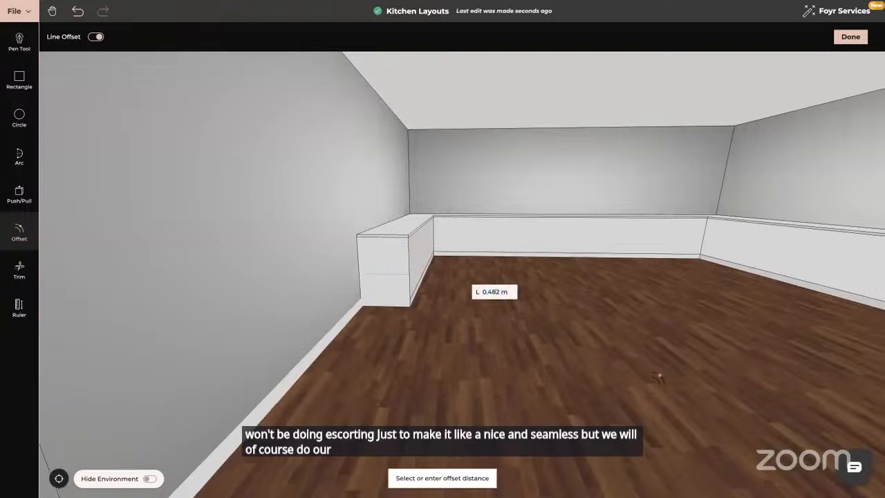
pyautogui.moveTo(636, 370); pyautogui.dragTo(388, 356)
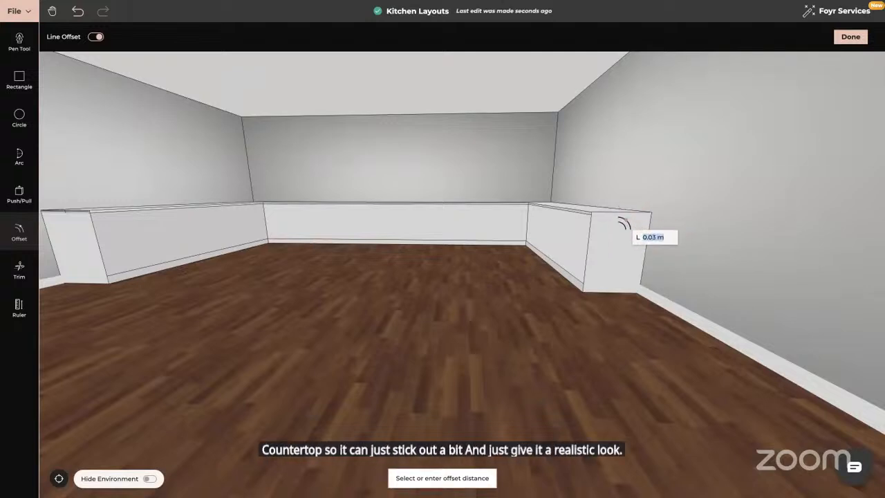
pyautogui.click(617, 254)
pyautogui.click(615, 218)
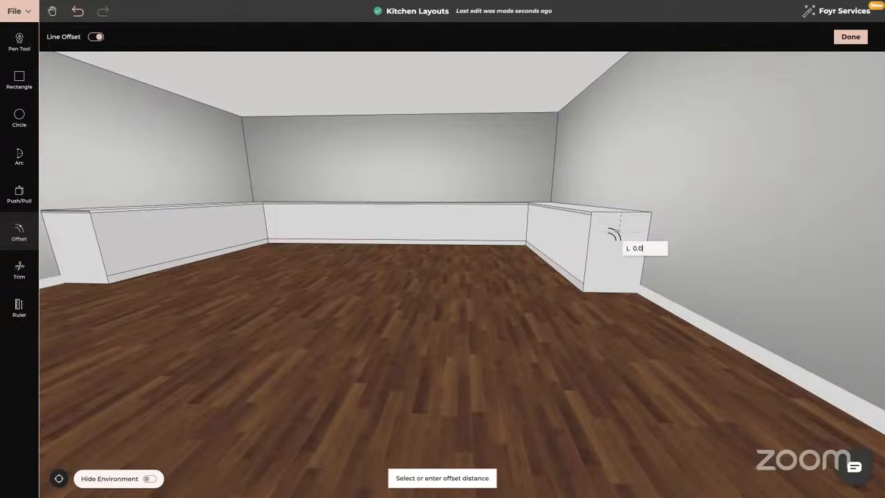
pyautogui.click(614, 235)
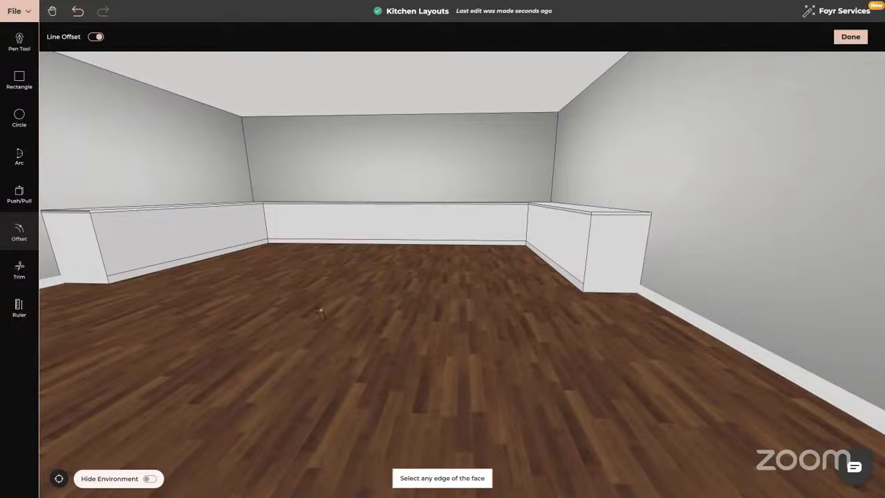
# - With Push/Pull, push the side counter's plinth strip back under the counter
pyautogui.scroll(4, 320, 314)
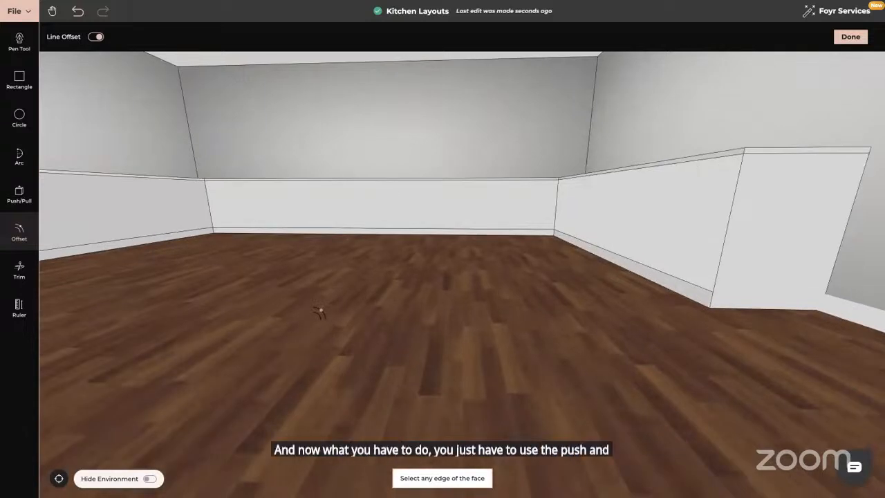
pyautogui.click(19, 194)
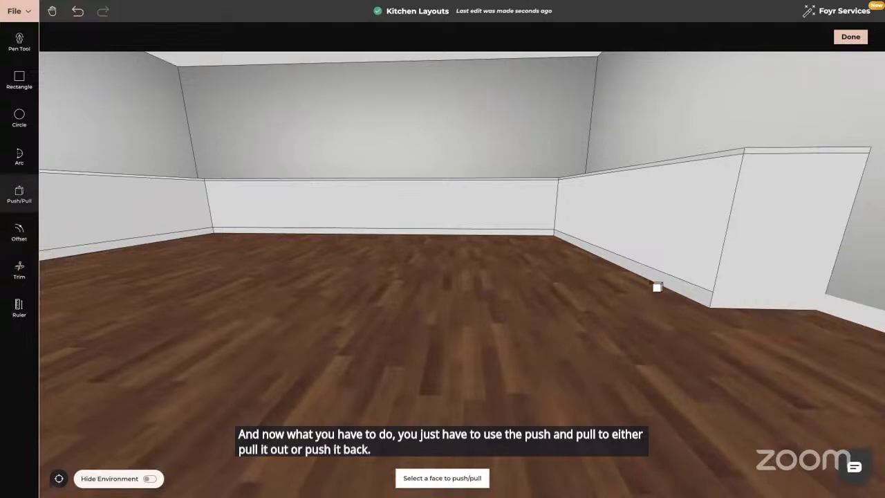
pyautogui.click(657, 288)
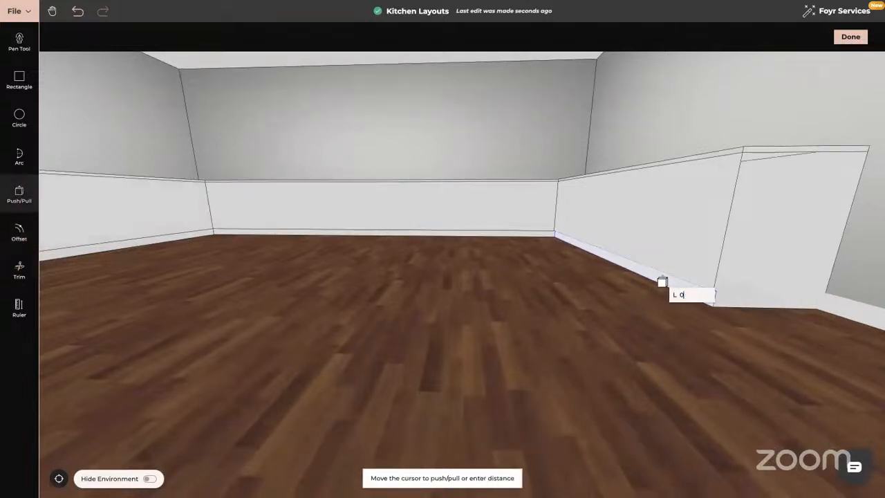
pyautogui.click(662, 282)
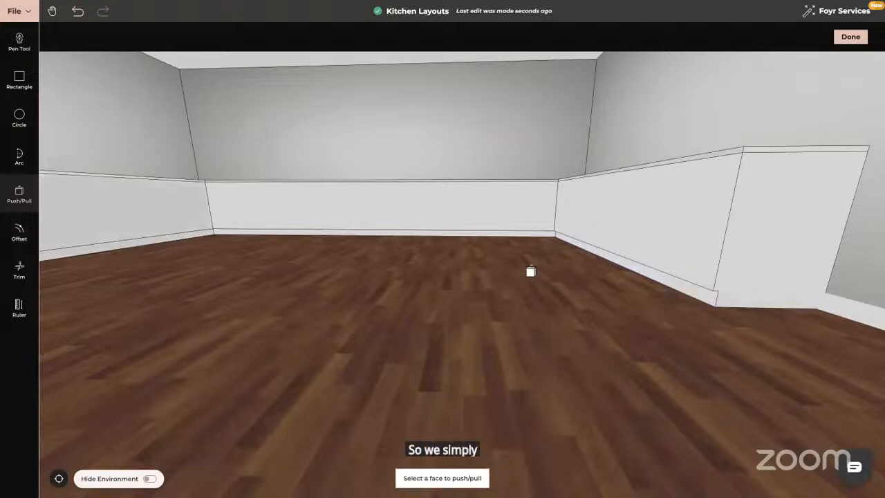
# - Push the plinth strip of the adjoining counter back 0.05 m
pyautogui.moveTo(484, 242); pyautogui.dragTo(306, 280, button='middle')
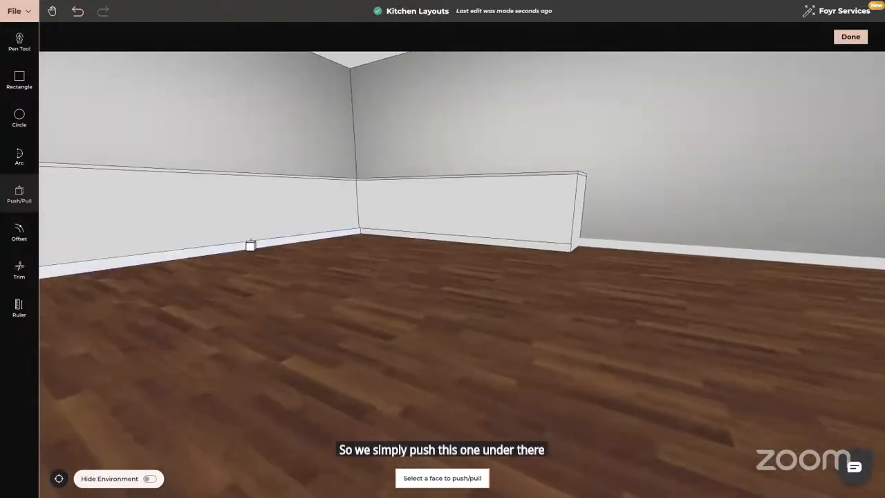
pyautogui.click(250, 245)
pyautogui.write('0')
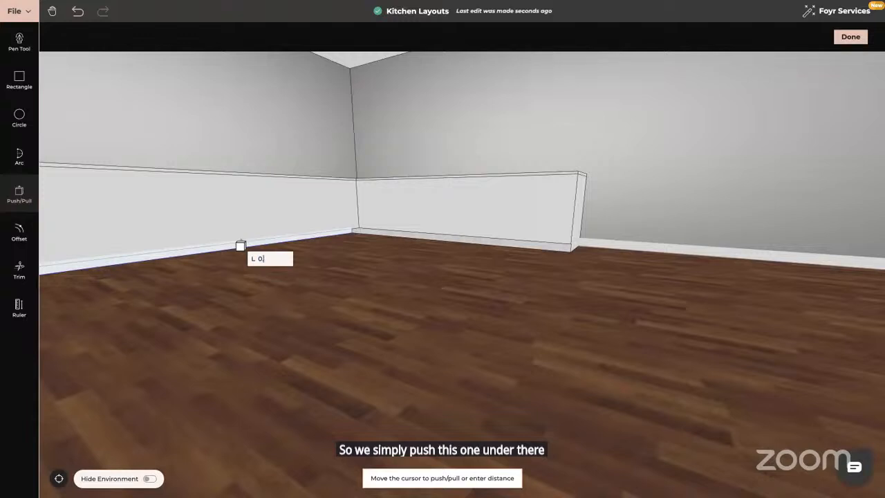
pyautogui.write('.05')
pyautogui.press('Return')
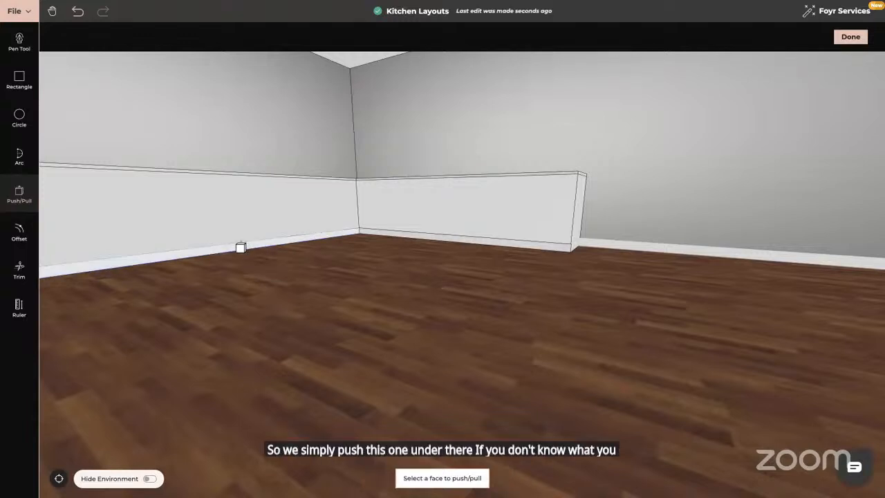
# - Push the plinth strip of the left-hand counter back 0.03 m
pyautogui.moveTo(295, 321); pyautogui.dragTo(287, 300, button='middle')
pyautogui.scroll(-4, 287, 300)
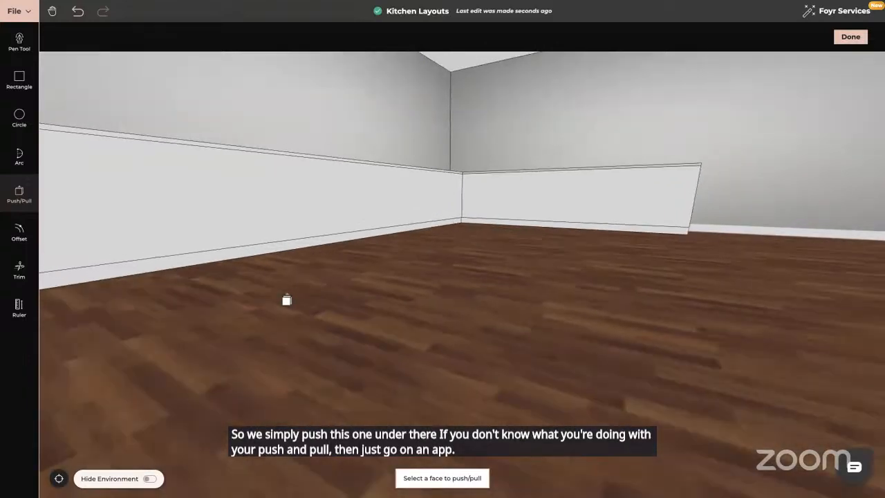
pyautogui.scroll(3, 346, 314)
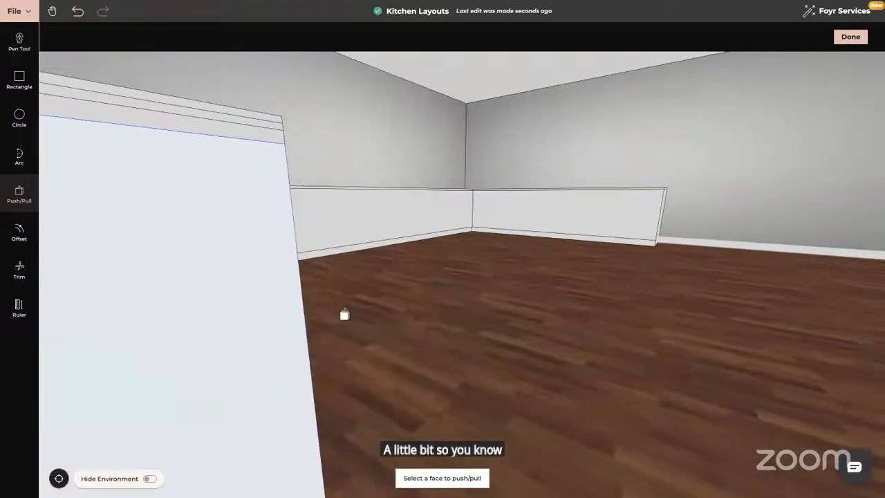
pyautogui.moveTo(338, 314); pyautogui.dragTo(320, 310, button='middle')
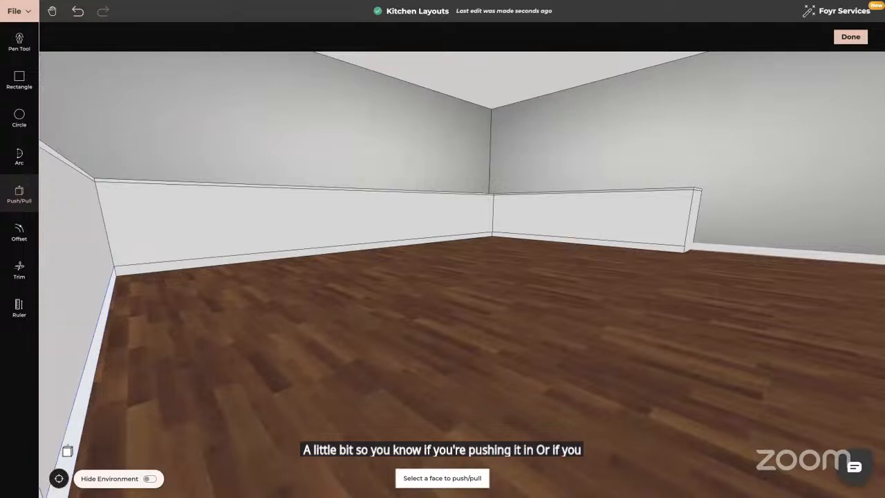
pyautogui.click(73, 440)
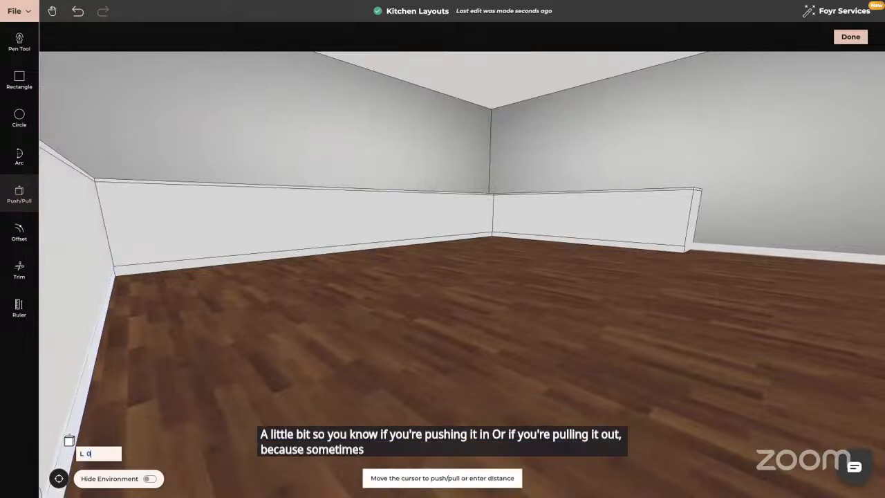
pyautogui.write('.03')
pyautogui.press('Return')
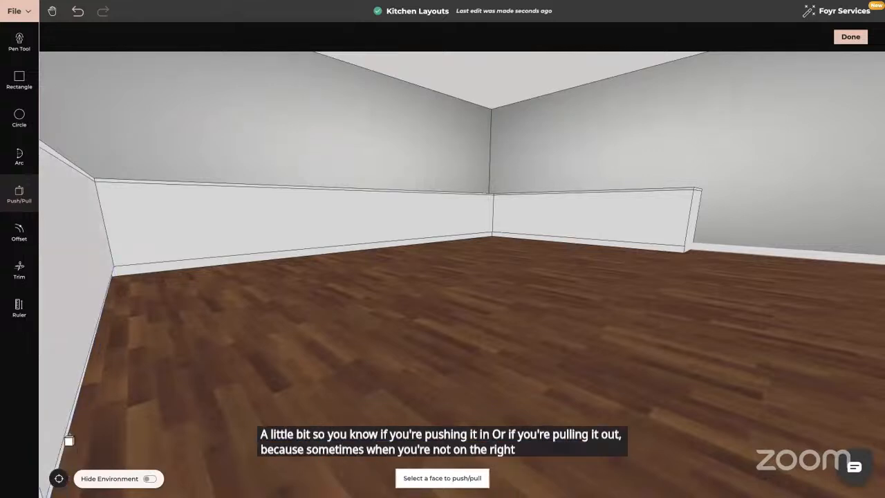
# - Pull the worktop strip along the top of the left-hand counter out slightly
pyautogui.moveTo(344, 227); pyautogui.dragTo(401, 263)
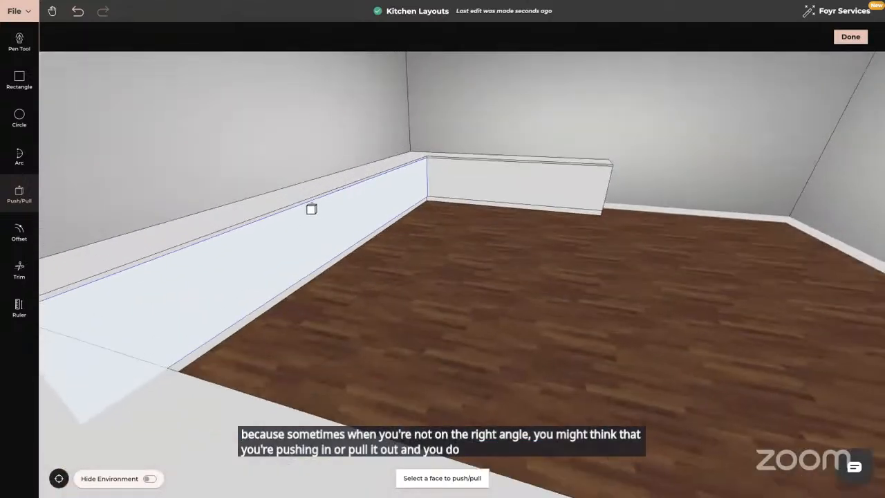
pyautogui.click(307, 206)
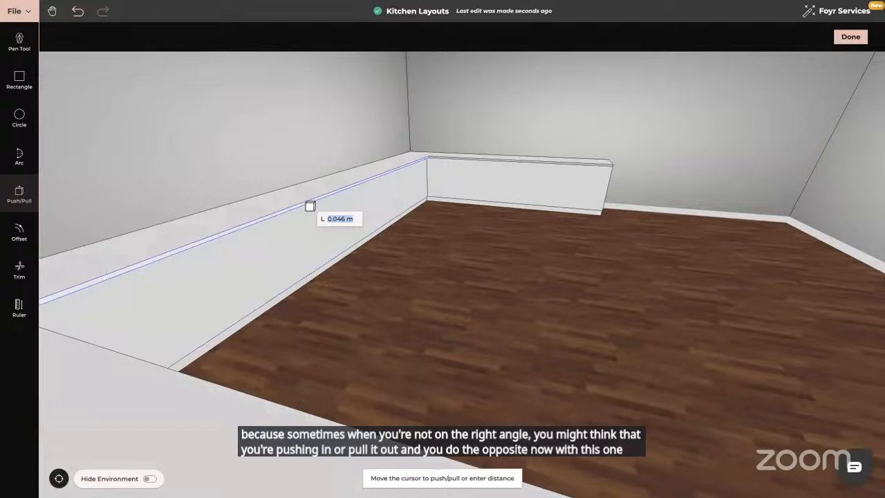
pyautogui.write('0.5')
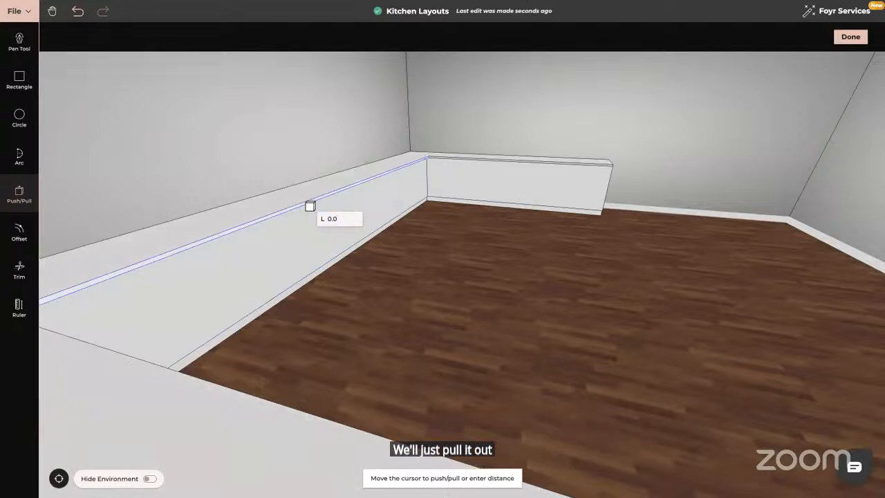
pyautogui.press('Return')
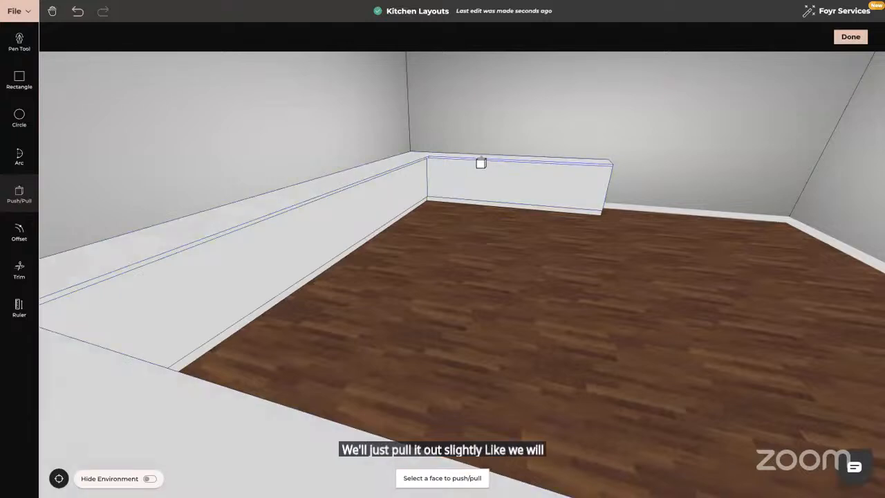
# - Pull the worktop strip of the back counter out 0.02 m
pyautogui.click(481, 163)
pyautogui.write('0')
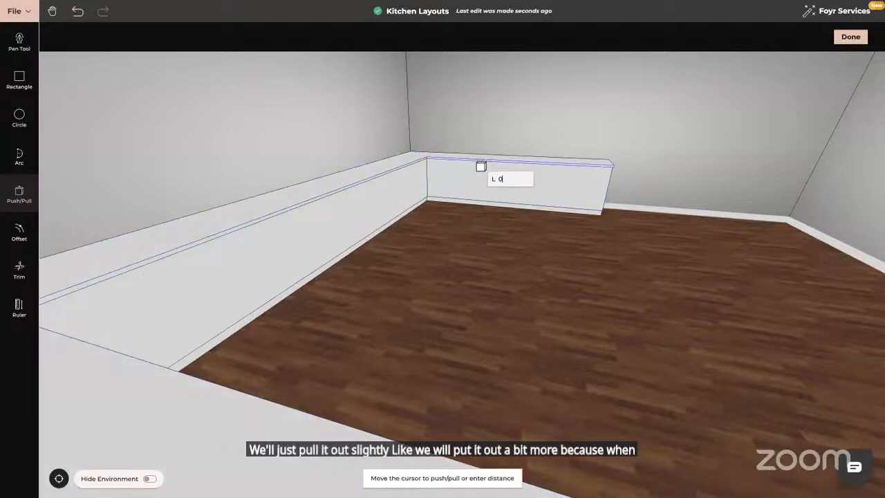
pyautogui.write('.02')
pyautogui.press('Return')
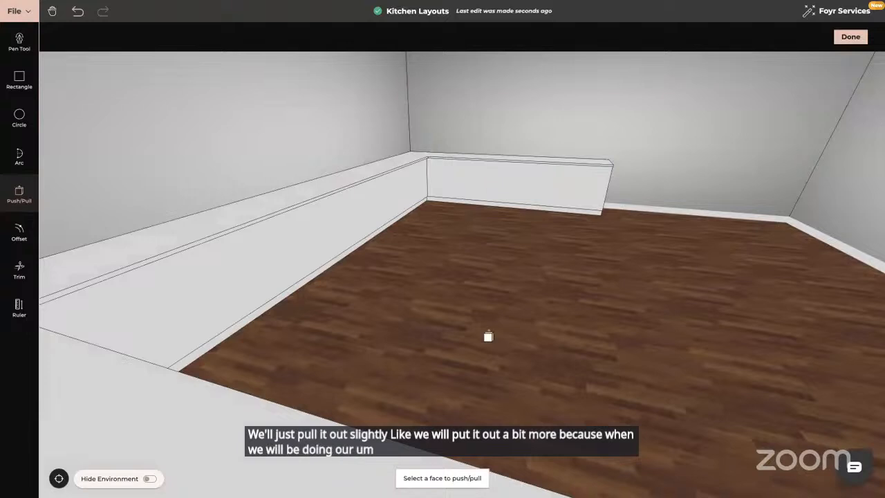
# - Pull the worktop strip of the remaining side counter out 0.02 m and leave Push/Pull
pyautogui.moveTo(488, 336); pyautogui.dragTo(431, 443)
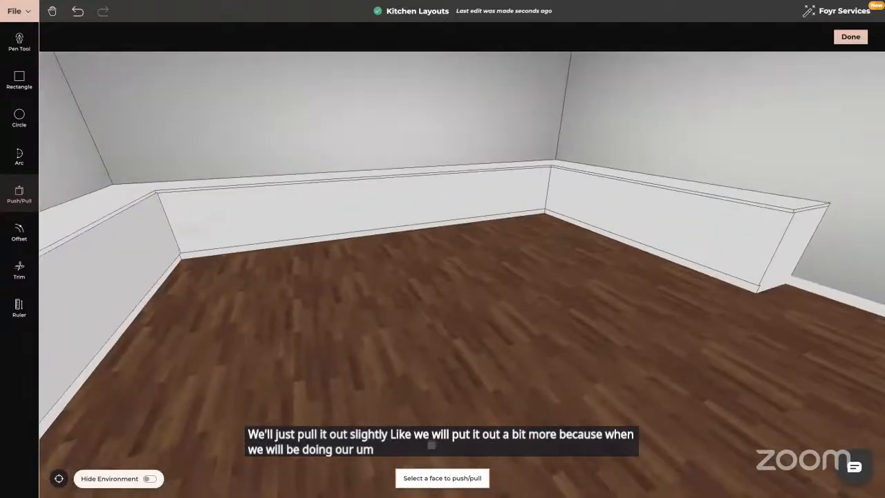
pyautogui.click(138, 206)
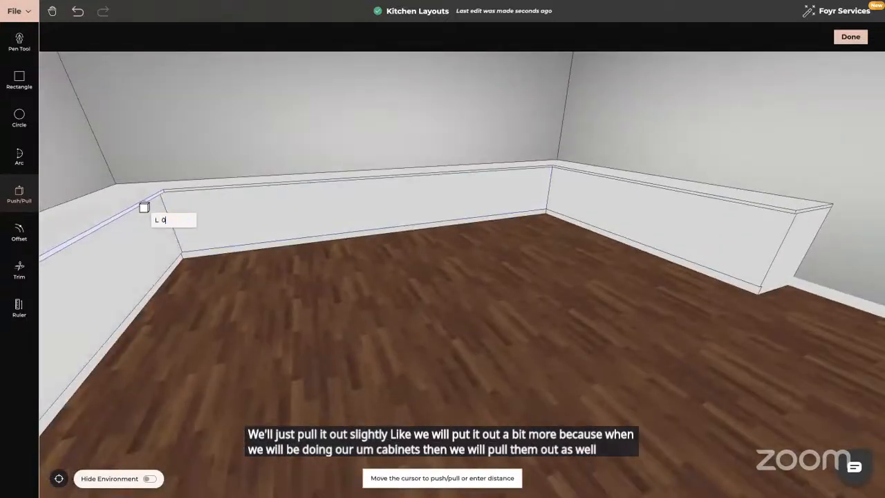
pyautogui.write('0.02')
pyautogui.press('Return')
pyautogui.press('Escape')
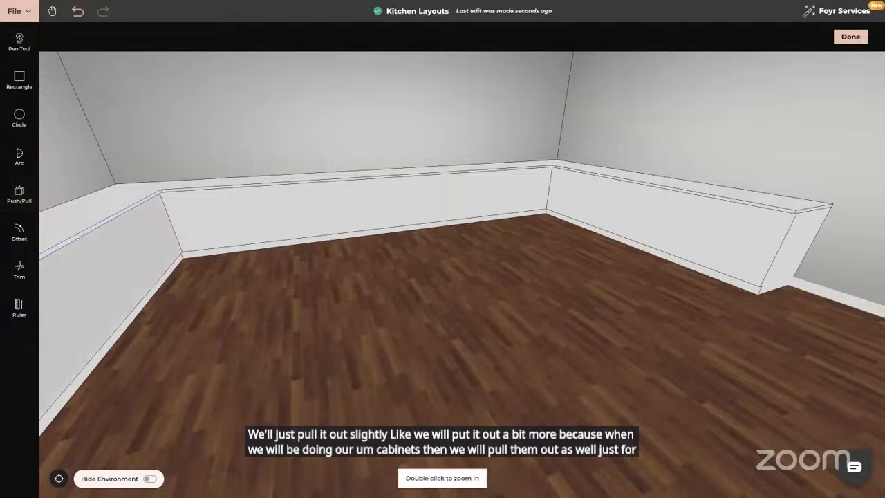
pyautogui.moveTo(323, 290); pyautogui.dragTo(304, 274)
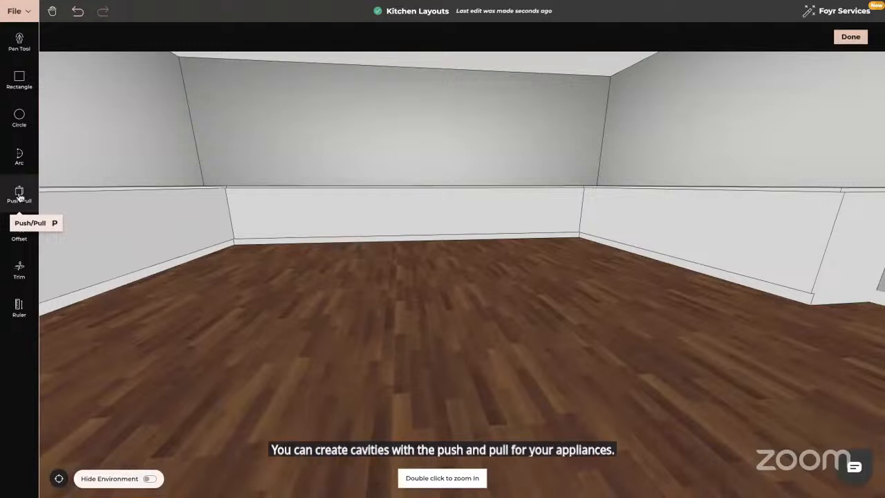
# - Finish the custom counter product and leave the product editor
pyautogui.moveTo(230, 255); pyautogui.dragTo(227, 323)
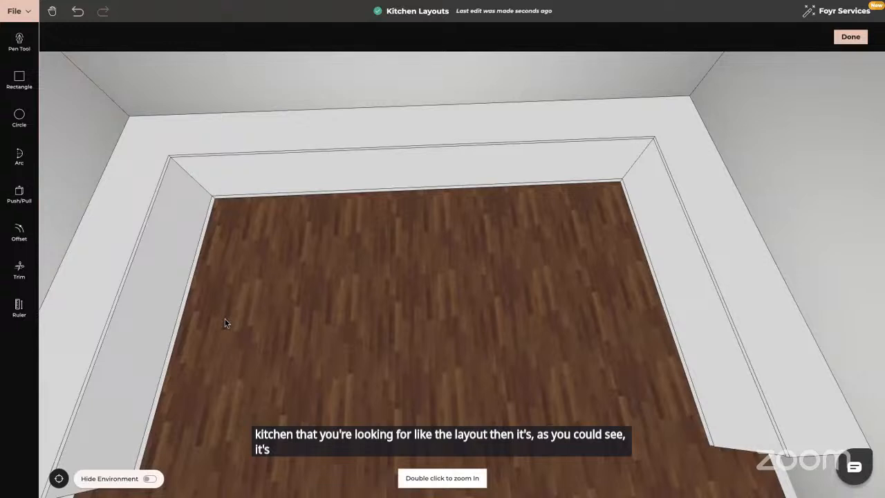
pyautogui.click(60, 479)
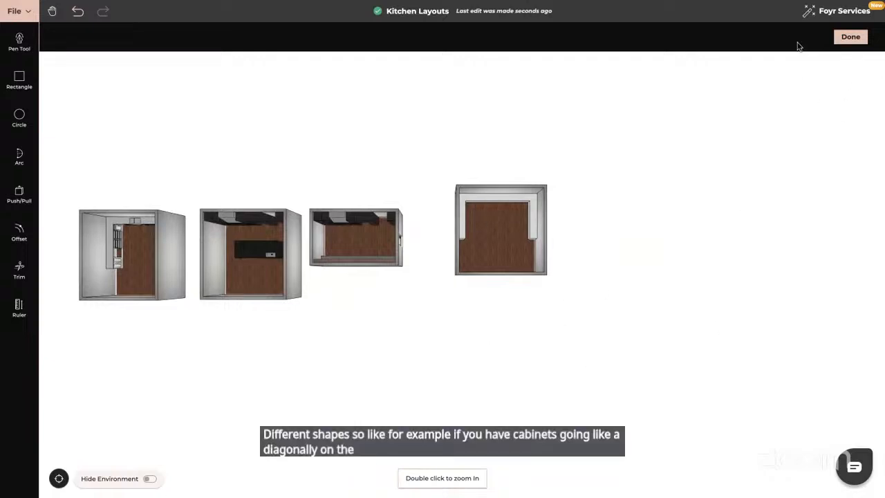
pyautogui.click(849, 37)
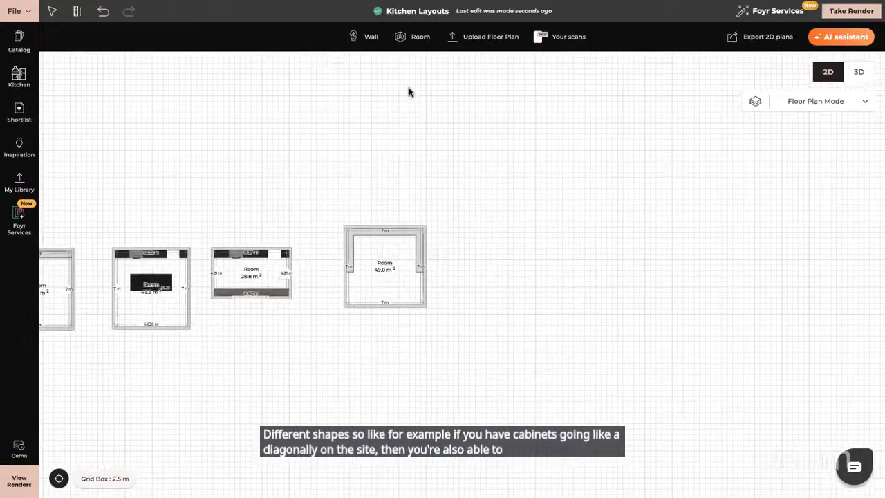
# - Draw a new 7 m by 7 m room beside the existing kitchen rooms
pyautogui.click(418, 41)
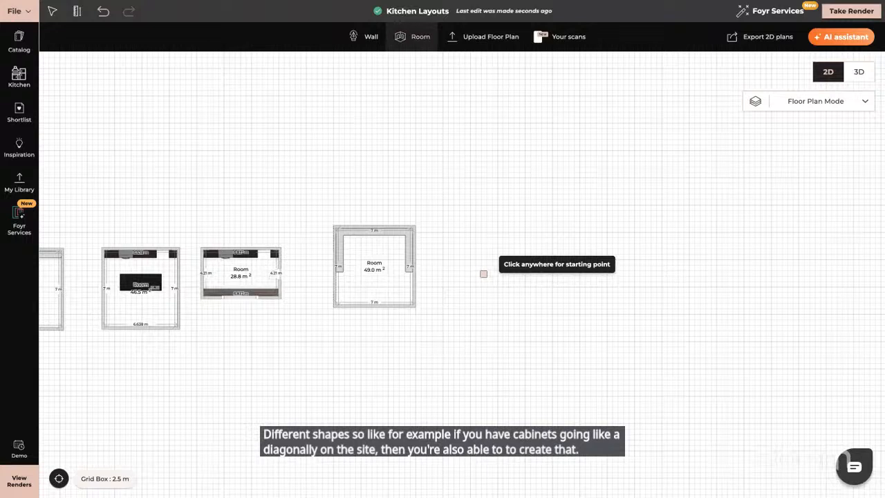
pyautogui.click(454, 229)
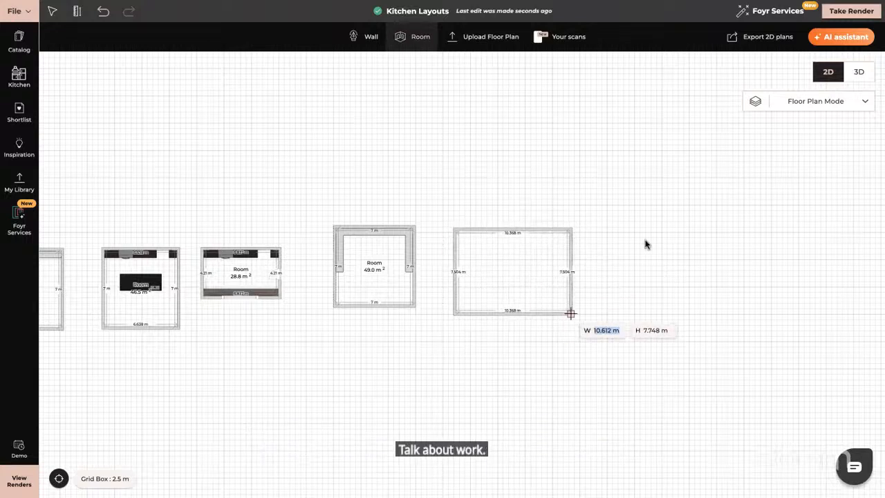
pyautogui.write('7')
pyautogui.press('Tab')
pyautogui.write('7')
pyautogui.press('Return')
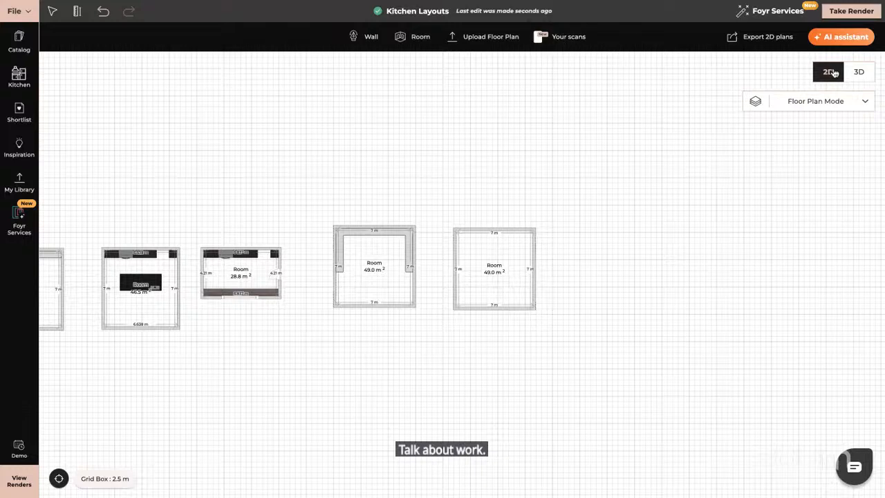
# - In 3D, start a new product in that room and draw a rectangle about 7 m by 4.25 m along the back wall
pyautogui.click(858, 72)
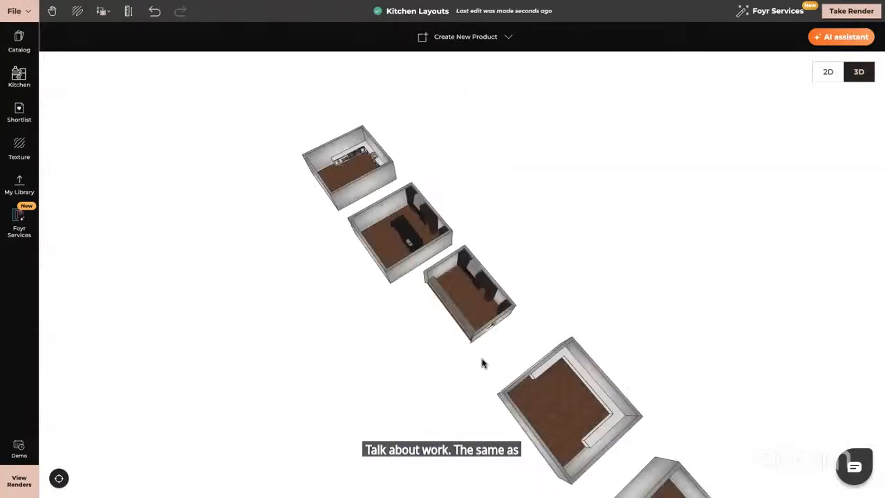
pyautogui.moveTo(483, 363); pyautogui.dragTo(358, 332)
pyautogui.doubleClick(439, 288)
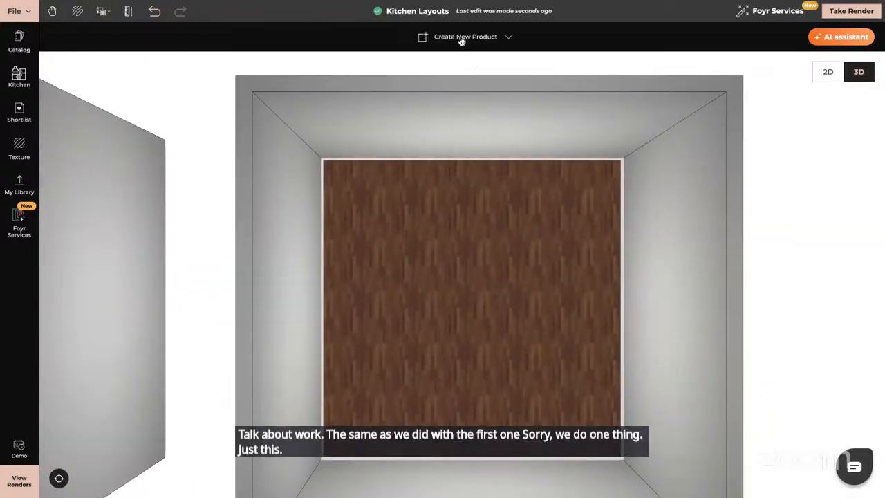
pyautogui.click(476, 42)
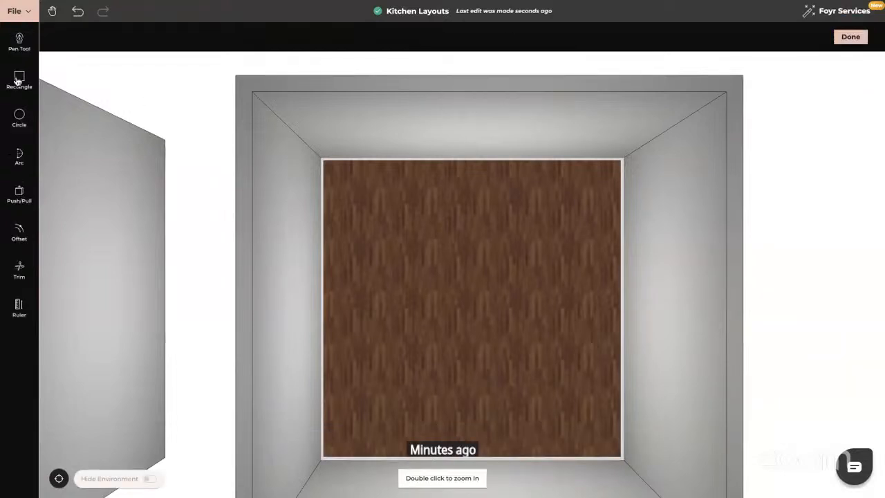
pyautogui.click(18, 81)
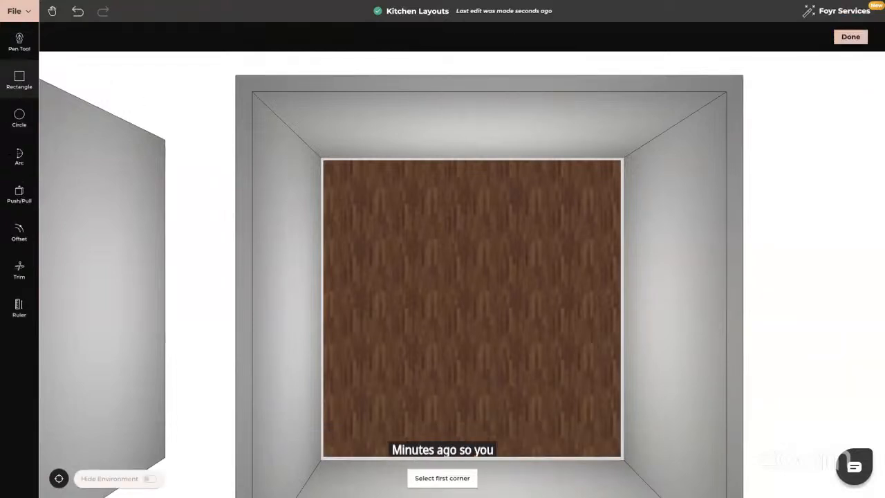
pyautogui.click(322, 160)
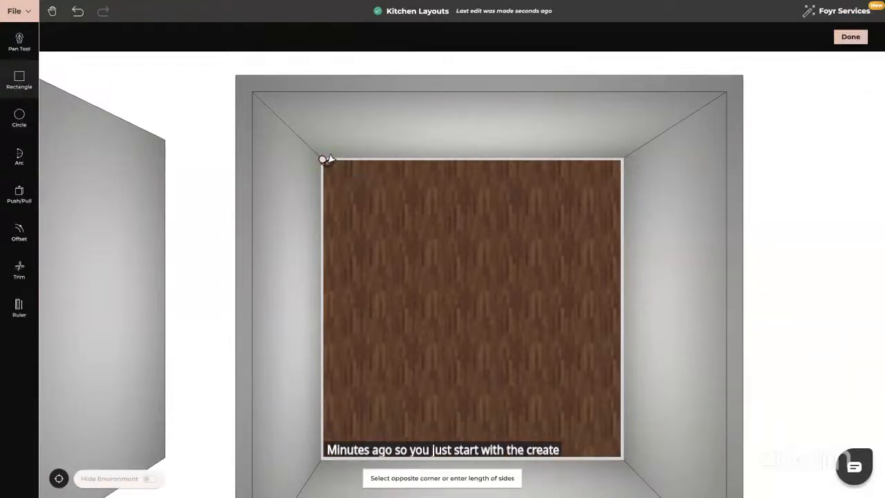
pyautogui.click(622, 339)
pyautogui.press('Escape')
# - Push/Pull the rectangle up into a counter block
pyautogui.moveTo(390, 332); pyautogui.dragTo(389, 296)
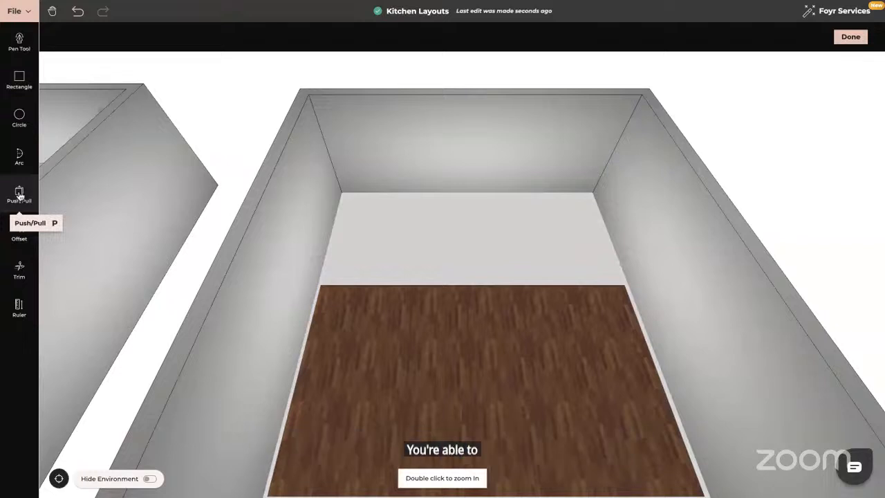
pyautogui.click(19, 196)
pyautogui.click(426, 262)
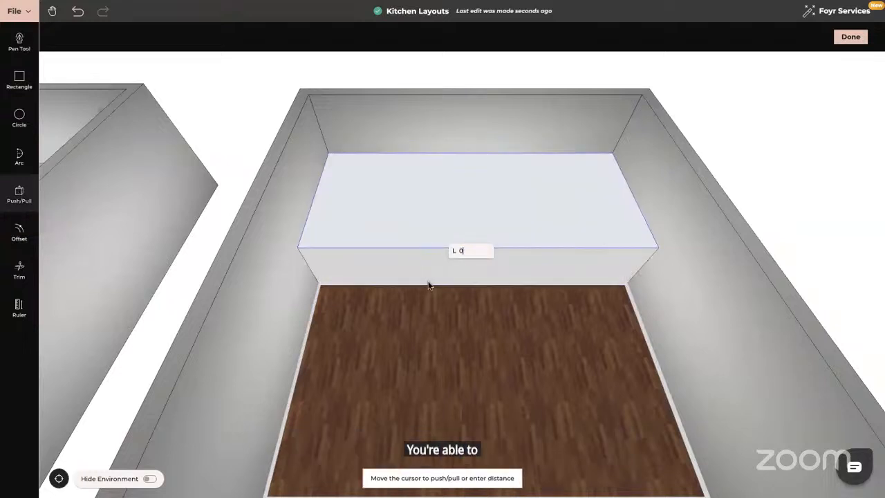
pyautogui.click(429, 311)
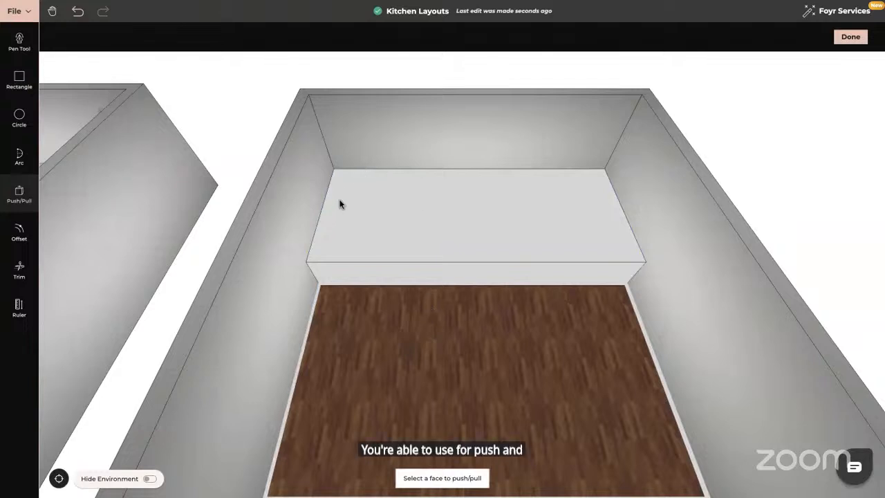
pyautogui.press('Escape')
pyautogui.moveTo(339, 202); pyautogui.dragTo(366, 174)
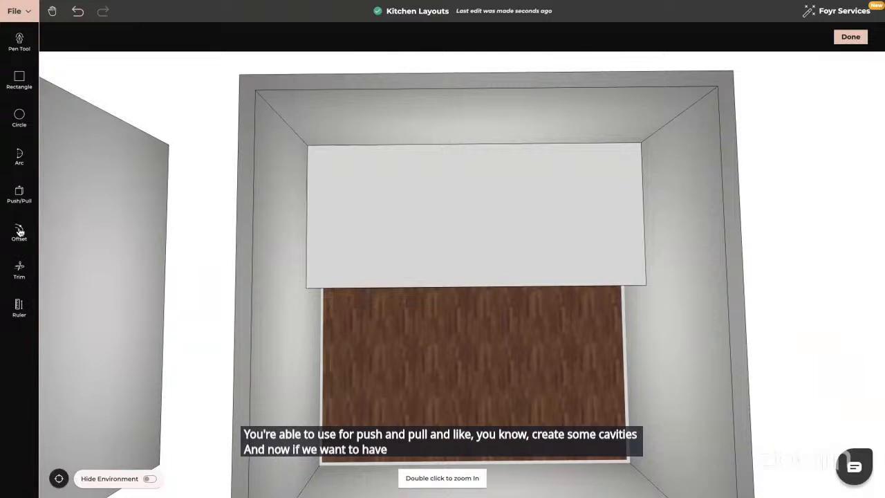
# - With Line Offset enabled, offset lines 0.6 m from the block's left edge and 0.62 m from its back edge
pyautogui.press('o')
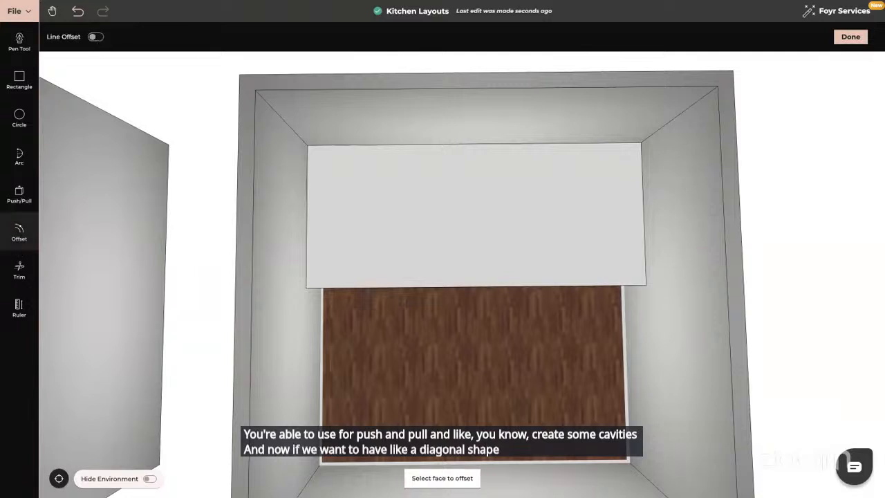
pyautogui.click(95, 37)
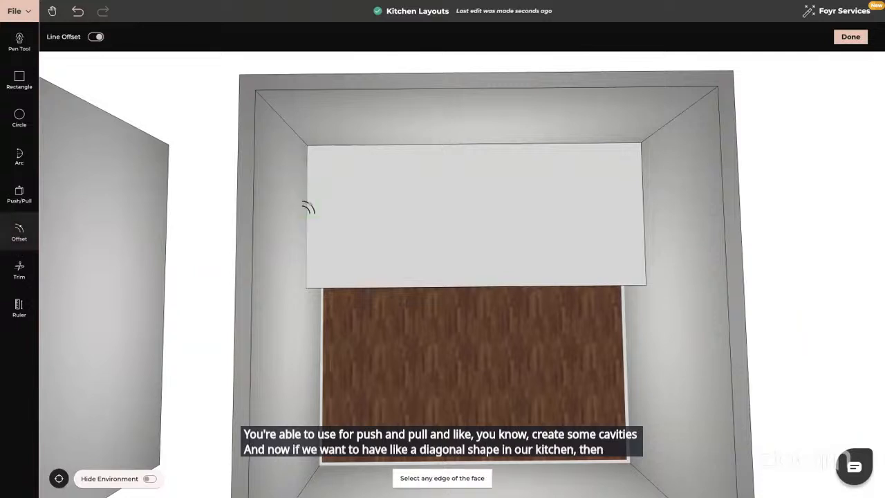
pyautogui.click(309, 207)
pyautogui.write('0.')
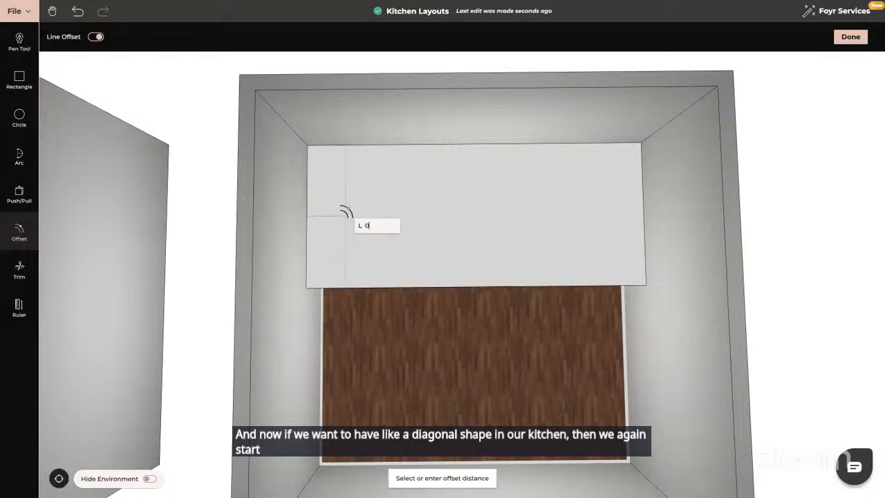
pyautogui.write('6')
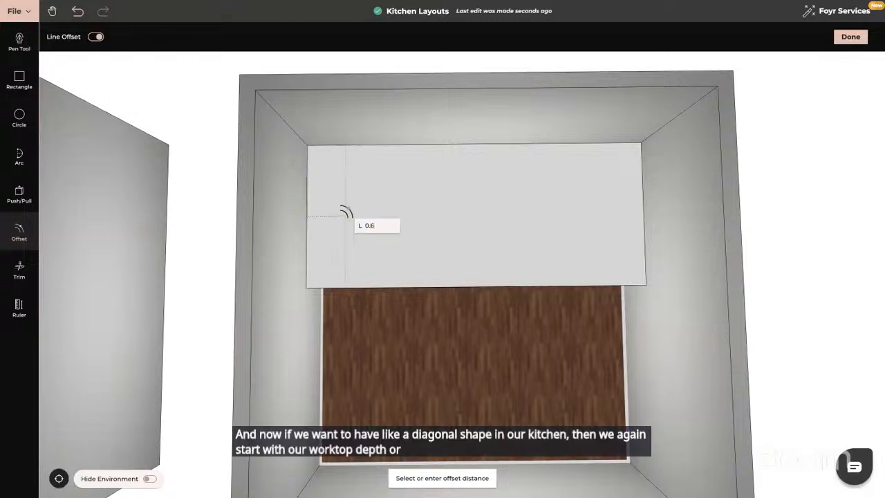
pyautogui.press('Return')
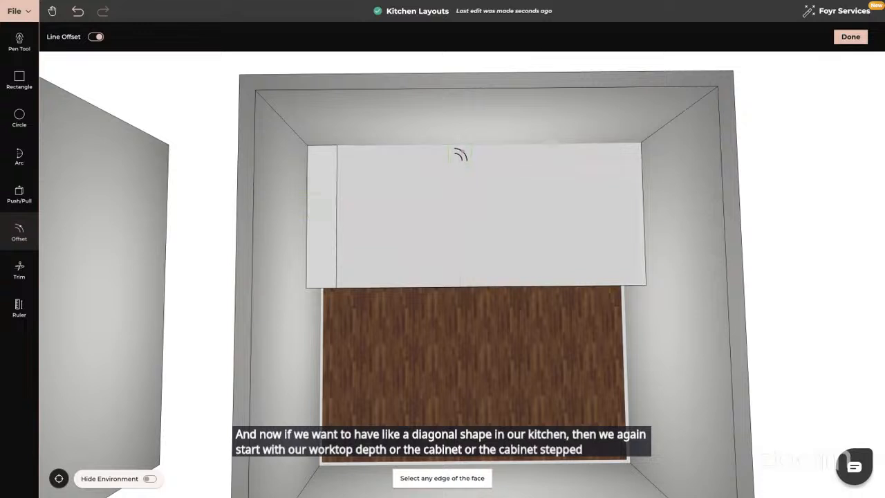
pyautogui.click(460, 148)
pyautogui.write('0')
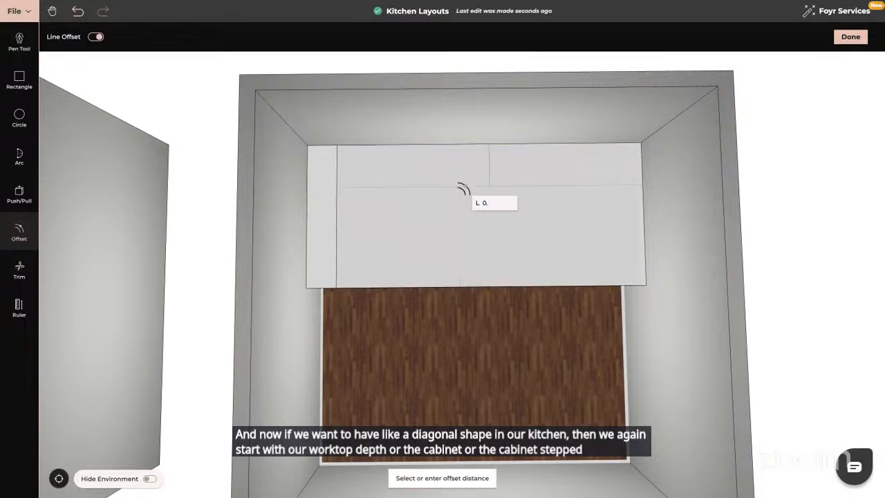
pyautogui.write('.62')
pyautogui.press('Return')
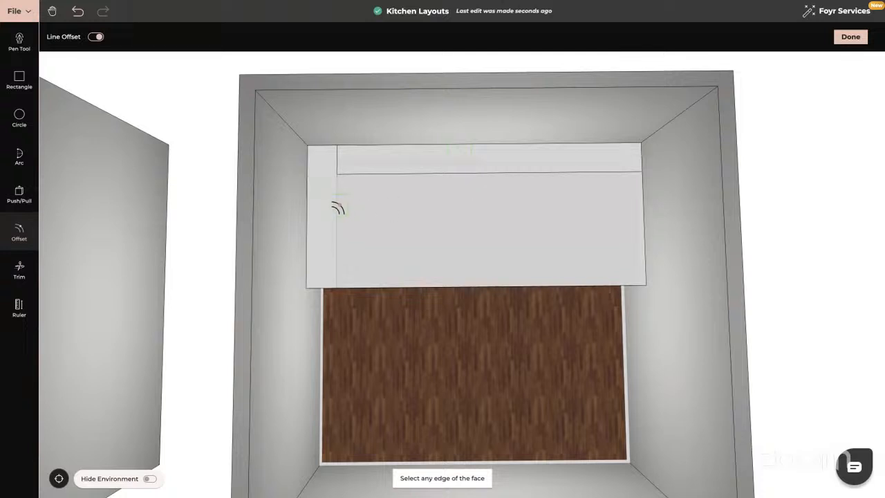
pyautogui.click(19, 308)
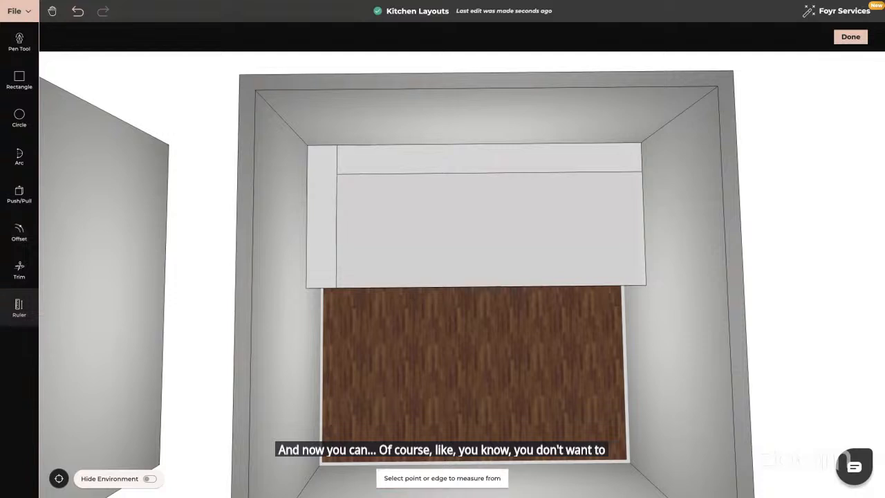
pyautogui.click(335, 174)
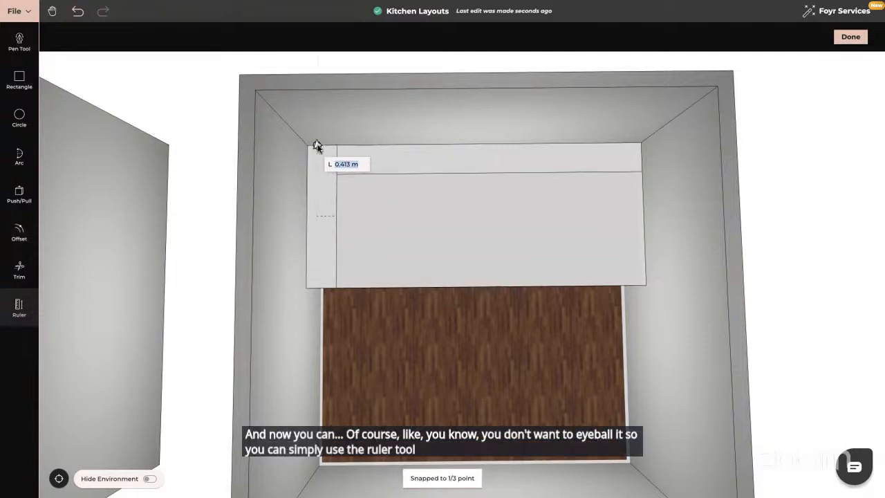
pyautogui.press('Escape')
pyautogui.click(19, 308)
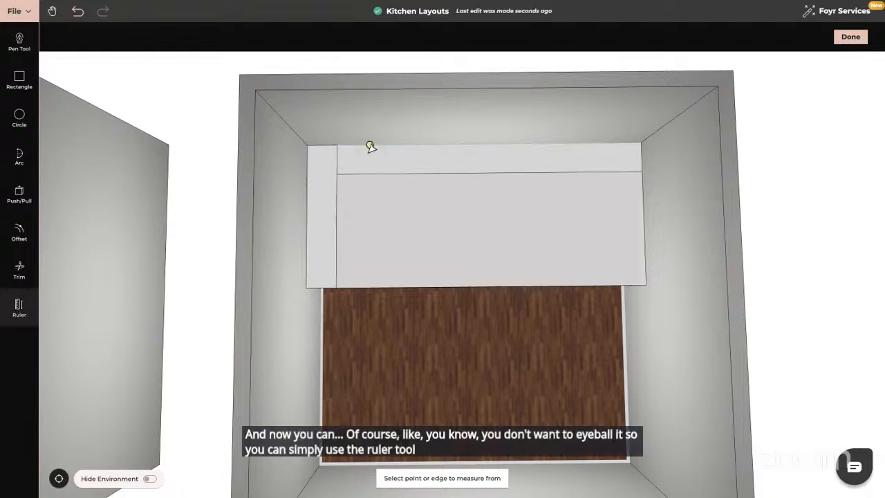
pyautogui.click(323, 148)
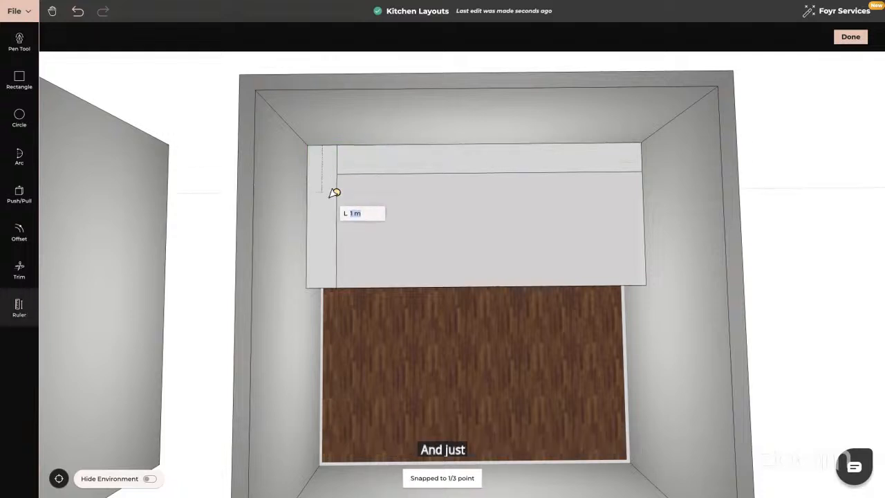
pyautogui.press('Escape')
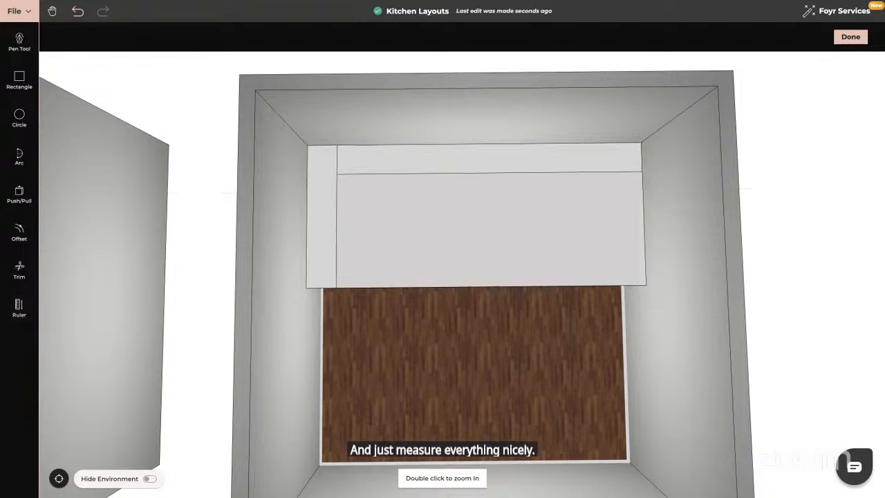
# - Add ruler guides 1 m from the block's back-left corner along both the left and back edges
pyautogui.click(19, 308)
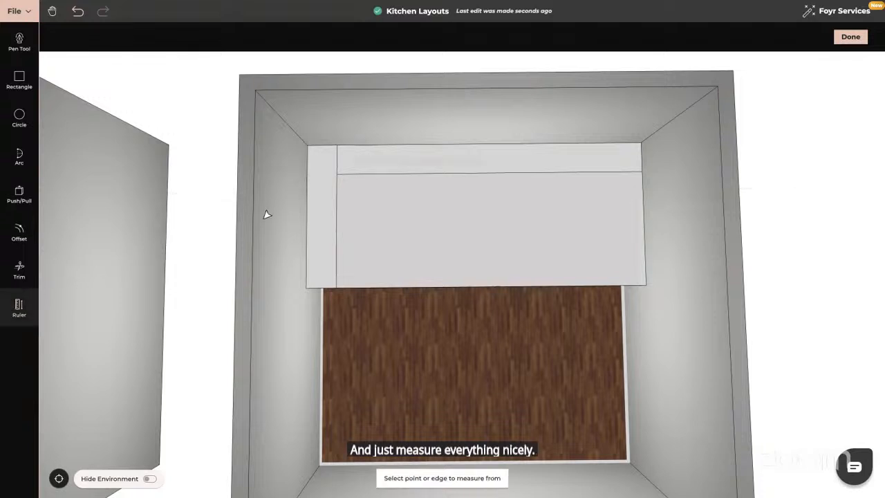
pyautogui.click(322, 147)
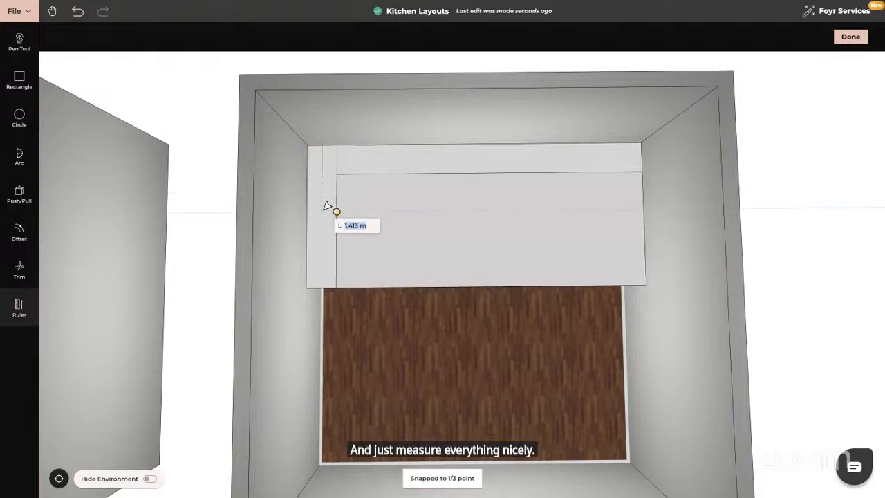
pyautogui.write('1')
pyautogui.press('Return')
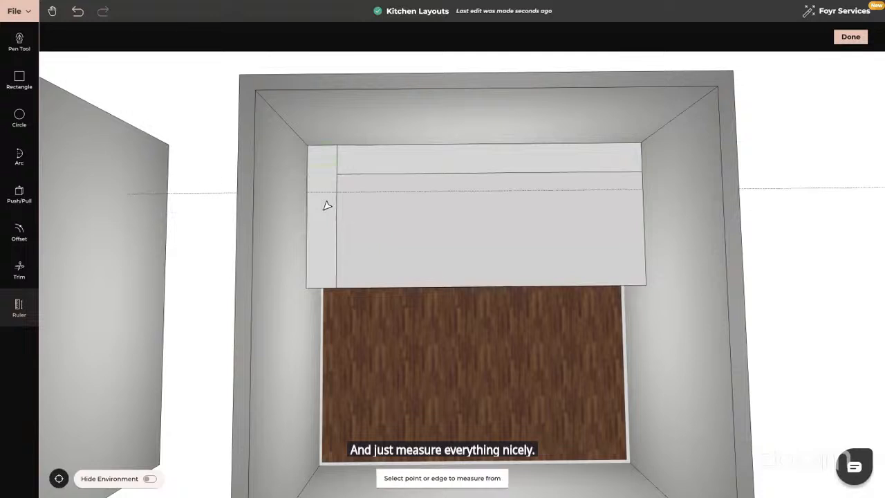
pyautogui.click(308, 148)
pyautogui.write('1')
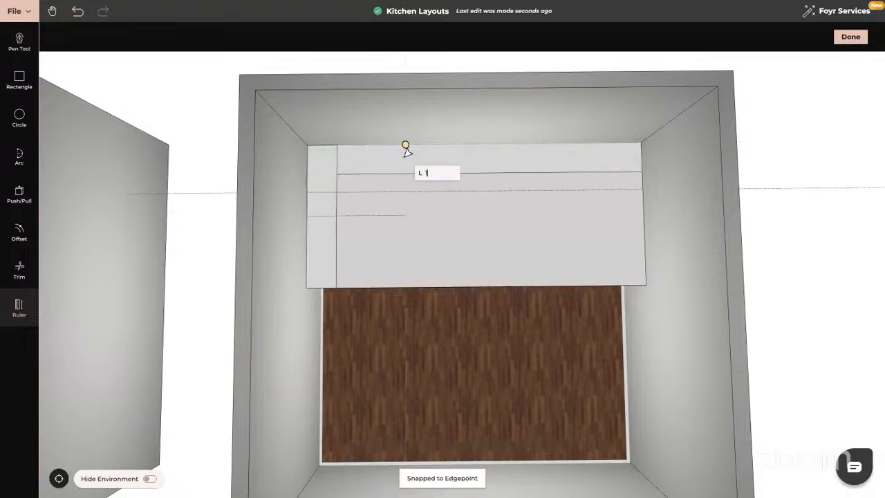
pyautogui.press('Return')
# - Draw a diagonal line with the Pen tool across the back-left corner between the offset lines
pyautogui.click(19, 45)
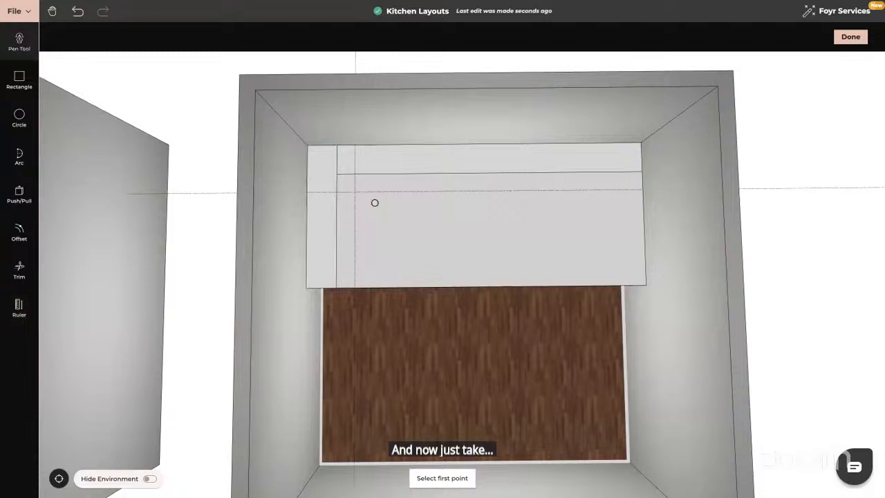
pyautogui.scroll(5, 414, 237)
pyautogui.scroll(3, 400, 216)
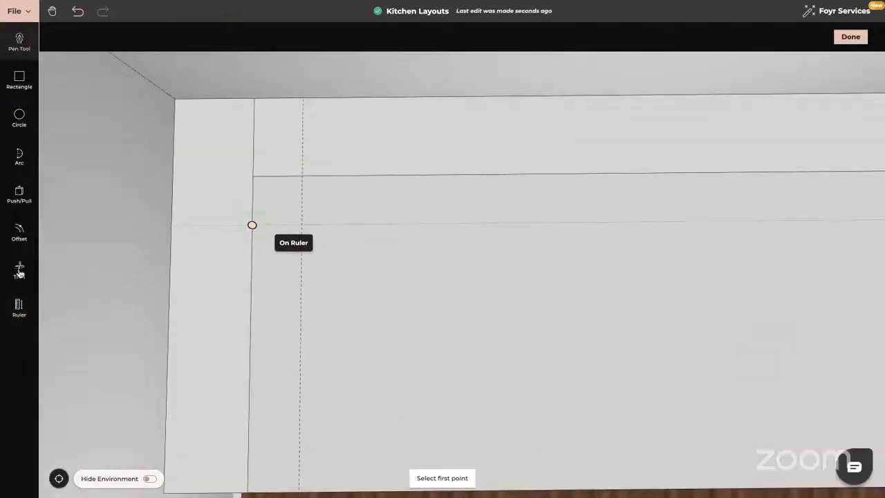
pyautogui.click(251, 225)
pyautogui.click(303, 176)
pyautogui.scroll(-2, 303, 179)
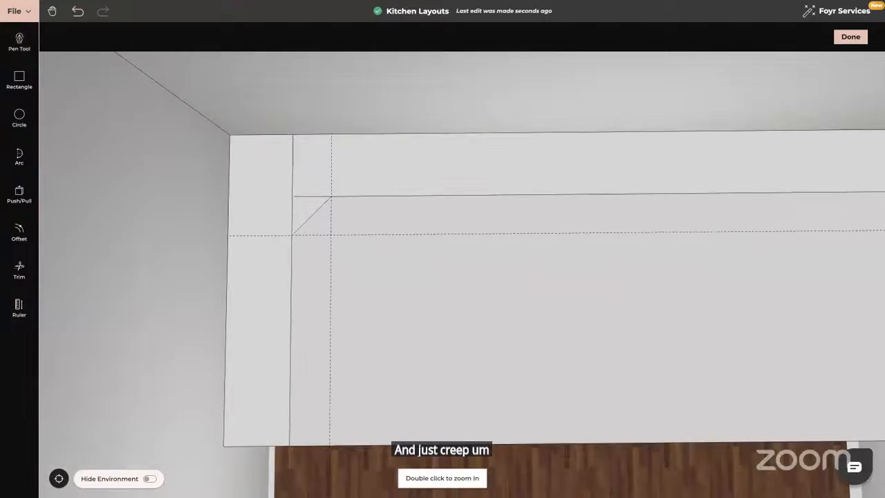
# - Trim away the leftover offset line segments around the diagonal back-left corner with the Trim tool
pyautogui.click(20, 270)
pyautogui.click(293, 167)
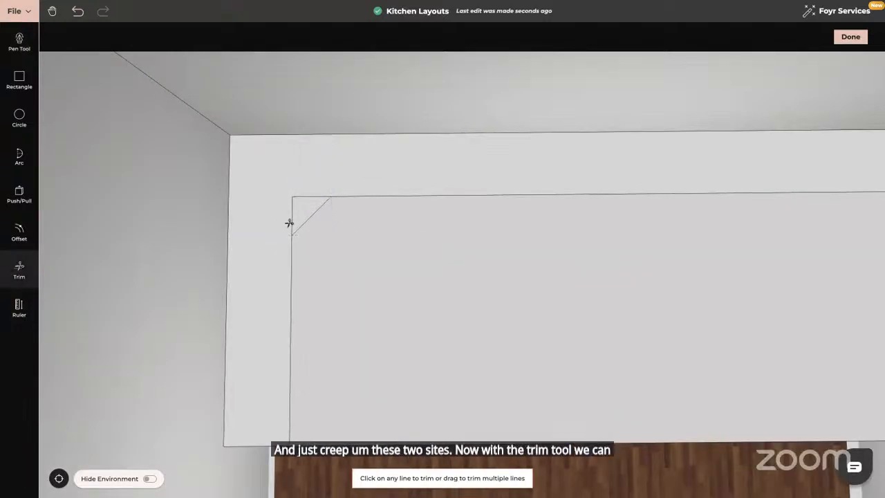
pyautogui.click(291, 220)
pyautogui.click(308, 196)
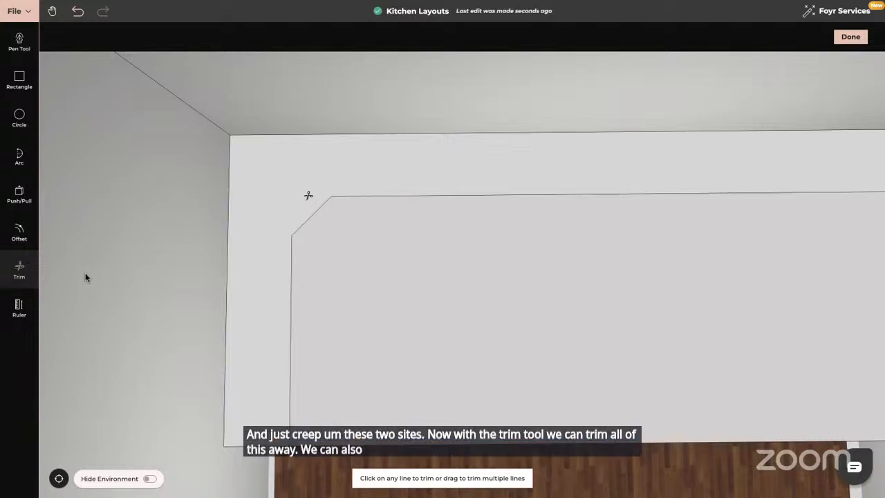
# - Push/Pull the inner face down to cut the counter shape with its diagonal corner out of the block
pyautogui.click(20, 199)
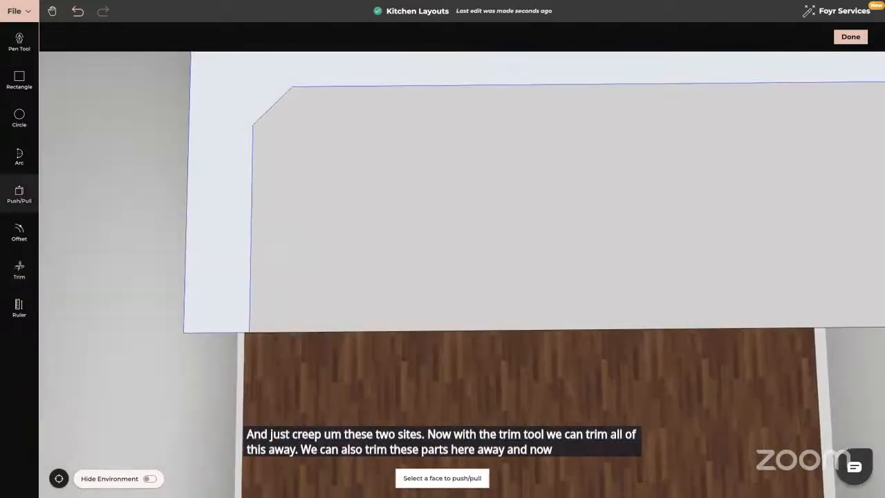
pyautogui.click(461, 271)
pyautogui.click(463, 310)
pyautogui.moveTo(463, 263); pyautogui.dragTo(392, 209)
pyautogui.moveTo(501, 228); pyautogui.dragTo(509, 278)
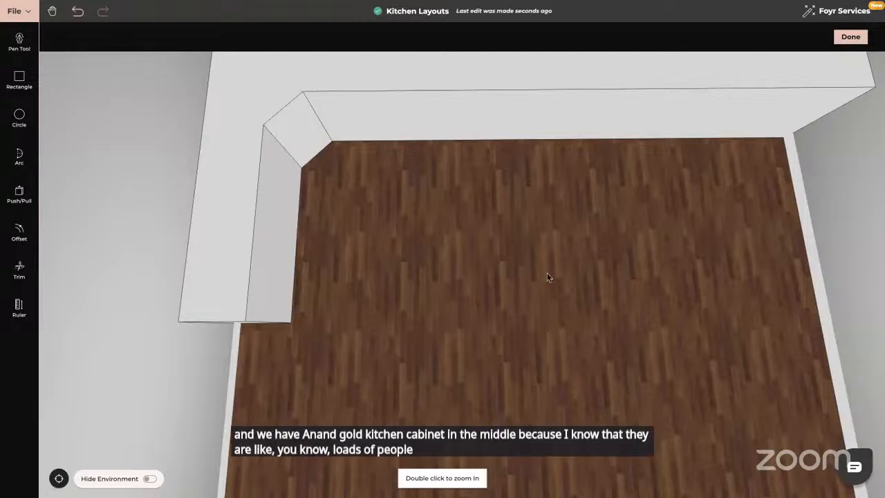
# - Finish editing, then select the U-shaped counter in another room and reopen it for editing with Modify
pyautogui.moveTo(546, 277); pyautogui.dragTo(541, 232)
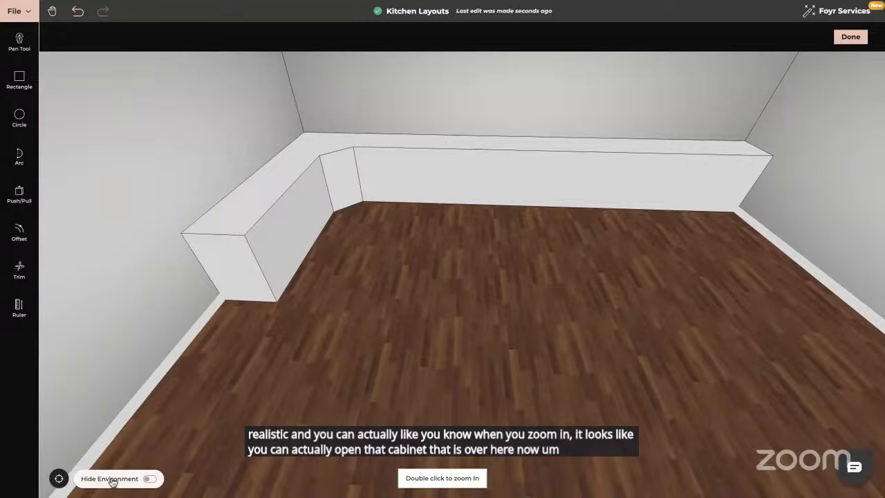
pyautogui.click(59, 479)
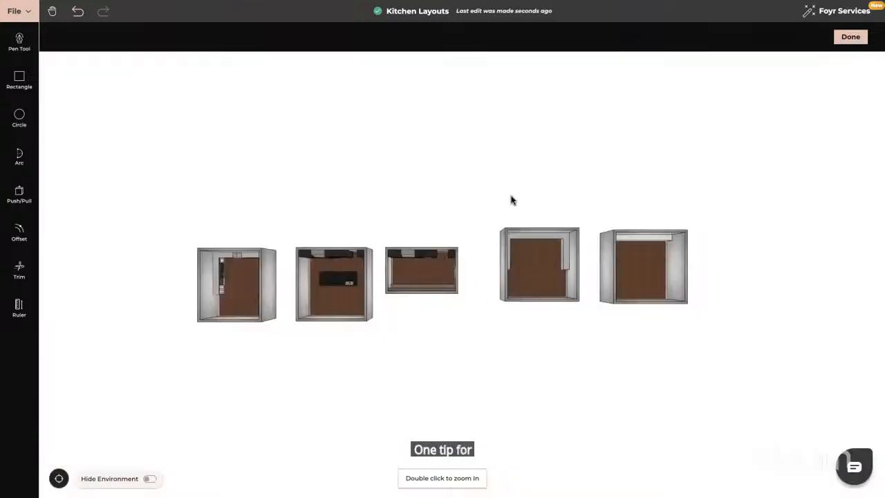
pyautogui.doubleClick(534, 238)
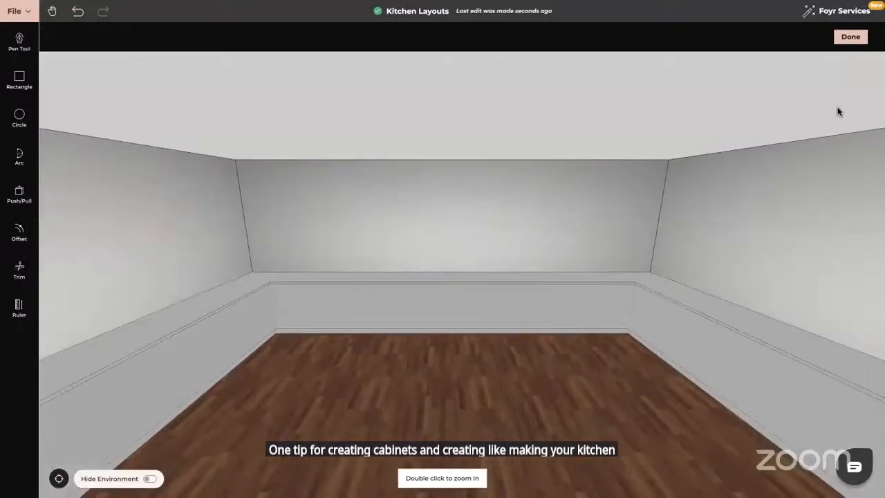
pyautogui.click(861, 38)
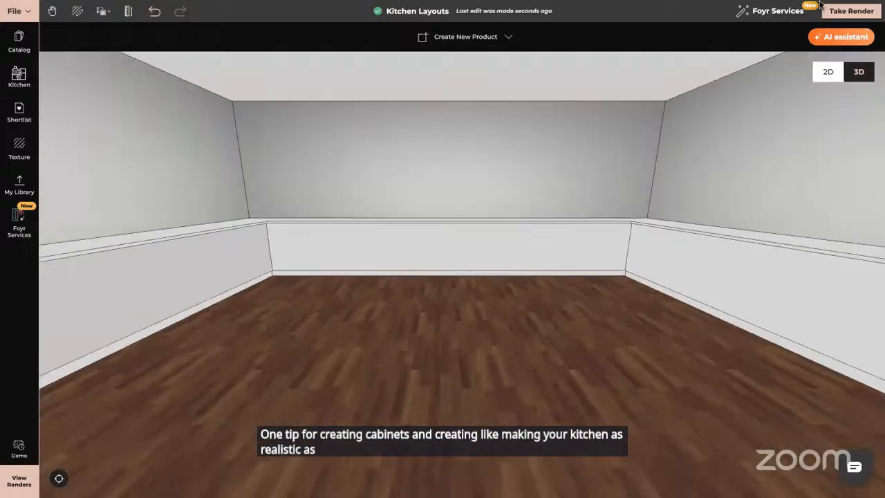
pyautogui.click(433, 247)
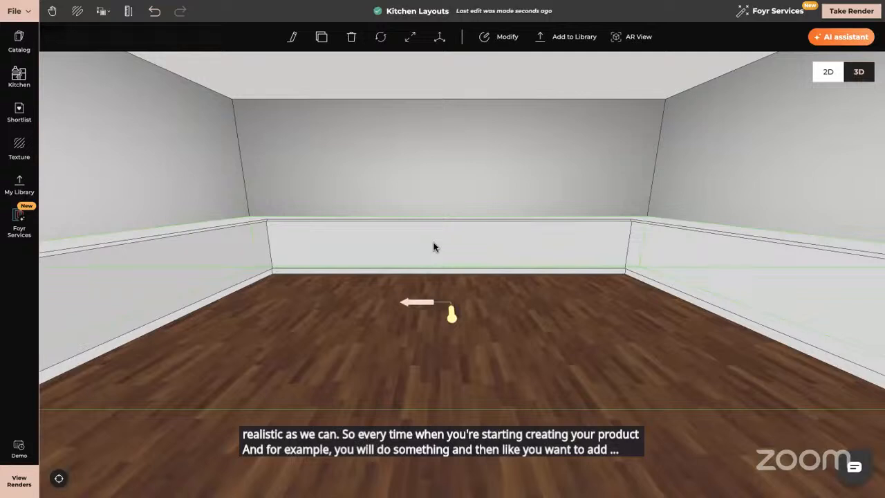
pyautogui.click(505, 39)
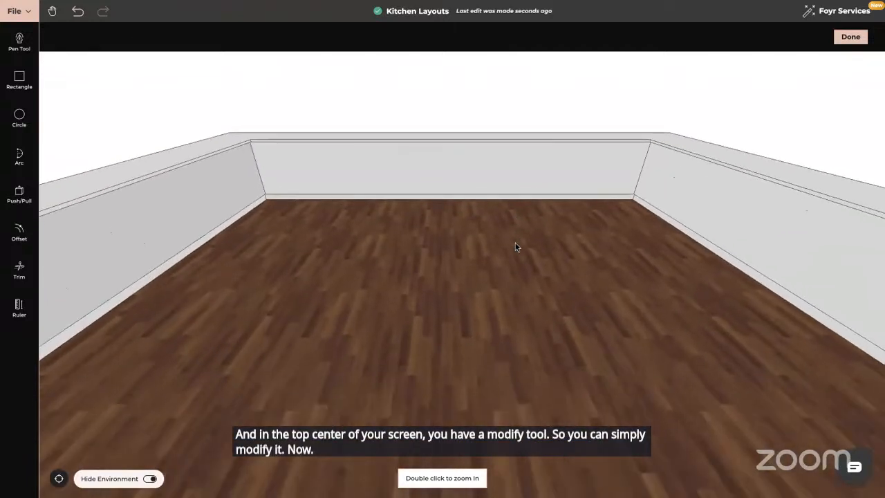
# - Toggle the room environment's visibility while editing the counter
pyautogui.click(149, 479)
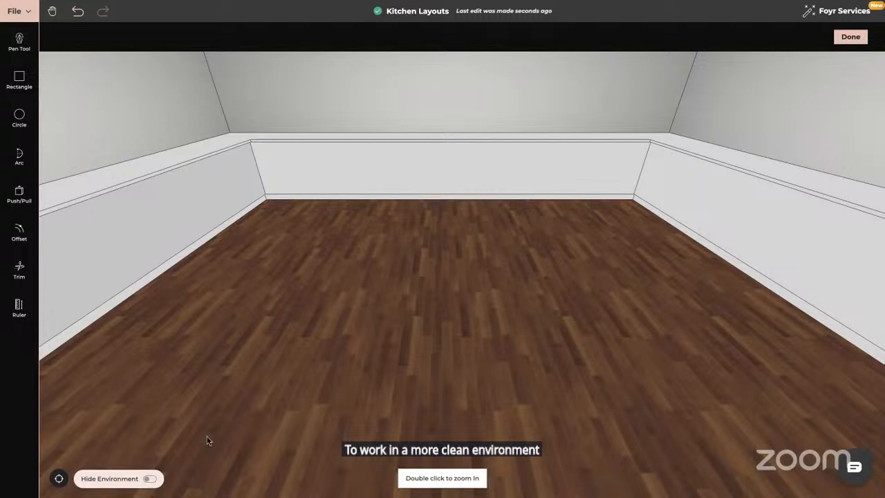
pyautogui.scroll(10, 415, 336)
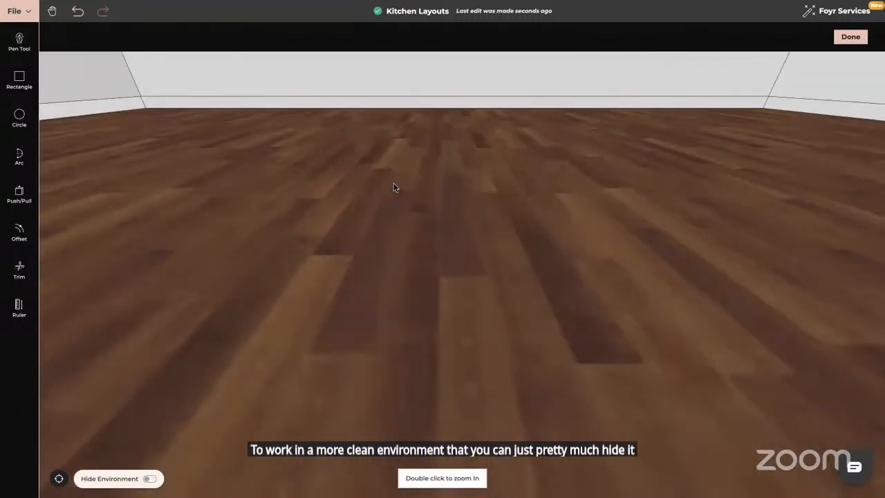
pyautogui.moveTo(394, 184); pyautogui.dragTo(459, 377)
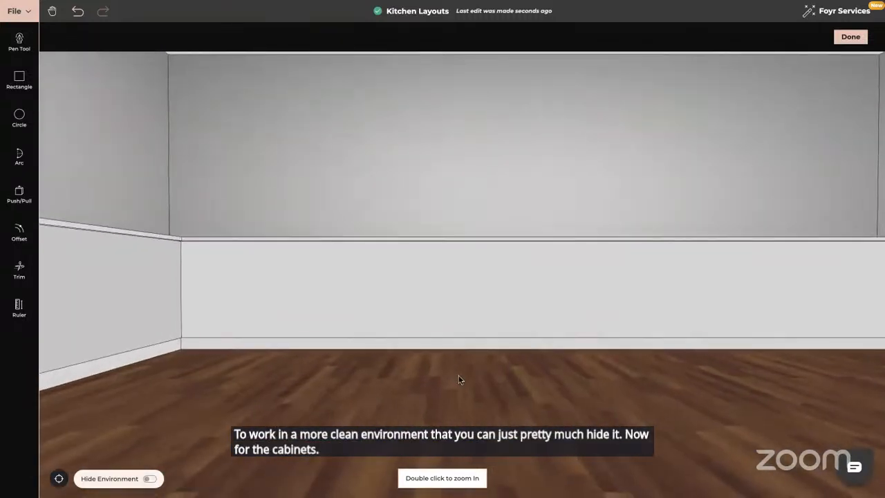
# - Enable Line Offset and offset a line from the left edge of the counter's front face
pyautogui.click(20, 223)
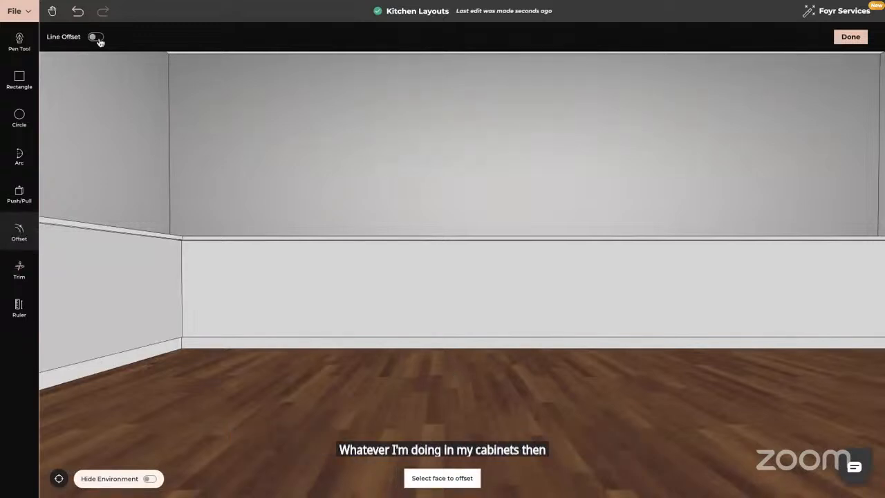
pyautogui.click(96, 37)
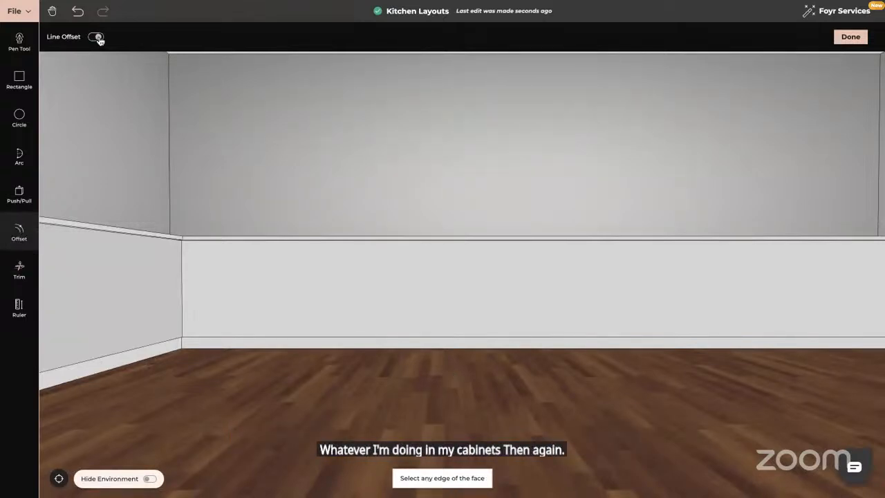
pyautogui.click(188, 281)
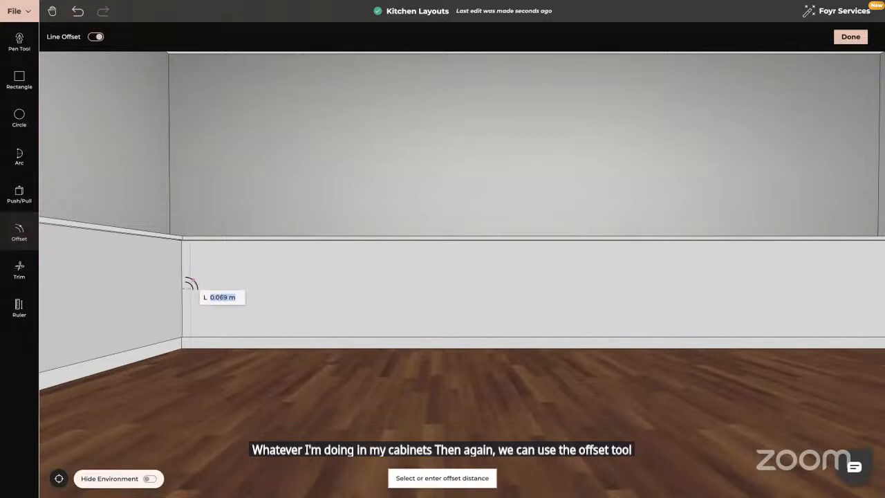
pyautogui.press('BackSpace')
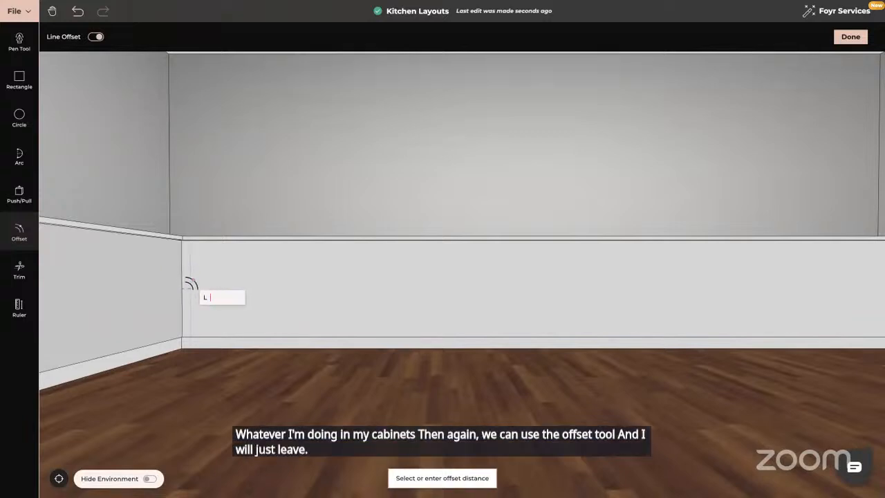
pyautogui.write('0.05')
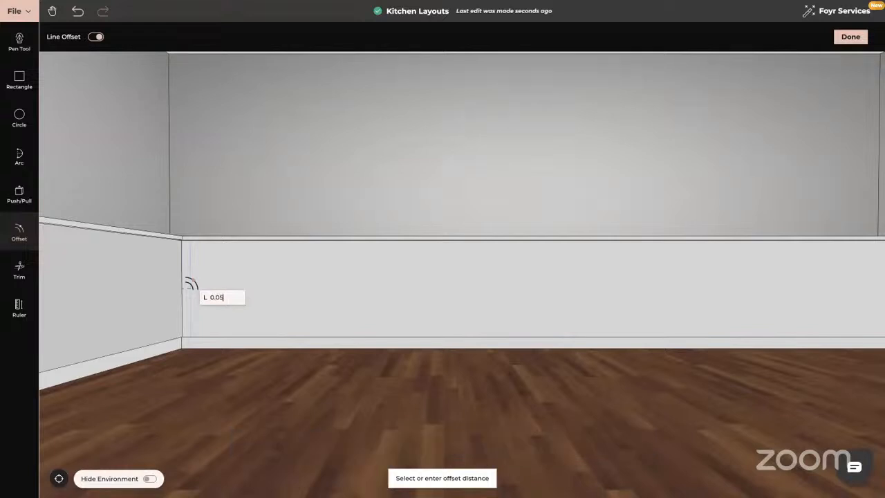
pyautogui.press('Return')
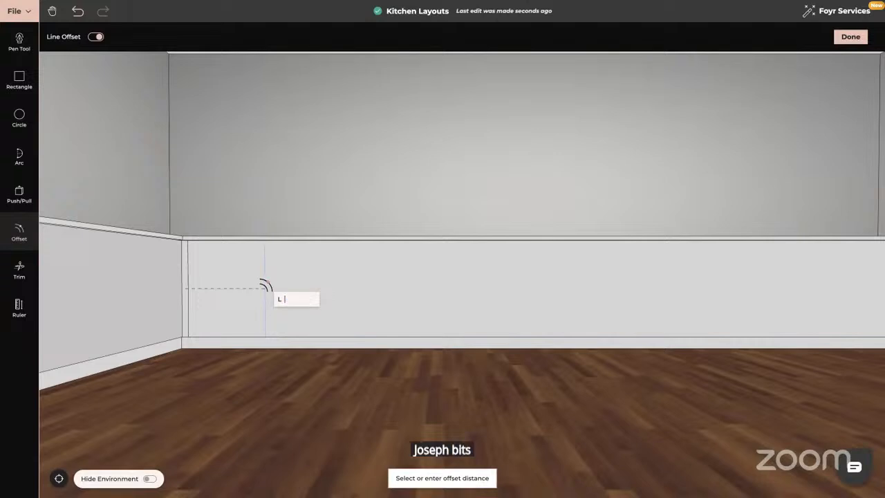
# - Offset three successive vertical lines 1 m apart along the counter front to divide it into cabinet sections
pyautogui.click(185, 289)
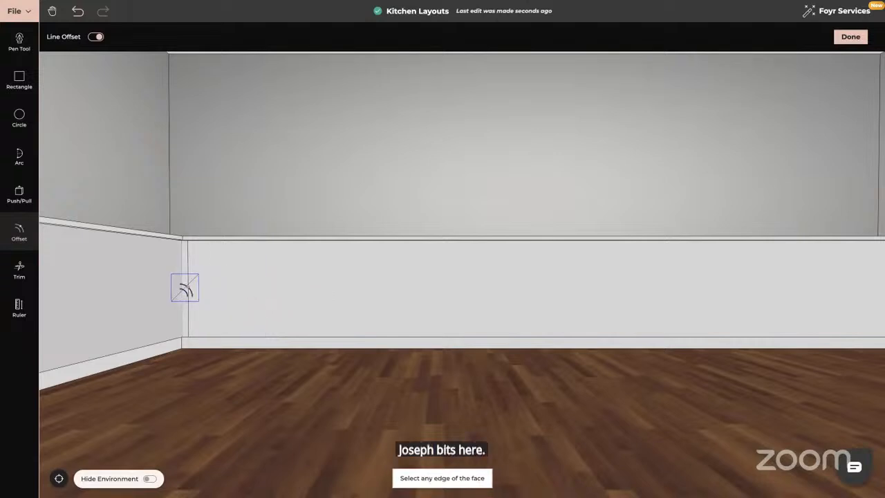
pyautogui.click(186, 289)
pyautogui.write('1')
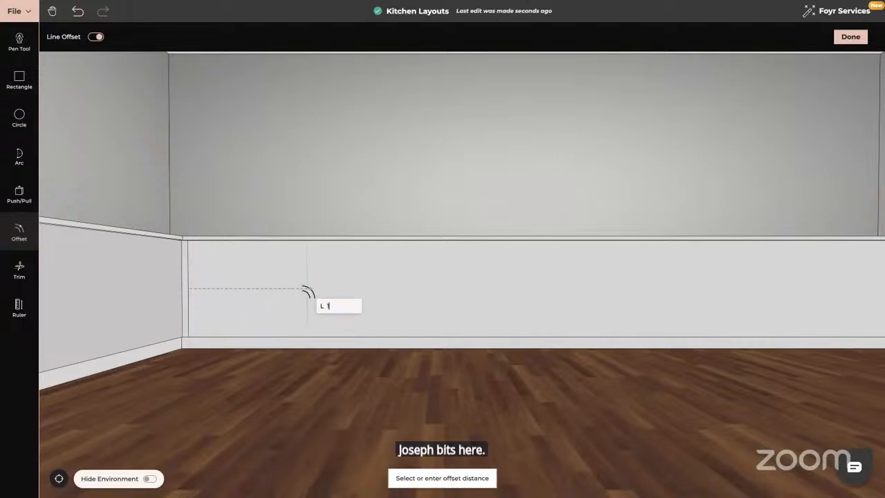
pyautogui.press('Return')
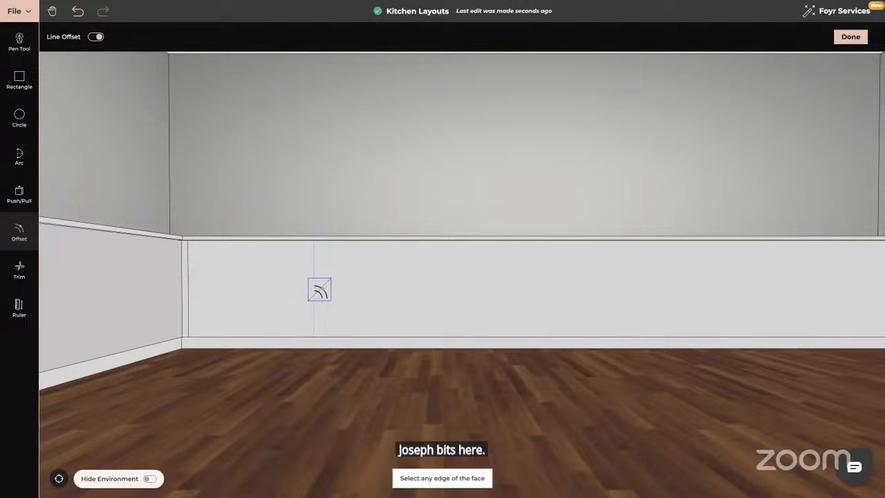
pyautogui.click(314, 289)
pyautogui.write('1')
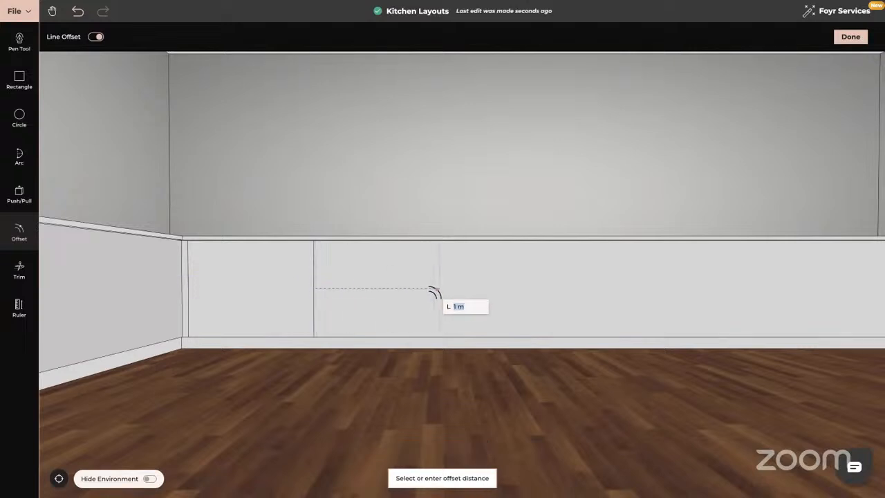
pyautogui.press('Return')
pyautogui.click(438, 289)
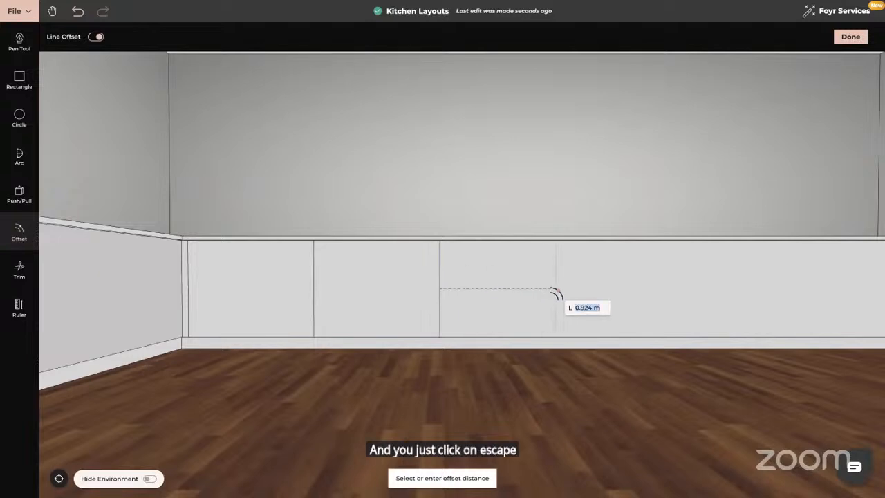
pyautogui.write('1')
pyautogui.press('Return')
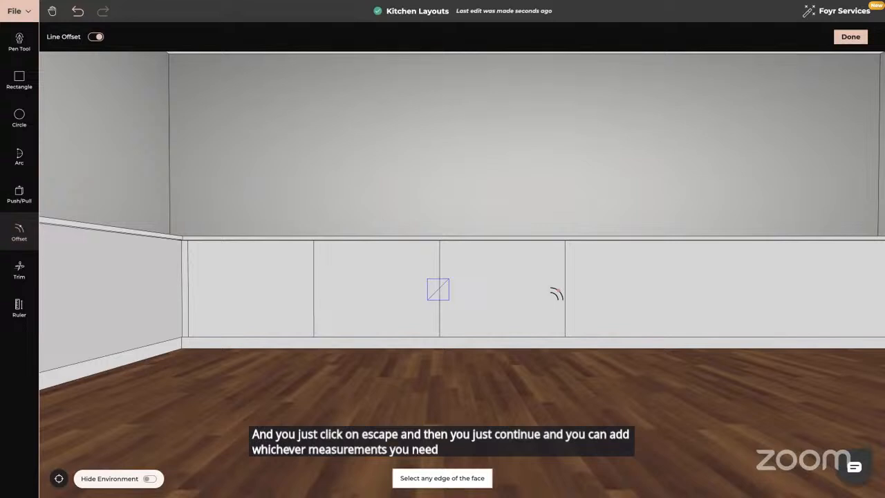
# - With Line Offset off, offset the first cabinet section's face inward by 0.01 m to outline a door
pyautogui.click(20, 234)
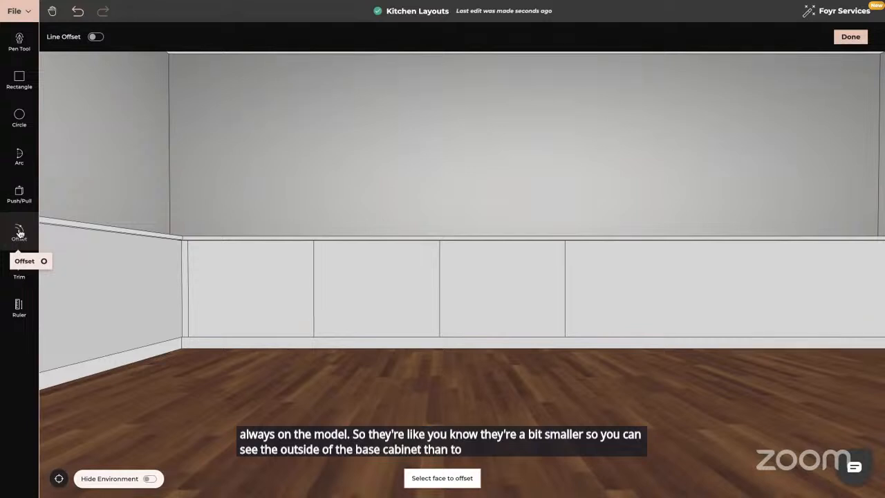
pyautogui.click(235, 292)
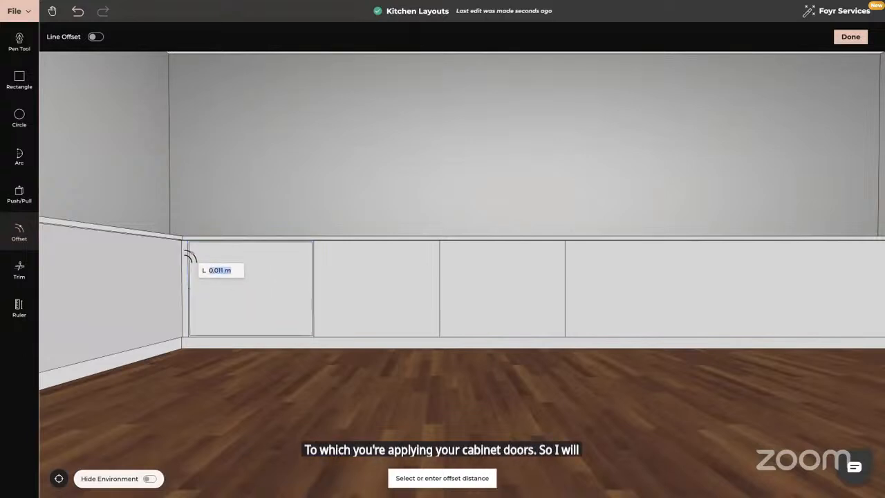
pyautogui.write('0.01')
pyautogui.press('Return')
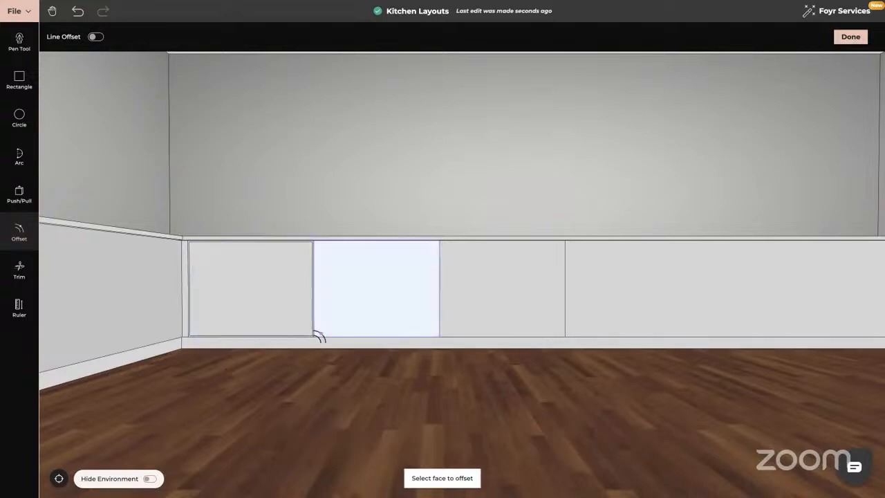
pyautogui.moveTo(310, 367); pyautogui.dragTo(310, 379)
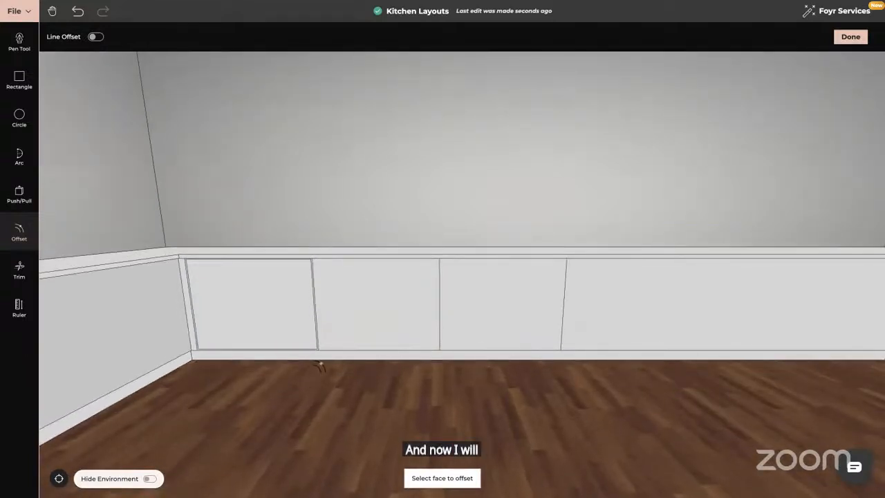
pyautogui.press('Escape')
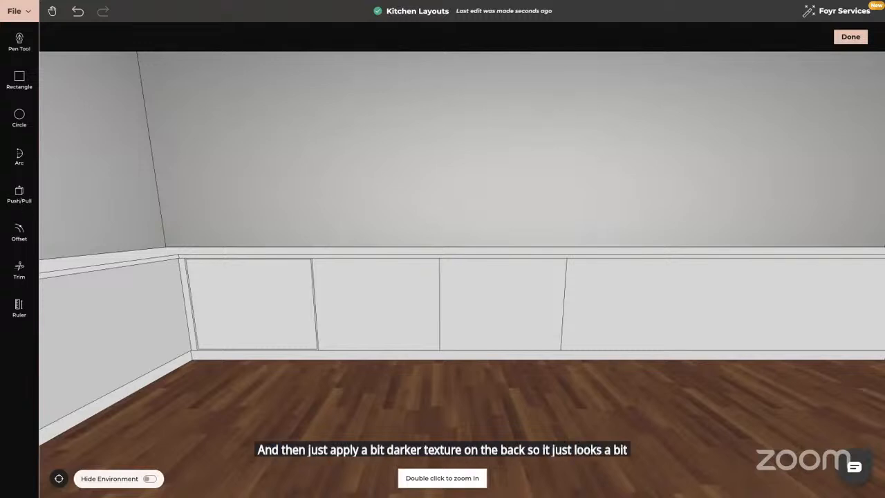
# - Pull the first cabinet door panel out 0.02 m with Push/Pull
pyautogui.press('p')
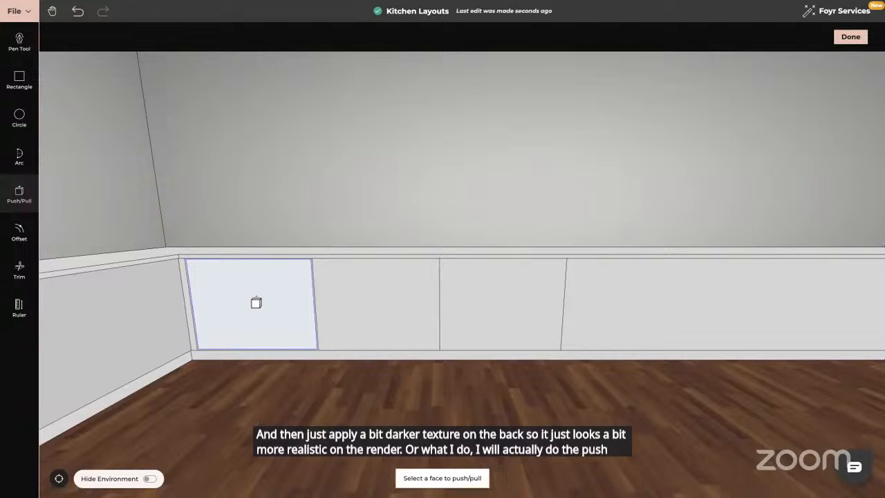
pyautogui.click(254, 303)
pyautogui.write('.025')
pyautogui.press('Return')
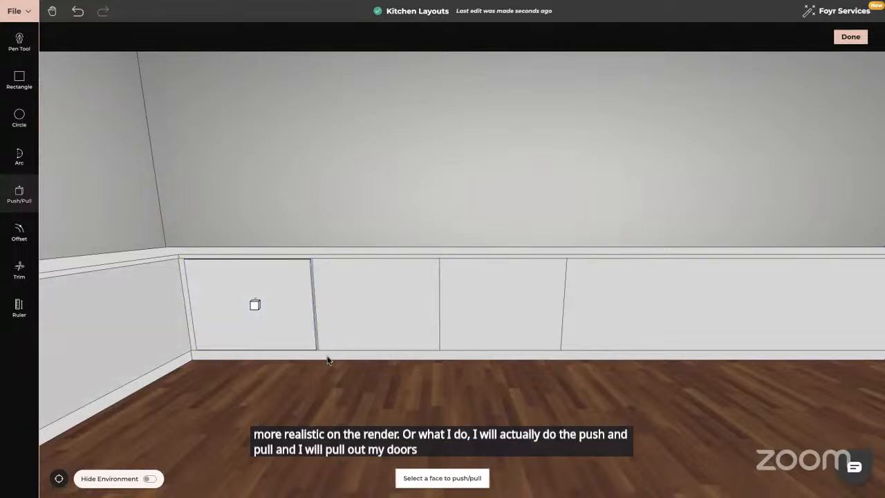
pyautogui.scroll(3, 387, 342)
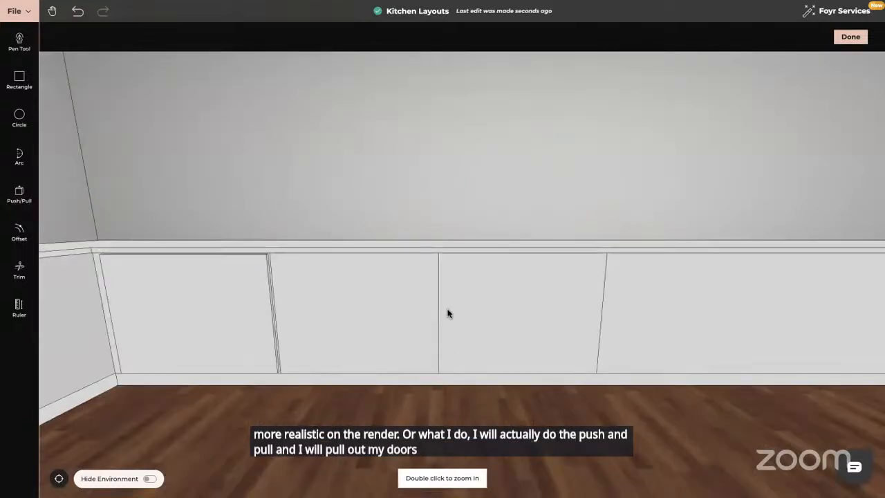
pyautogui.scroll(3, 429, 235)
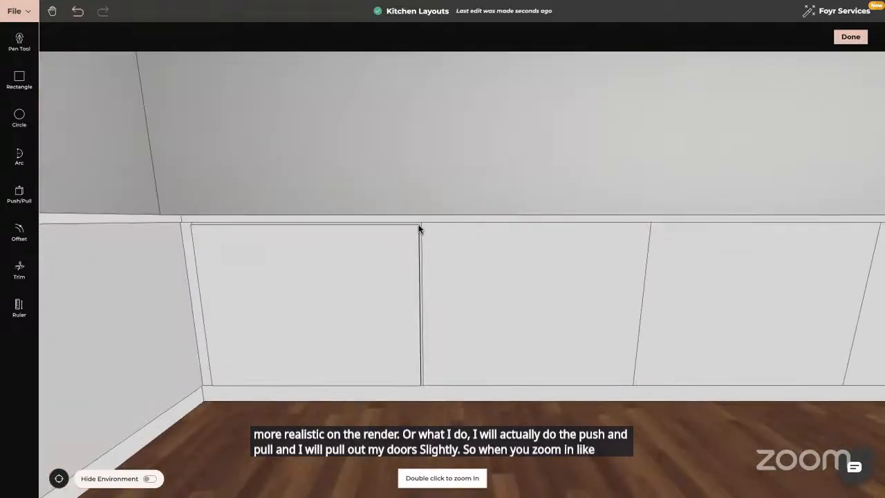
pyautogui.scroll(3, 407, 333)
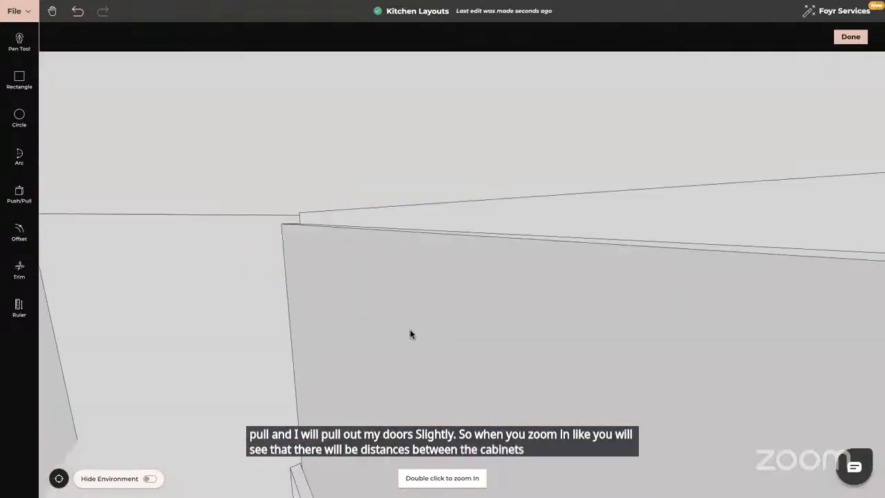
# - Offset the first cabinet door's face inward twice to outline a frame around an inner panel
pyautogui.scroll(-3, 397, 336)
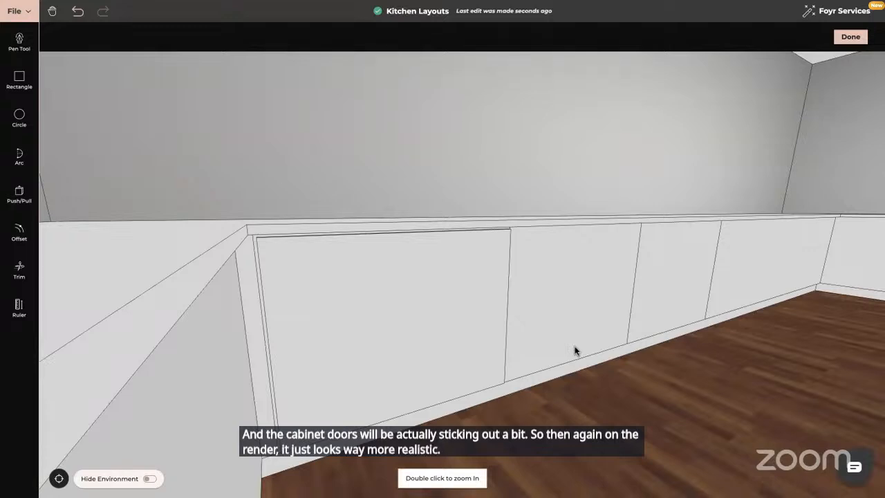
pyautogui.moveTo(547, 356)
pyautogui.mouseDown()
pyautogui.moveTo(536, 346)
pyautogui.moveTo(546, 345)
pyautogui.mouseUp()
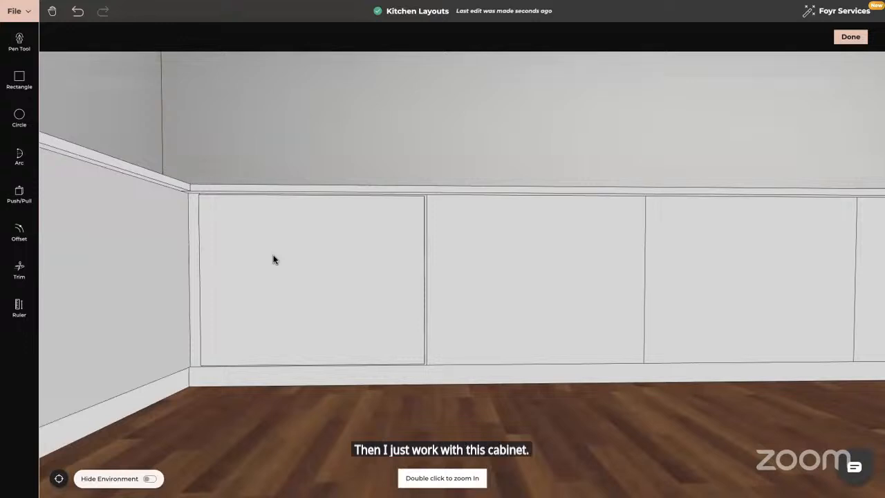
pyautogui.click(19, 233)
pyautogui.click(302, 274)
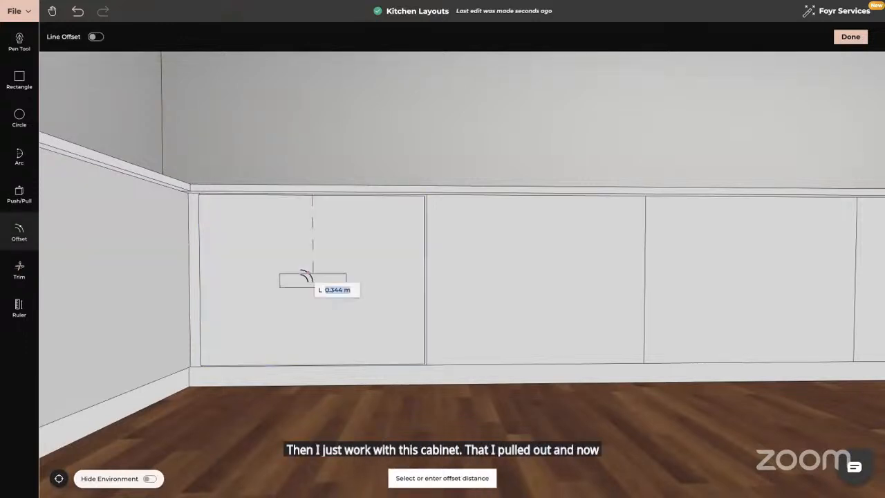
pyautogui.click(237, 206)
pyautogui.click(306, 282)
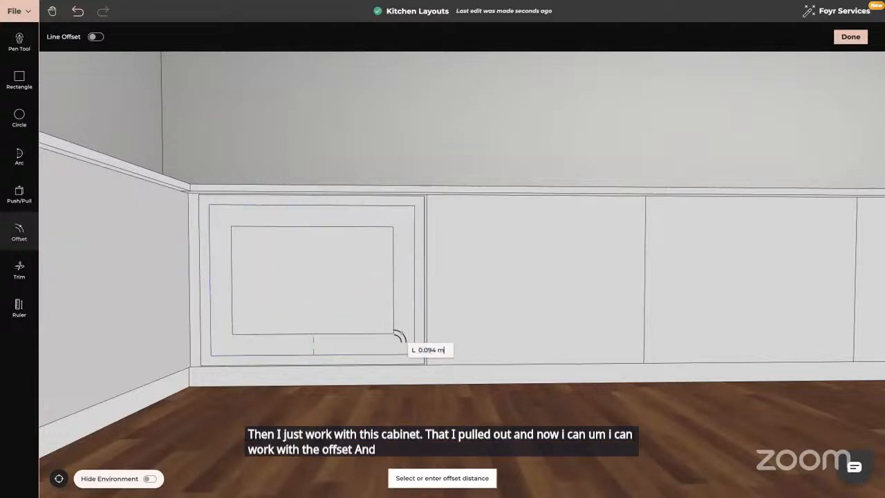
pyautogui.click(402, 348)
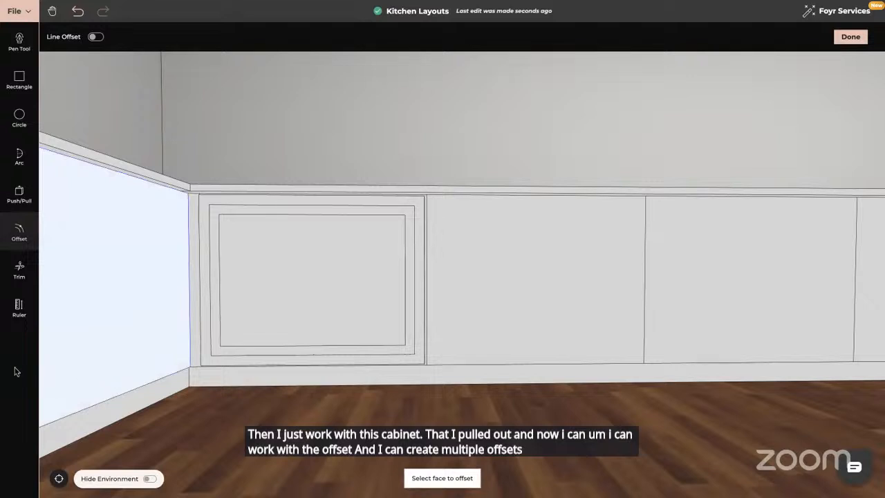
pyautogui.press('Escape')
# - Pull the door's frame ring out about 0.008 m with Push/Pull and finish editing the custom product
pyautogui.moveTo(277, 391); pyautogui.dragTo(240, 393)
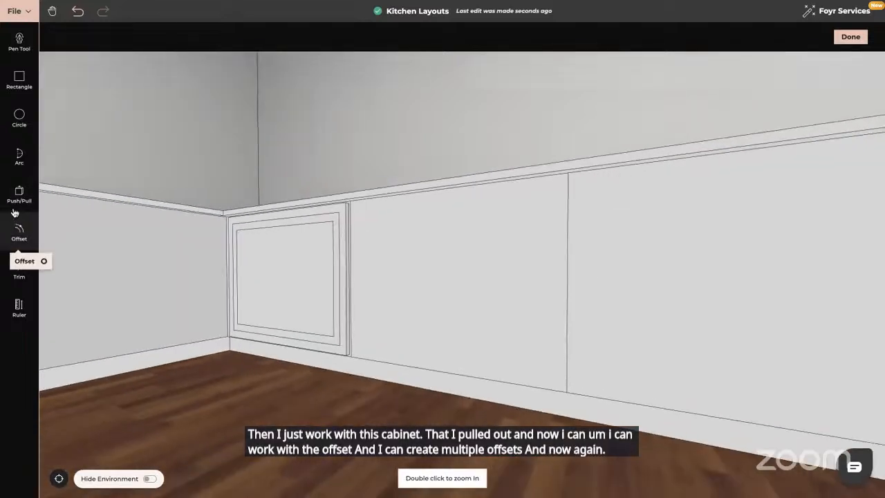
pyautogui.click(19, 194)
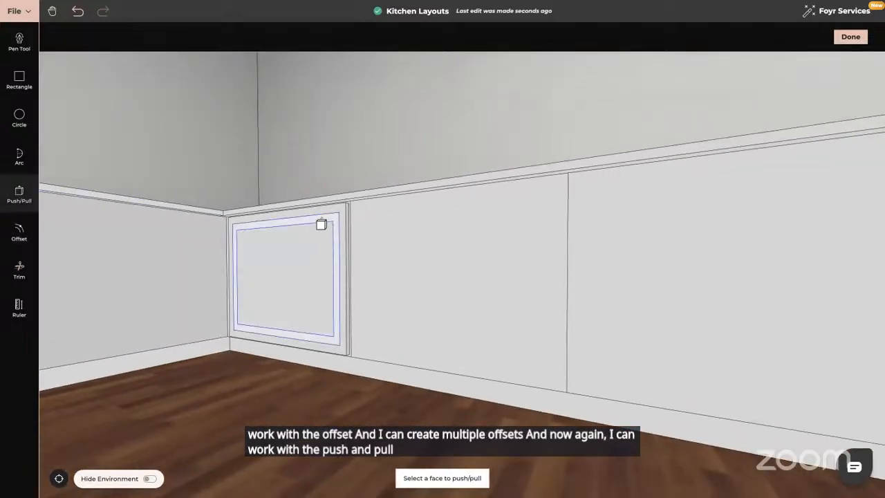
pyautogui.click(322, 224)
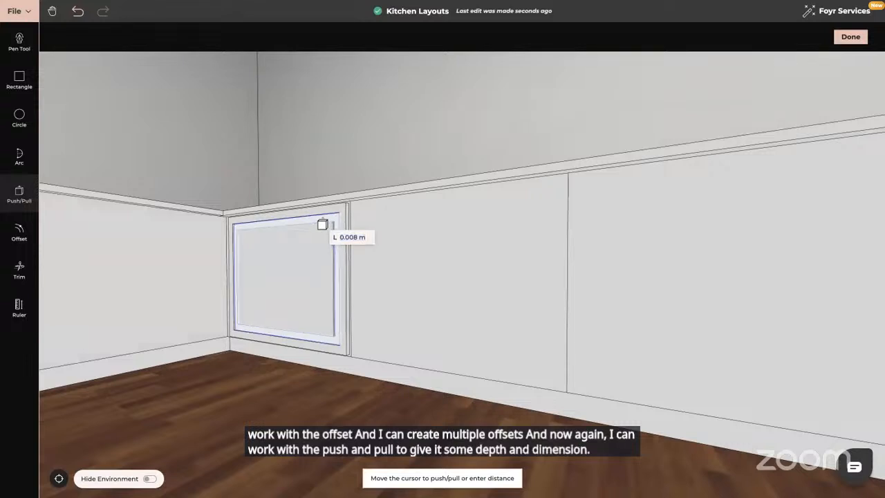
pyautogui.click(323, 225)
pyautogui.press('Escape')
pyautogui.moveTo(265, 349); pyautogui.dragTo(298, 348)
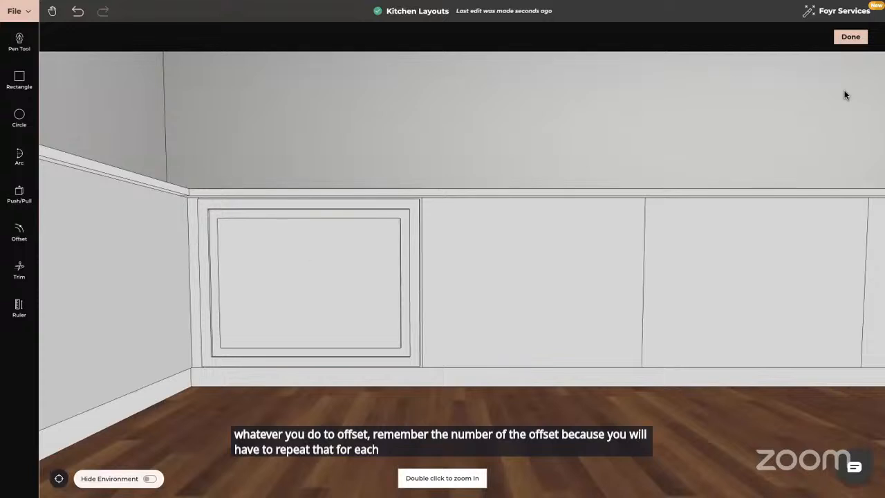
pyautogui.click(851, 37)
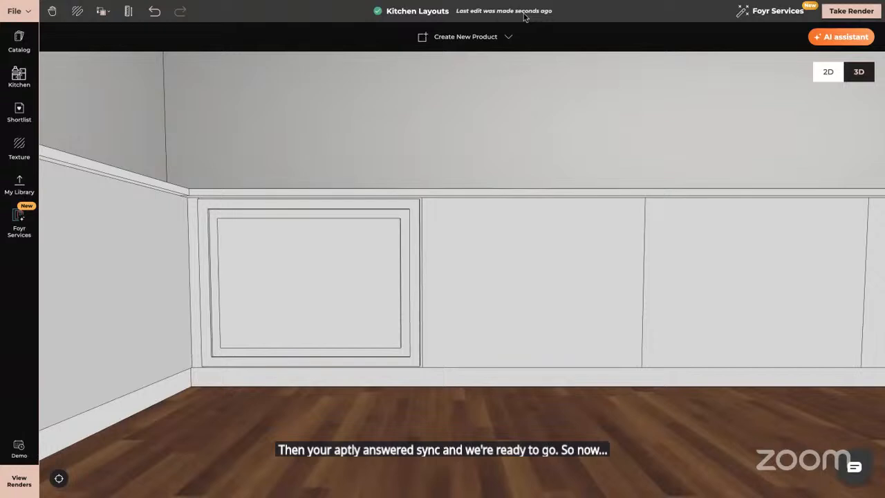
# - Survey the whole scene from above to view all the kitchen layout modules
pyautogui.scroll(-5, 552, 295)
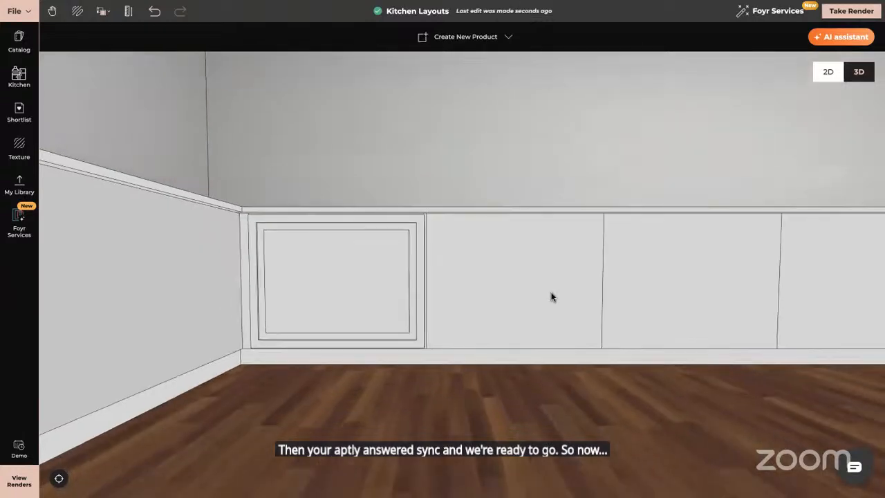
pyautogui.moveTo(551, 289); pyautogui.dragTo(547, 258)
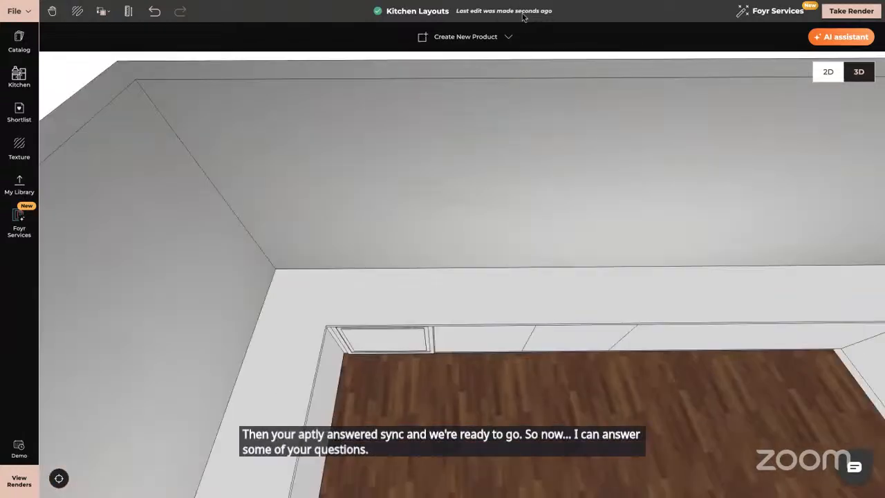
pyautogui.scroll(-3, 547, 258)
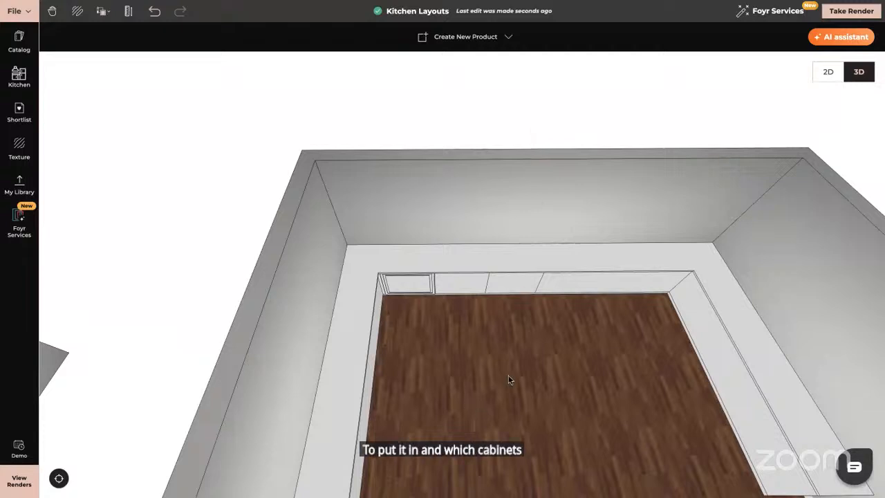
pyautogui.moveTo(510, 381); pyautogui.dragTo(821, 273)
pyautogui.moveTo(359, 320); pyautogui.dragTo(884, 279)
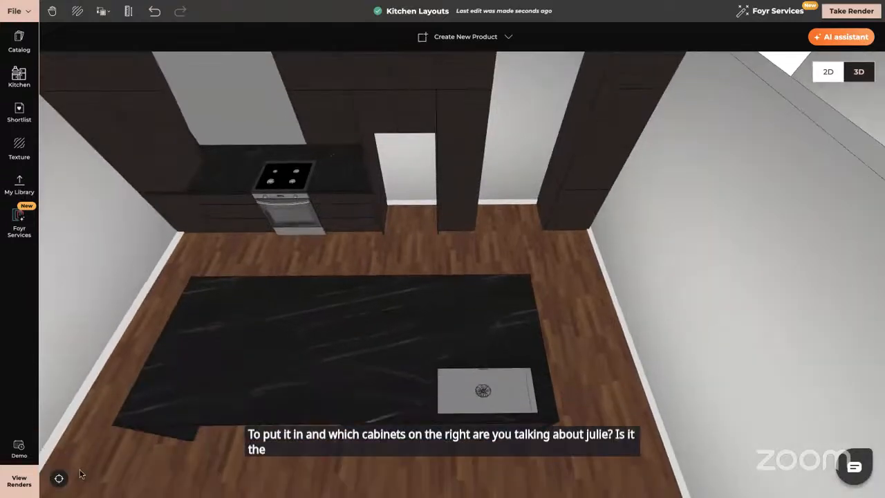
pyautogui.click(59, 478)
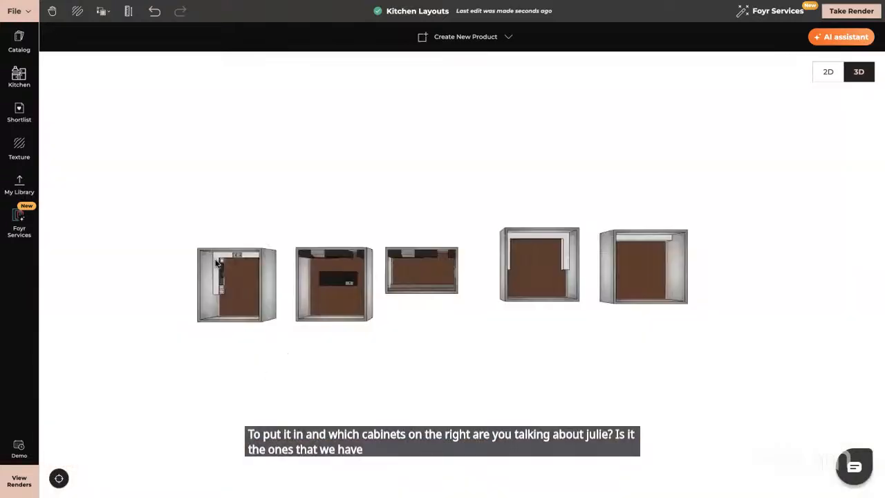
pyautogui.moveTo(324, 320); pyautogui.dragTo(320, 388, button='right')
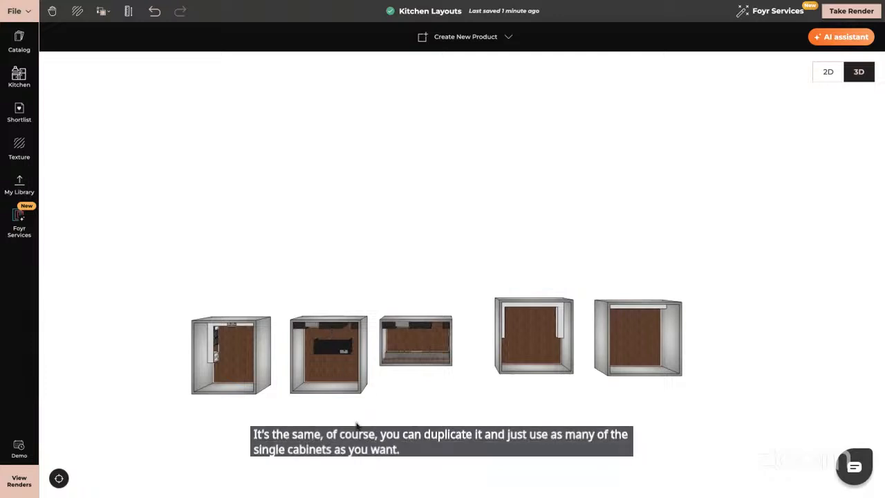
# - Select the second kitchen layout and zoom into it to examine its stove, hood and tall cabinets
pyautogui.click(357, 366)
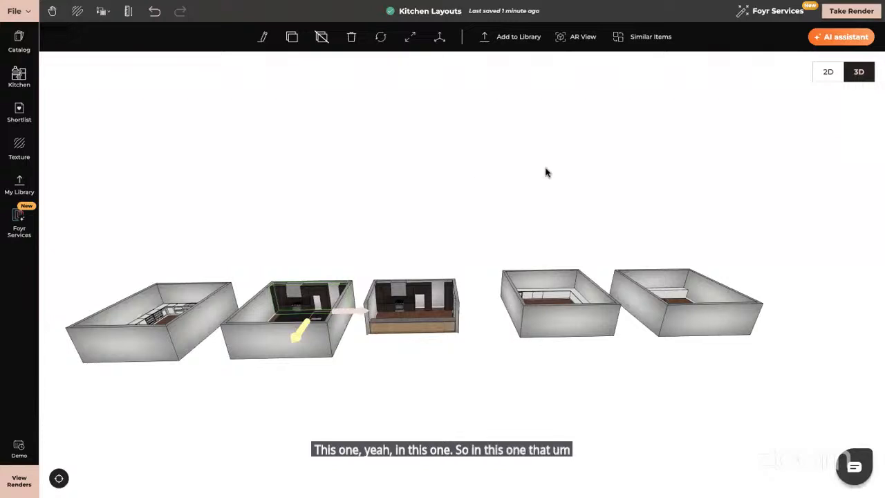
pyautogui.moveTo(546, 168); pyautogui.dragTo(568, 177, button='right')
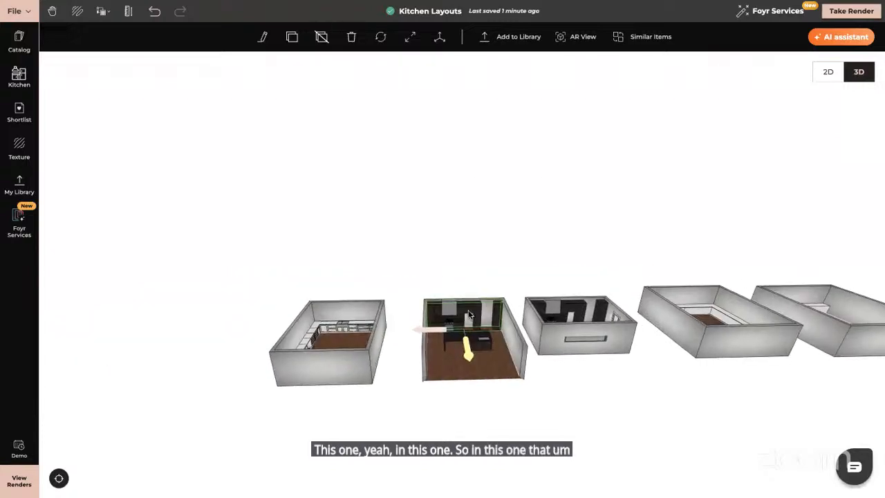
pyautogui.doubleClick(468, 315)
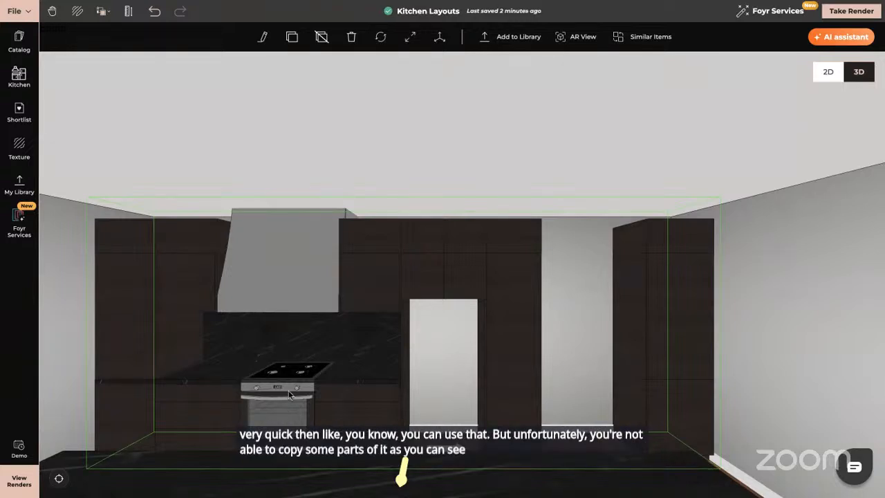
pyautogui.click(41, 311)
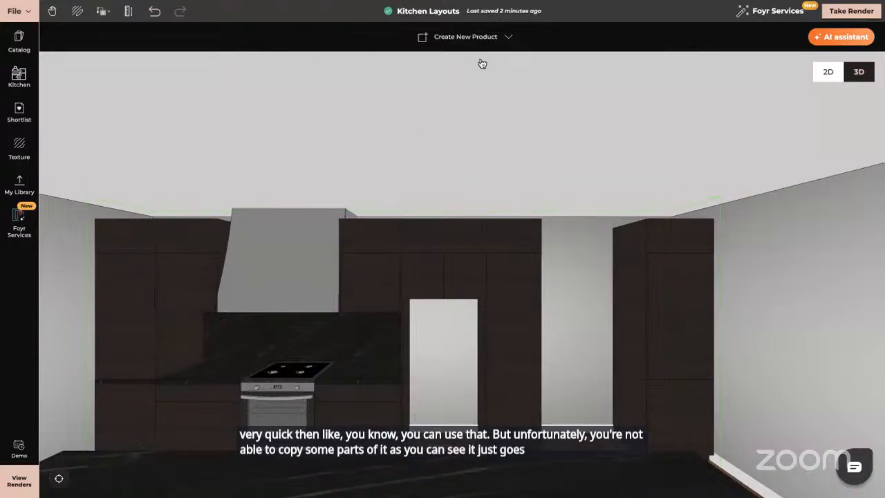
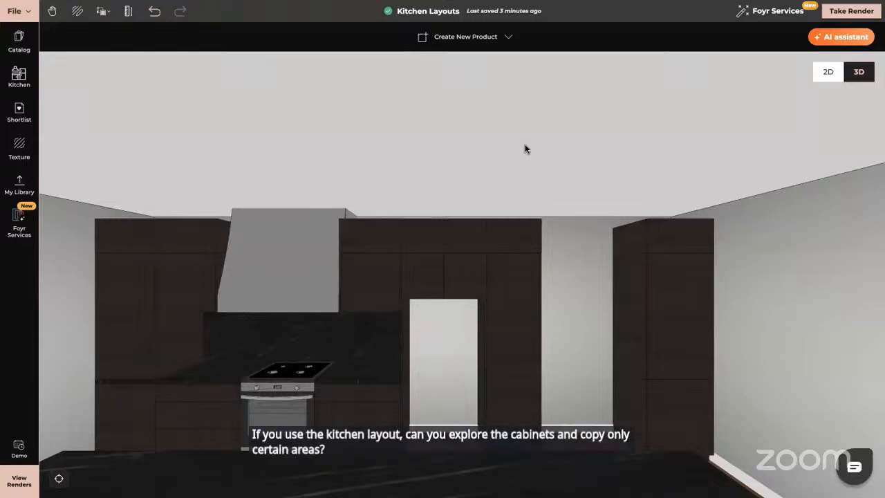
# - Browse the kitchen layouts in 3D, selecting and orbiting around the cabinet runs to inspect them
pyautogui.click(669, 322)
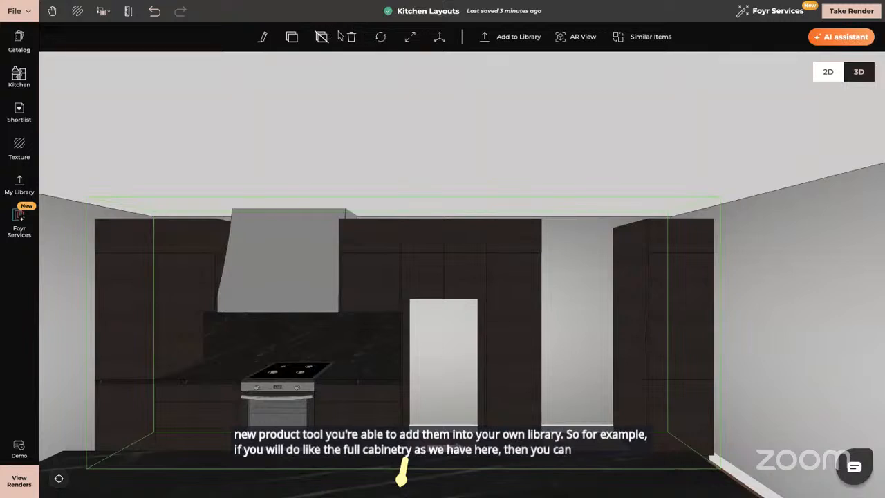
pyautogui.click(60, 477)
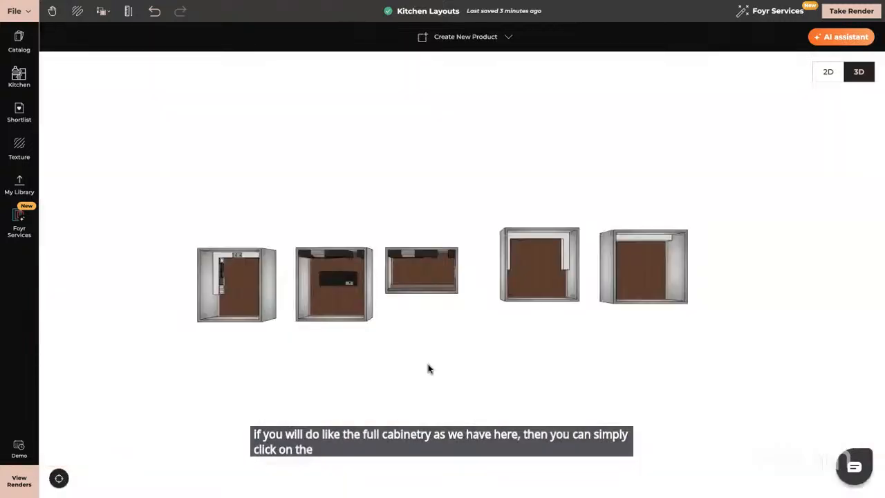
pyautogui.click(532, 244)
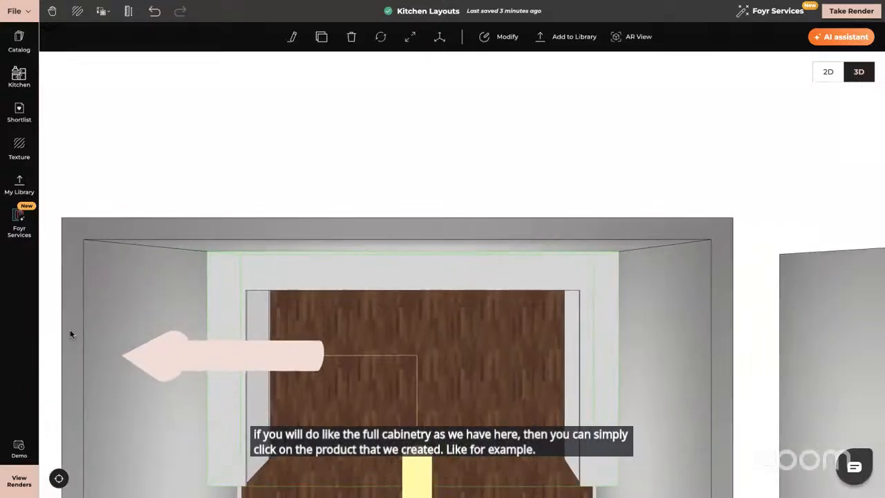
pyautogui.click(69, 334)
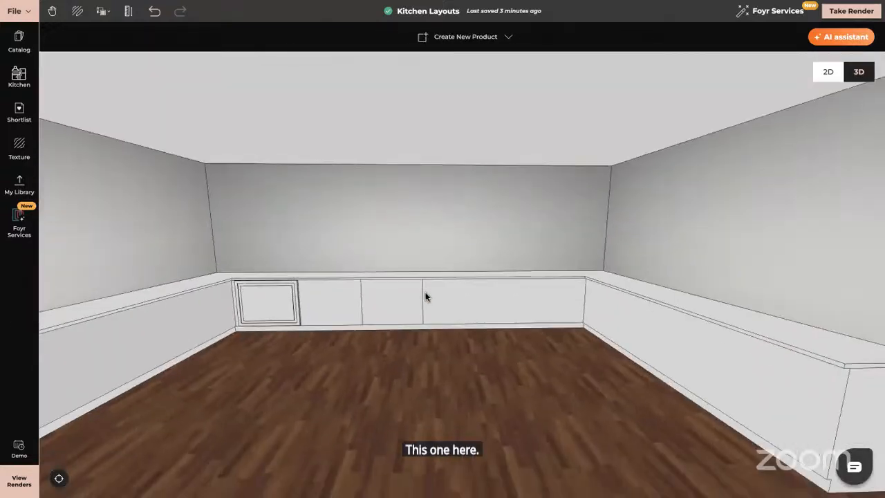
pyautogui.click(425, 296)
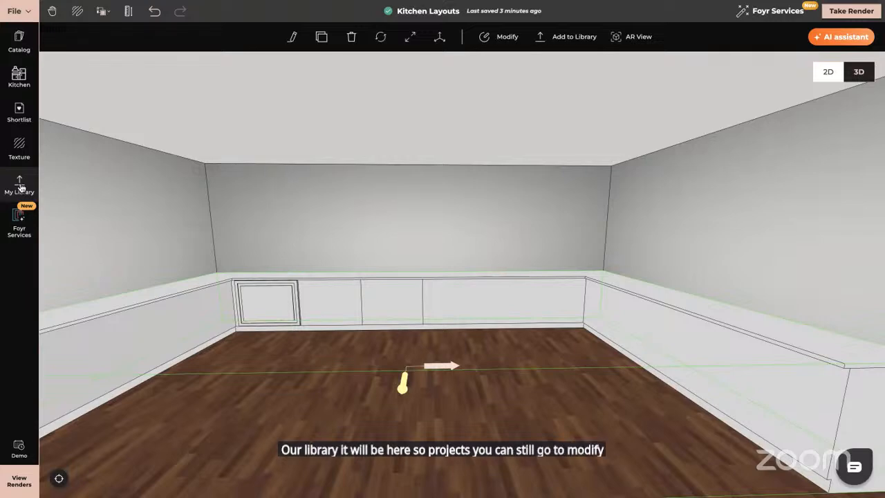
pyautogui.moveTo(240, 439); pyautogui.dragTo(684, 293)
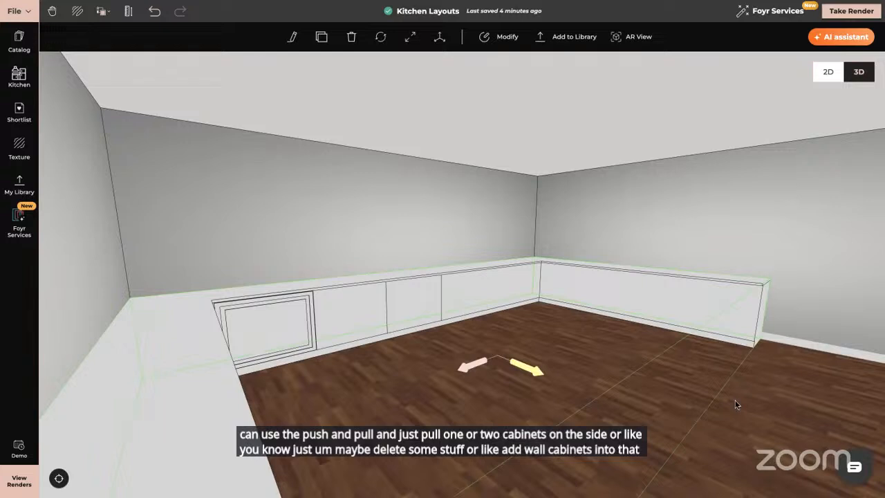
pyautogui.click(506, 379)
pyautogui.moveTo(494, 378); pyautogui.dragTo(464, 403)
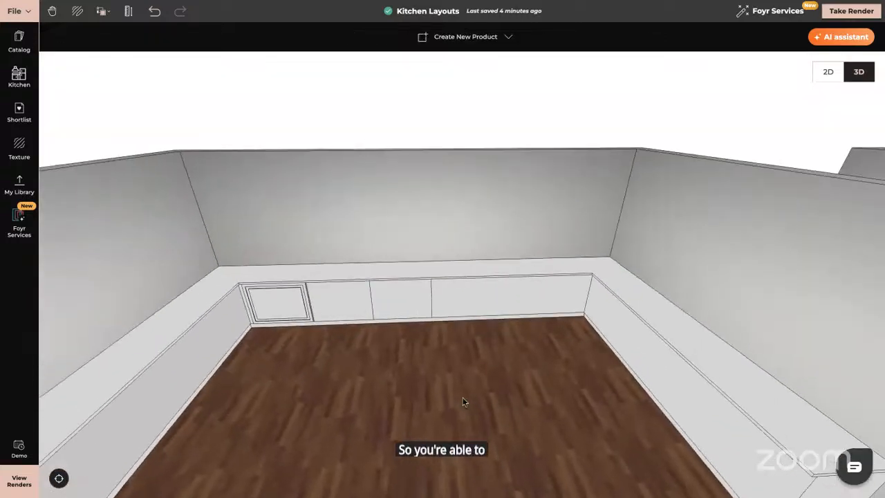
pyautogui.click(60, 477)
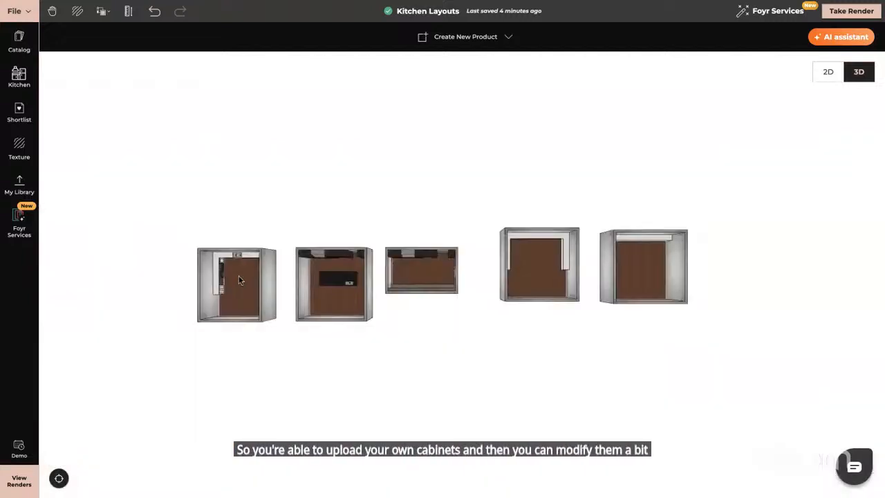
# - Select all base cabinets along the first layout's back wall and group them into one product
pyautogui.moveTo(239, 276); pyautogui.dragTo(367, 270, button='right')
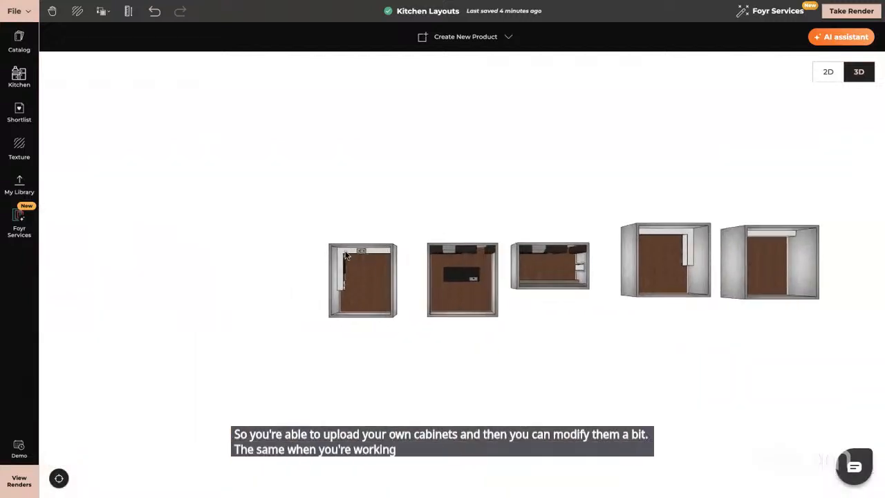
pyautogui.click(347, 256)
pyautogui.moveTo(429, 367); pyautogui.dragTo(425, 327)
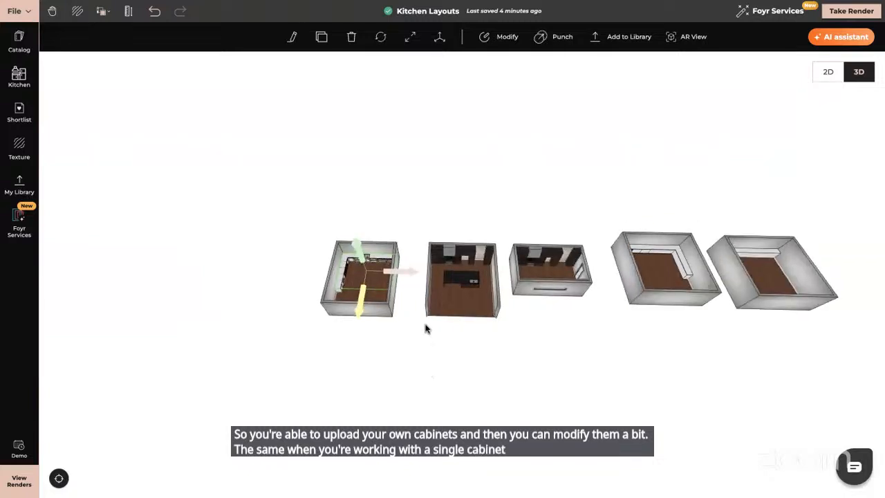
pyautogui.click(351, 262)
pyautogui.scroll(10, 350, 263)
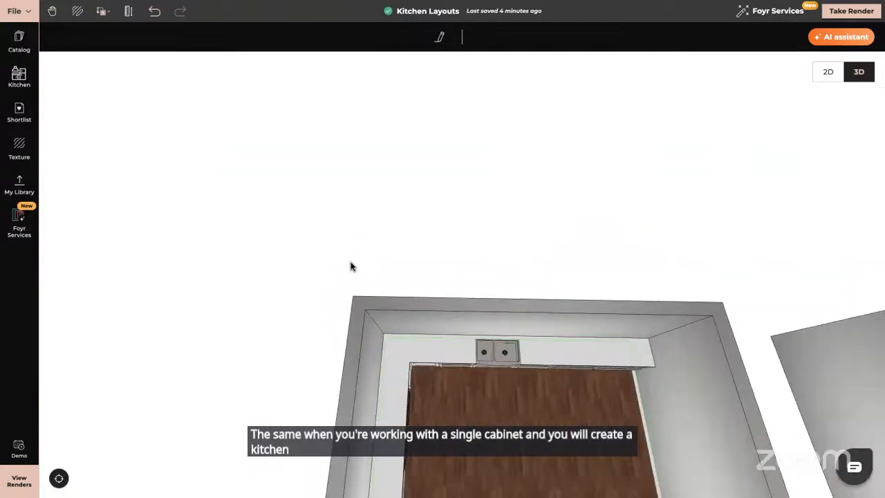
pyautogui.moveTo(351, 266); pyautogui.dragTo(2, 371)
pyautogui.click(169, 354)
pyautogui.moveTo(513, 365); pyautogui.dragTo(508, 255)
pyautogui.click(678, 259)
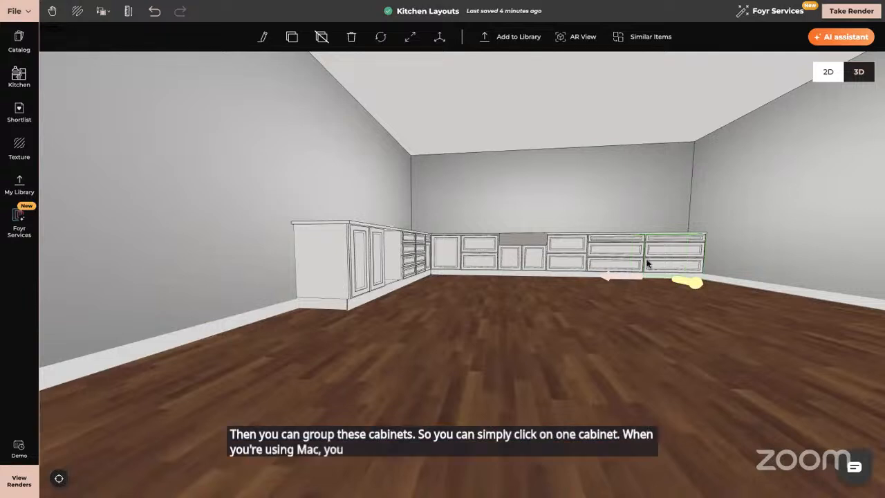
pyautogui.keyDown('super'); pyautogui.click(599, 260); pyautogui.keyUp('super')
pyautogui.keyDown('super'); pyautogui.click(553, 257); pyautogui.keyUp('super')
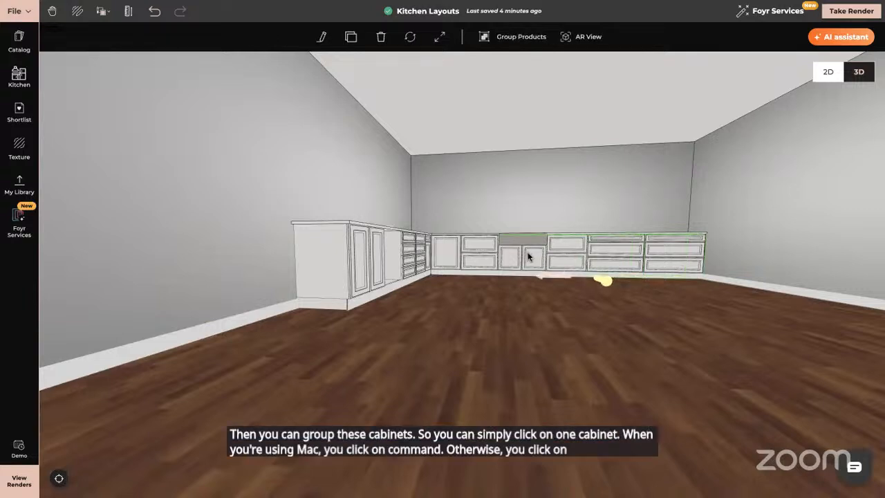
pyautogui.keyDown('super'); pyautogui.click(524, 236); pyautogui.keyUp('super')
pyautogui.keyDown('super'); pyautogui.click(478, 246); pyautogui.keyUp('super')
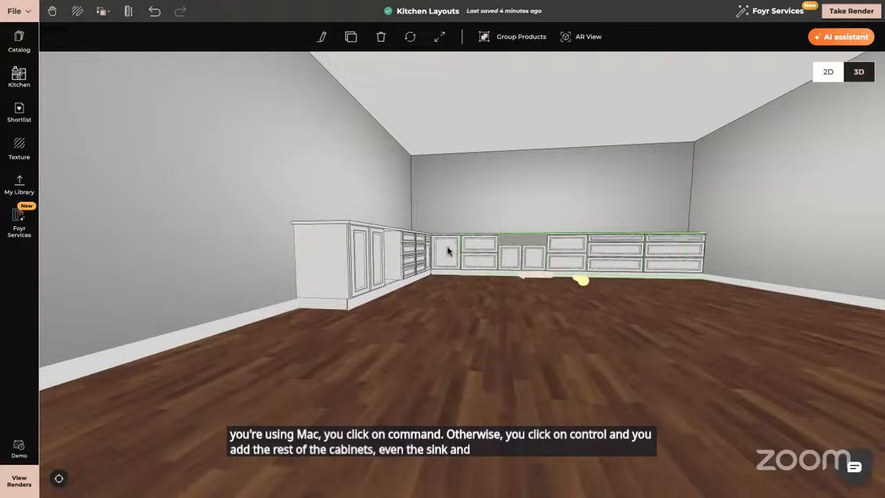
pyautogui.keyDown('super'); pyautogui.click(448, 251); pyautogui.keyUp('super')
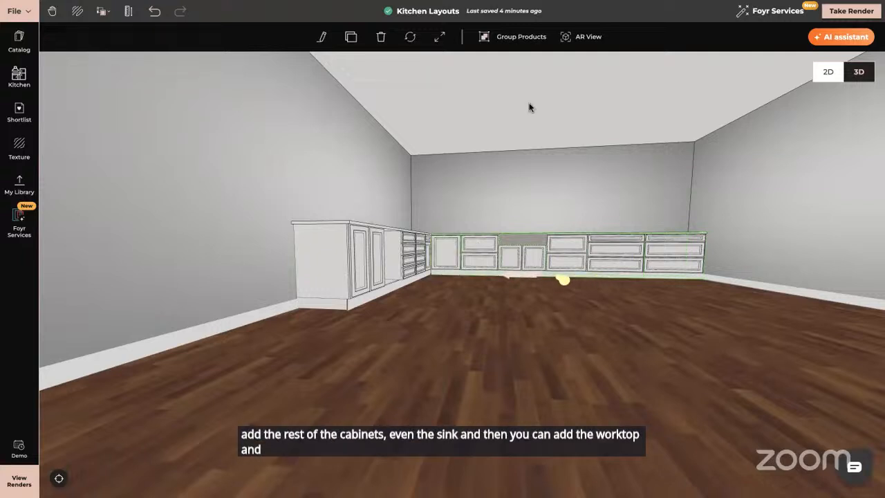
pyautogui.click(515, 38)
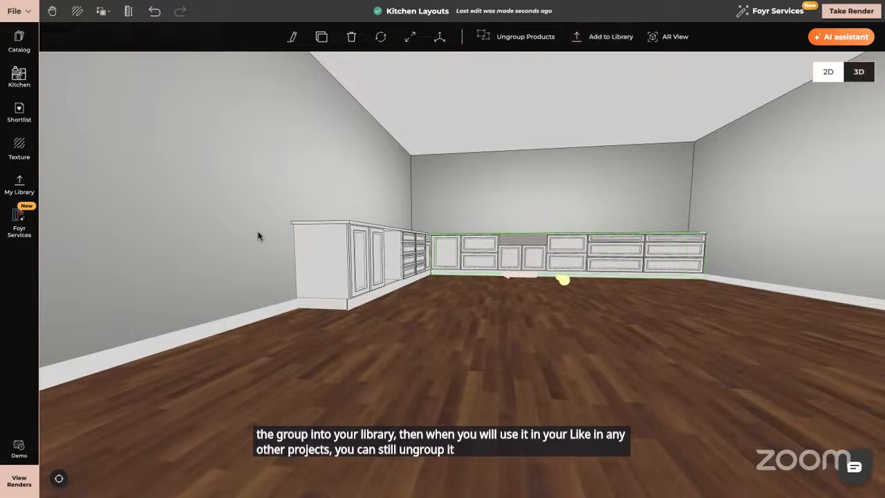
# - Orbit to a higher view, select the grouped cabinet run and ungroup it again
pyautogui.click(394, 300)
pyautogui.moveTo(481, 313); pyautogui.dragTo(599, 350)
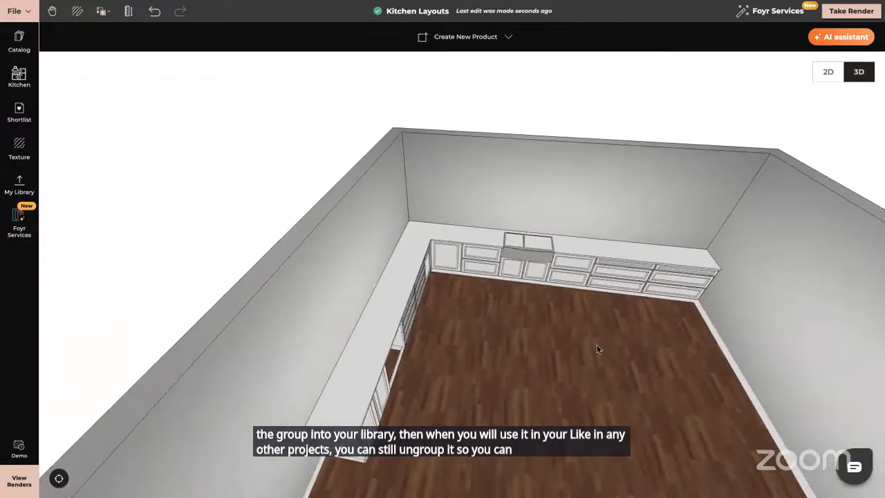
pyautogui.scroll(3, 482, 317)
pyautogui.moveTo(482, 317); pyautogui.dragTo(496, 318)
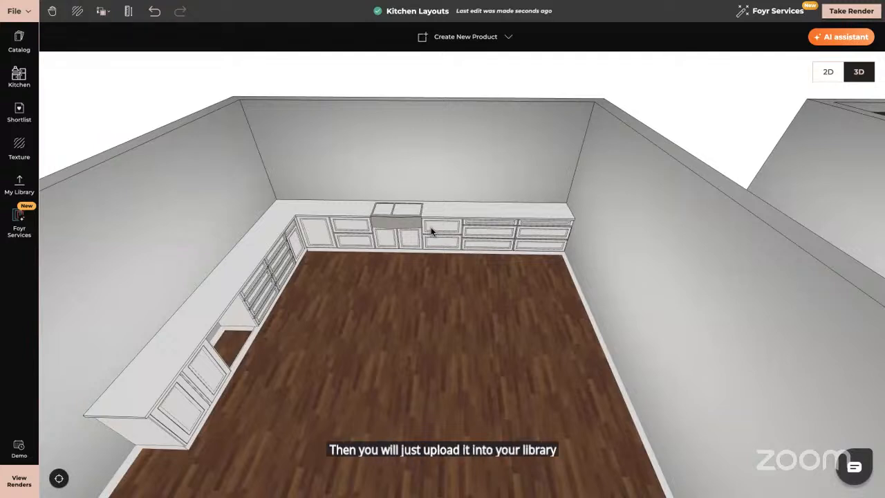
pyautogui.click(454, 242)
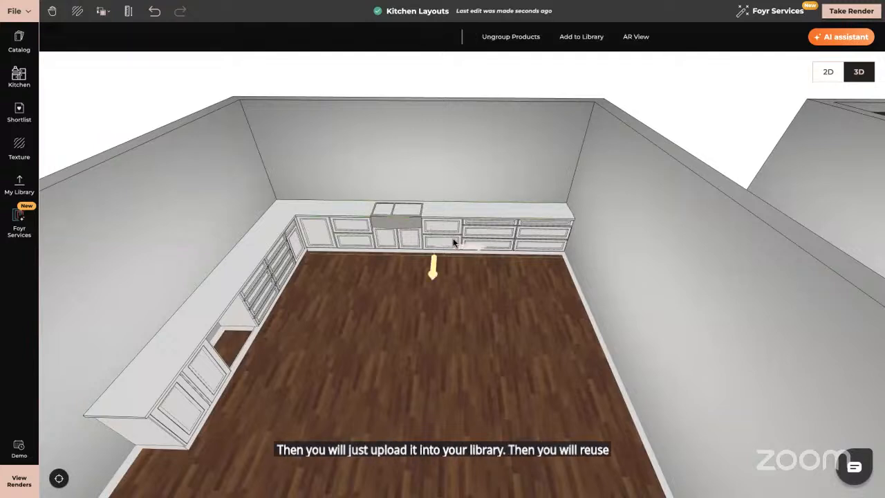
pyautogui.click(518, 40)
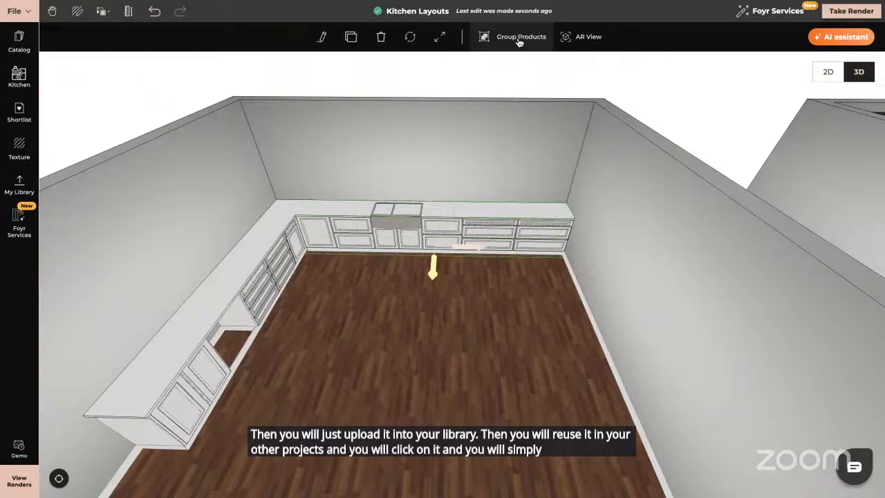
pyautogui.click(519, 289)
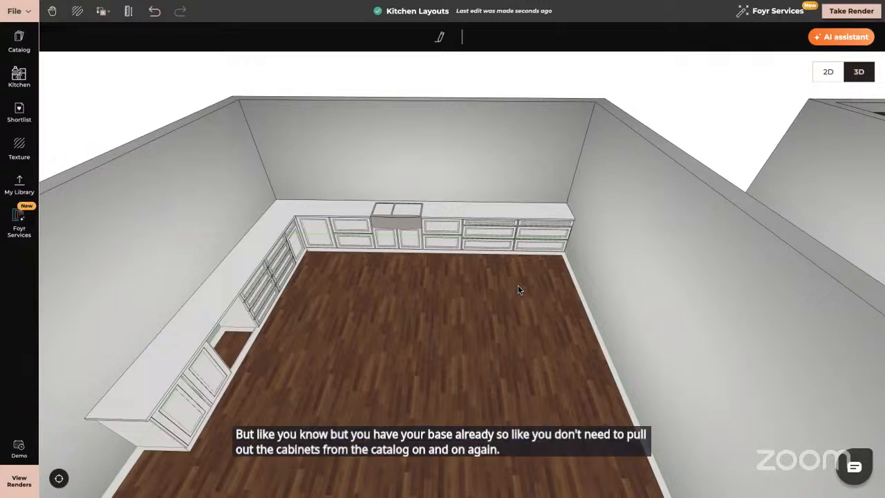
# - Select the sink and punch it through the countertop
pyautogui.click(394, 221)
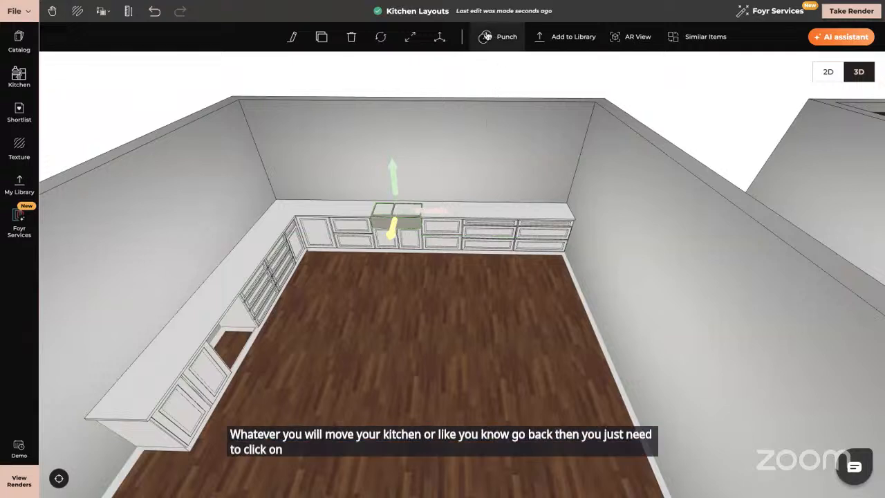
pyautogui.click(486, 36)
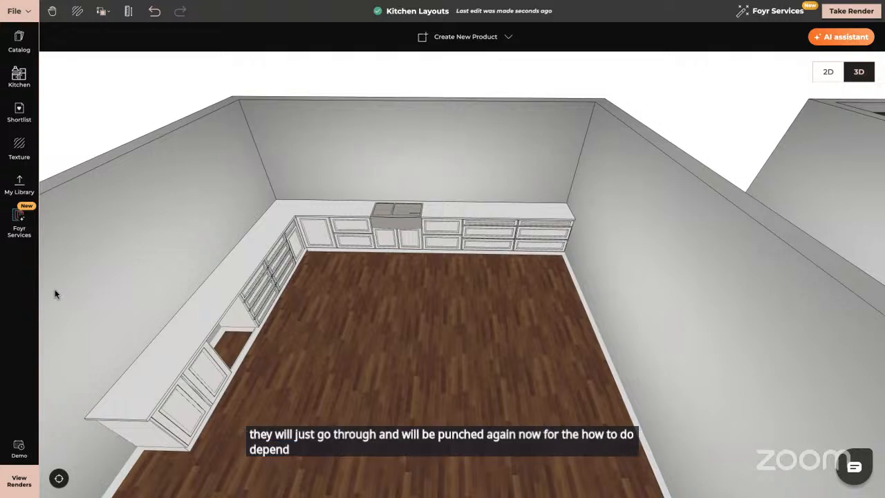
# - Switch to the 2D plan view and zoom in on the second kitchen layout with the island
pyautogui.click(59, 478)
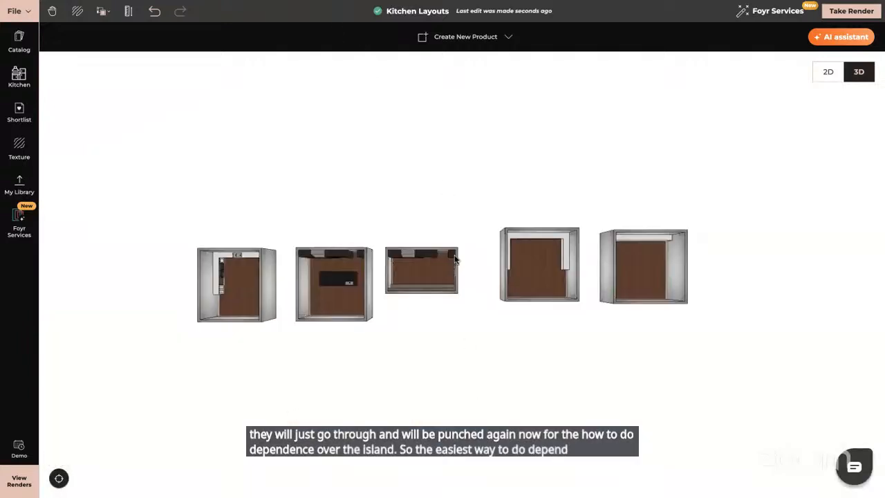
pyautogui.click(339, 280)
pyautogui.scroll(10, 339, 283)
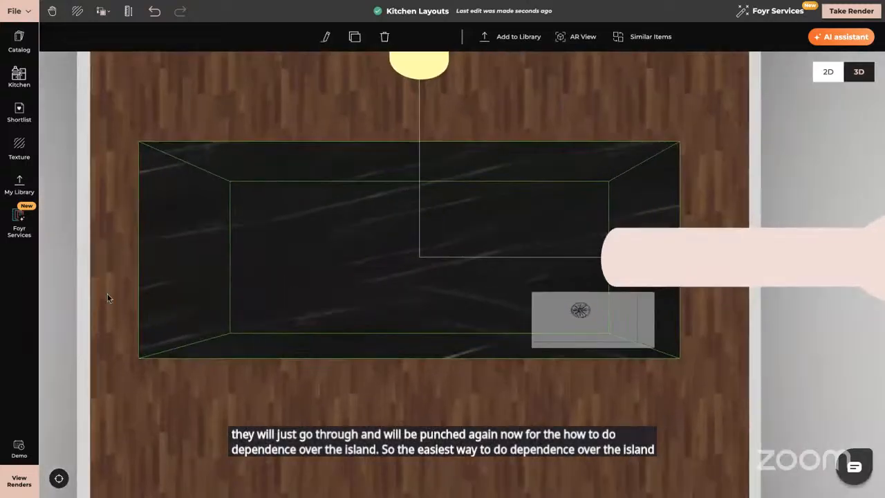
pyautogui.press('Escape')
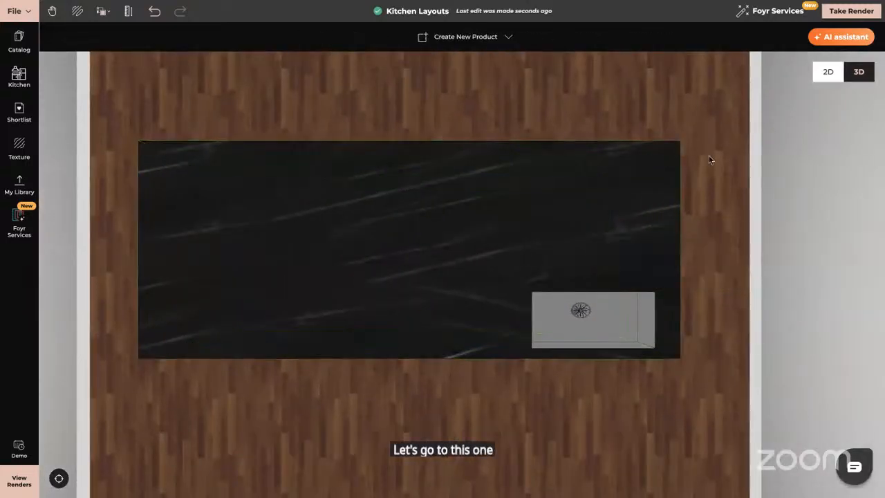
pyautogui.click(828, 74)
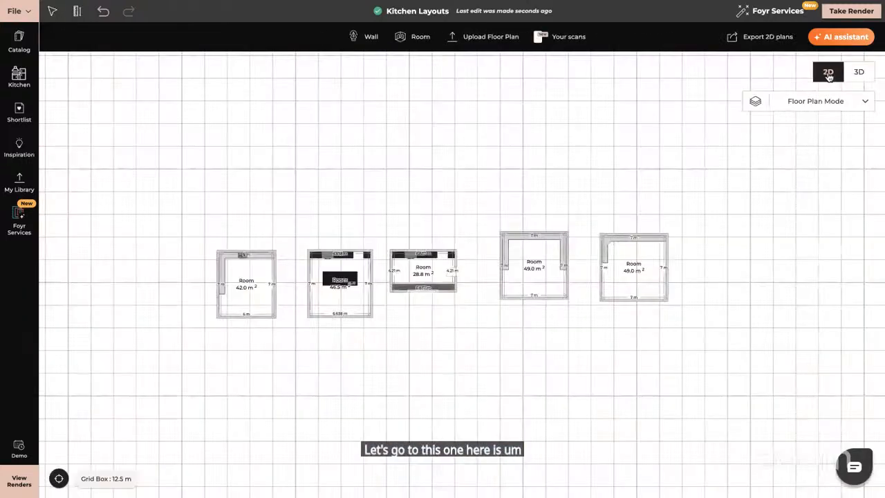
pyautogui.scroll(5, 333, 269)
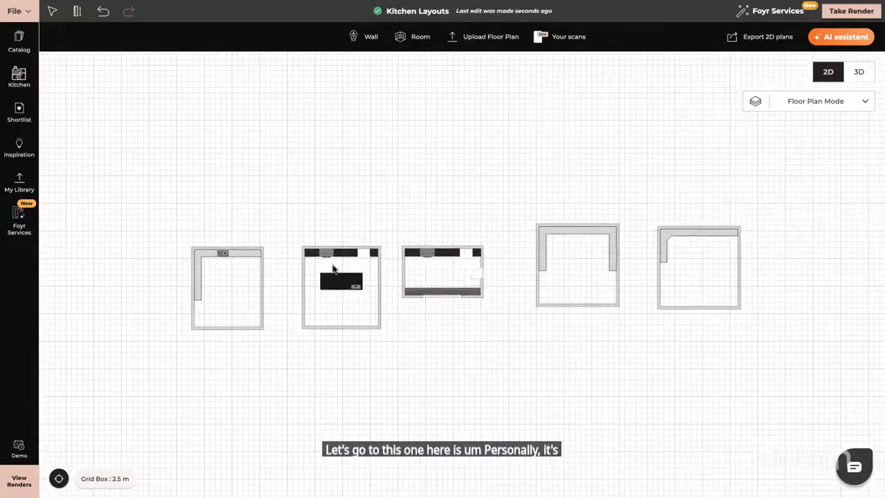
pyautogui.scroll(5, 333, 269)
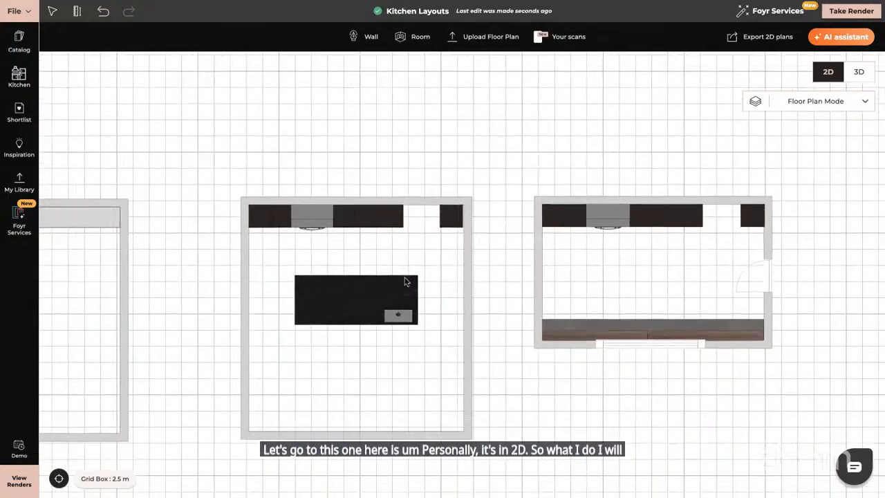
pyautogui.moveTo(406, 281); pyautogui.dragTo(431, 209, button='right')
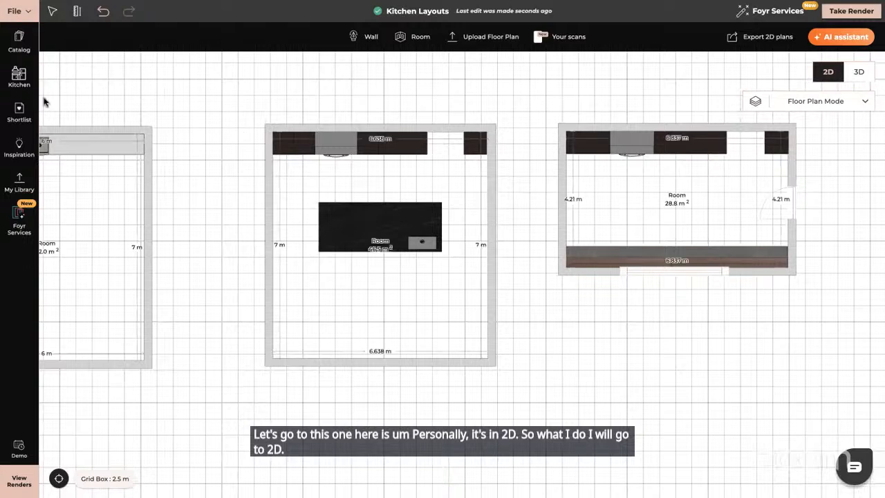
# - Turn off Room Titles in the file settings
pyautogui.click(22, 13)
pyautogui.click(40, 148)
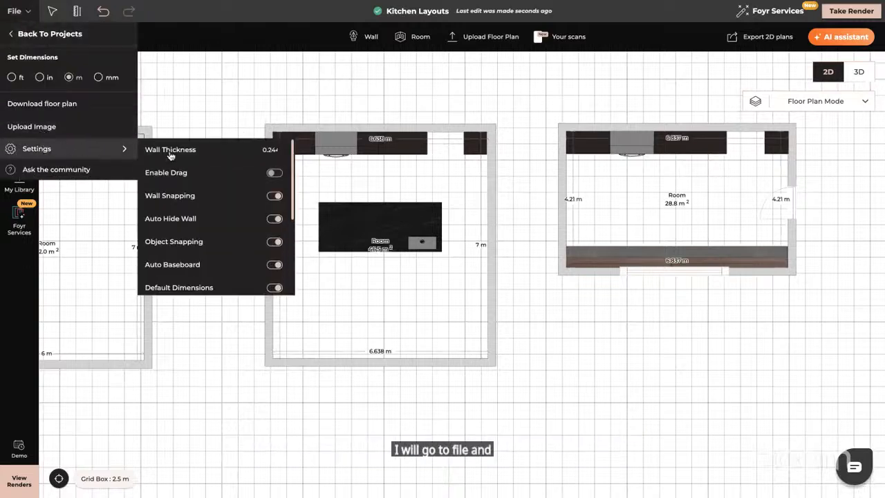
pyautogui.scroll(-2, 200, 257)
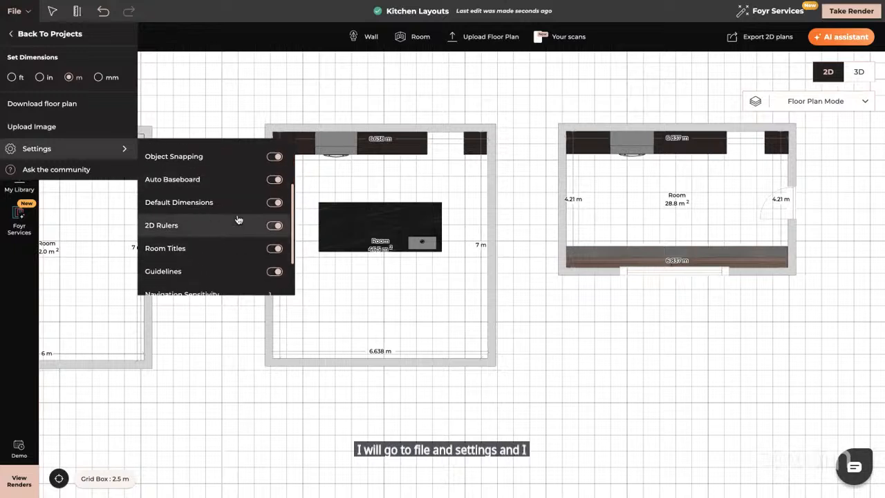
pyautogui.click(273, 249)
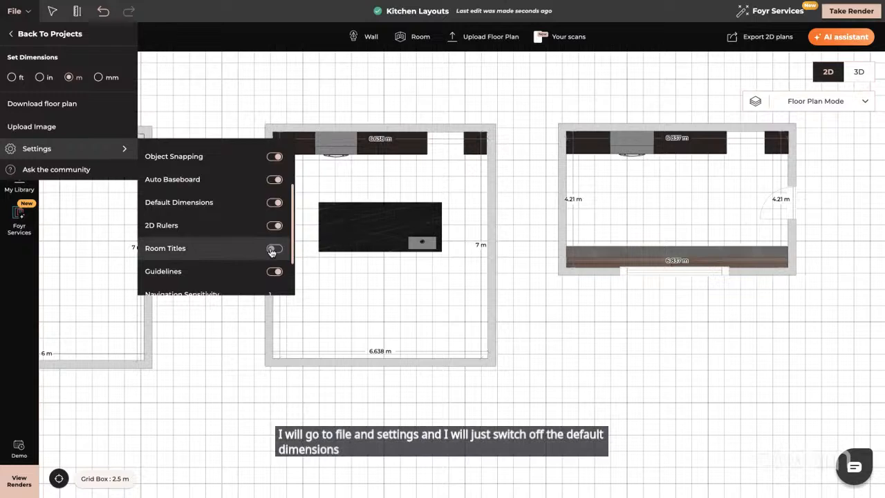
pyautogui.click(18, 282)
# - Measure with the Ruler from the room's top-left inner corner down to the level of the island, about 2.88 m
pyautogui.moveTo(335, 259); pyautogui.dragTo(280, 270)
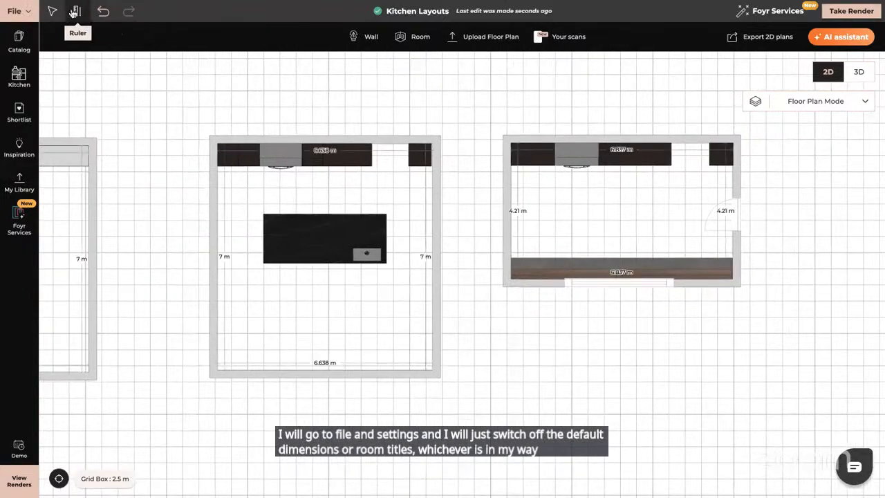
pyautogui.click(77, 12)
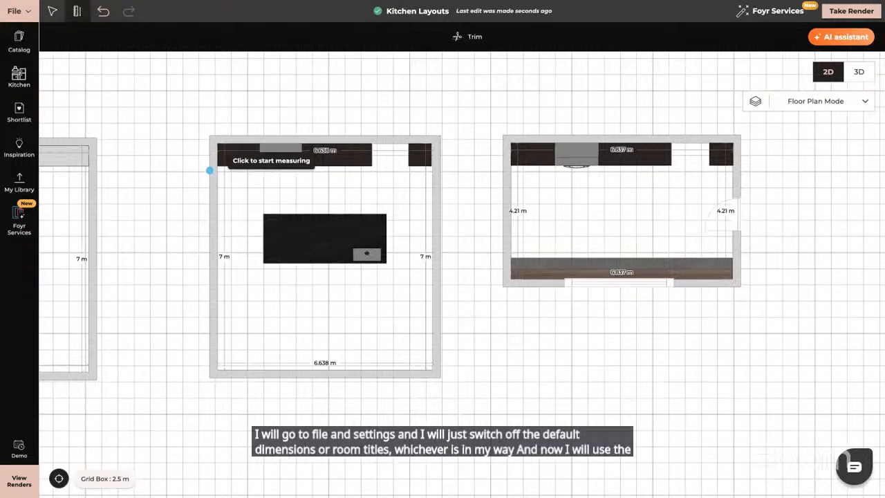
pyautogui.click(218, 144)
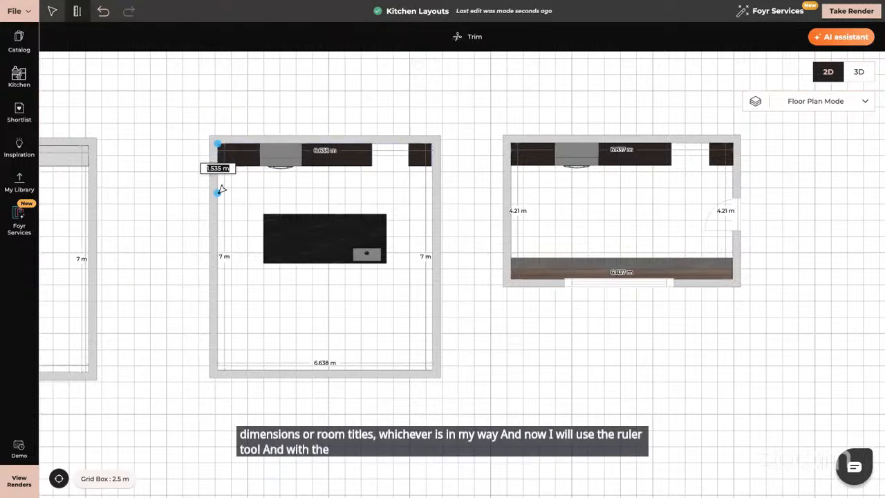
pyautogui.click(218, 237)
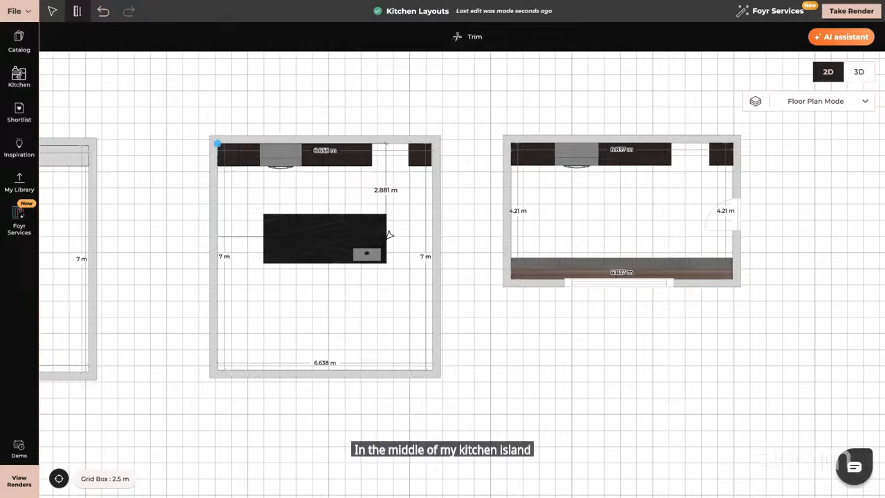
# - Restart the Ruler and add a dimension of about 1.14 m above the island, starting from its left edge
pyautogui.press('Escape')
pyautogui.click(77, 11)
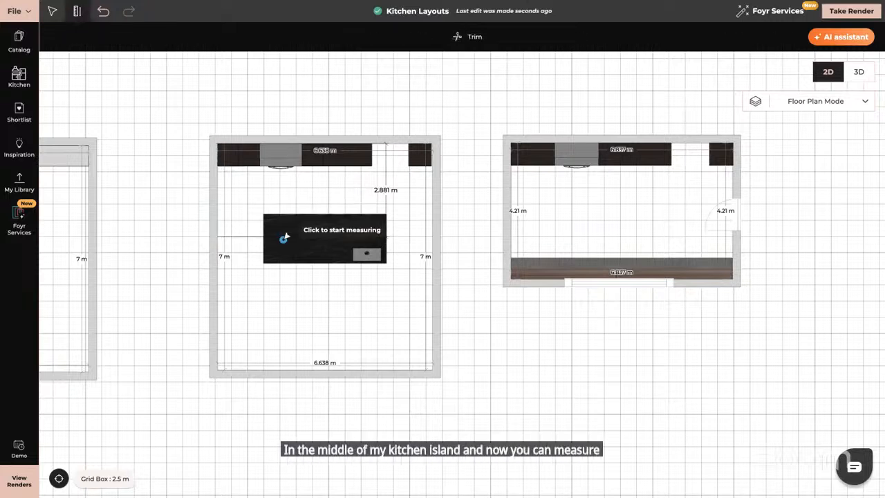
pyautogui.click(263, 263)
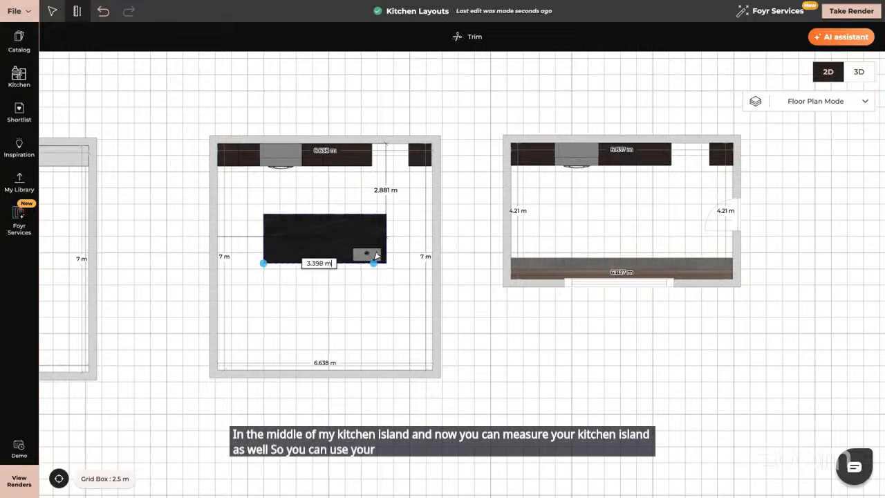
pyautogui.click(388, 256)
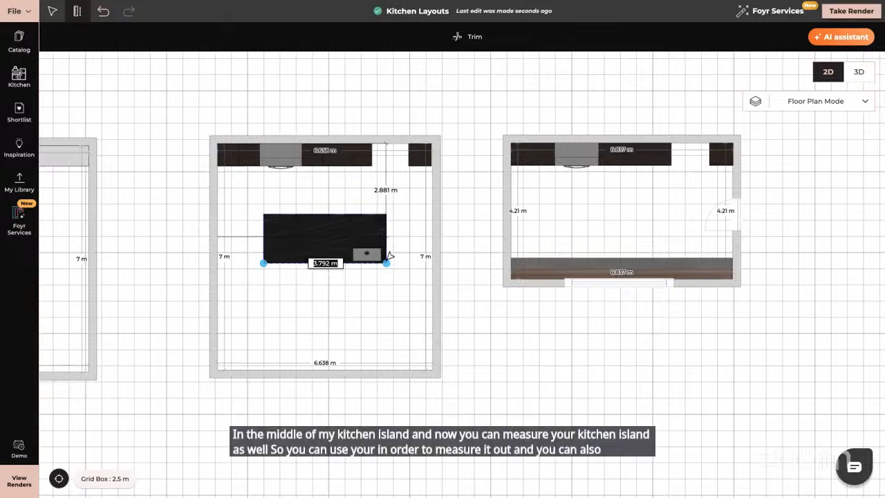
pyautogui.click(300, 262)
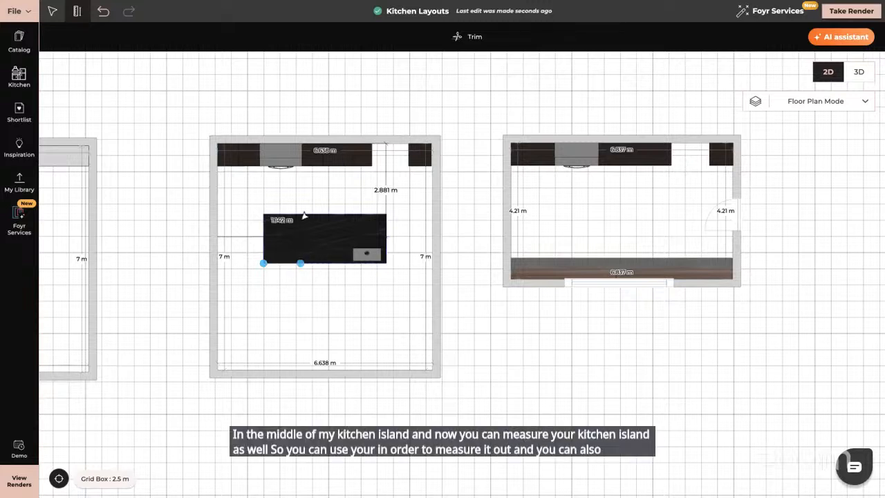
pyautogui.click(300, 202)
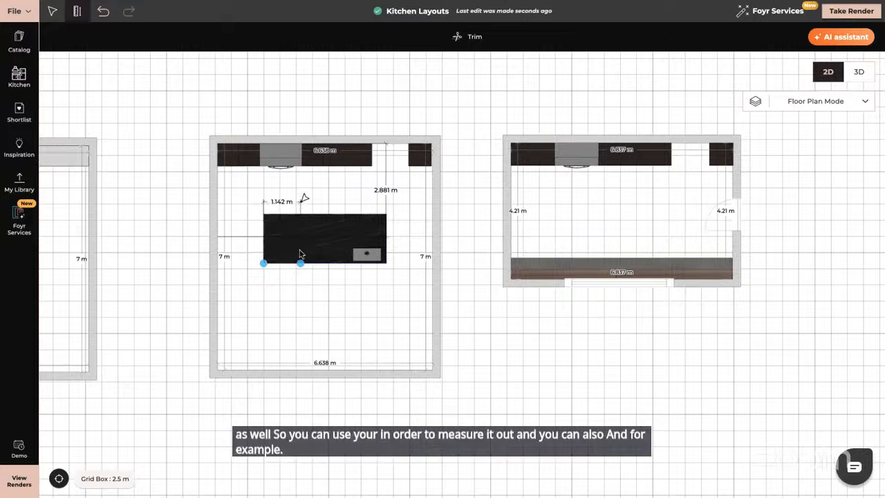
# - Add a second Ruler dimension of about 1.44 m continuing along the island, then exit the Ruler
pyautogui.click(77, 13)
pyautogui.click(77, 12)
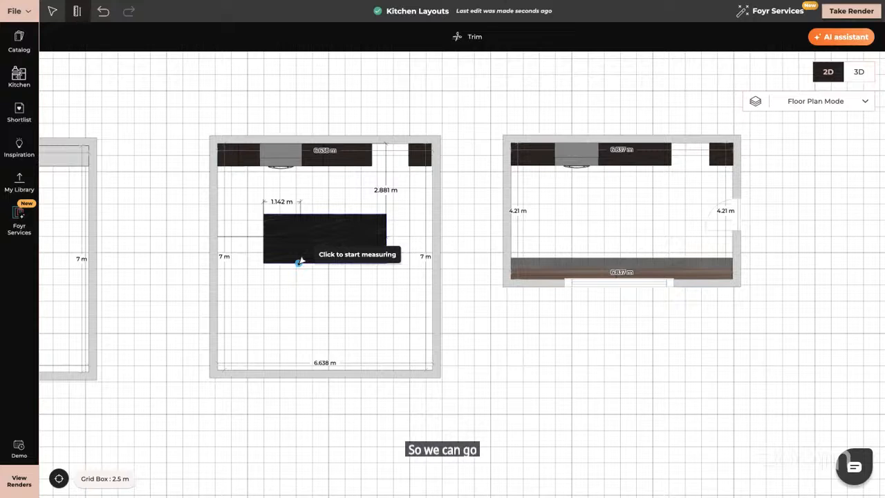
pyautogui.click(304, 261)
pyautogui.click(346, 263)
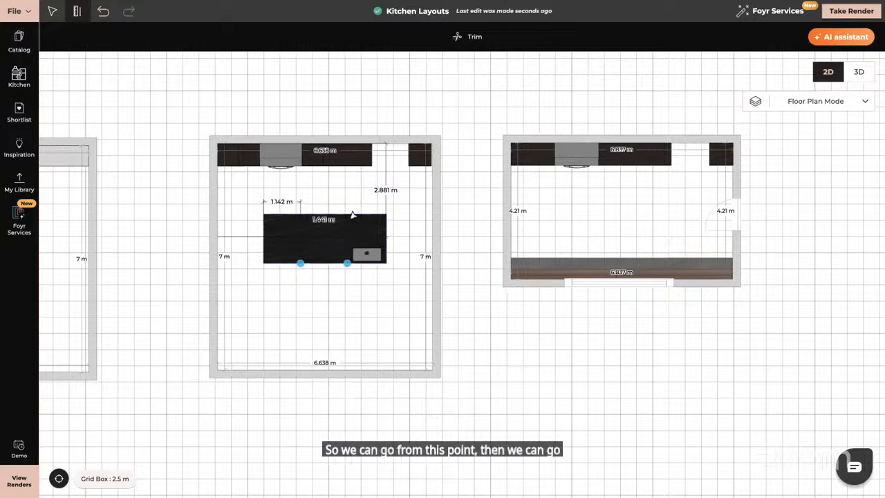
pyautogui.press('Escape')
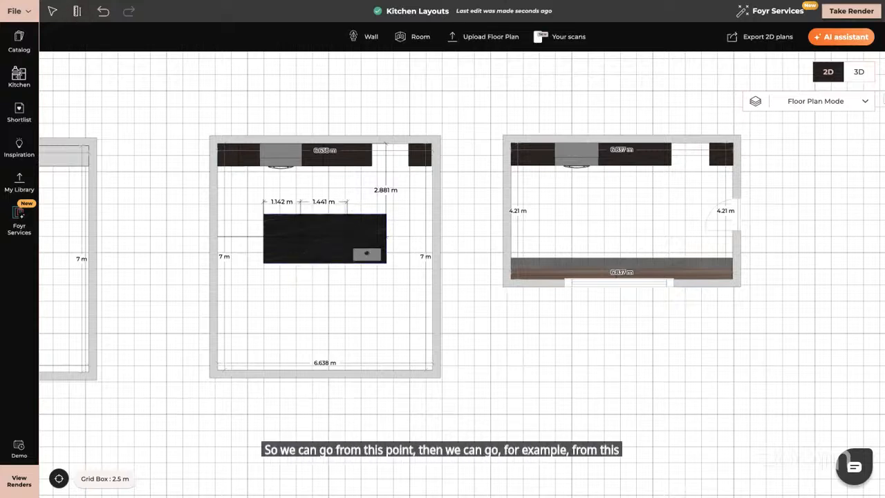
# - View the layouts in Ceiling Plan Mode, then return to Floor Plan Mode
pyautogui.click(802, 100)
pyautogui.click(799, 145)
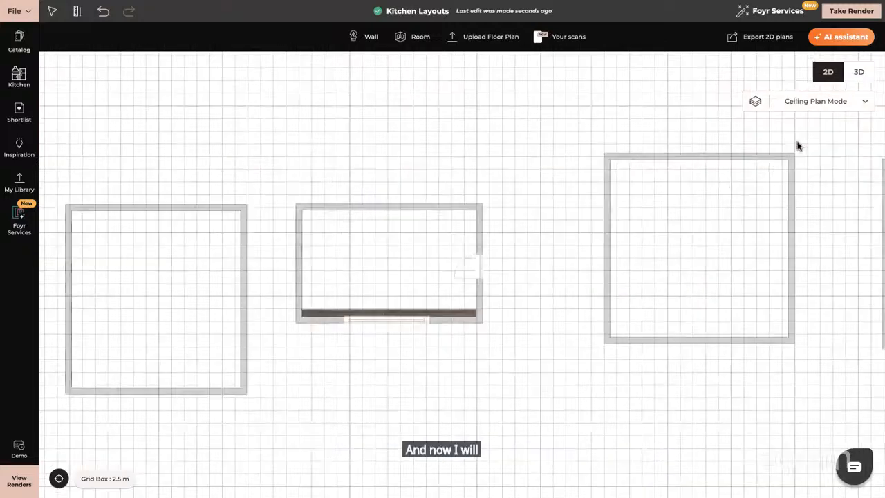
pyautogui.moveTo(209, 311); pyautogui.dragTo(393, 310)
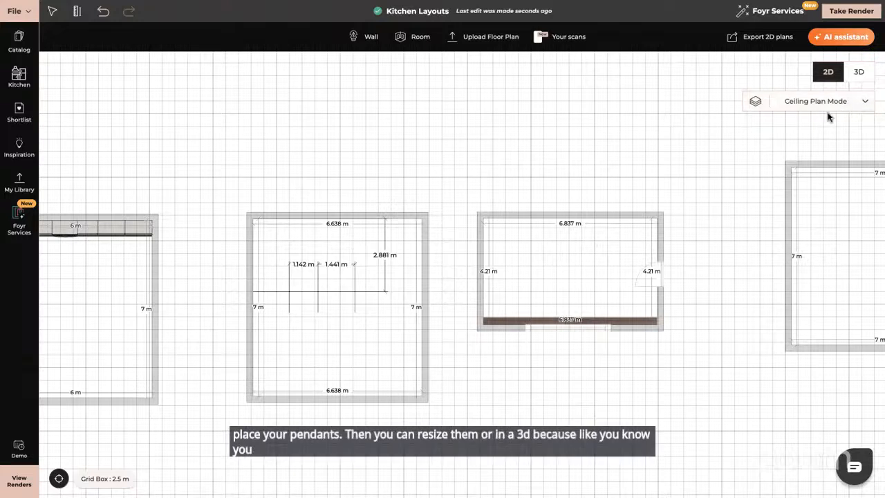
pyautogui.click(865, 103)
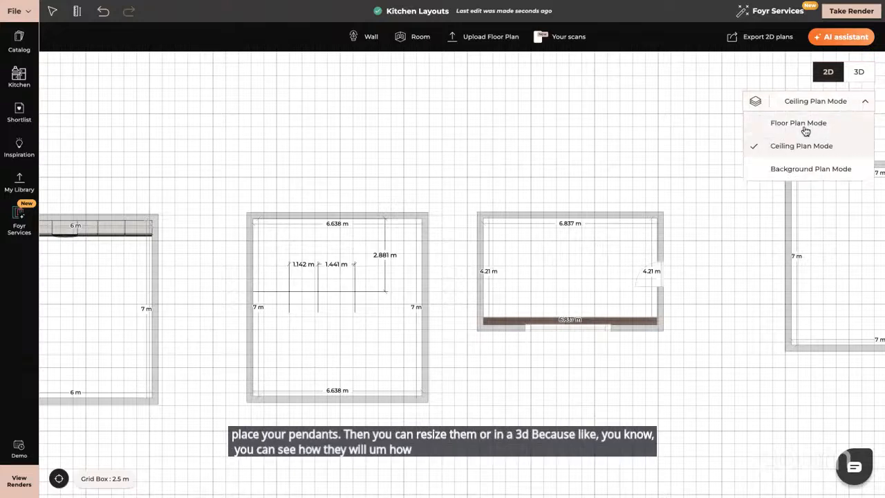
pyautogui.click(791, 123)
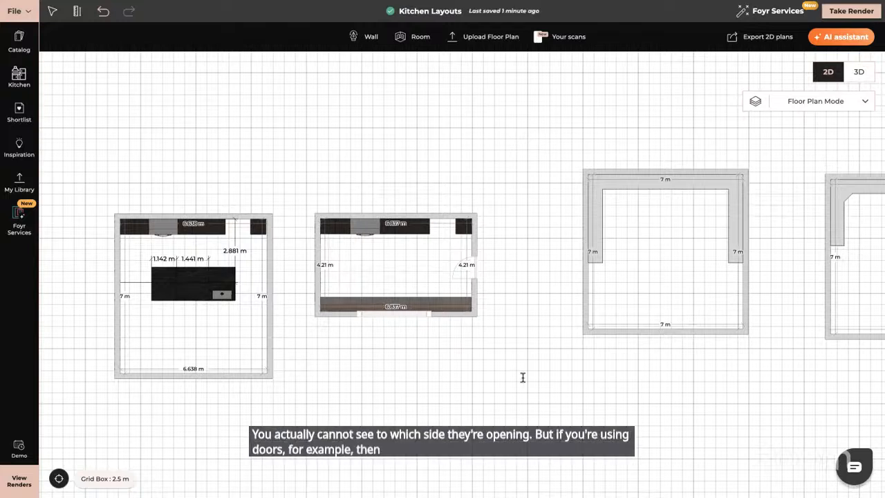
# - Select the door in the galley kitchen's right wall, open its edit settings and flip it horizontally and vertically
pyautogui.moveTo(484, 276); pyautogui.dragTo(399, 346)
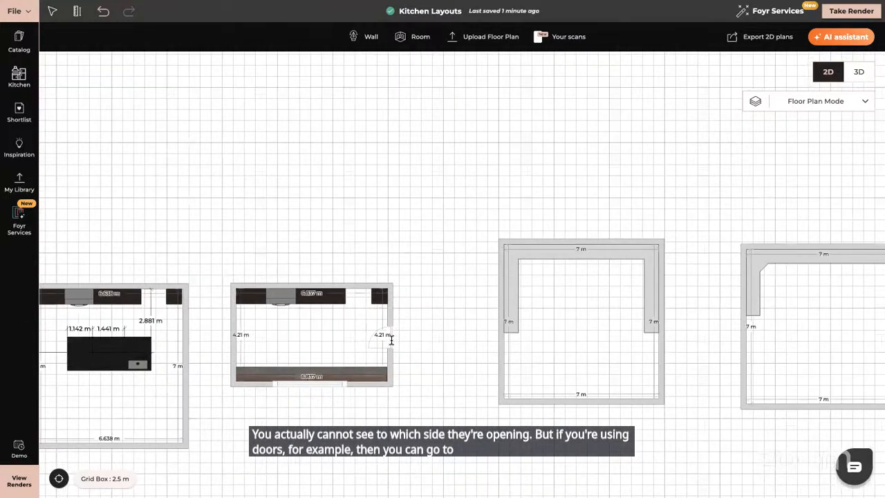
pyautogui.click(389, 342)
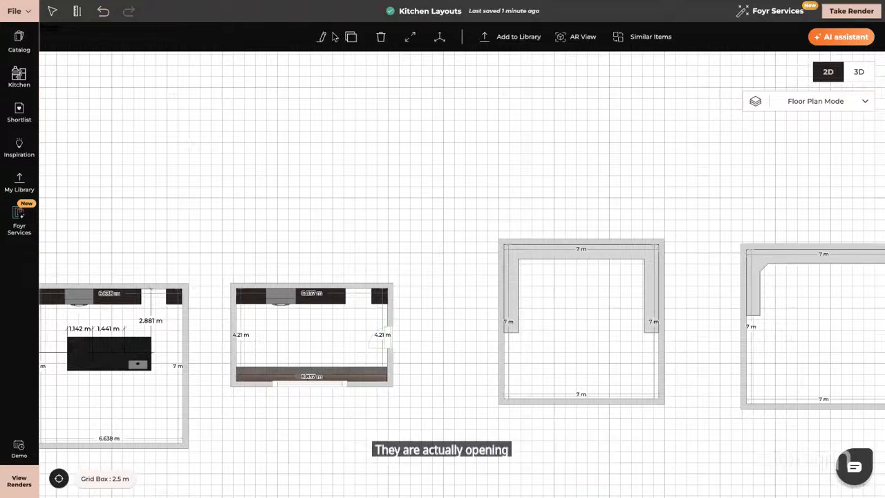
pyautogui.click(322, 40)
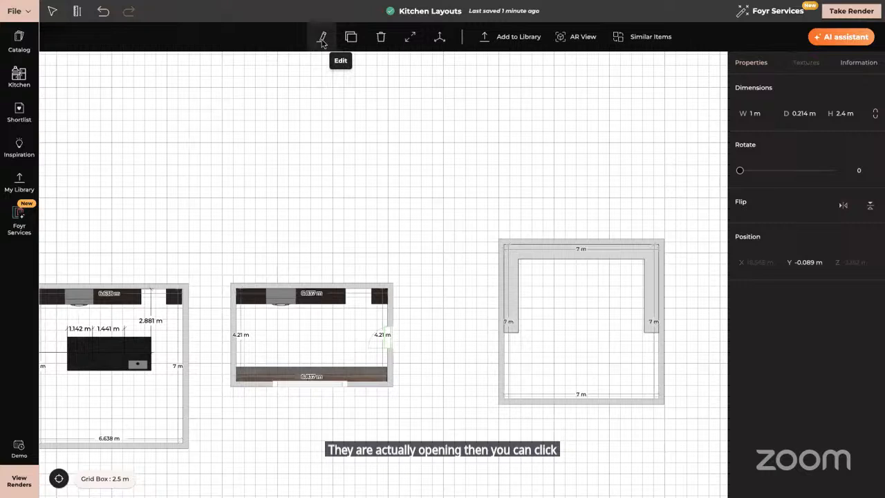
pyautogui.click(844, 207)
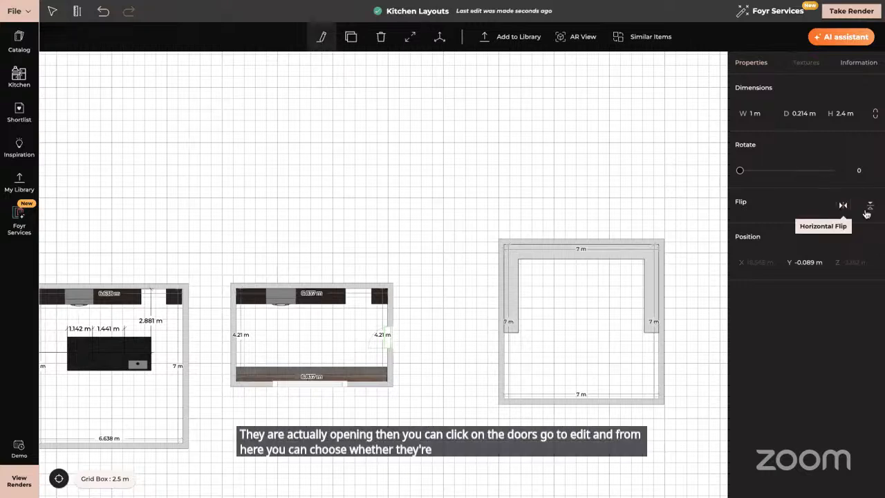
pyautogui.click(871, 210)
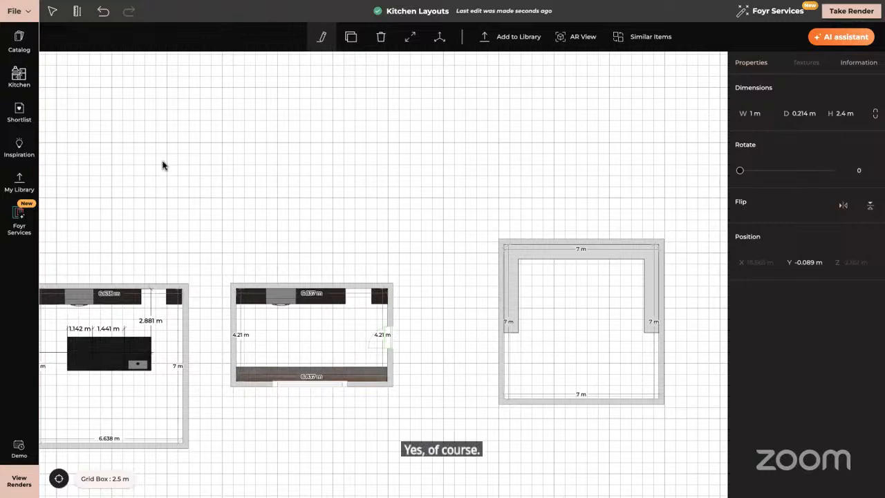
# - Switch to a reference image showing common kitchen layout shapes
pyautogui.moveTo(443, 1)
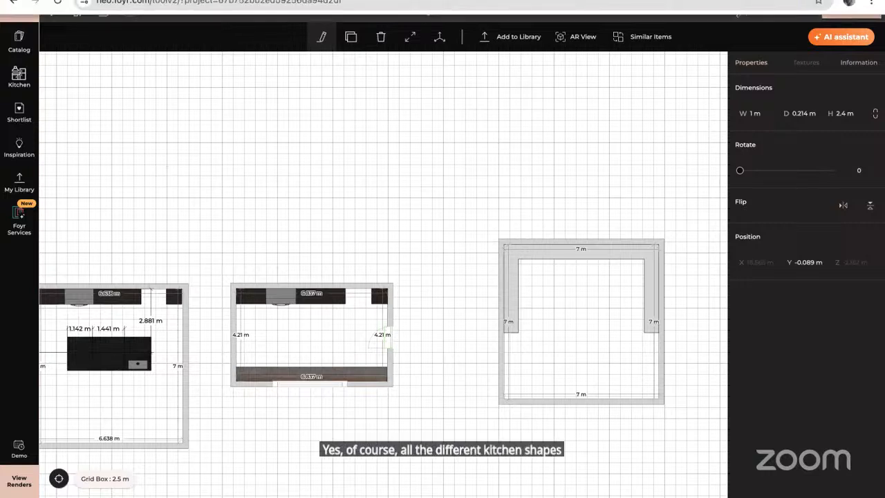
pyautogui.click(54, 12)
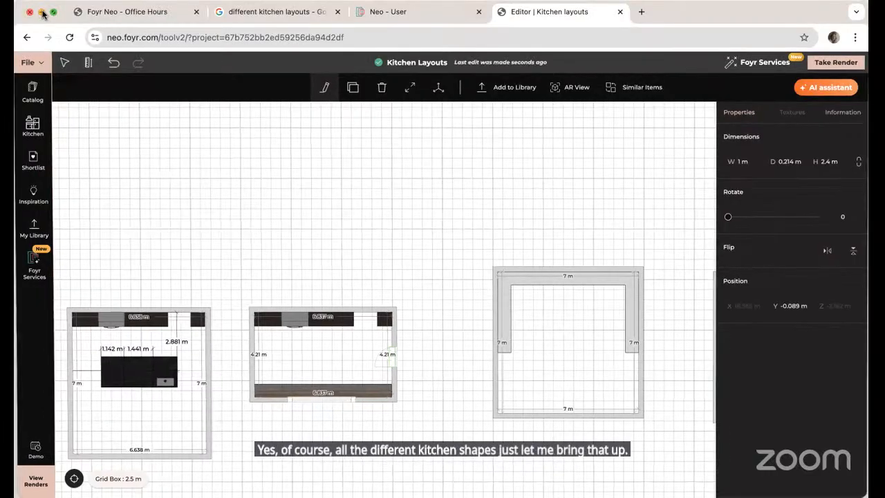
pyautogui.click(43, 12)
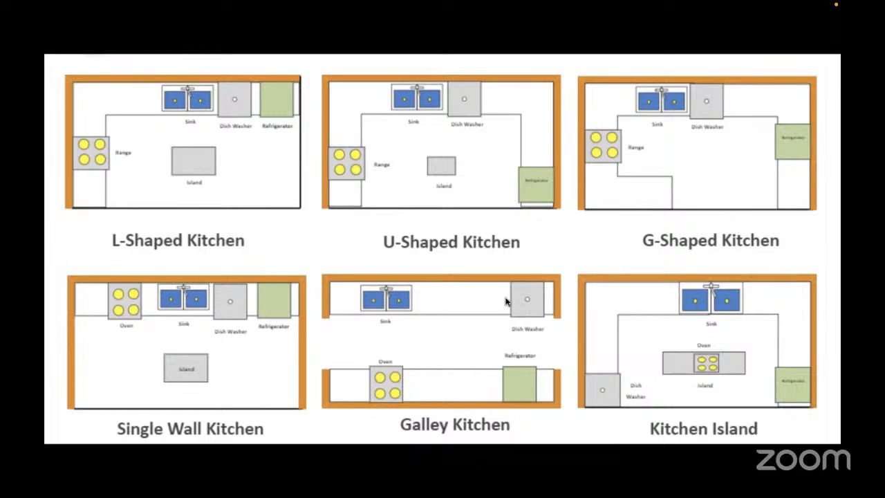
pyautogui.moveTo(508, 495)
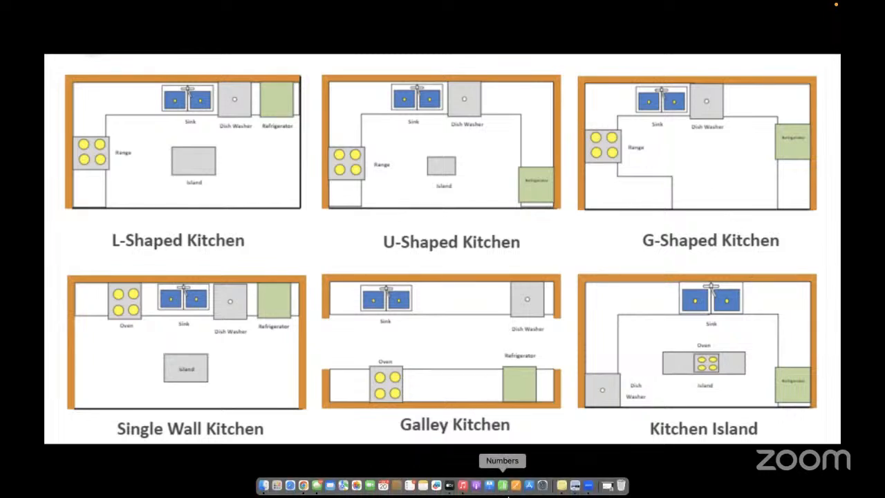
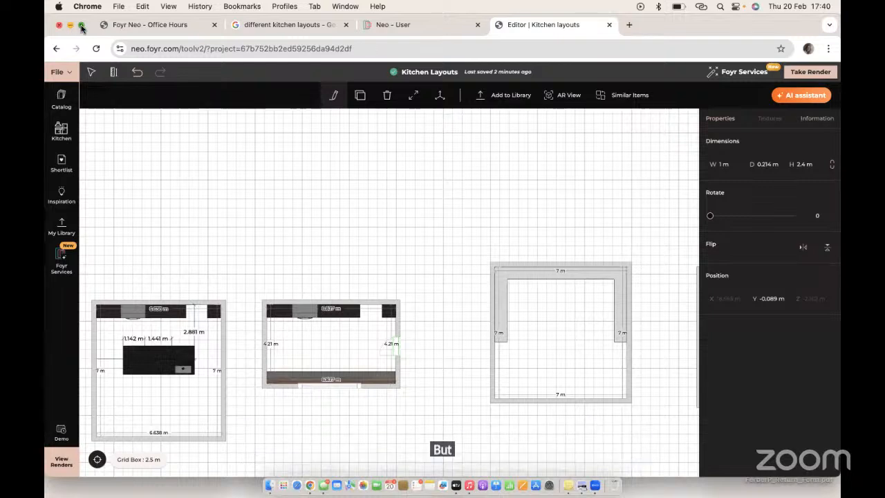
# - Switch to the 3D view and navigate into the L-shaped kitchen to examine its base cabinet doors
pyautogui.click(81, 25)
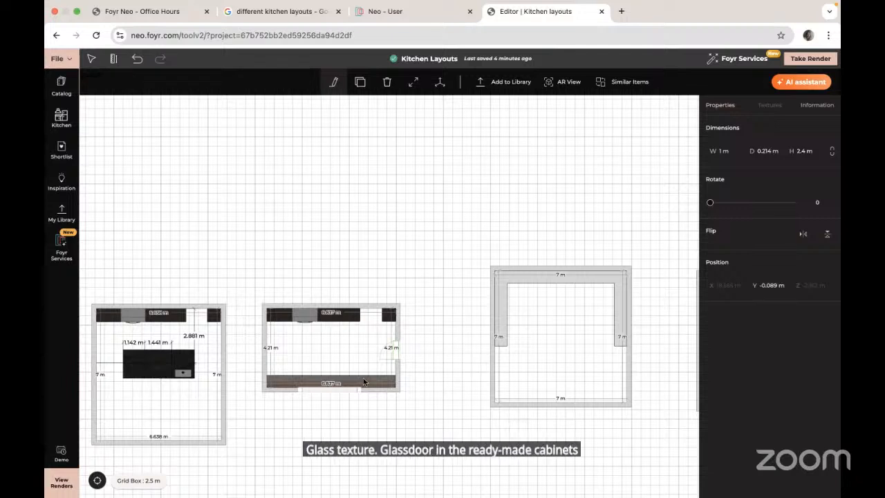
pyautogui.hscroll(-10, 506, 392)
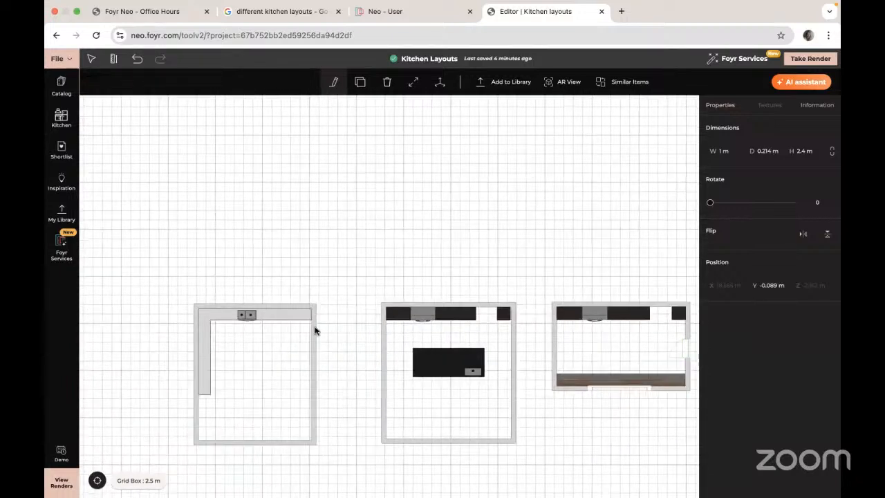
pyautogui.click(221, 320)
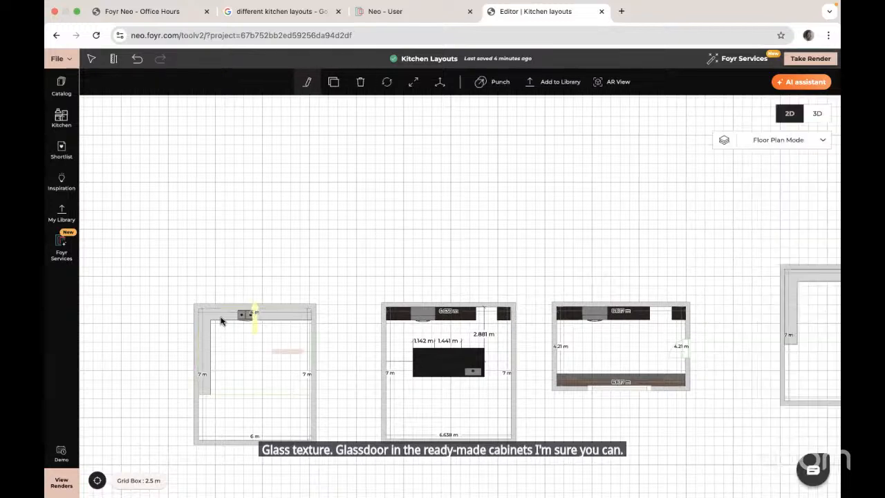
pyautogui.click(817, 113)
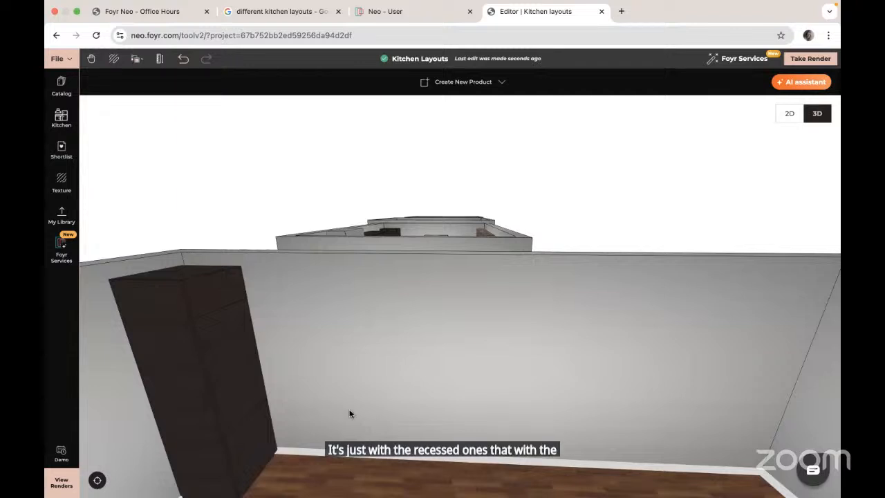
pyautogui.moveTo(352, 414); pyautogui.dragTo(177, 493)
pyautogui.click(98, 481)
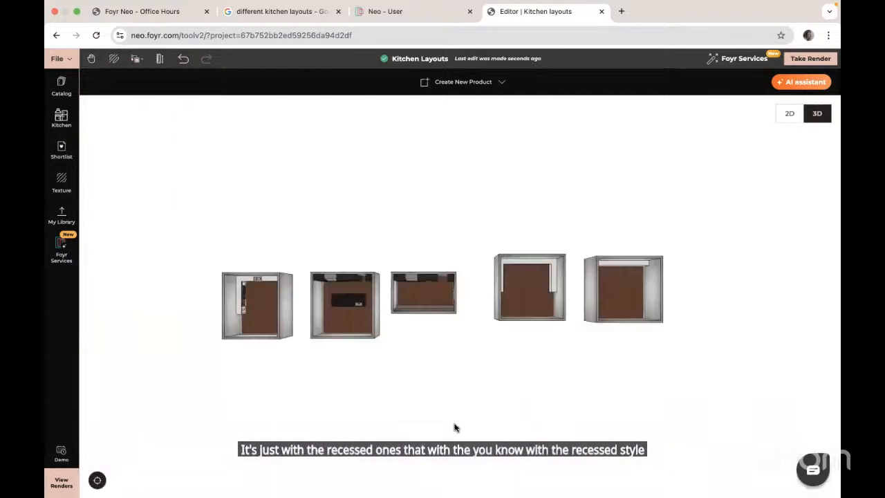
pyautogui.moveTo(455, 426); pyautogui.dragTo(502, 427)
pyautogui.click(295, 283)
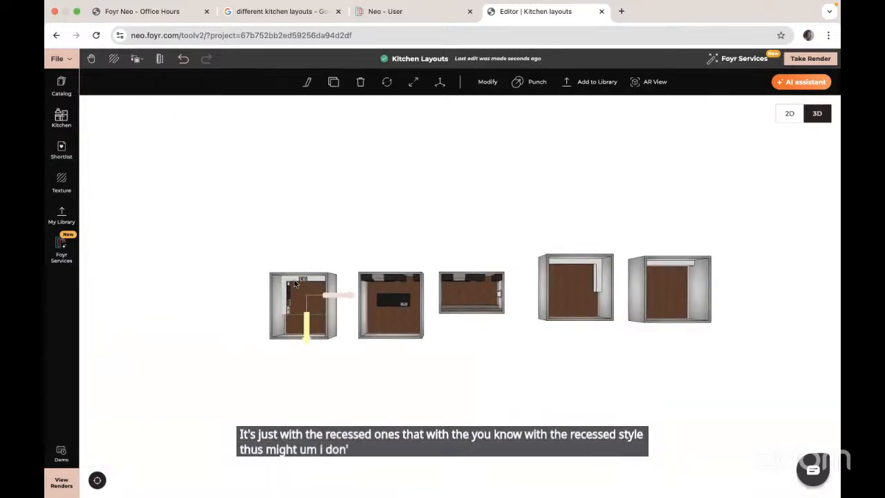
pyautogui.scroll(10, 296, 283)
pyautogui.click(182, 384)
pyautogui.moveTo(376, 403); pyautogui.dragTo(615, 359)
pyautogui.click(184, 395)
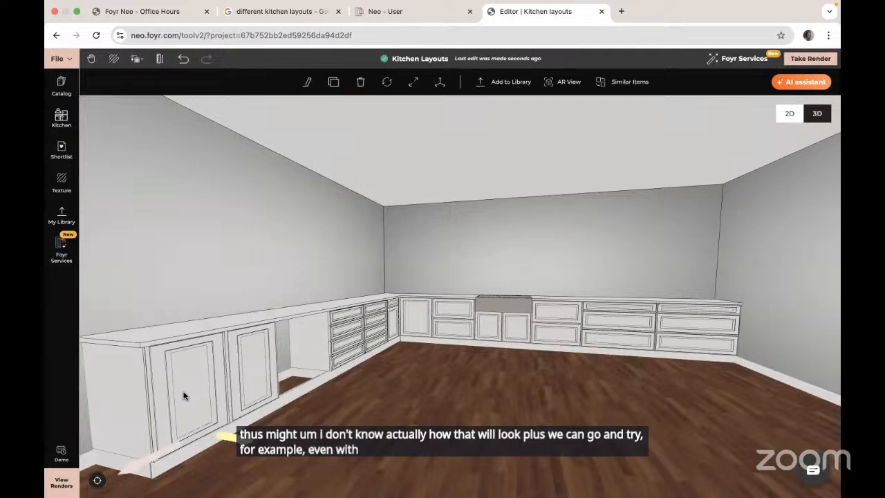
pyautogui.scroll(8, 278, 362)
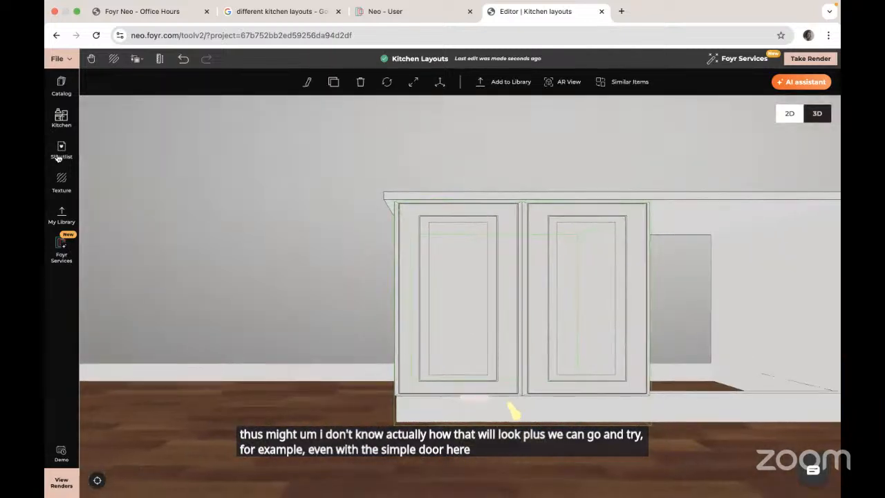
# - Search the textures for "clear glass" and apply Clear Glass Material to the left cabinet door
pyautogui.click(62, 182)
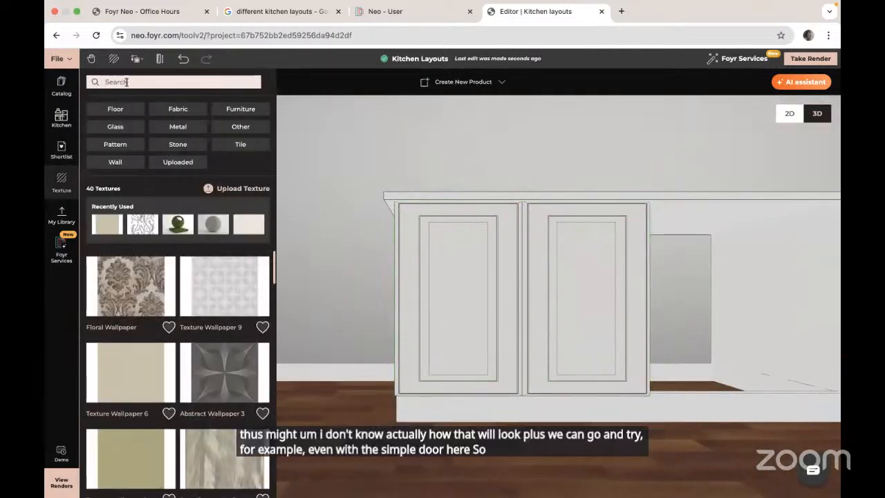
pyautogui.click(126, 82)
pyautogui.write('dlear g')
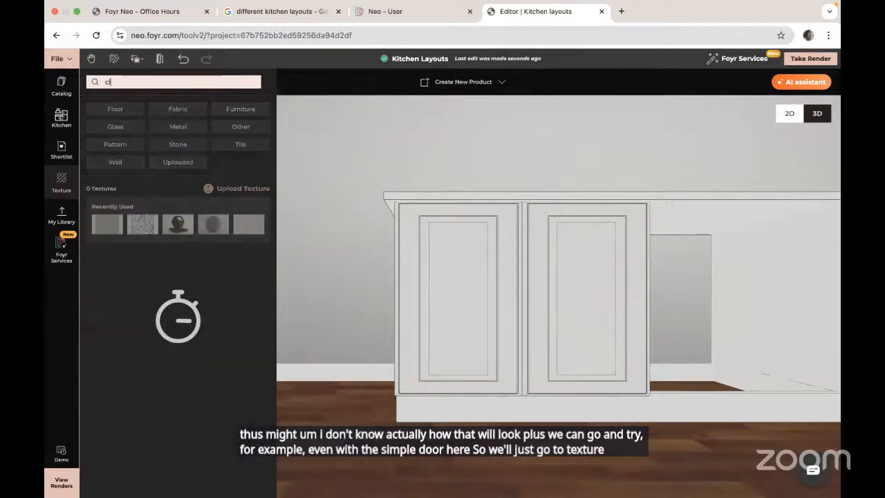
pyautogui.write('lass')
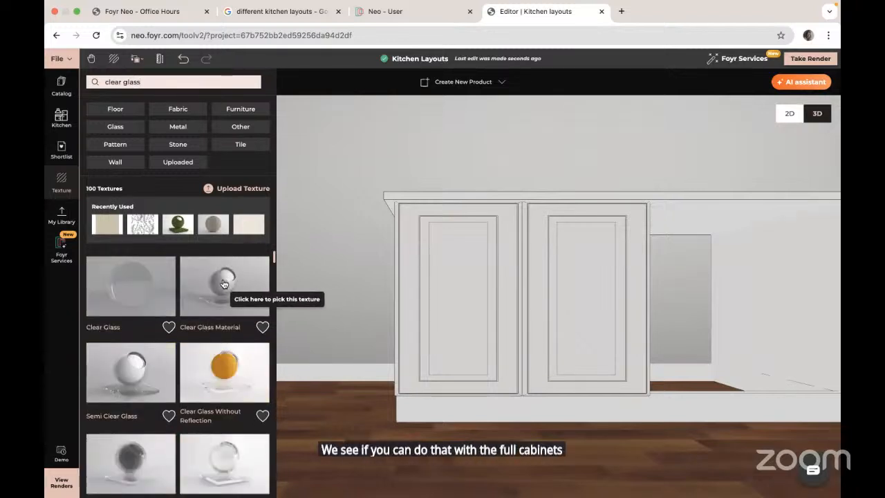
pyautogui.moveTo(235, 291); pyautogui.dragTo(464, 357)
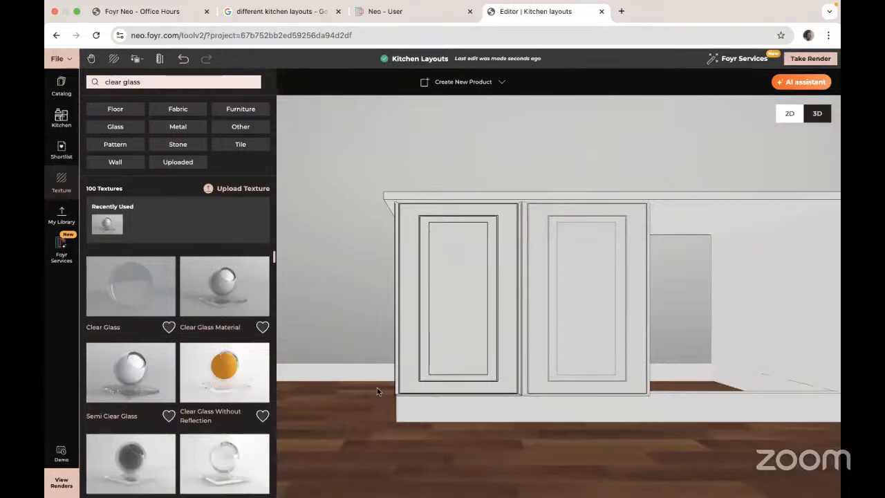
pyautogui.moveTo(376, 387); pyautogui.dragTo(415, 391)
pyautogui.scroll(5, 439, 336)
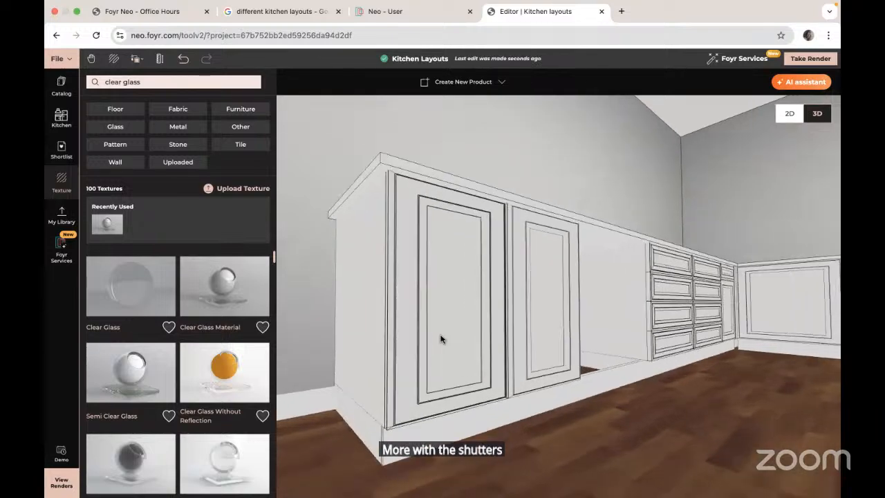
pyautogui.moveTo(503, 379); pyautogui.dragTo(466, 378)
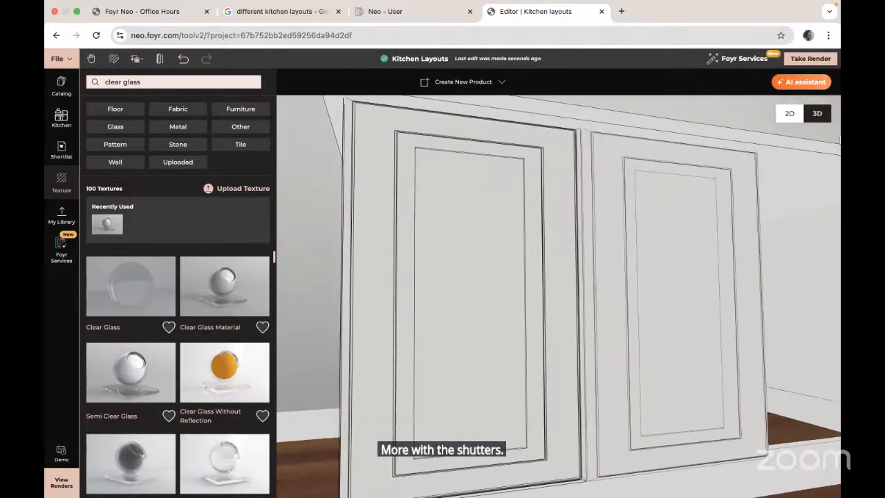
pyautogui.click(821, 64)
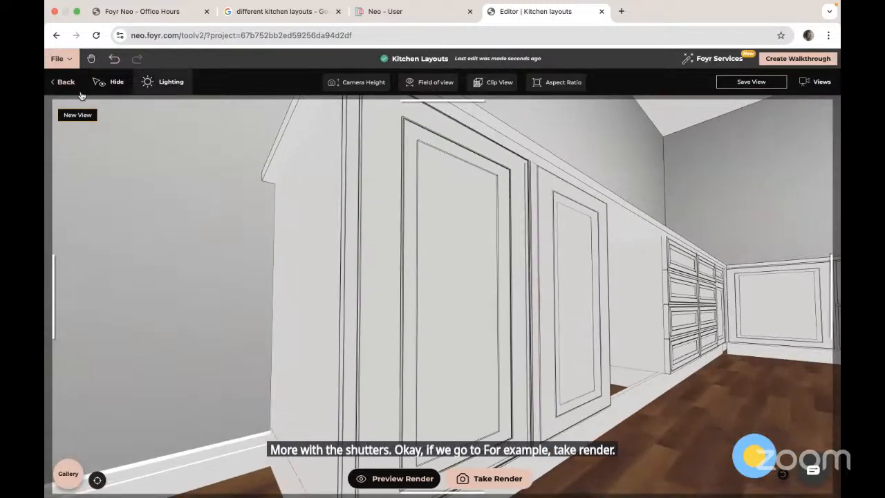
pyautogui.click(74, 83)
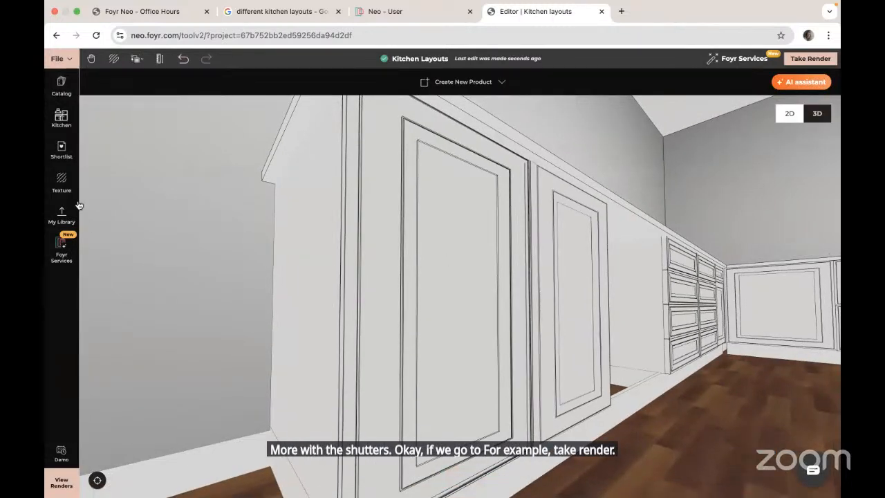
# - Search the catalog for "pan" and place the Black Pan on the floor in front of the glass-door cabinet
pyautogui.click(62, 88)
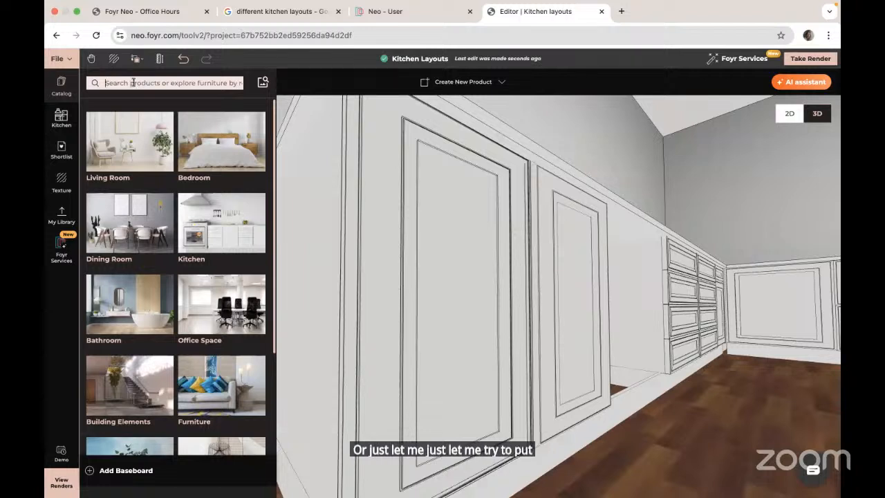
pyautogui.write('po')
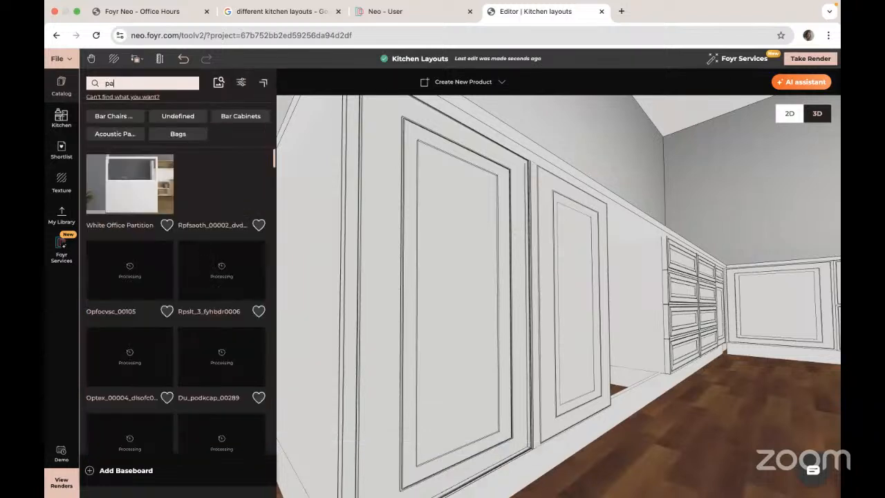
pyautogui.write('n')
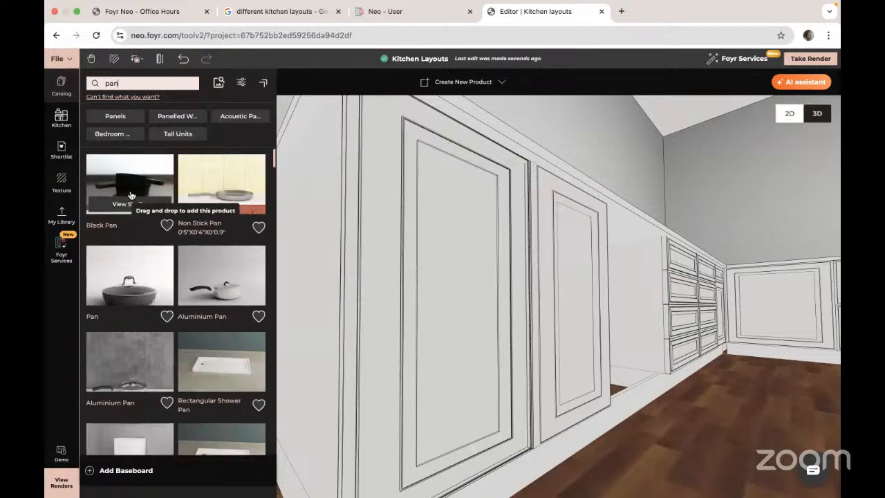
pyautogui.moveTo(132, 184); pyautogui.dragTo(454, 452)
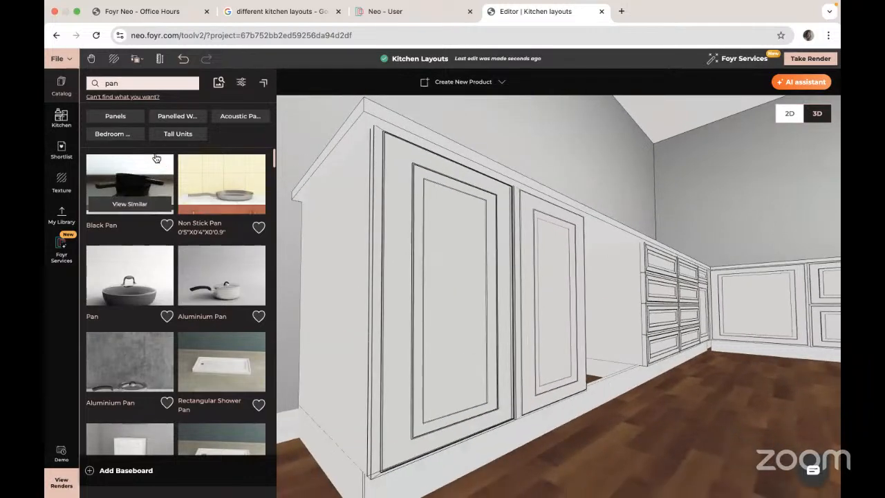
pyautogui.moveTo(139, 181); pyautogui.dragTo(542, 458)
pyautogui.click(553, 442)
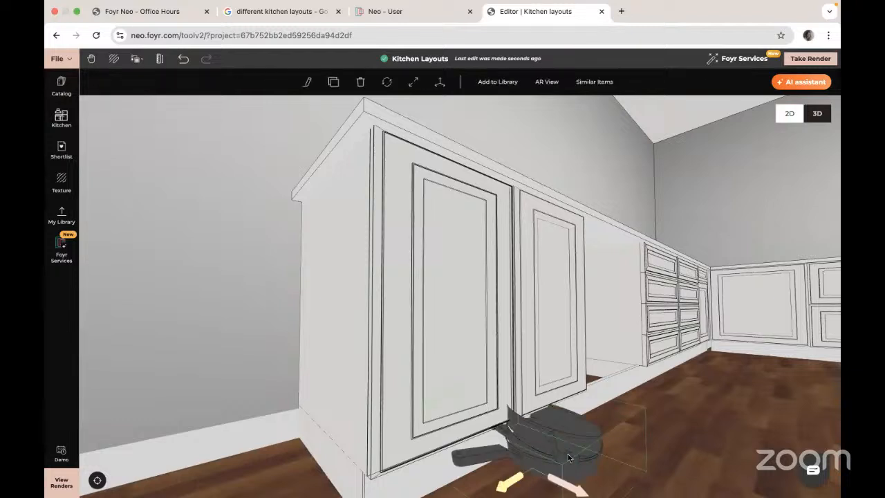
# - Move the pan upward and back into the cabinet behind the glass door
pyautogui.click(440, 82)
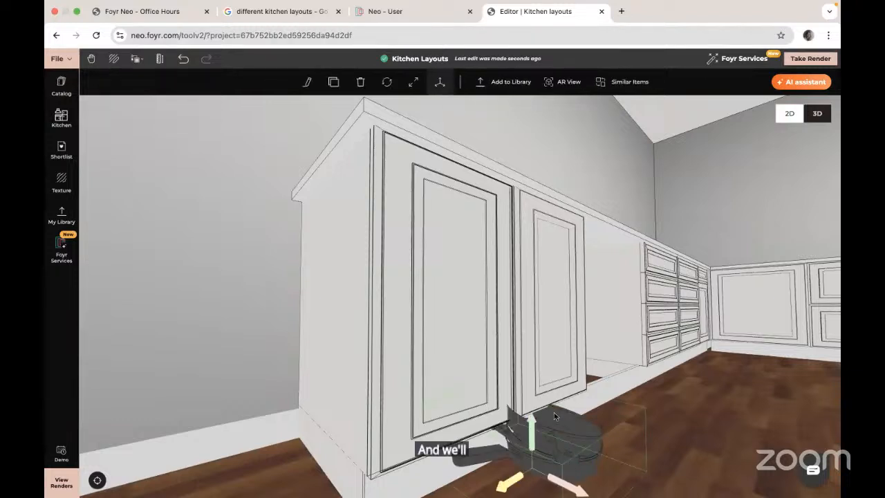
pyautogui.moveTo(533, 436); pyautogui.dragTo(533, 380)
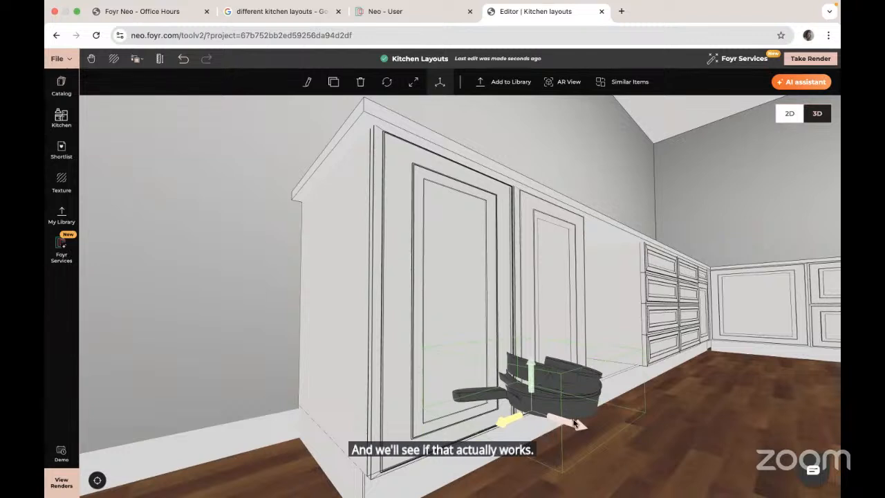
pyautogui.moveTo(575, 424); pyautogui.dragTo(398, 399)
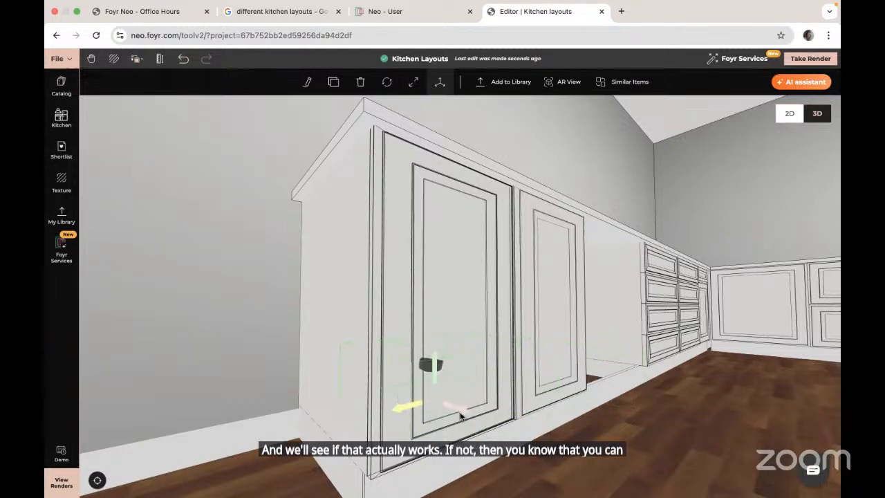
pyautogui.moveTo(462, 415); pyautogui.dragTo(450, 407)
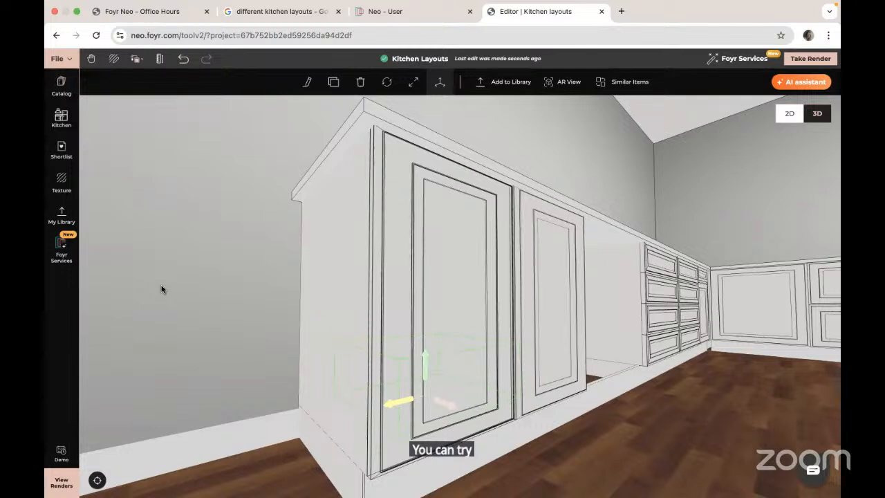
# - Apply the Clear Glass Material texture again to the glass cabinet door's outer face
pyautogui.click(61, 183)
pyautogui.moveTo(224, 286); pyautogui.dragTo(461, 321)
pyautogui.moveTo(424, 345); pyautogui.dragTo(467, 338)
pyautogui.scroll(3, 467, 338)
pyautogui.scroll(3, 466, 339)
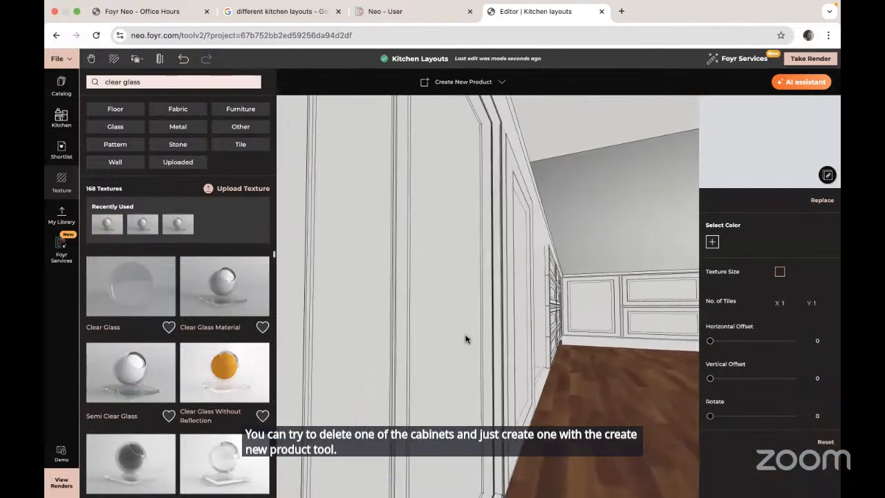
# - Move inside the cabinet, apply Clear Glass Material to the door's inner side, and orbit out to the pan behind it
pyautogui.moveTo(339, 323); pyautogui.dragTo(579, 330, button='right')
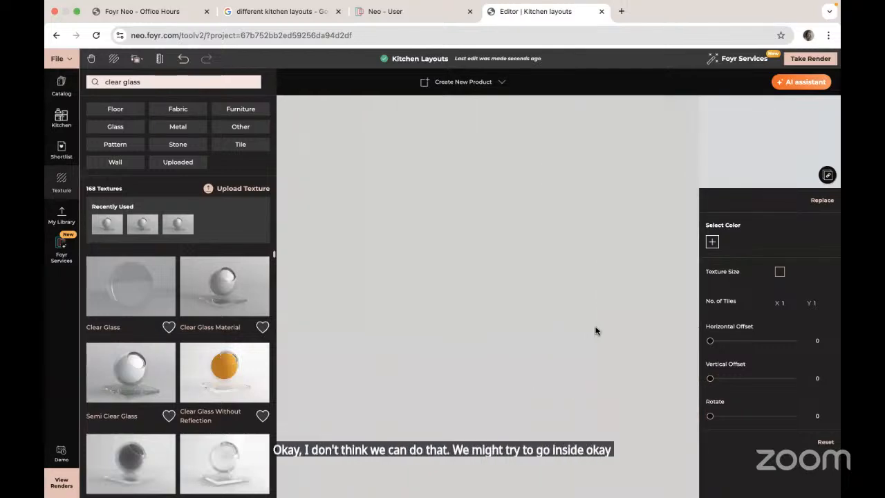
pyautogui.scroll(3, 596, 331)
pyautogui.moveTo(309, 320); pyautogui.dragTo(336, 320, button='right')
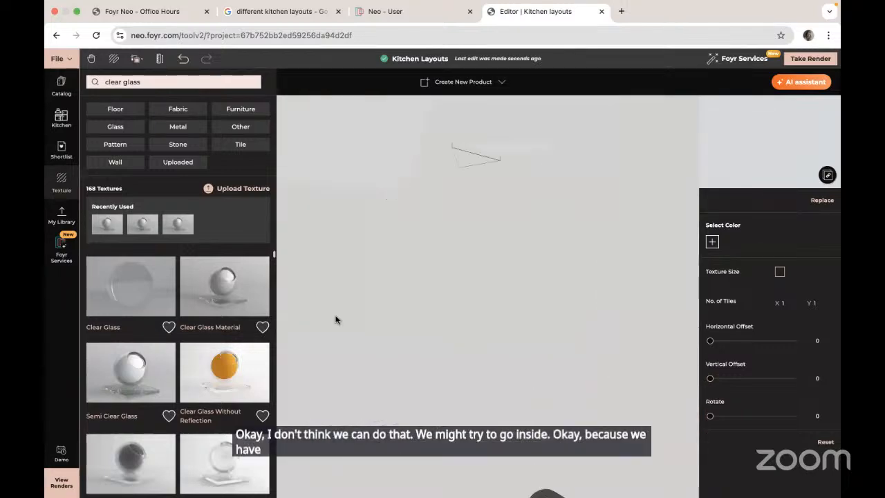
pyautogui.click(223, 294)
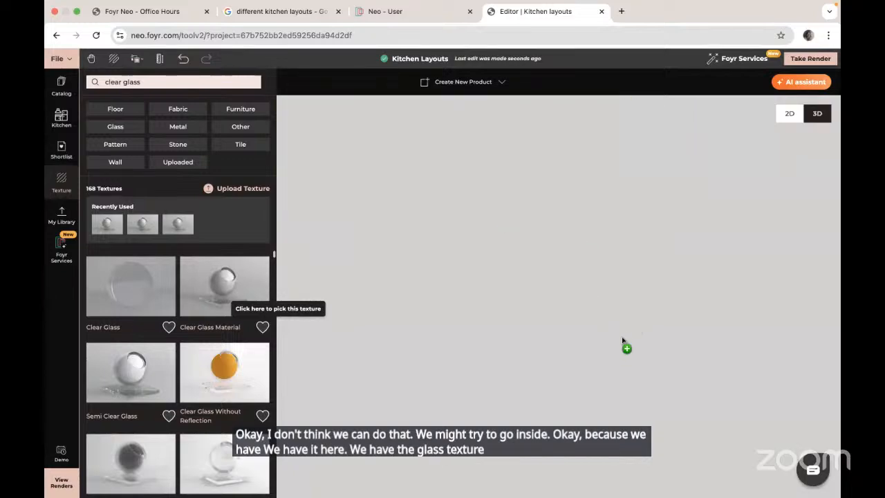
pyautogui.click(624, 343)
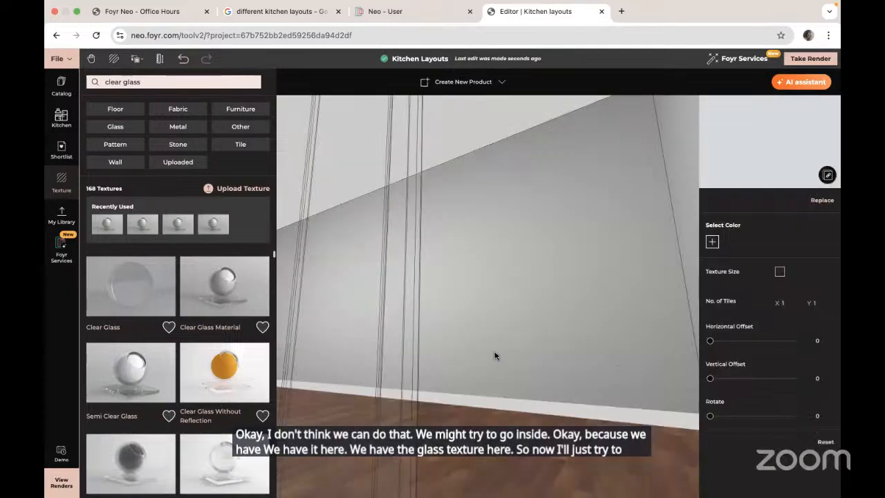
pyautogui.moveTo(495, 355); pyautogui.dragTo(399, 367)
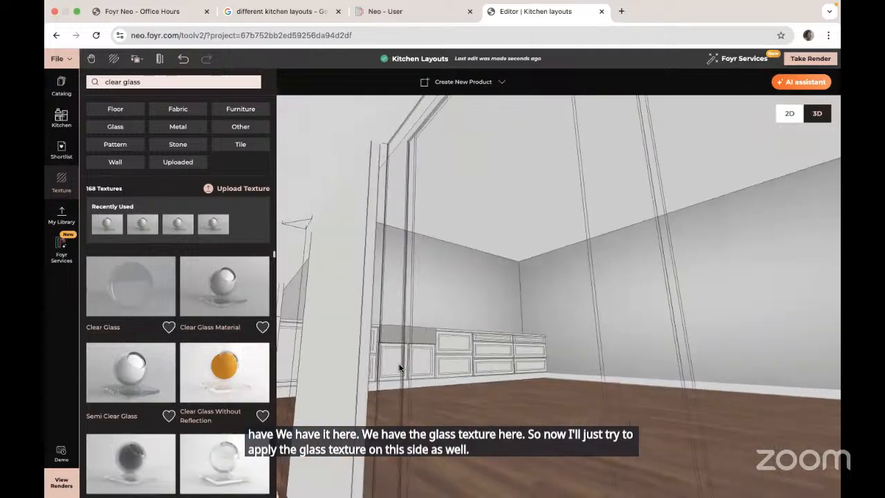
pyautogui.scroll(-5, 375, 368)
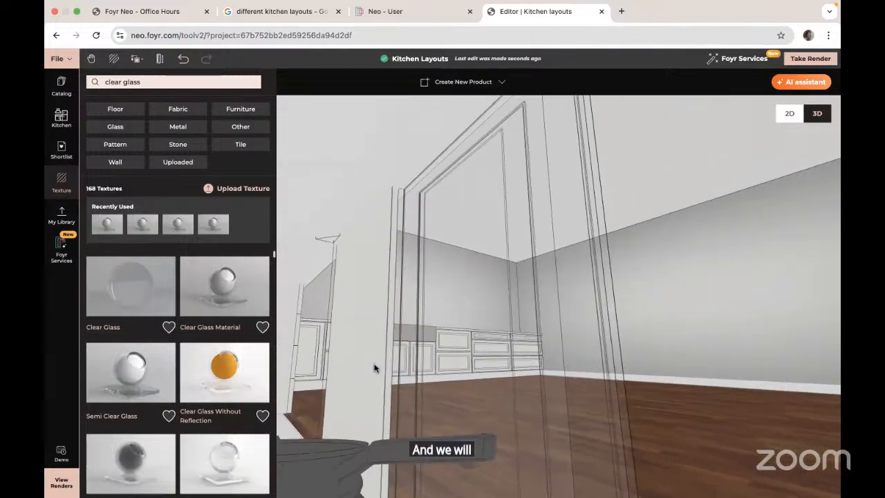
pyautogui.scroll(-3, 375, 367)
pyautogui.moveTo(707, 466); pyautogui.dragTo(591, 461)
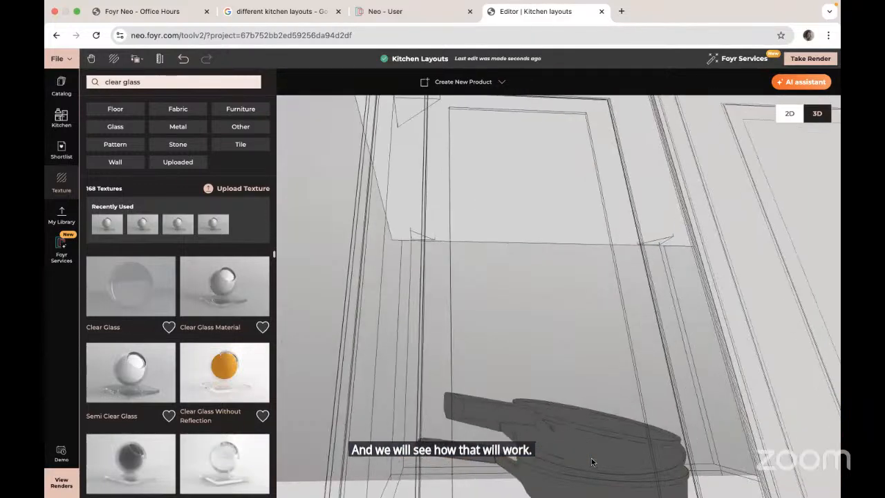
pyautogui.scroll(-10, 591, 459)
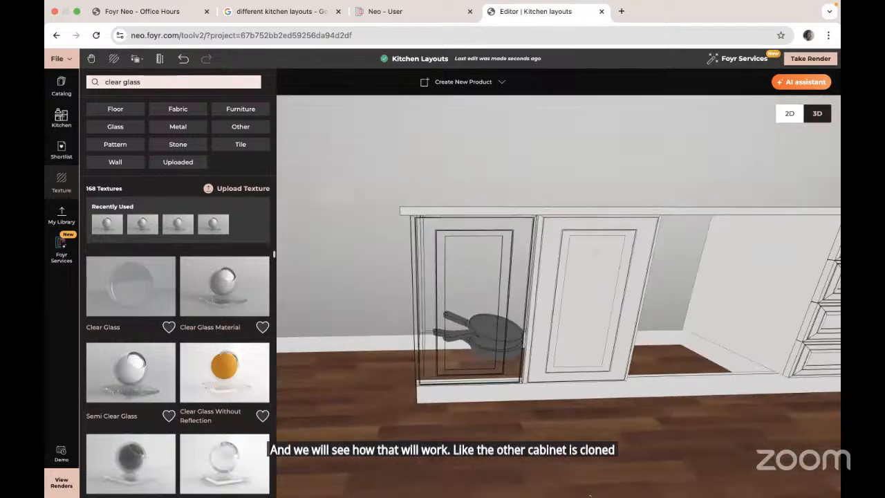
pyautogui.moveTo(590, 495)
pyautogui.mouseDown()
pyautogui.moveTo(584, 477)
pyautogui.moveTo(652, 477)
pyautogui.moveTo(588, 478)
pyautogui.mouseUp()
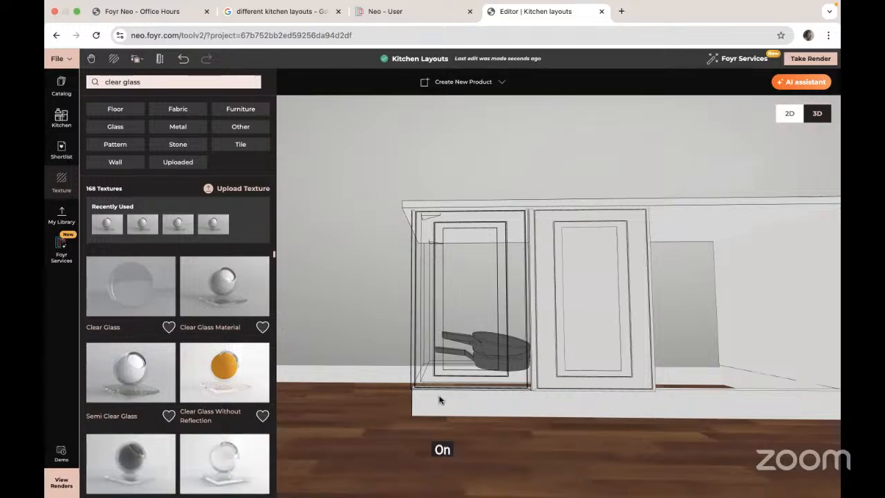
# - Undo the last glass material change on the cabinet door
pyautogui.moveTo(439, 396)
pyautogui.mouseDown()
pyautogui.moveTo(515, 397)
pyautogui.moveTo(440, 406)
pyautogui.mouseUp()
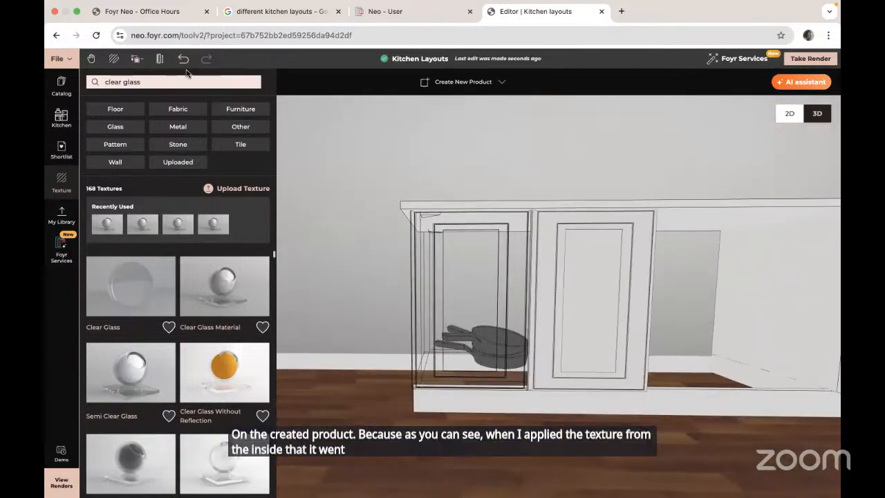
pyautogui.click(183, 59)
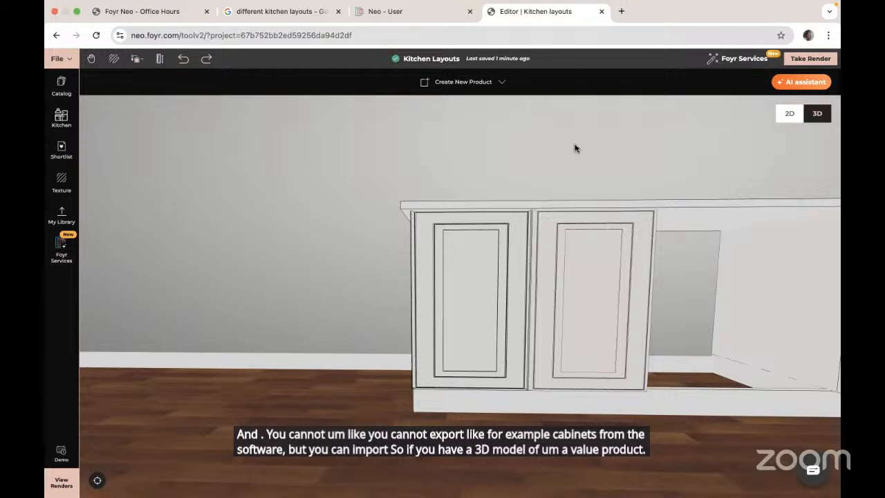
# - Open the model upload dialog from My Library and close it without uploading anything
pyautogui.click(62, 216)
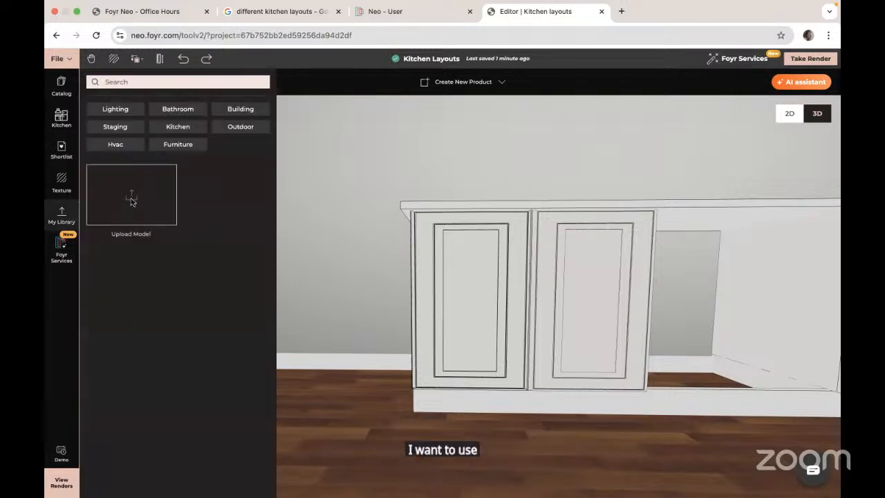
pyautogui.click(132, 201)
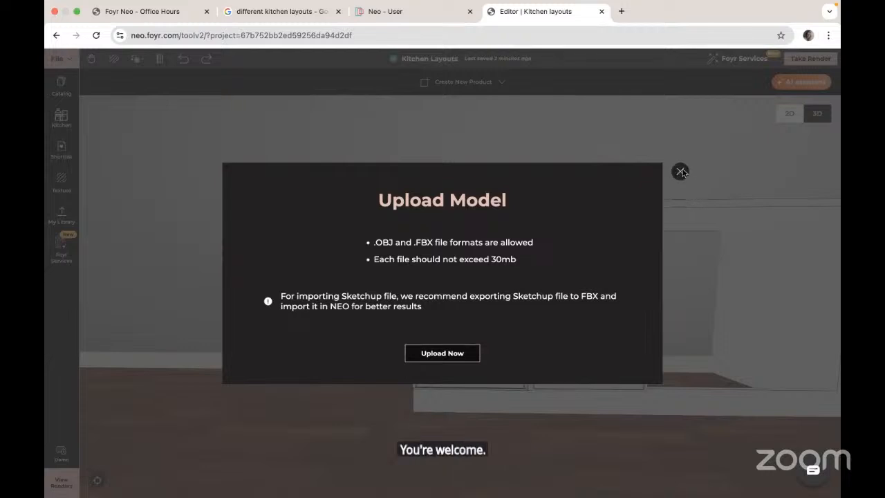
pyautogui.click(681, 171)
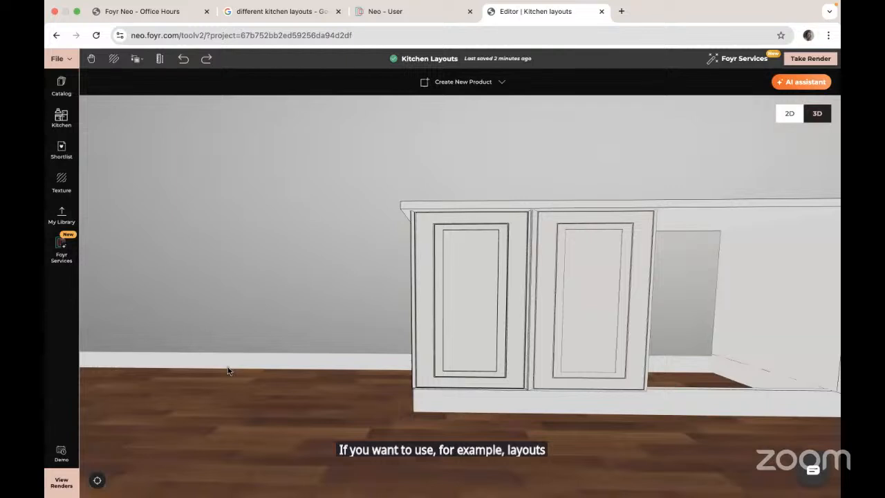
# - Switch to 2D and open the Export 2D plans view to examine the kitchen floor plans
pyautogui.click(788, 113)
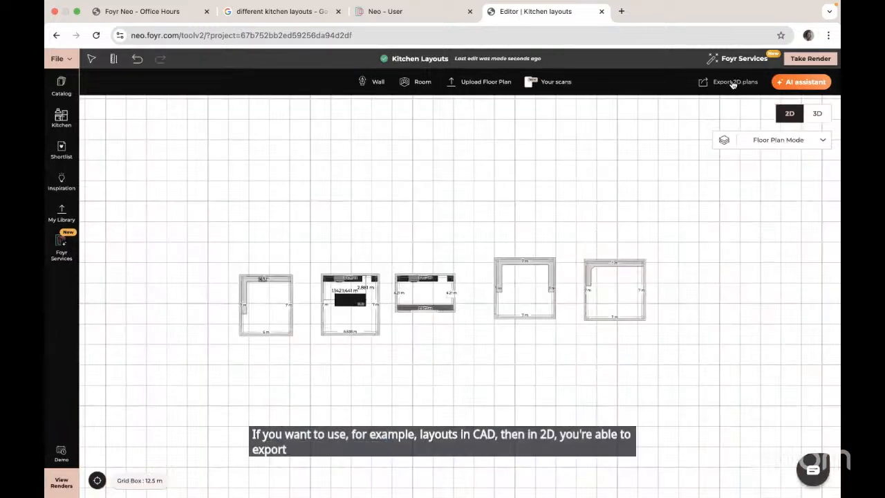
pyautogui.click(733, 83)
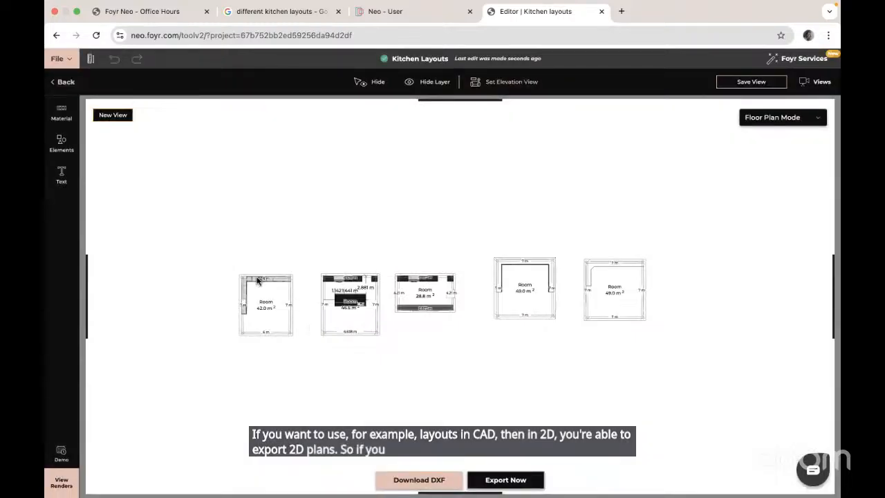
pyautogui.scroll(5, 257, 280)
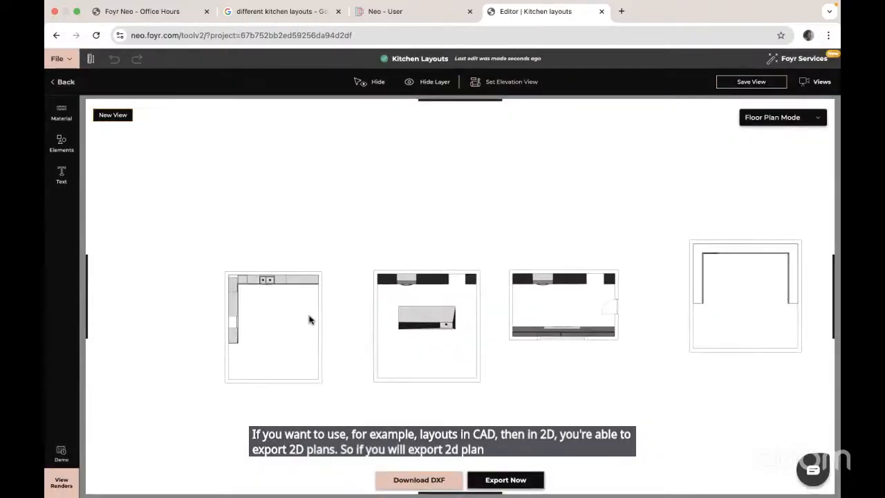
pyautogui.rightClick(286, 325)
pyautogui.click(345, 223)
pyautogui.moveTo(345, 224); pyautogui.dragTo(525, 162)
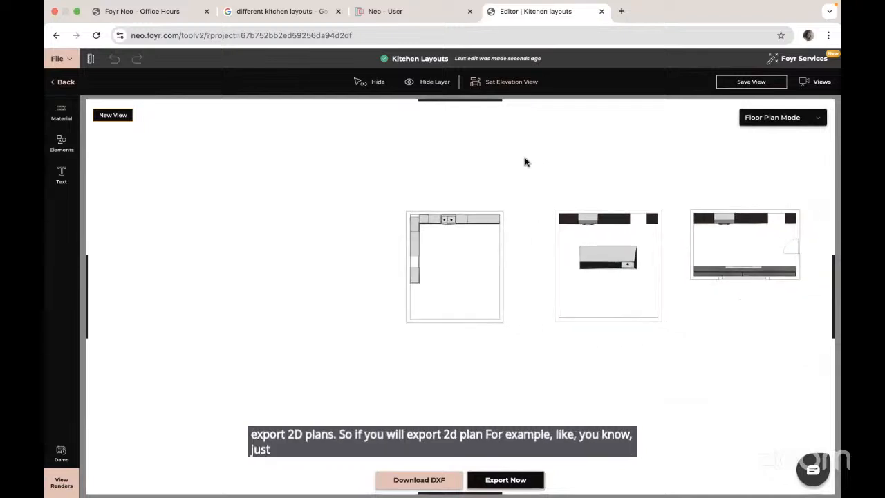
pyautogui.scroll(3, 524, 162)
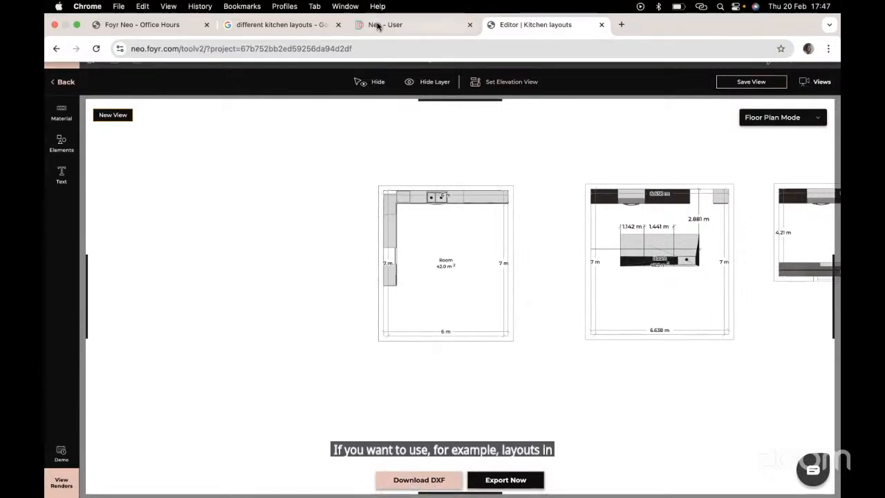
pyautogui.click(55, 25)
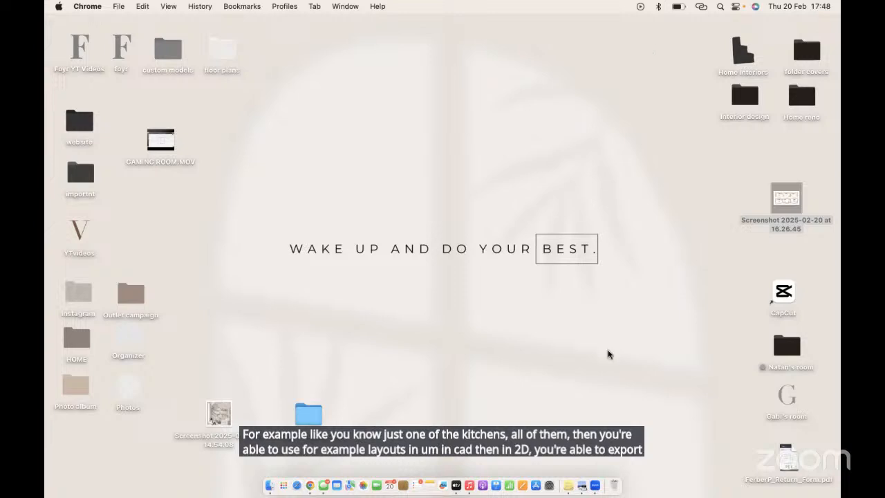
pyautogui.click(595, 485)
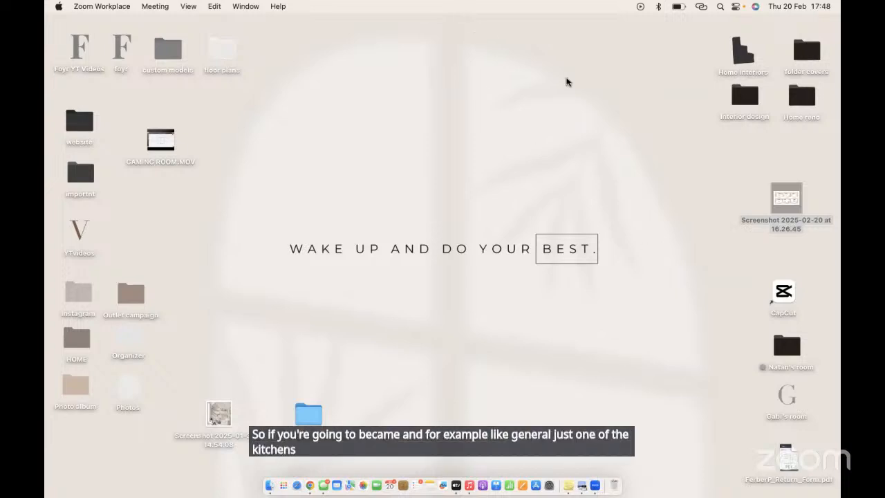
pyautogui.click(397, 125)
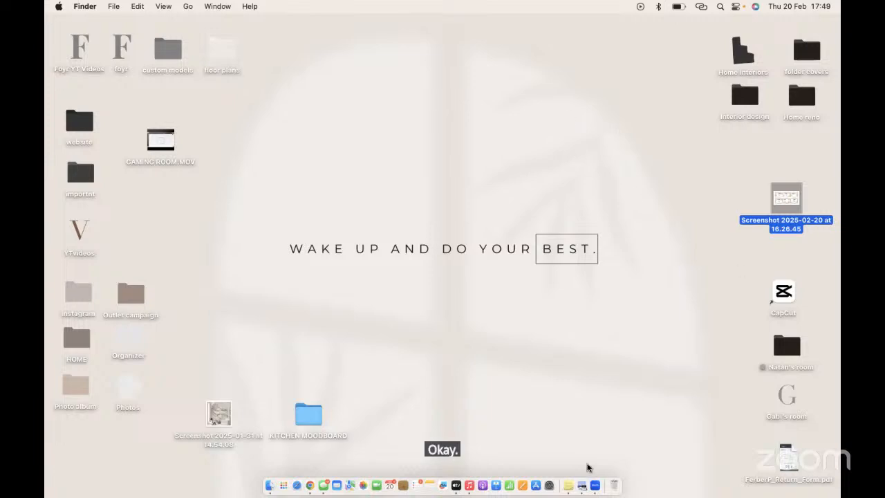
pyautogui.click(311, 485)
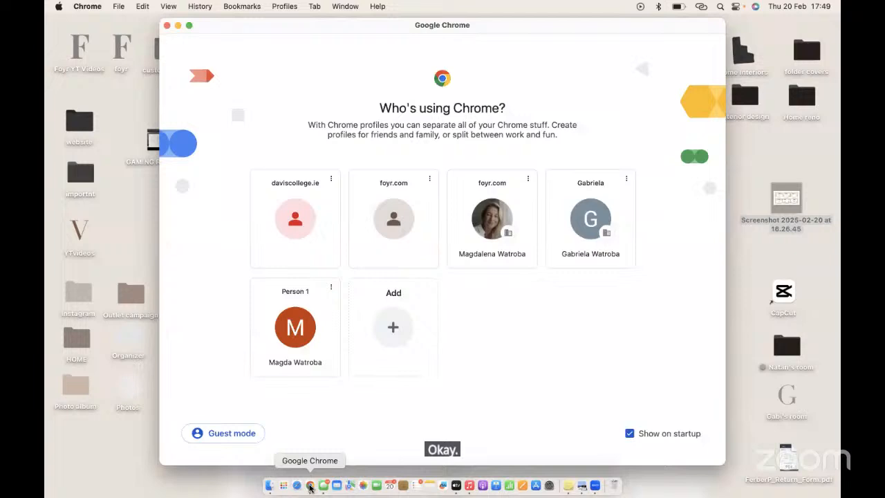
pyautogui.click(167, 25)
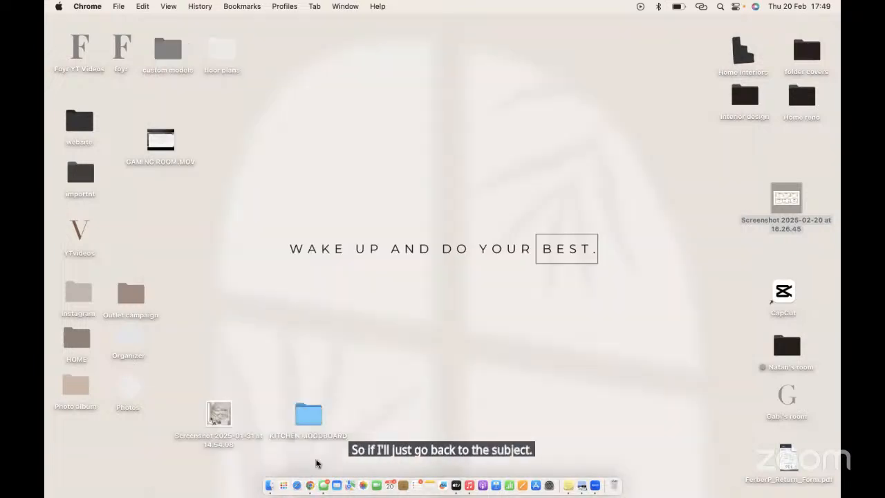
# - Reopen Chrome with the foyr.com work profile and open the kitchen layouts project from the Neo dashboard
pyautogui.rightClick(310, 487)
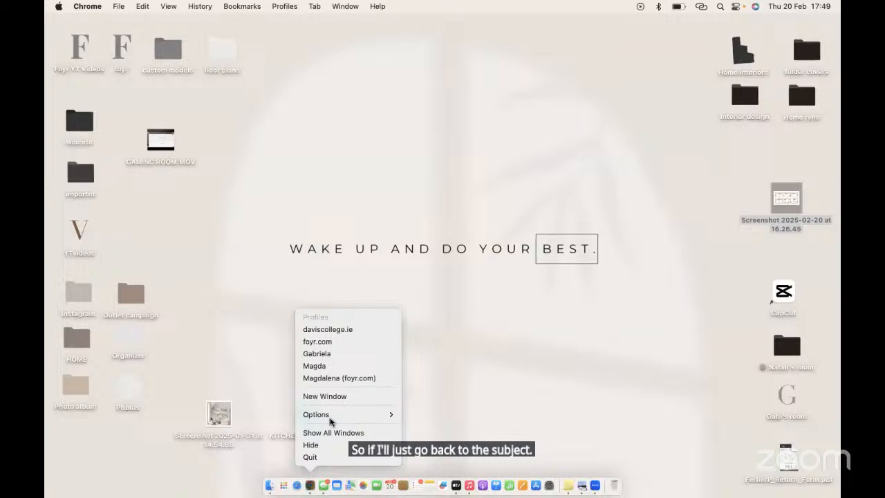
pyautogui.click(337, 384)
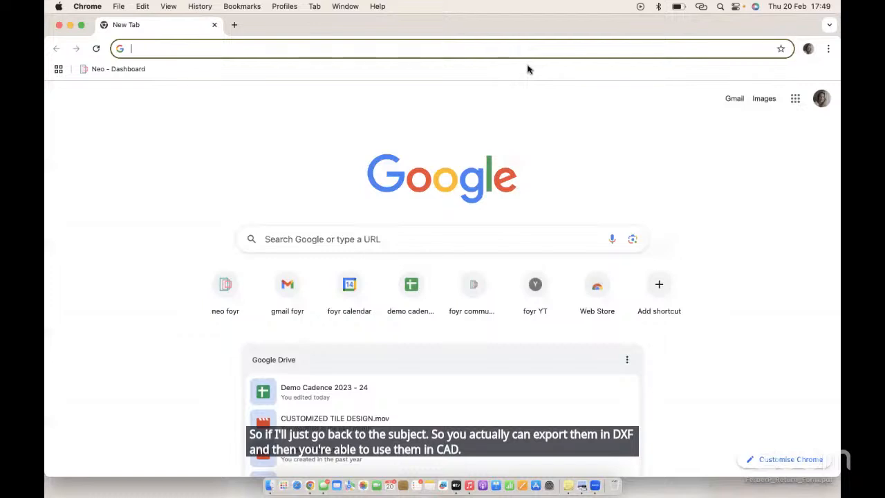
pyautogui.click(230, 291)
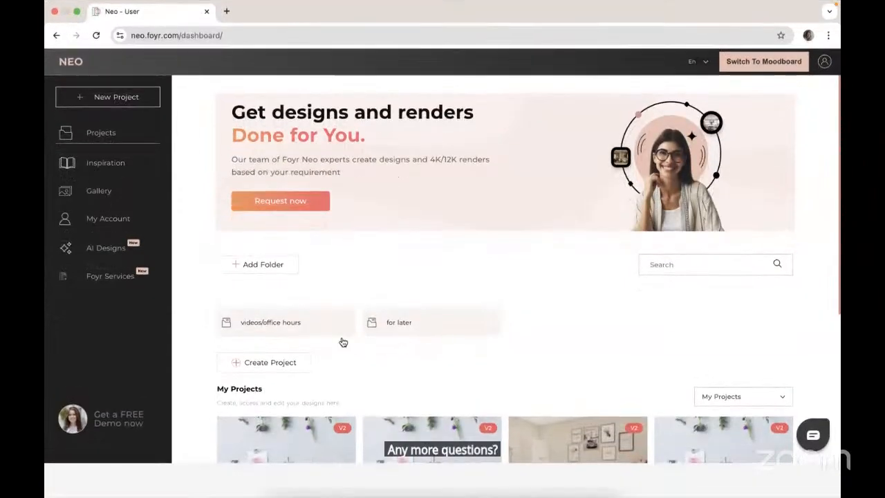
pyautogui.scroll(-4, 345, 345)
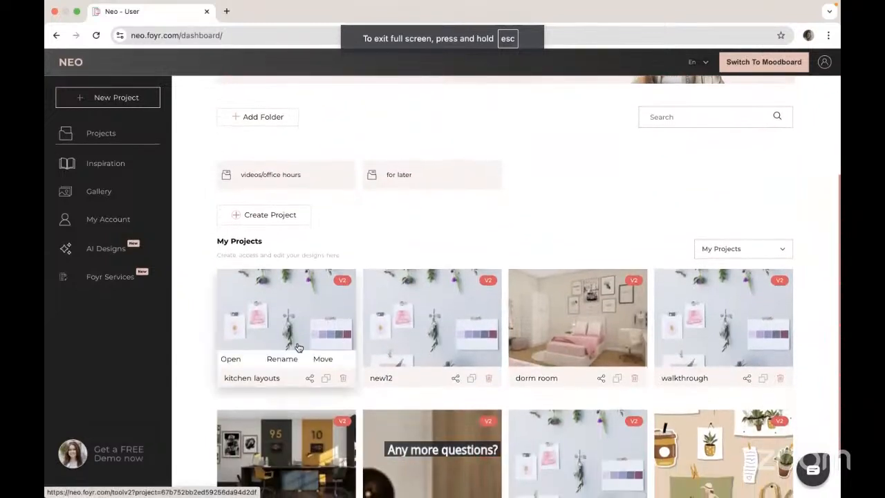
pyautogui.click(232, 357)
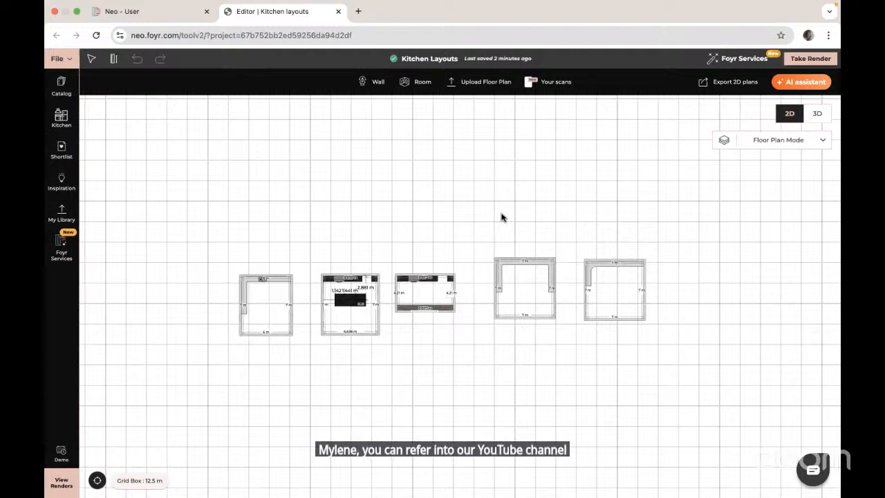
# - Switch to 3D, dismiss the loading notice, and return to the 2D floor plan
pyautogui.click(817, 114)
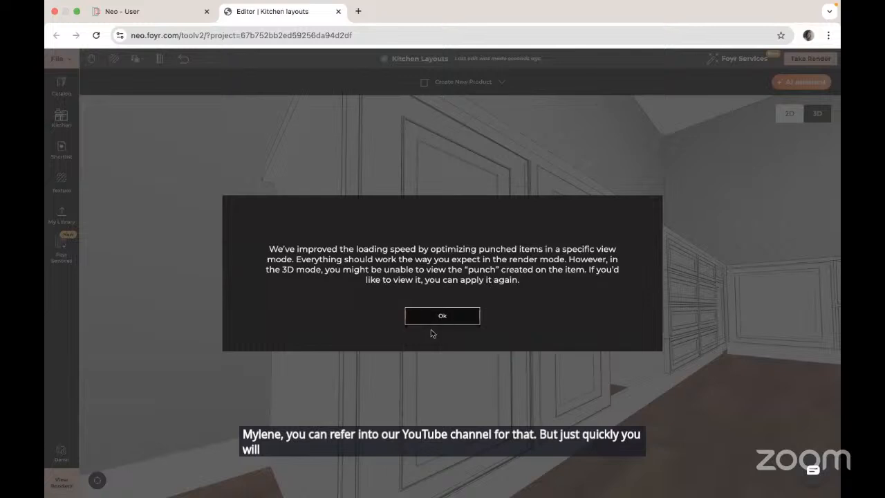
pyautogui.click(443, 316)
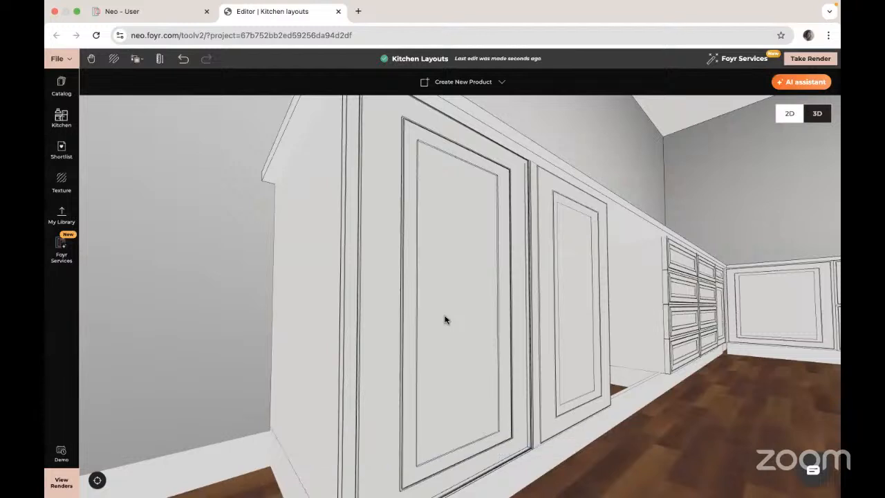
pyautogui.click(789, 114)
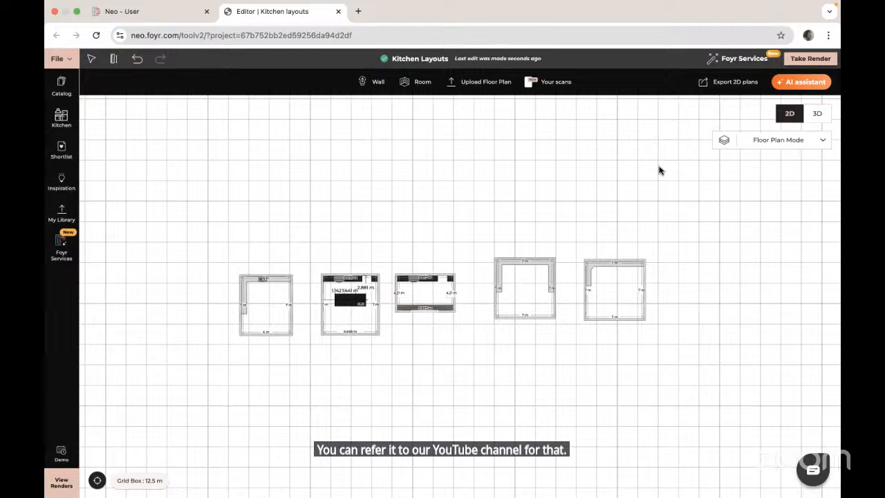
# - Select a wall of the rightmost kitchen room and open its wall properties to examine the height settings
pyautogui.click(645, 290)
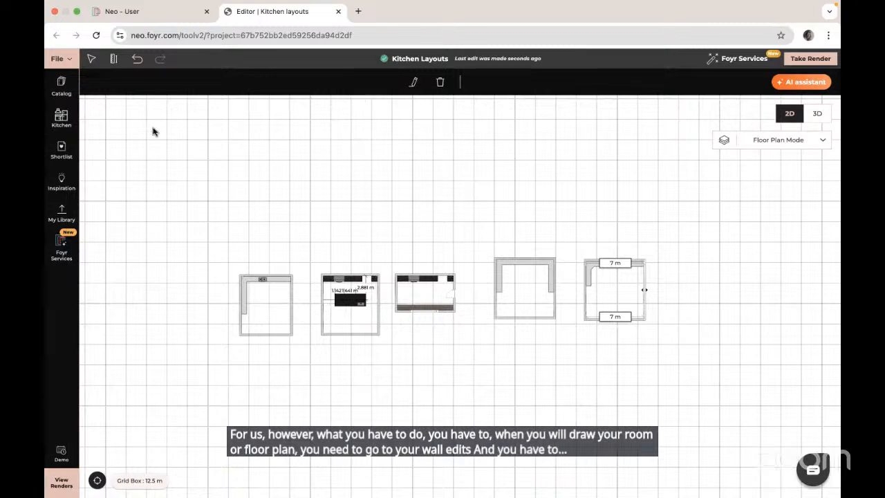
pyautogui.click(414, 81)
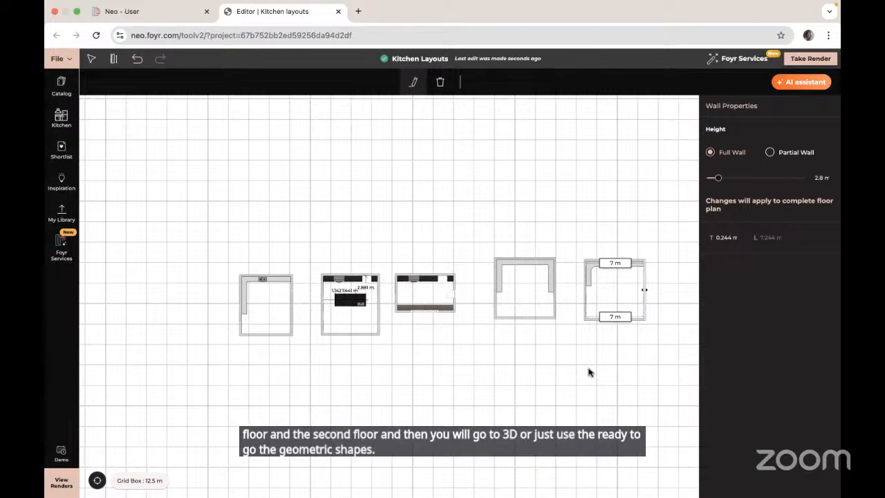
pyautogui.scroll(-5, 632, 358)
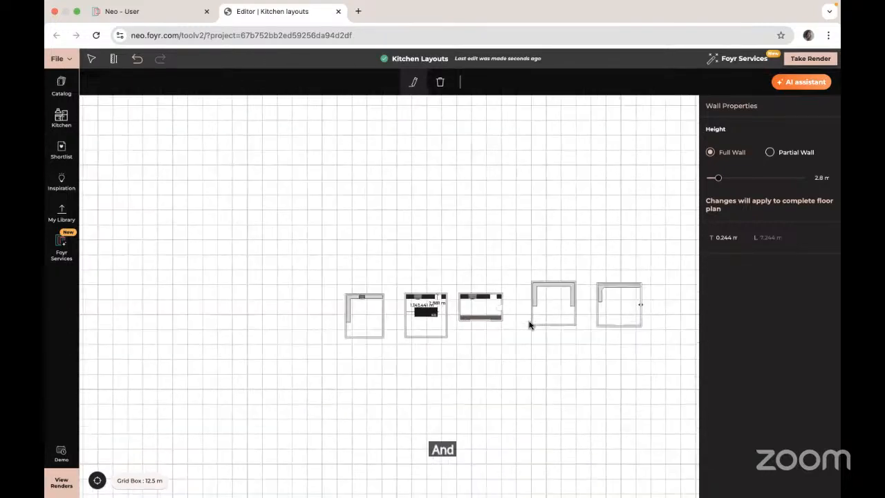
pyautogui.moveTo(652, 212); pyautogui.dragTo(413, 120)
pyautogui.click(504, 178)
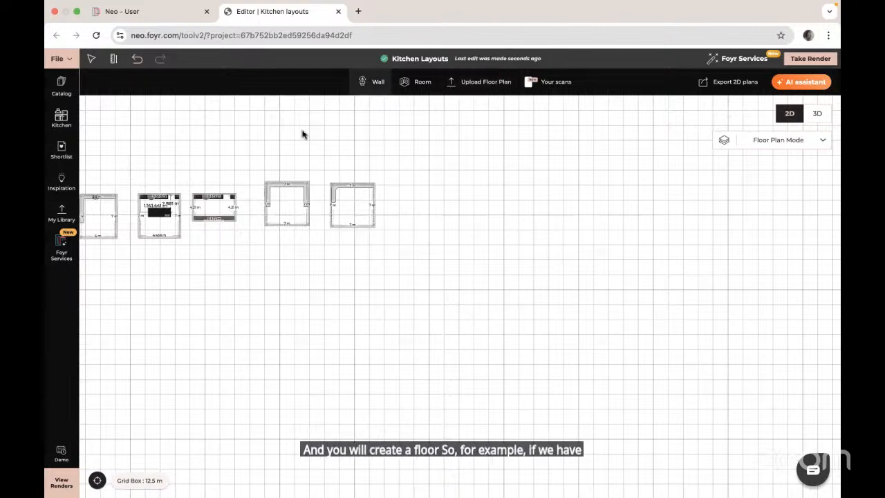
# - Draw a new rectangular room about 19.5 m wide to the right of the existing layouts
pyautogui.click(413, 83)
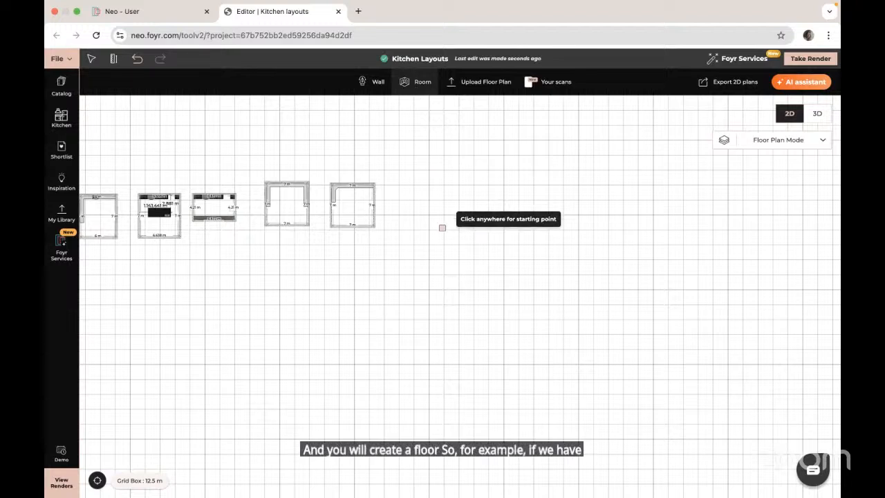
pyautogui.click(445, 217)
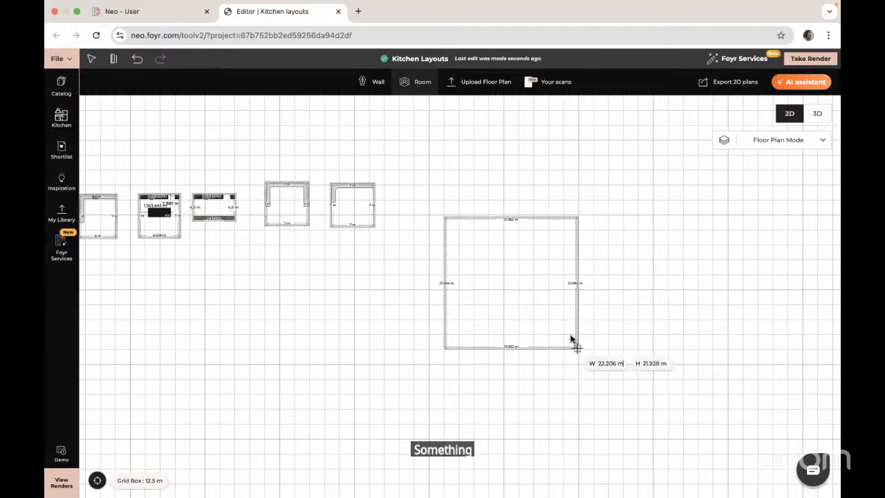
pyautogui.click(563, 312)
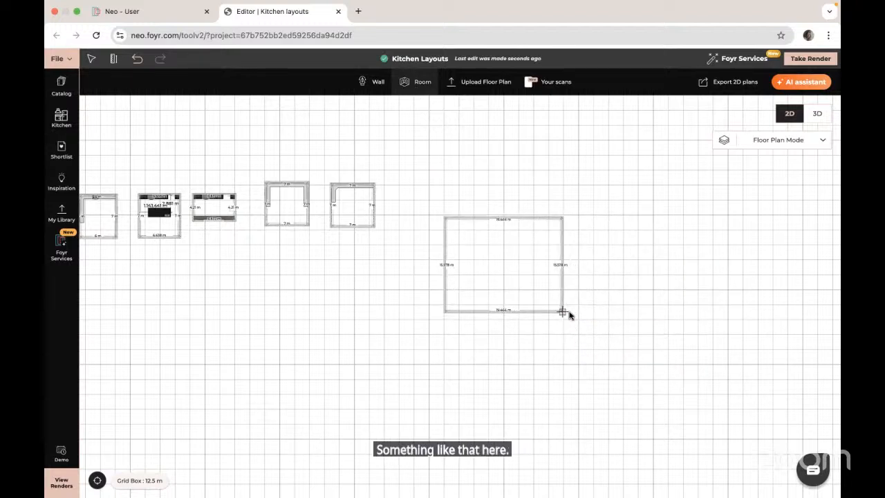
# - Select the new room's wall, raise its full wall height in wall properties, and select the room's floor
pyautogui.click(562, 246)
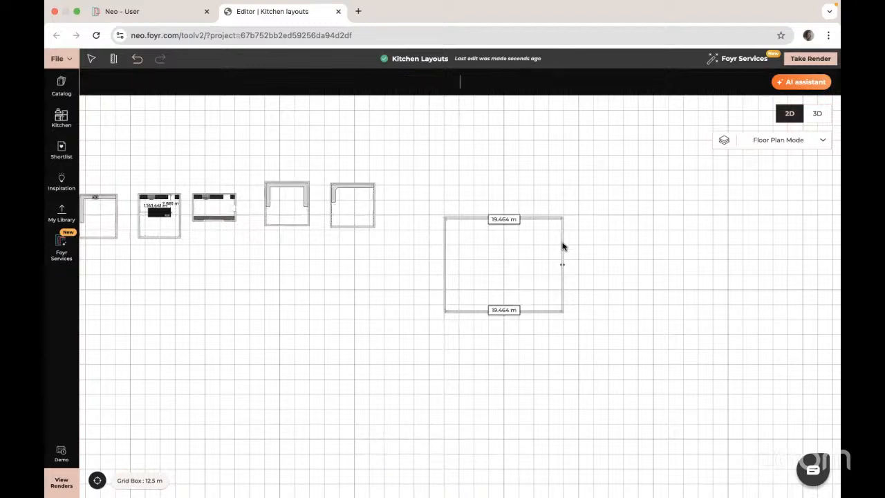
pyautogui.click(414, 84)
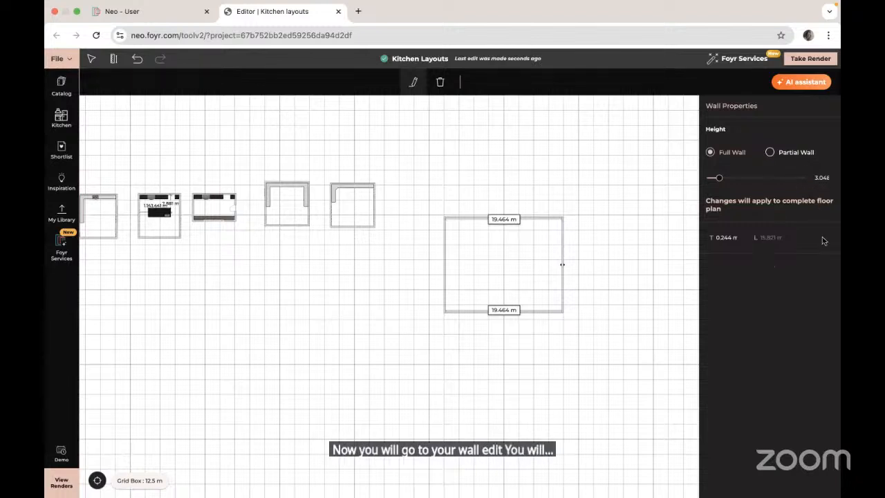
pyautogui.click(822, 178)
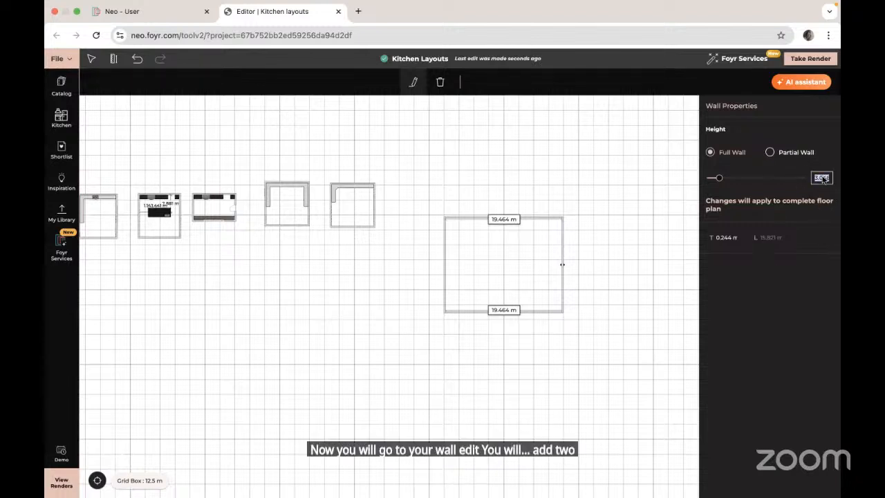
pyautogui.press('Return')
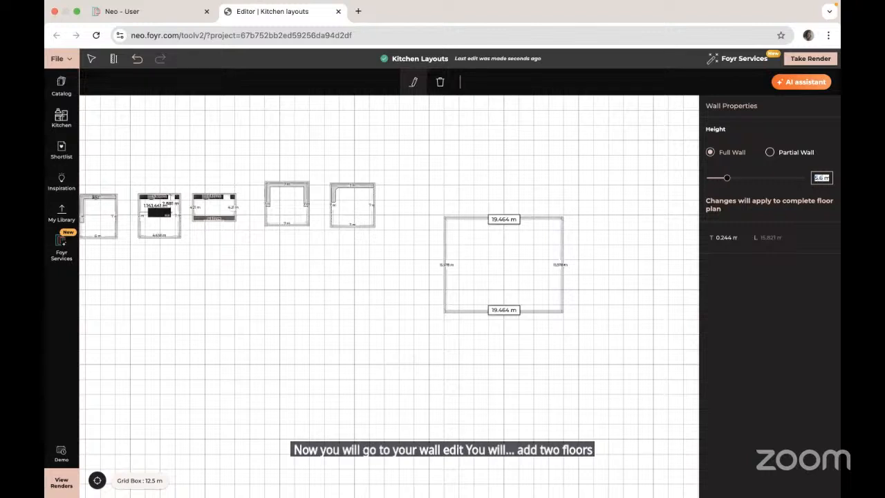
pyautogui.click(522, 263)
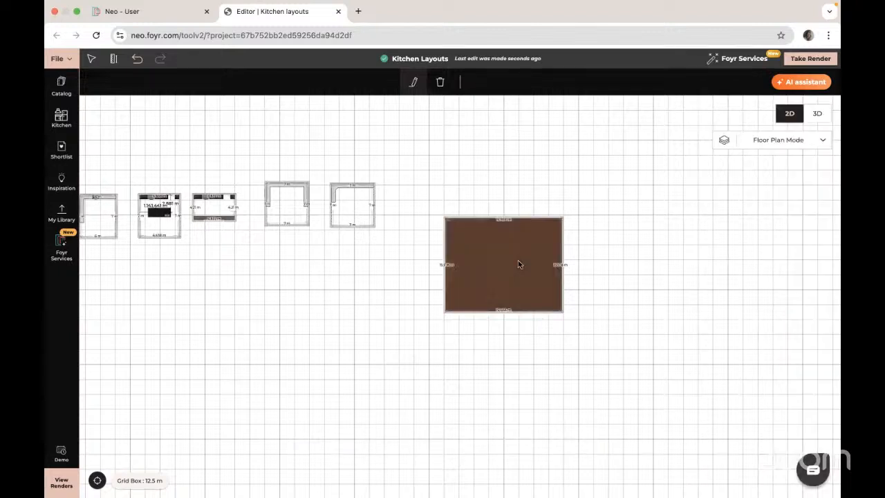
# - Search the catalog for cube, filter to Geometrics, and drop a Floor Docked Solid Cube inside the new room, opening its Resize tool
pyautogui.click(61, 87)
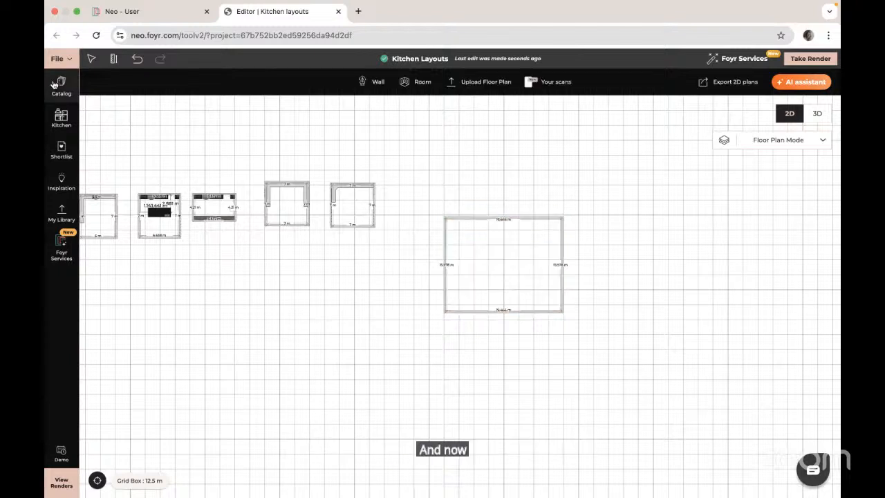
pyautogui.click(116, 83)
pyautogui.write('cube')
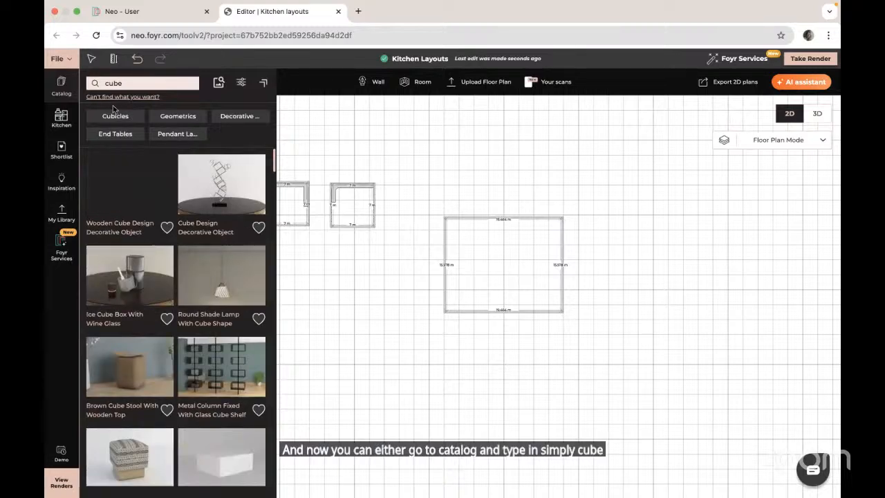
pyautogui.scroll(-3, 221, 290)
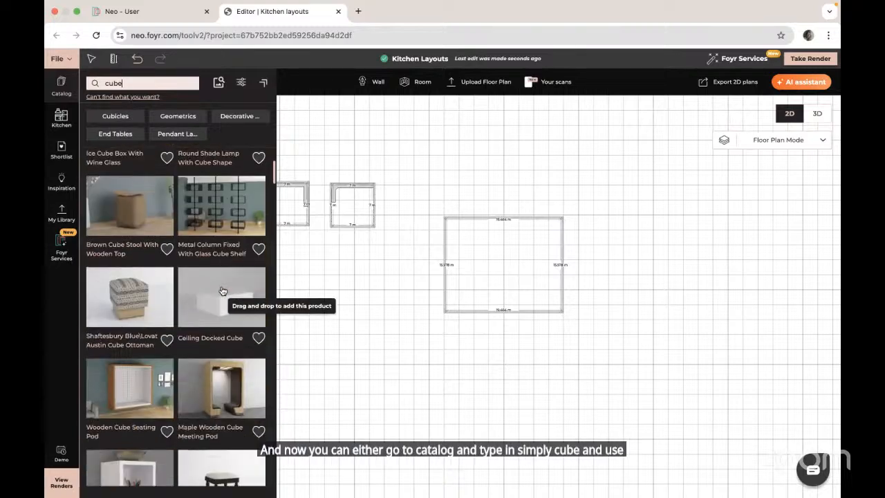
pyautogui.click(179, 116)
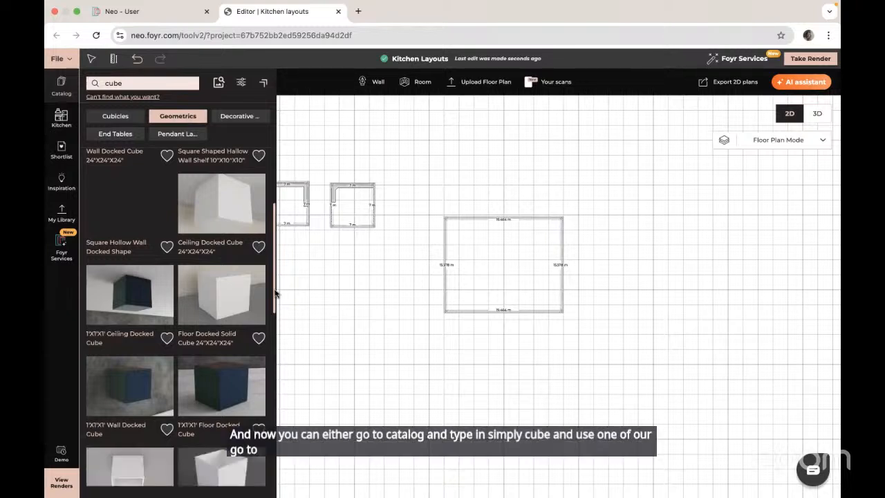
pyautogui.click(222, 295)
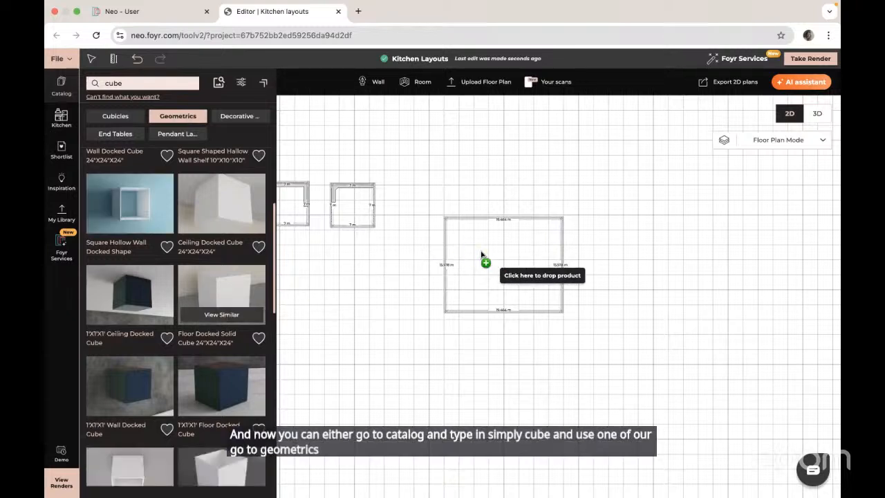
pyautogui.click(463, 280)
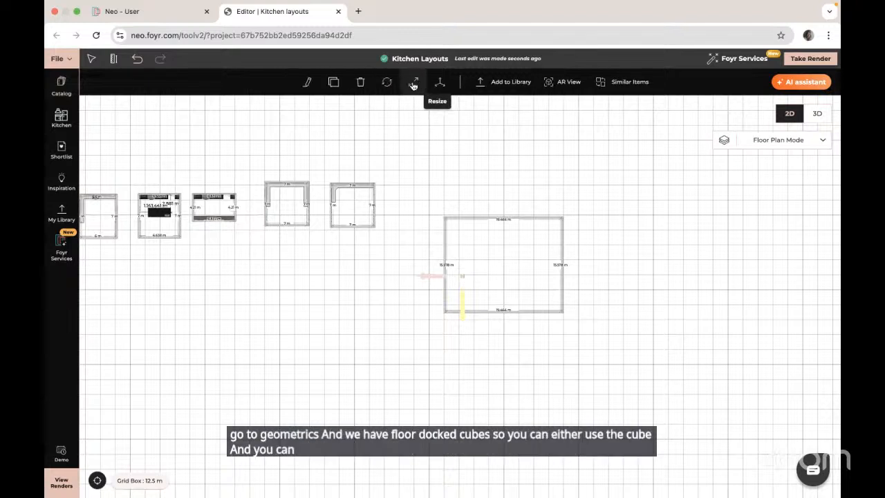
pyautogui.click(413, 84)
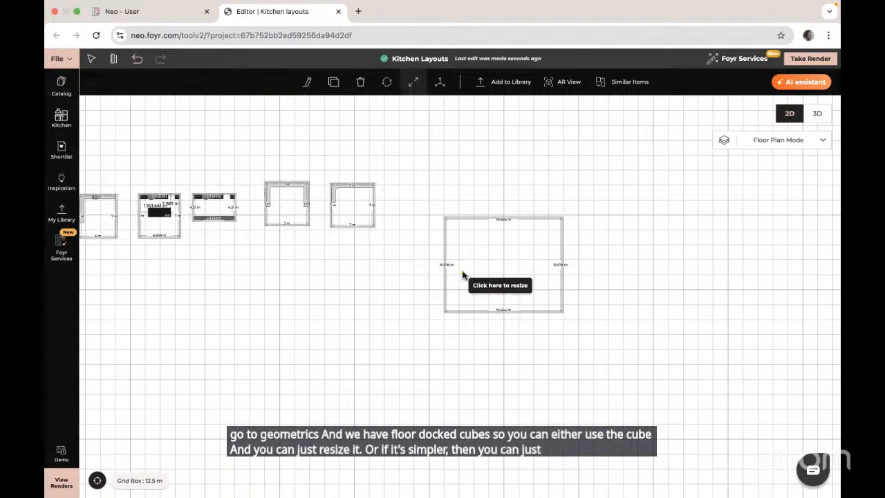
pyautogui.click(710, 295)
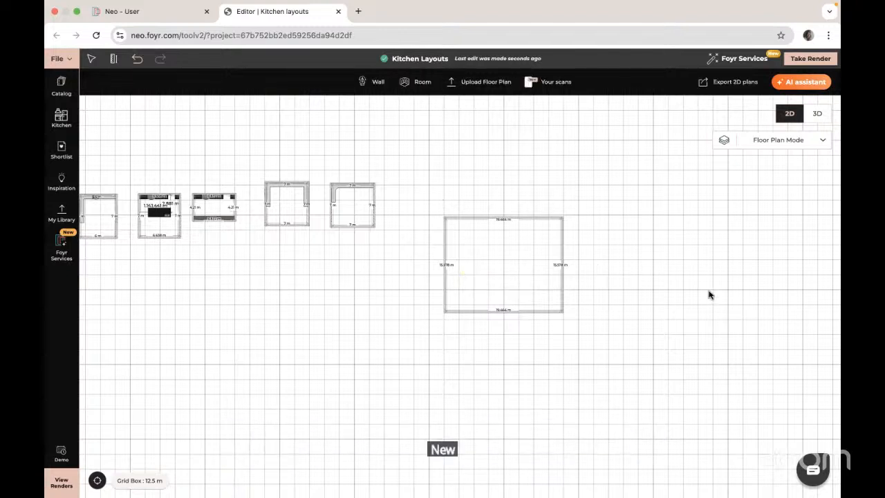
# - In 3D, zoom to the new room, start a Create yourself custom product, and draw a rectangle covering the room's floor
pyautogui.click(822, 117)
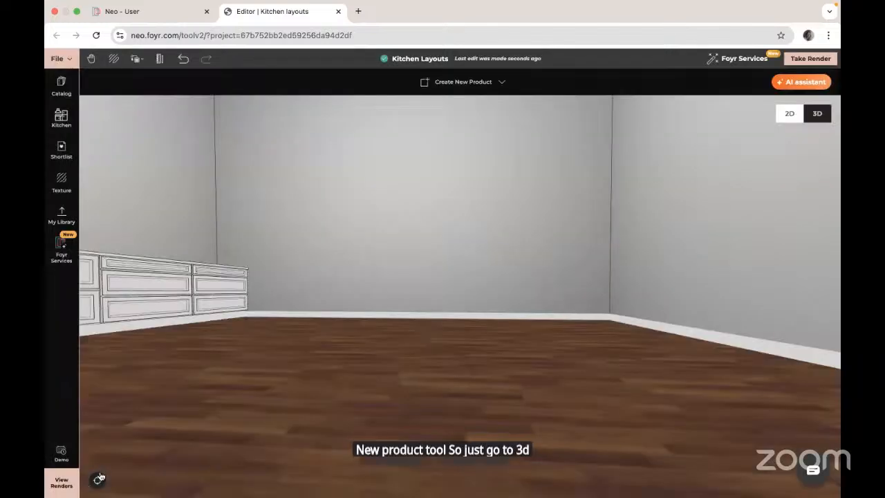
pyautogui.click(99, 478)
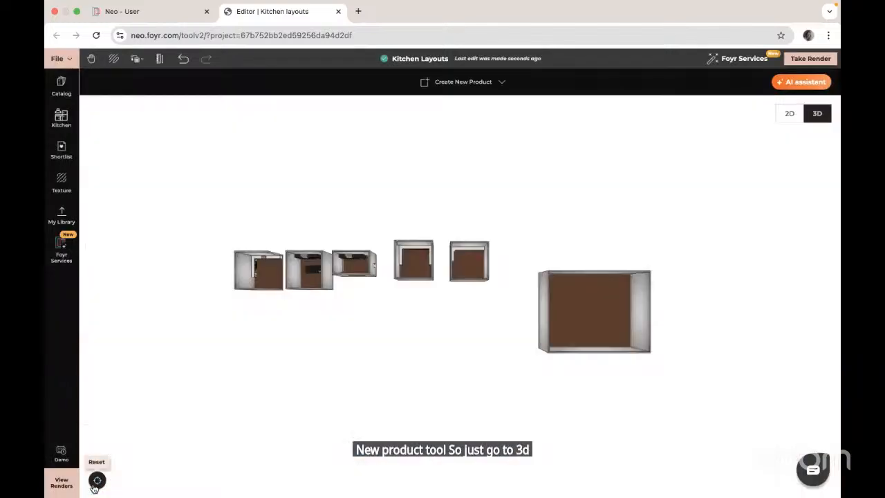
pyautogui.doubleClick(565, 306)
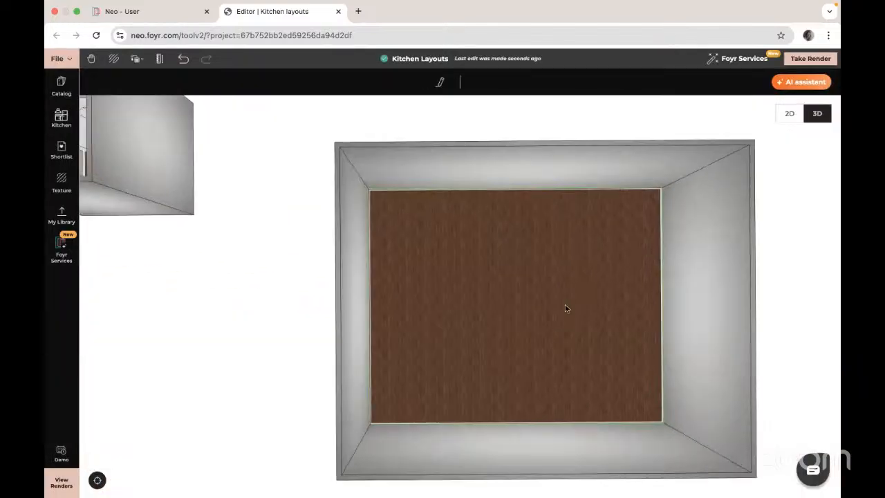
pyautogui.click(416, 121)
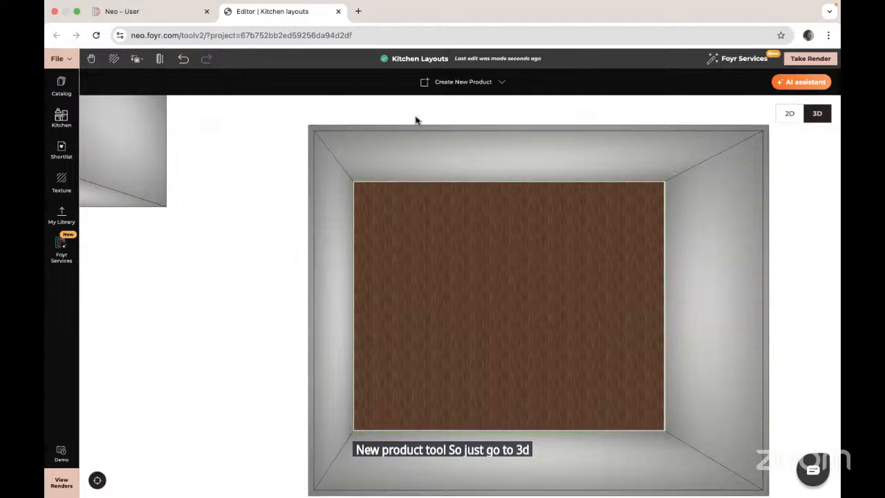
pyautogui.click(450, 83)
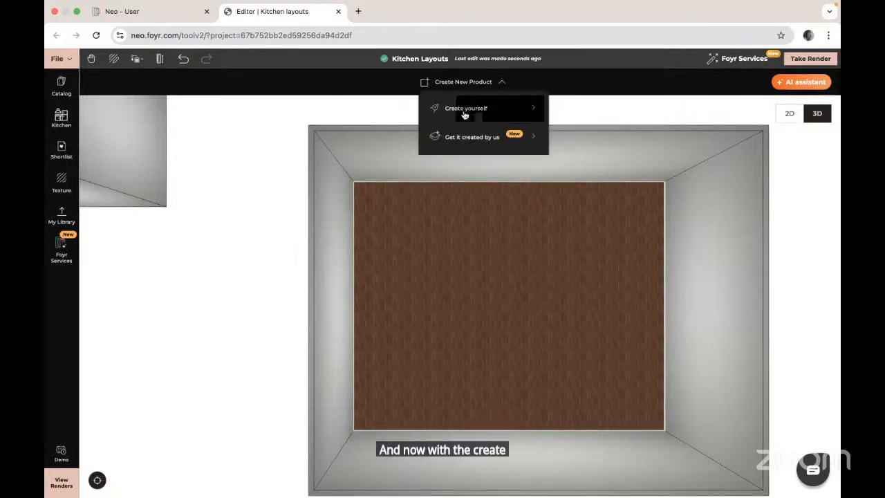
pyautogui.click(464, 110)
pyautogui.click(61, 120)
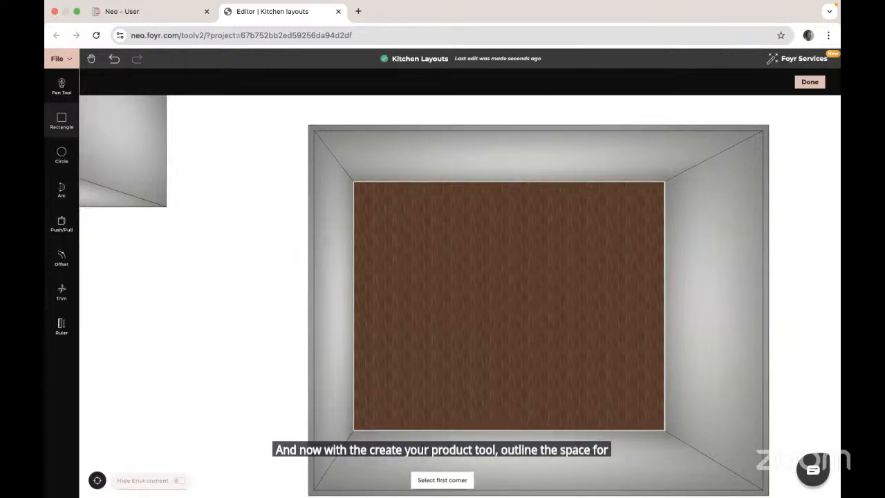
pyautogui.click(355, 183)
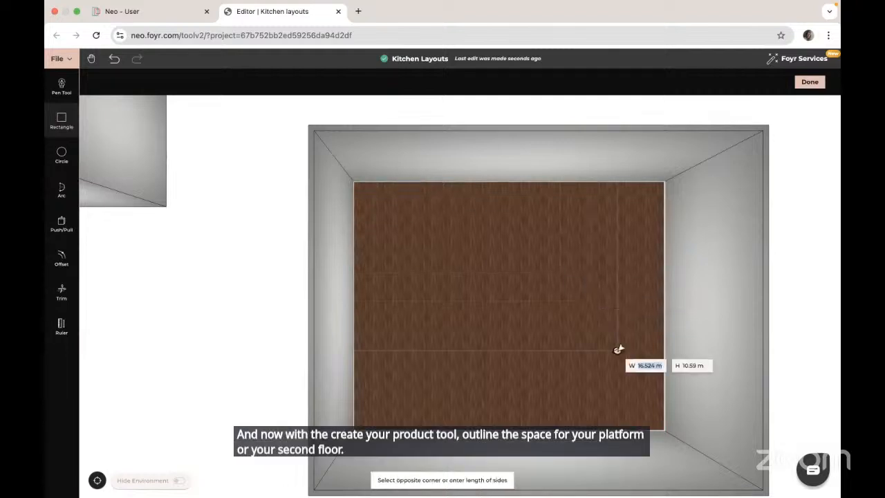
pyautogui.click(650, 418)
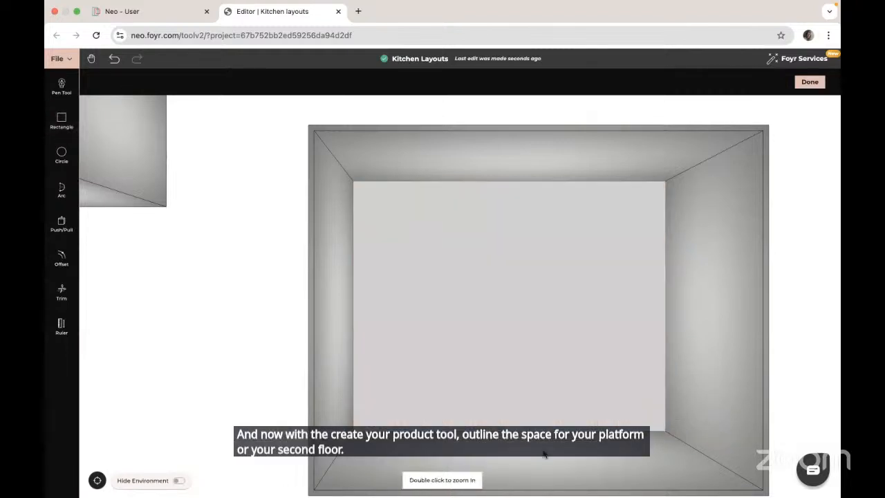
# - Push/Pull the rectangle's face to a thickness of 0.5 m and finish the custom product
pyautogui.click(64, 222)
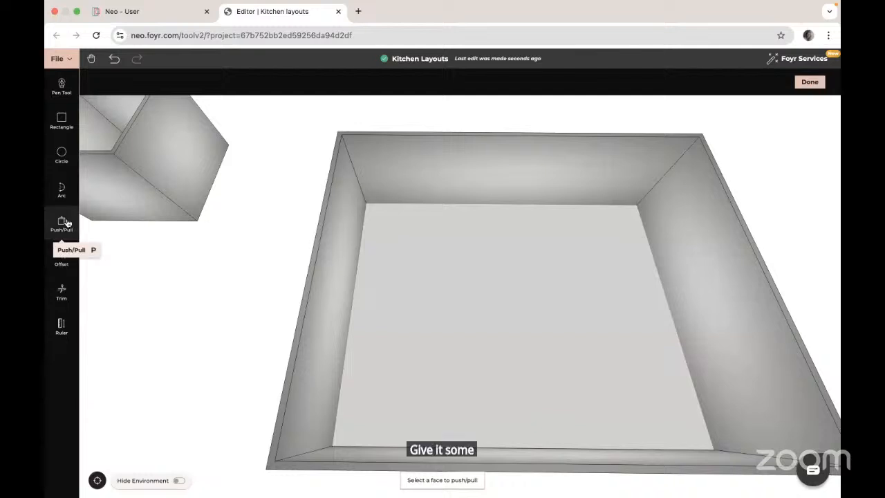
pyautogui.click(490, 351)
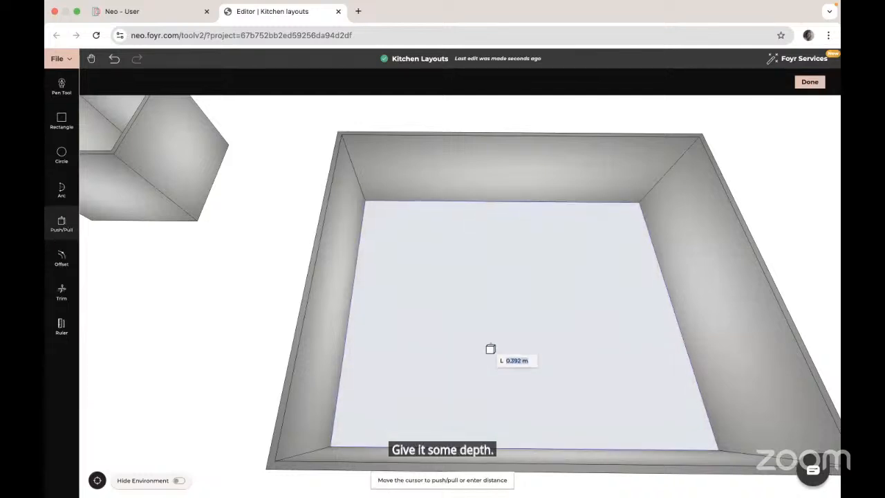
pyautogui.press('BackSpace')
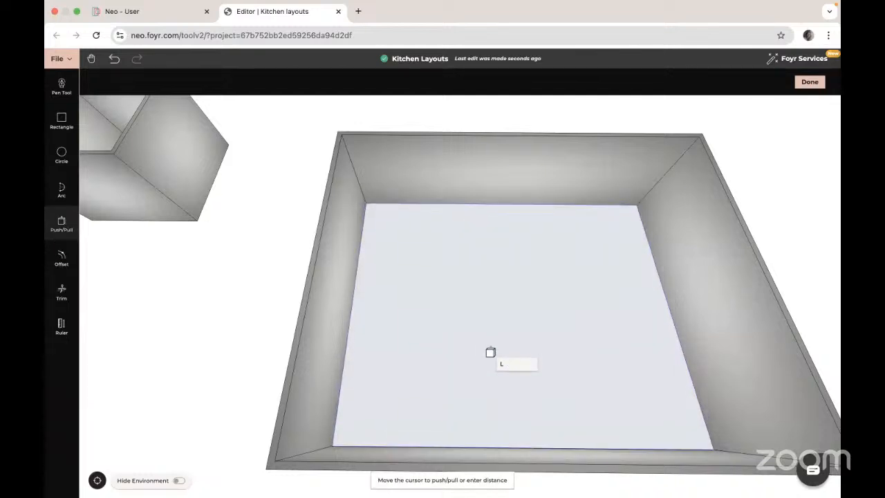
pyautogui.write('0.5m')
pyautogui.press('Return')
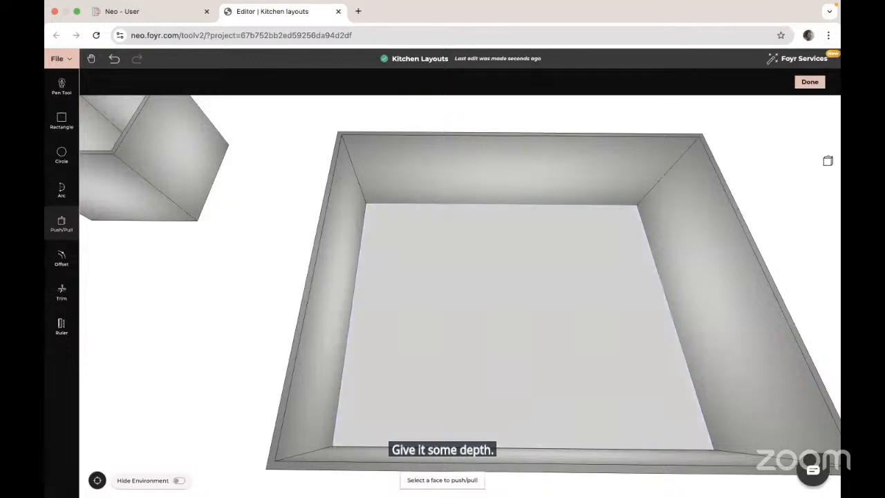
pyautogui.click(809, 82)
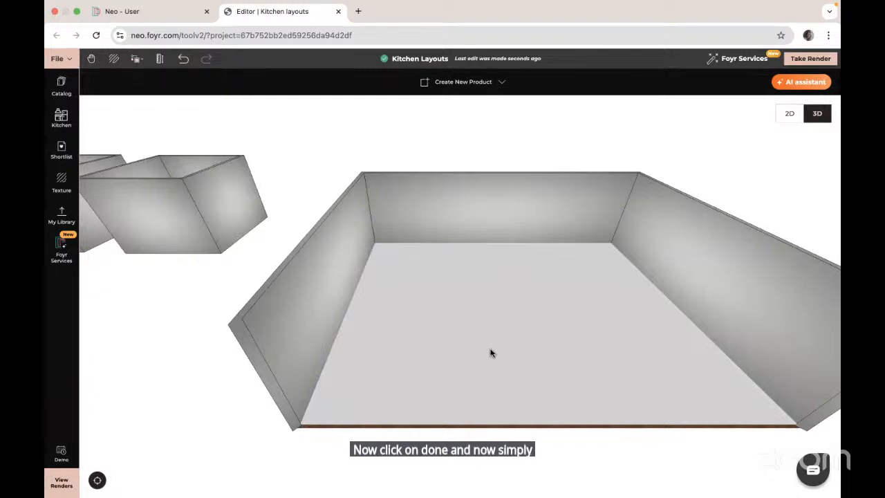
# - Select the new platform, raise it upward with Free Movement, and open its properties to check its position
pyautogui.click(490, 353)
pyautogui.click(439, 84)
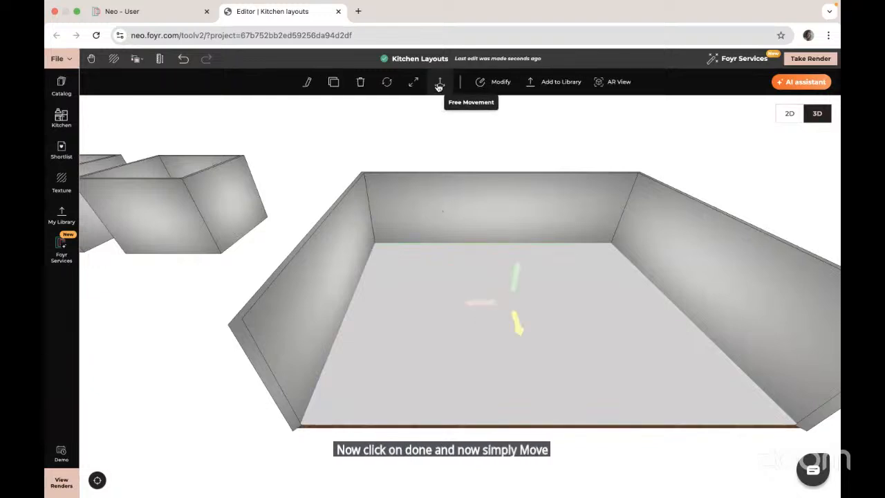
pyautogui.moveTo(524, 302); pyautogui.dragTo(516, 231)
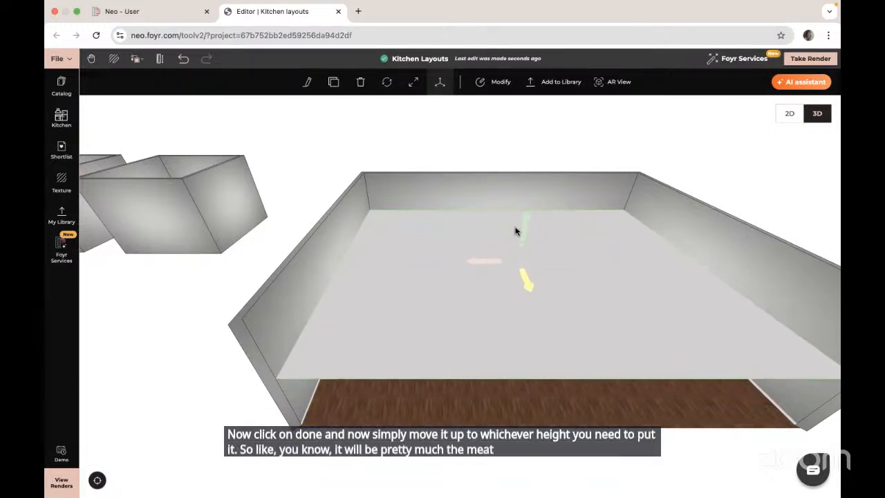
pyautogui.click(308, 82)
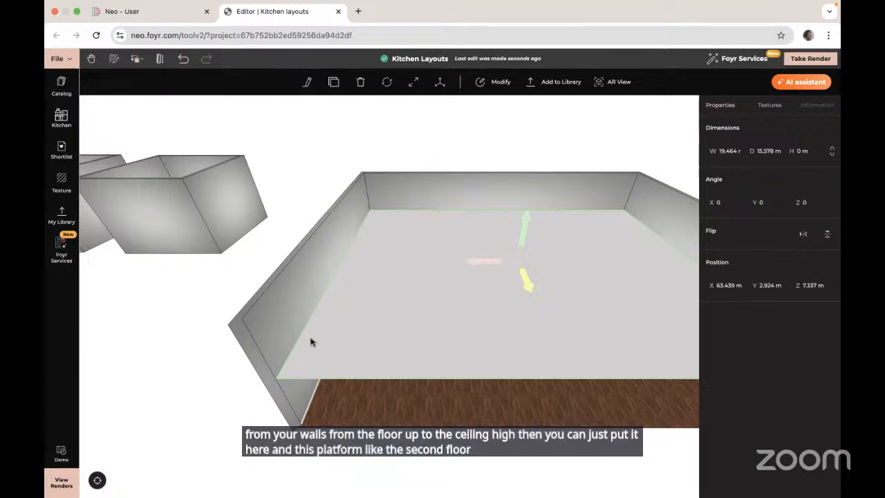
pyautogui.click(136, 325)
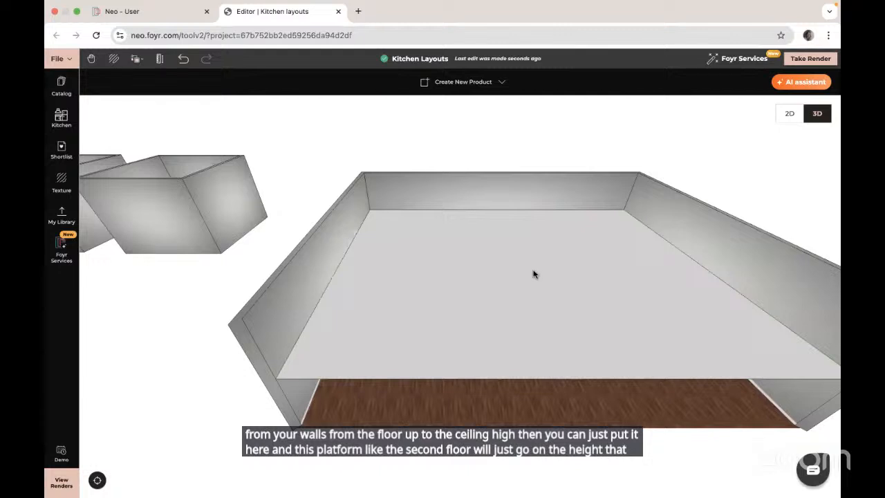